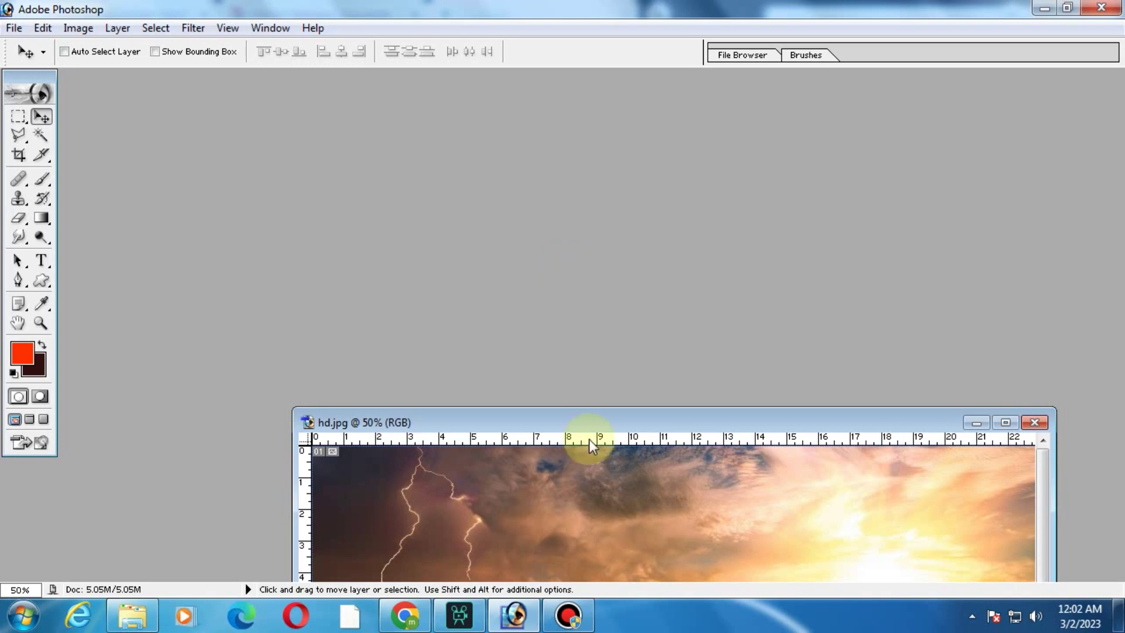
Step: Select and cut the whole landscape photo out of hd.jpg
mouse_move(603, 423)
mouse_down()
mouse_move(537, 142)
mouse_move(567, 111)
mouse_up()
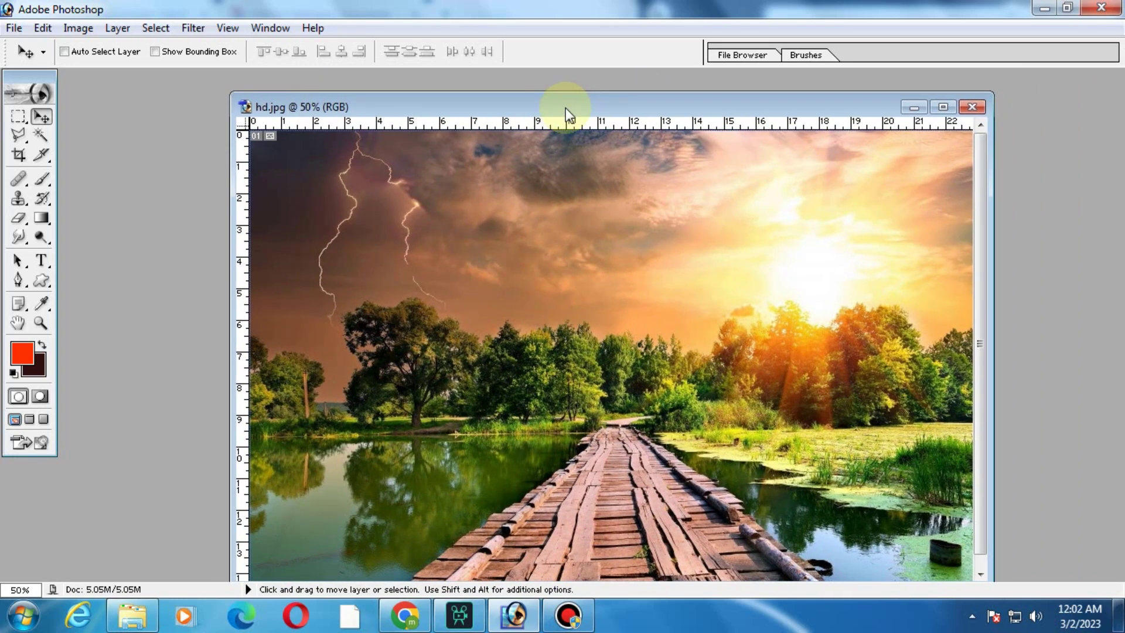
key(ctrl+a)
key(ctrl+BackSpace)
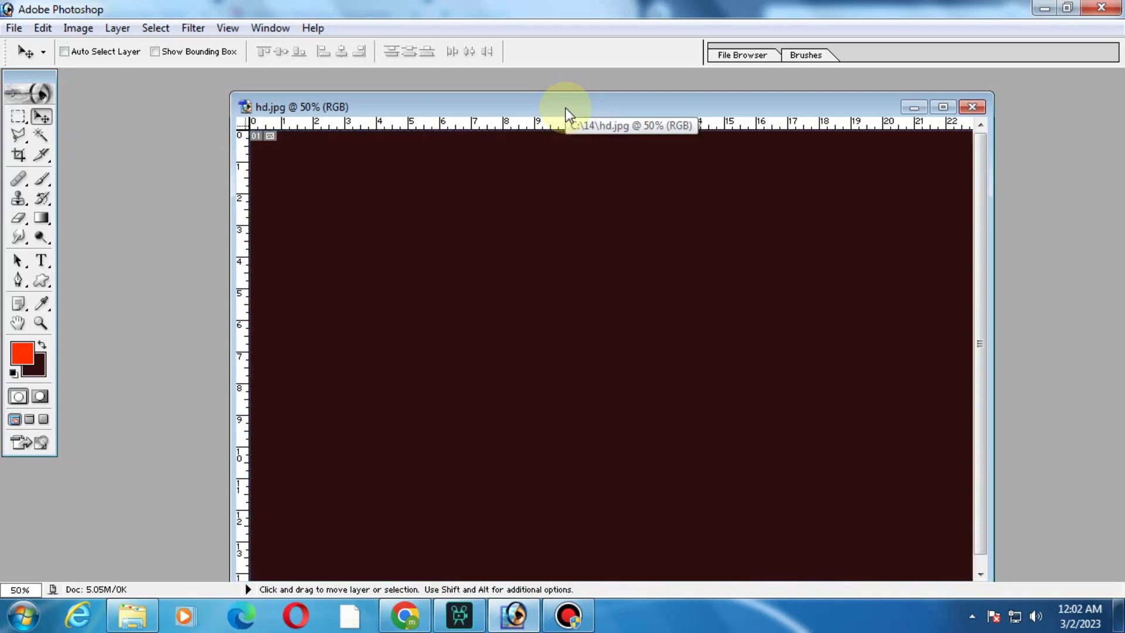
Step: Start a new document with units in inches and width 5
key(ctrl+n)
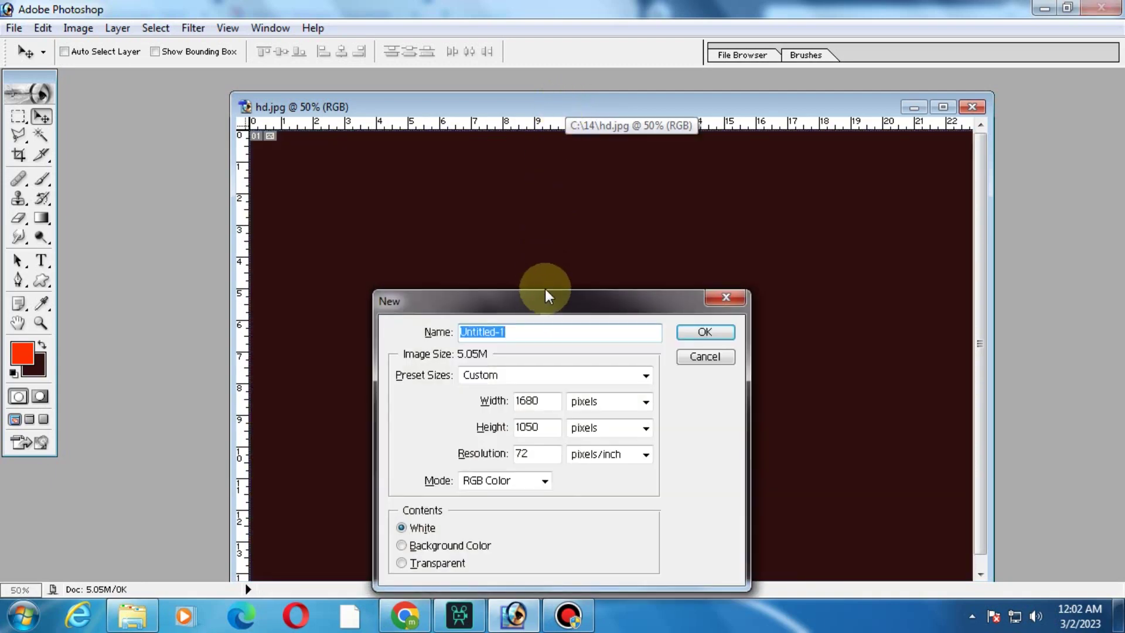
click(595, 251)
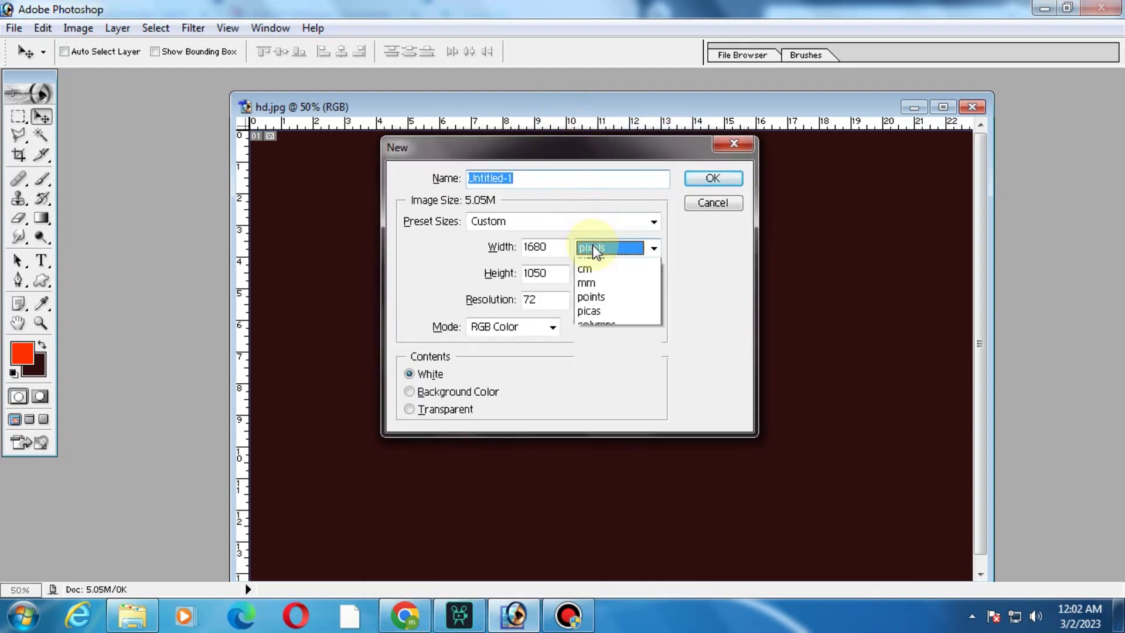
click(597, 279)
click(594, 274)
click(595, 294)
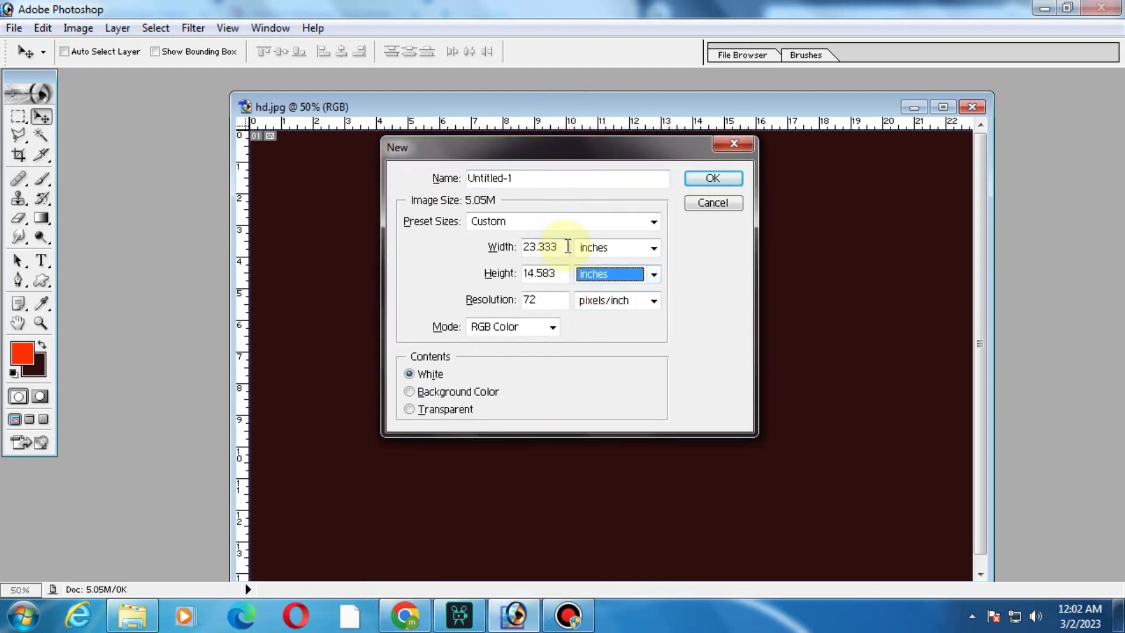
click(497, 249)
text(5)
key(Tab)
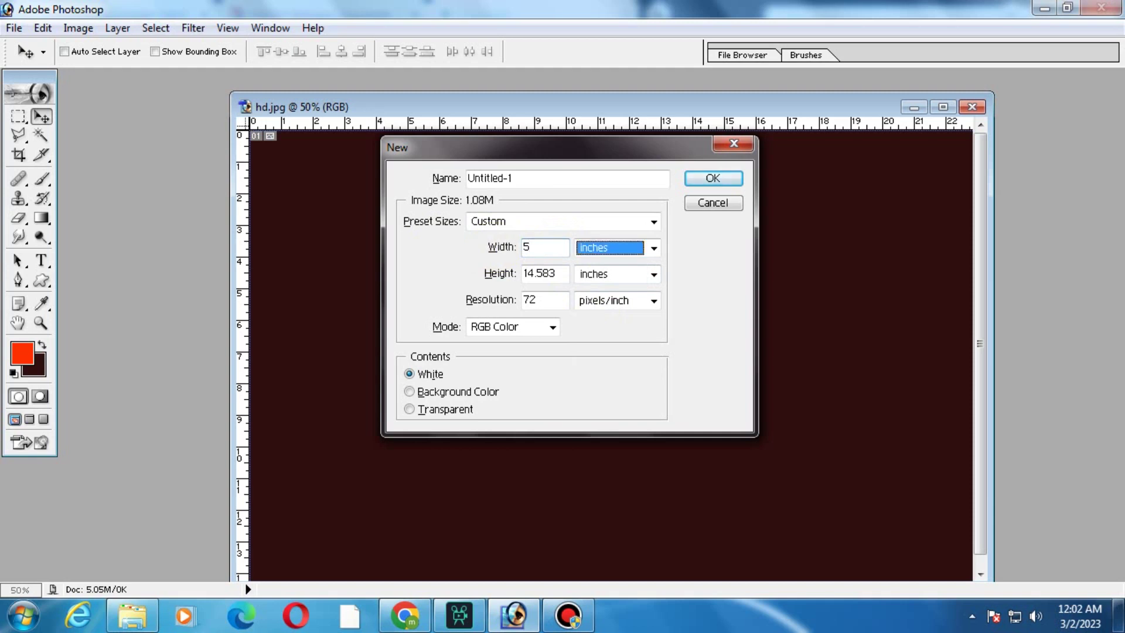
Step: Set height 7 inches and resolution 400 pixels/inch, and create the document
key(Tab)
key(Tab)
key(shift+Tab)
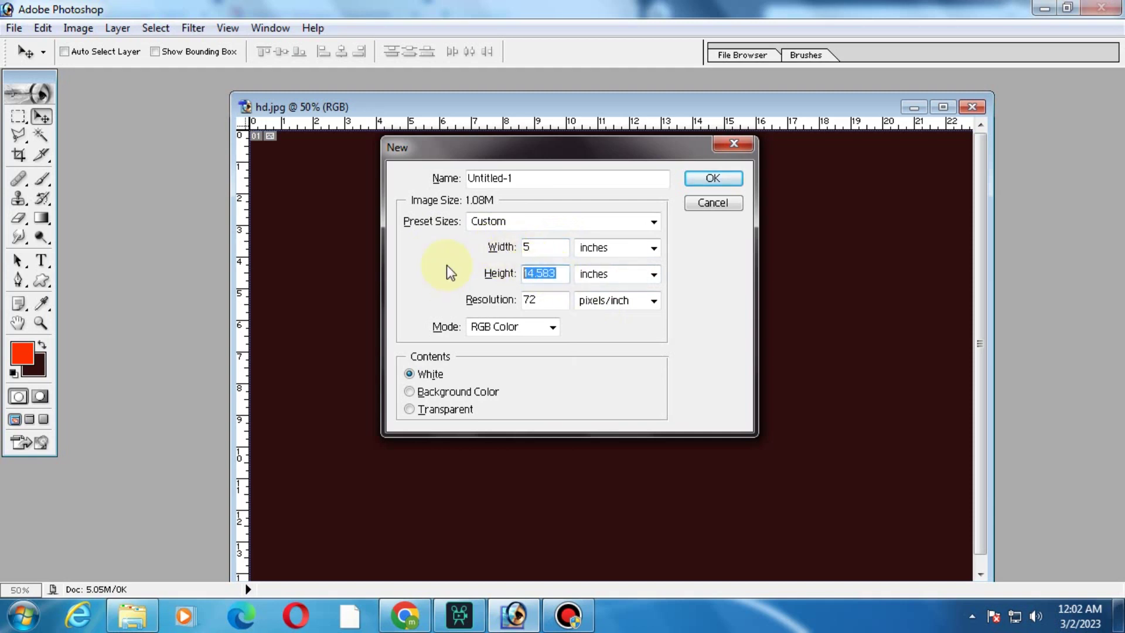
text(7)
key(Tab)
text(350)
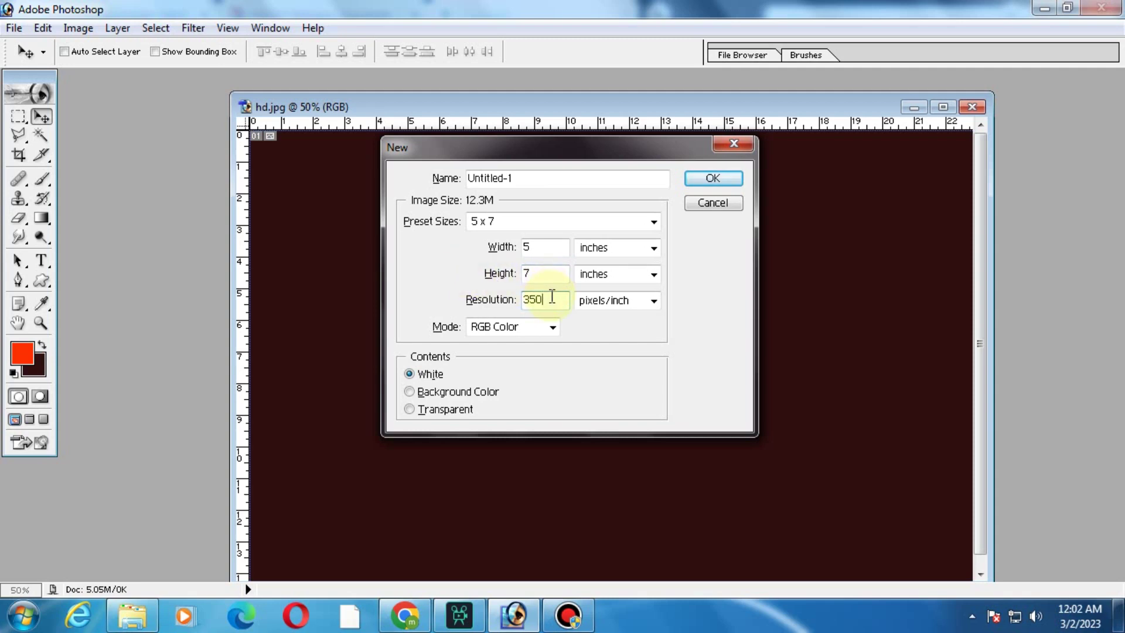
drag(553, 300, 495, 302)
text(400)
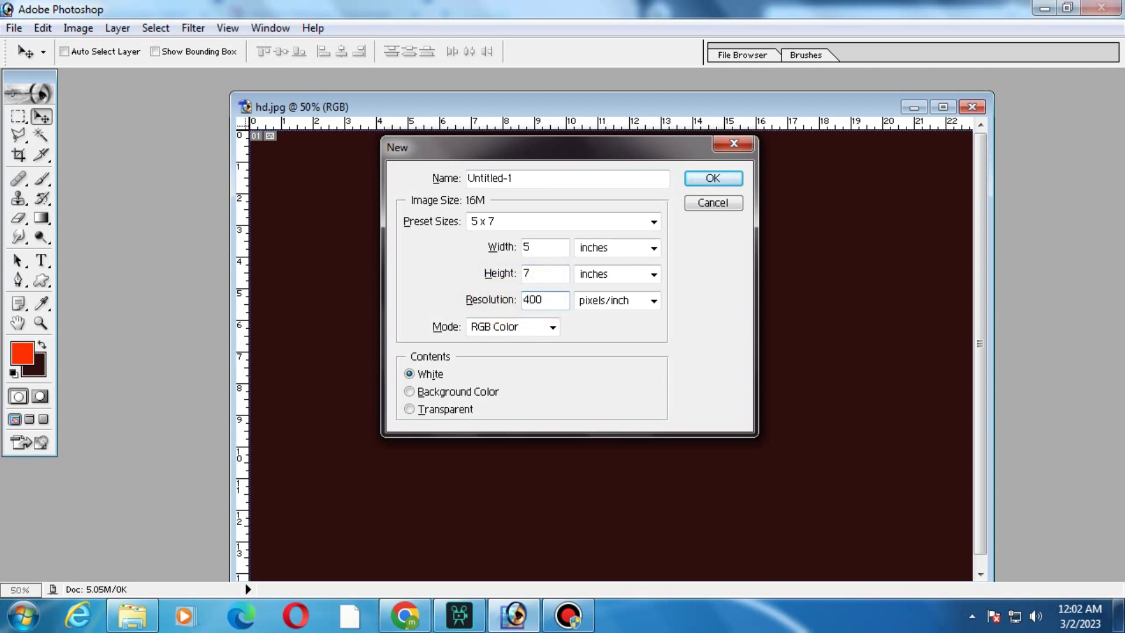
key(Return)
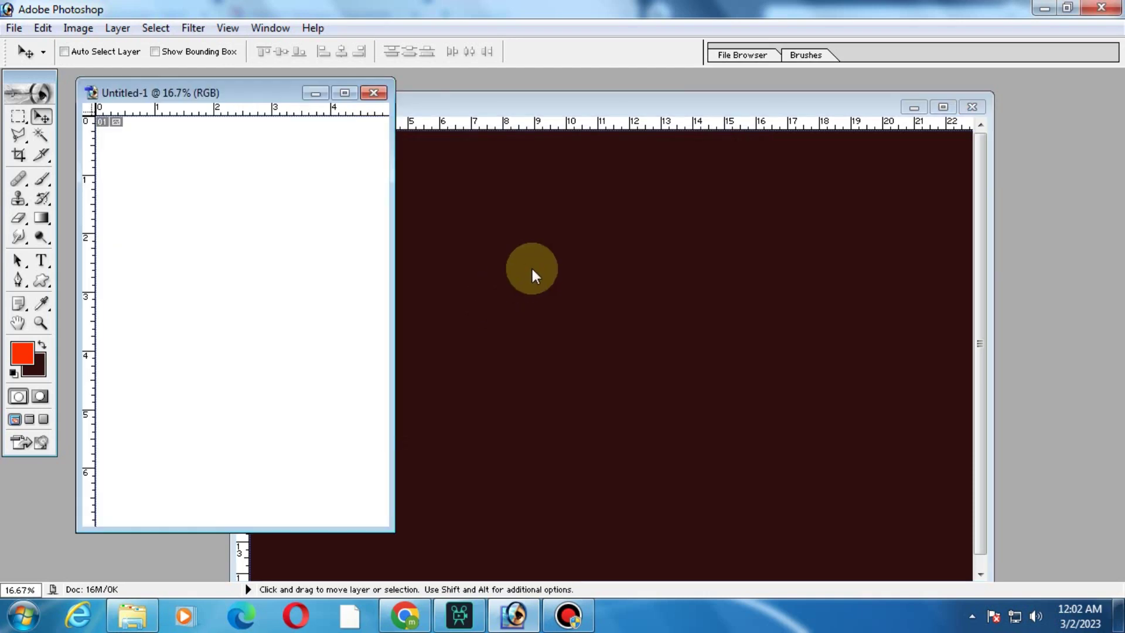
Step: Close hd.jpg without saving and maximize the Untitled-1 document
click(968, 109)
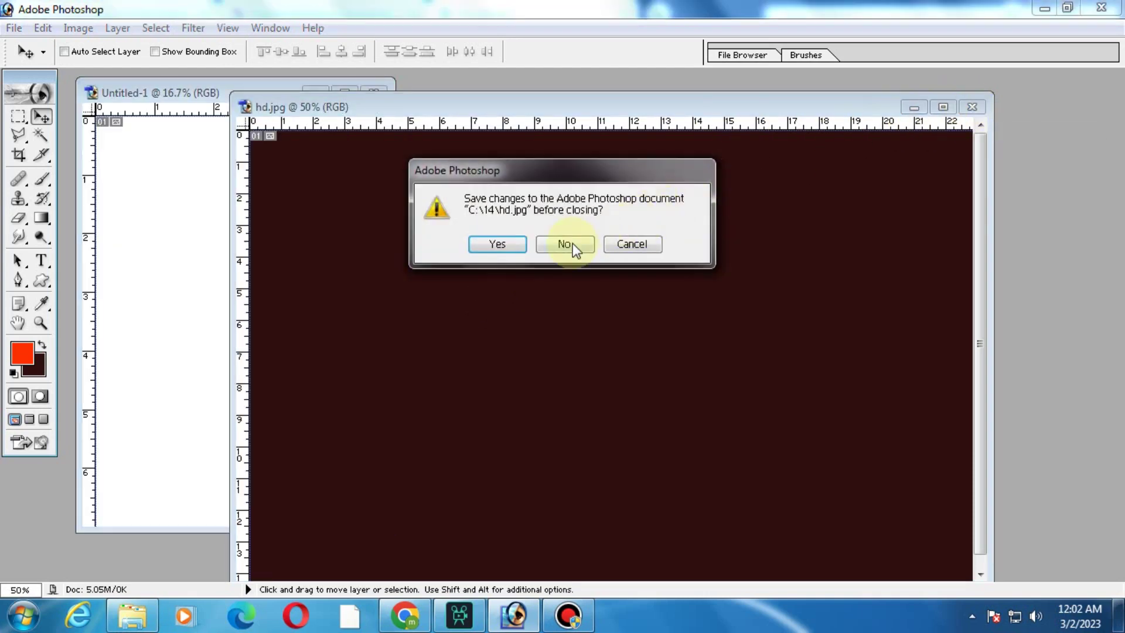
click(570, 244)
drag(240, 93, 467, 104)
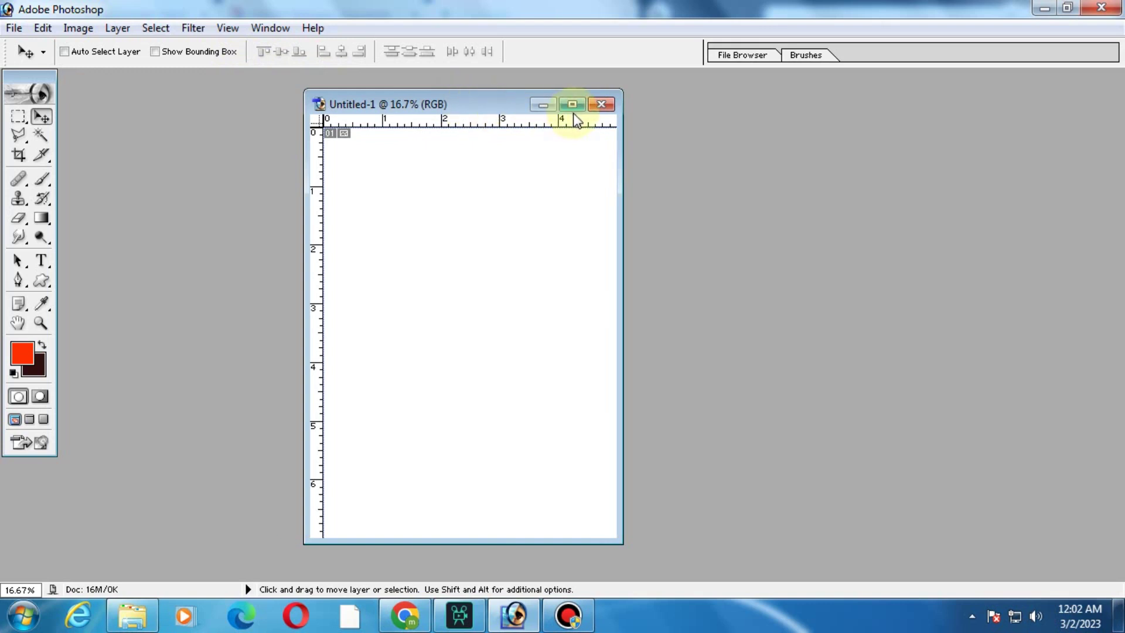
click(573, 106)
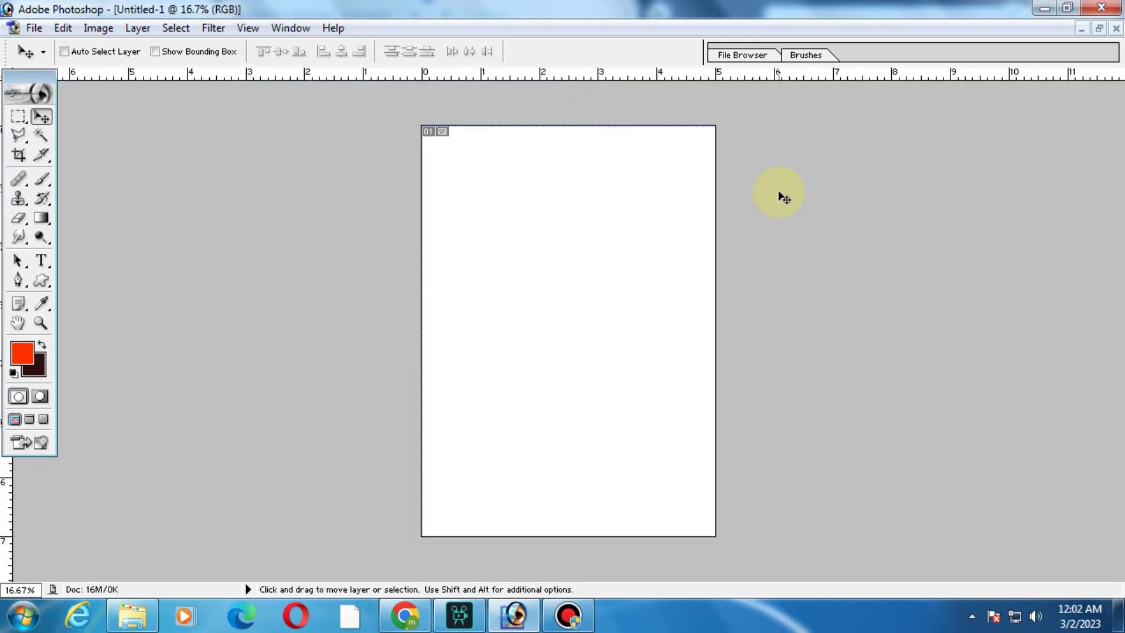
Step: Paste the landscape photo, scale it to fill the page showing the sun, and flatten
key(ctrl+v)
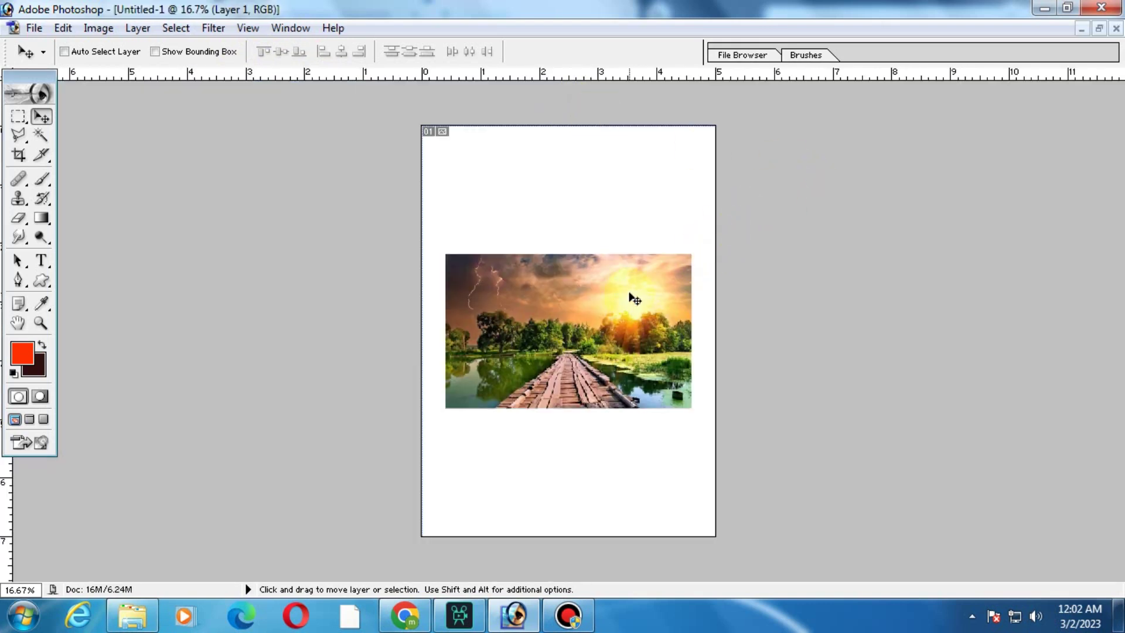
key(ctrl+t)
mouse_move(687, 248)
mouse_down()
mouse_move(899, 97)
mouse_move(912, 113)
mouse_up()
drag(832, 199, 703, 201)
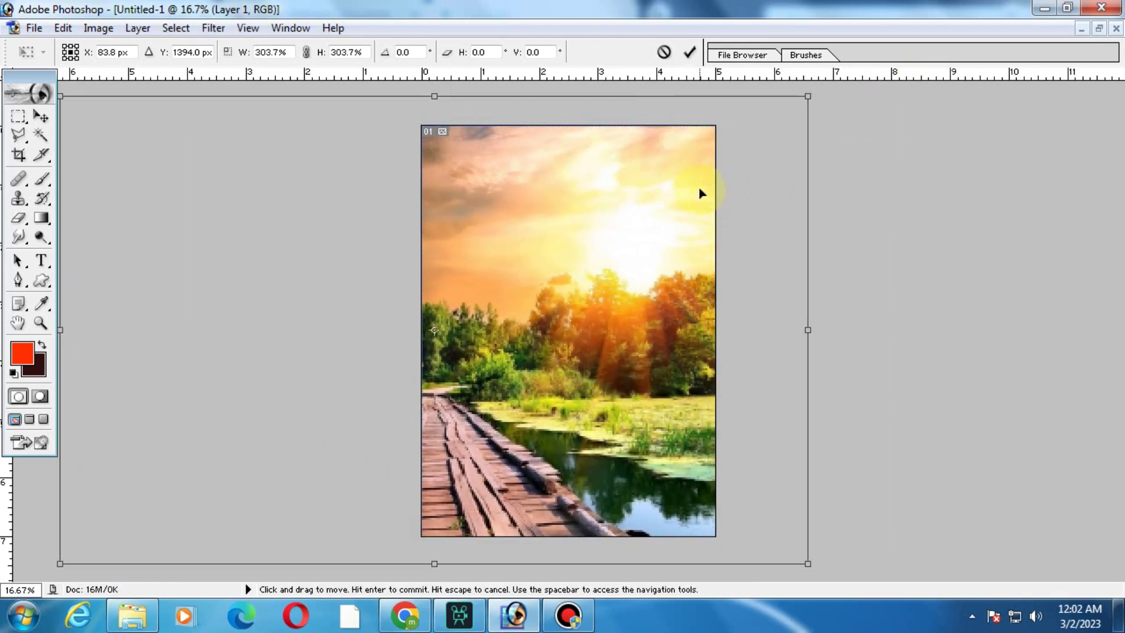
key(Return)
ctrl+click(617, 230)
key(ctrl+e)
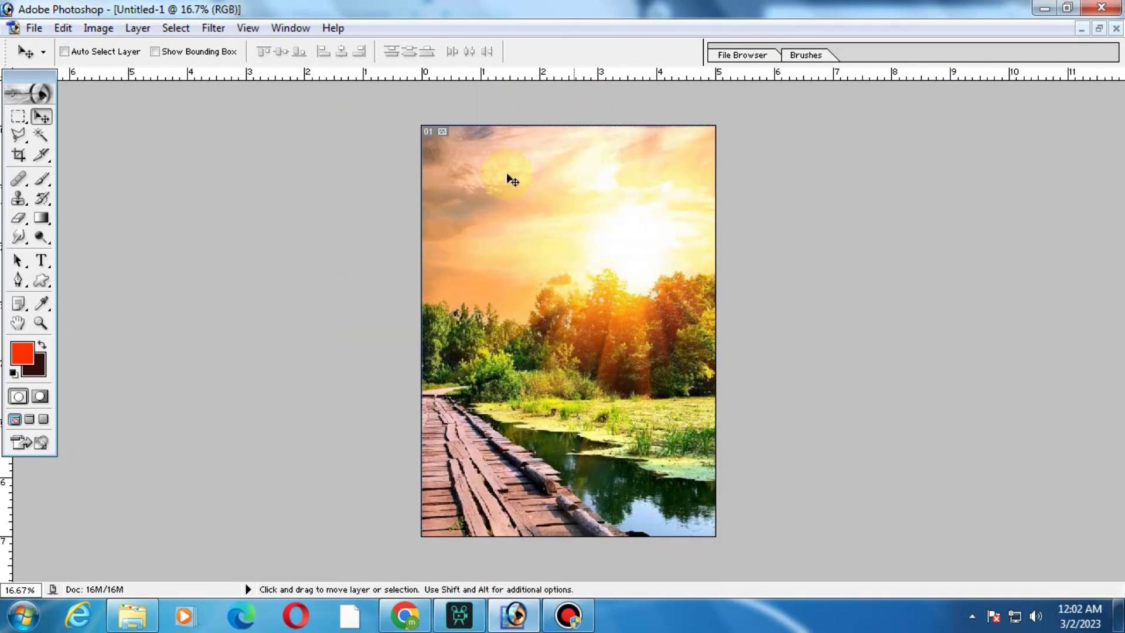
Step: Apply a Gaussian Blur of about 59.4 pixels radius to the whole photo
click(214, 28)
mouse_move(235, 158)
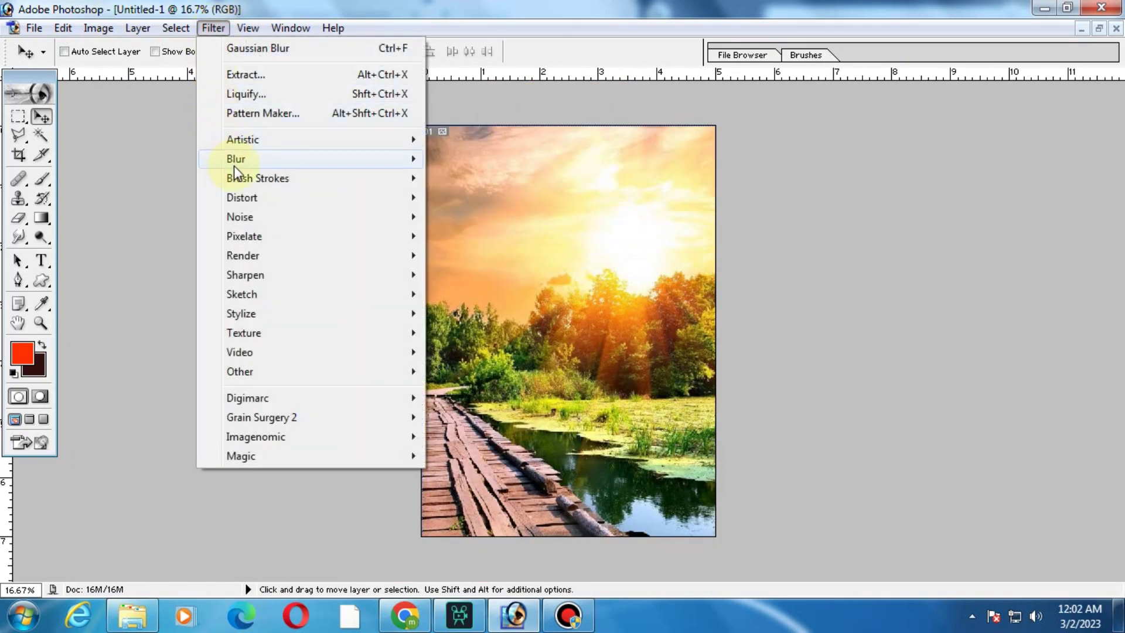
click(480, 198)
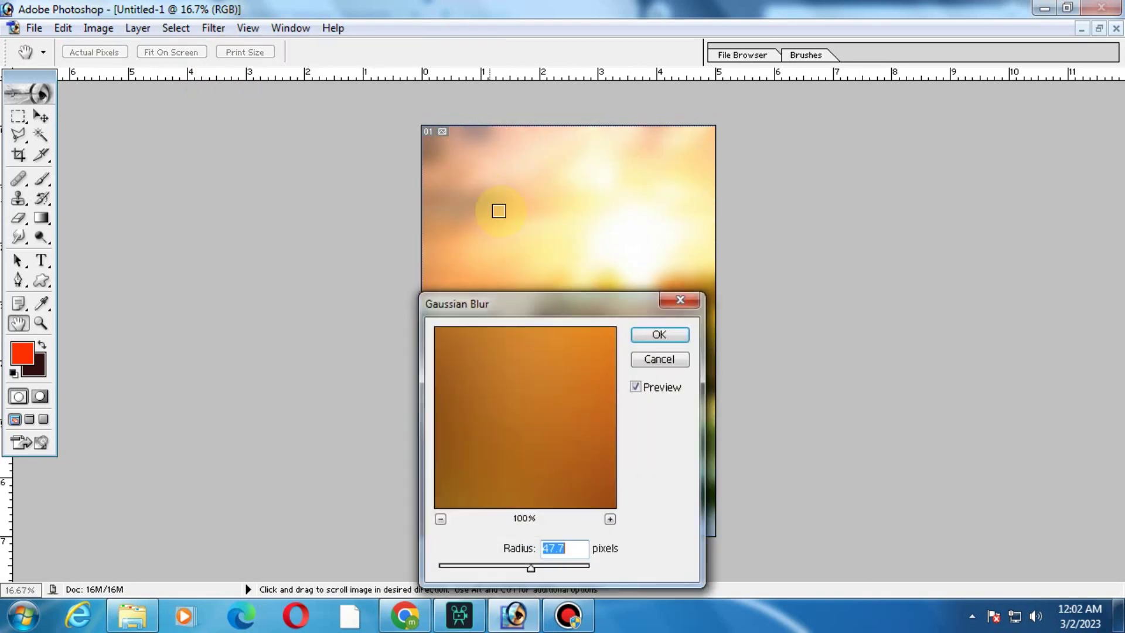
drag(525, 312, 893, 177)
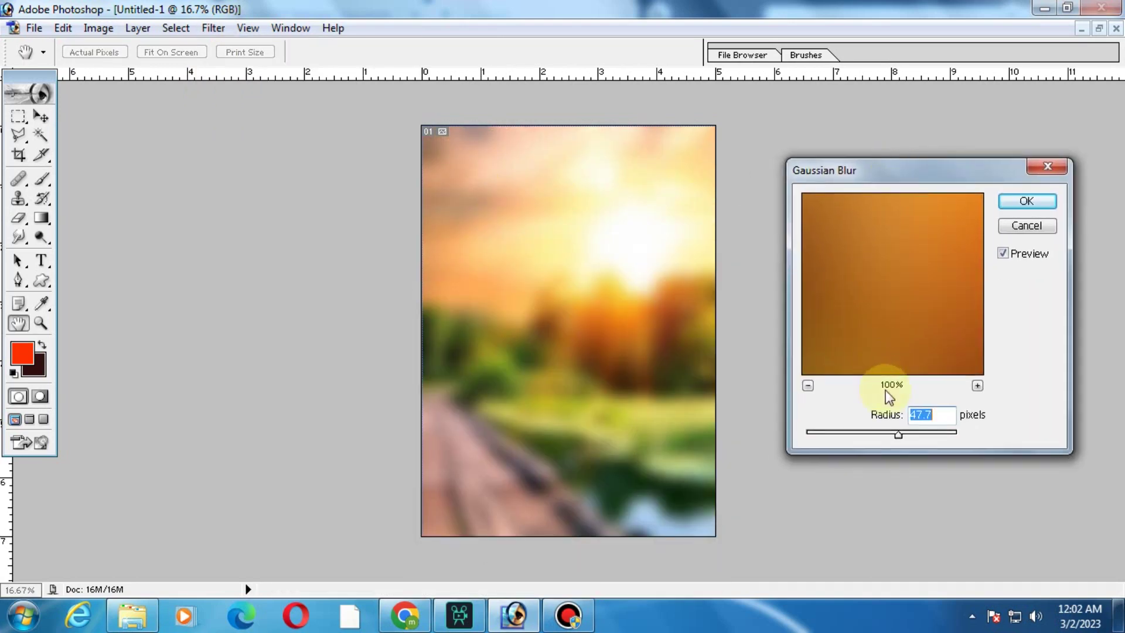
drag(904, 436, 908, 438)
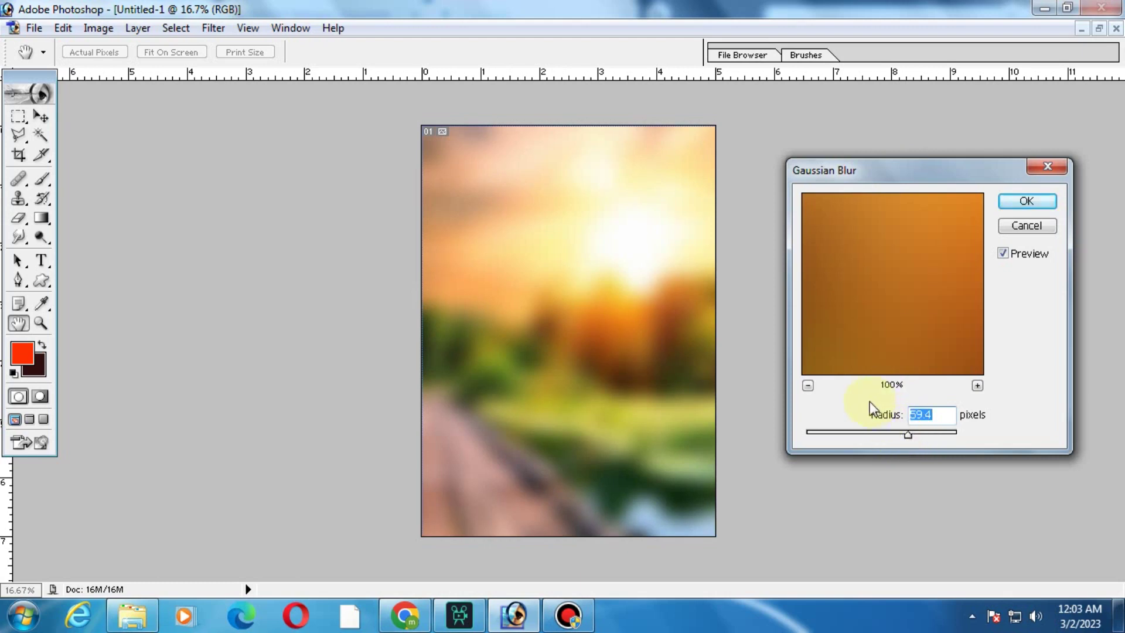
key(Return)
key(v)
click(686, 303)
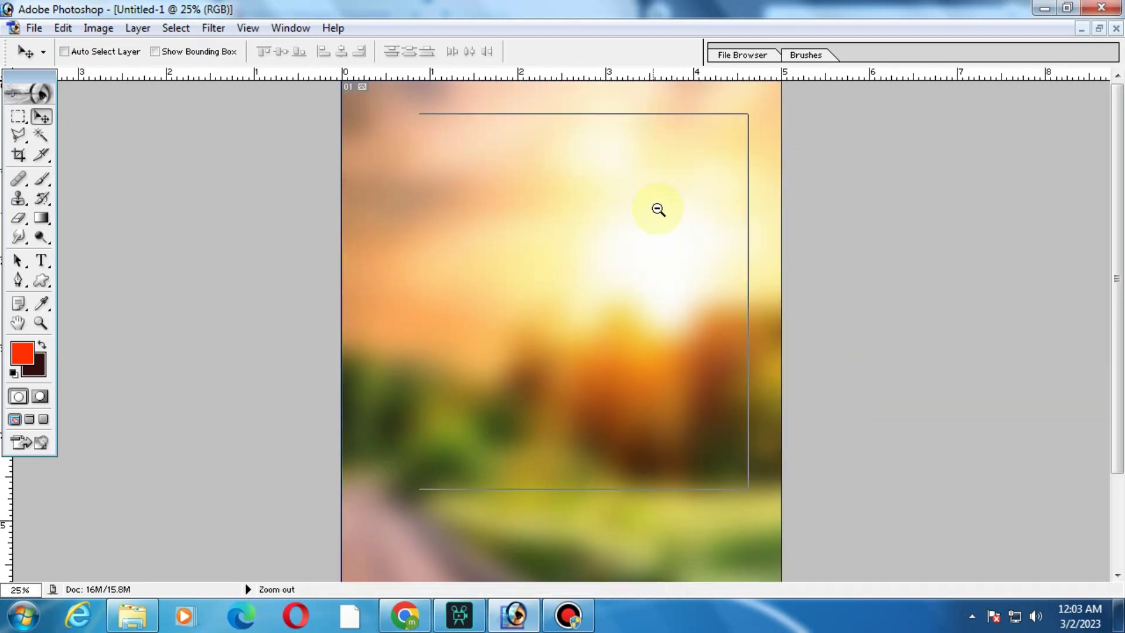
Step: Place a text point on the page and set the font size to 30 pt
alt+click(655, 208)
click(646, 249)
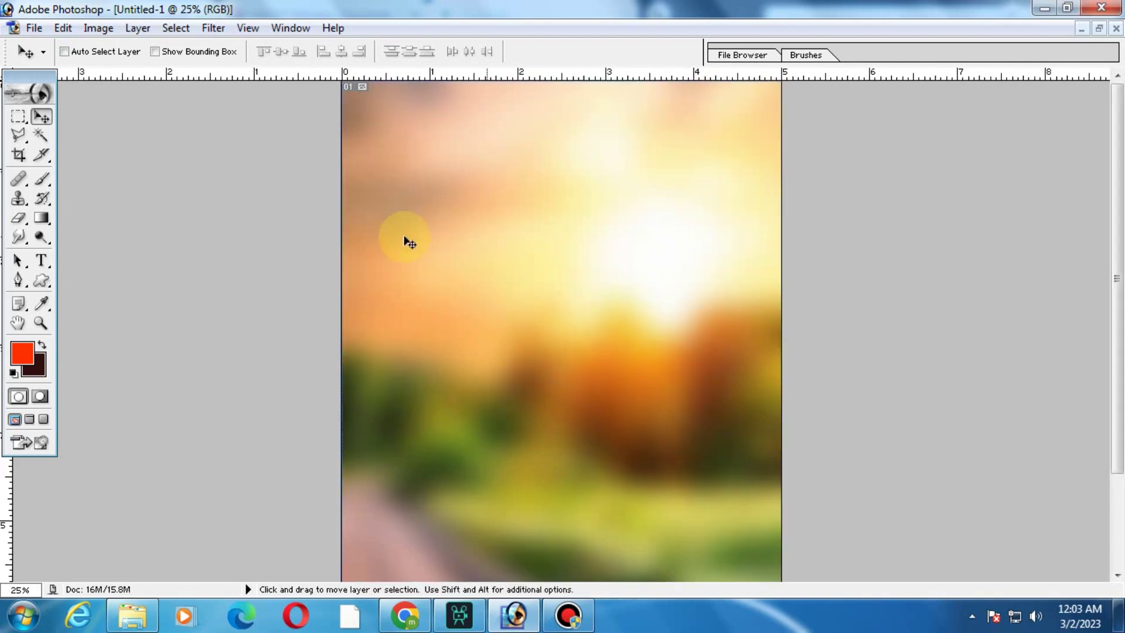
click(44, 264)
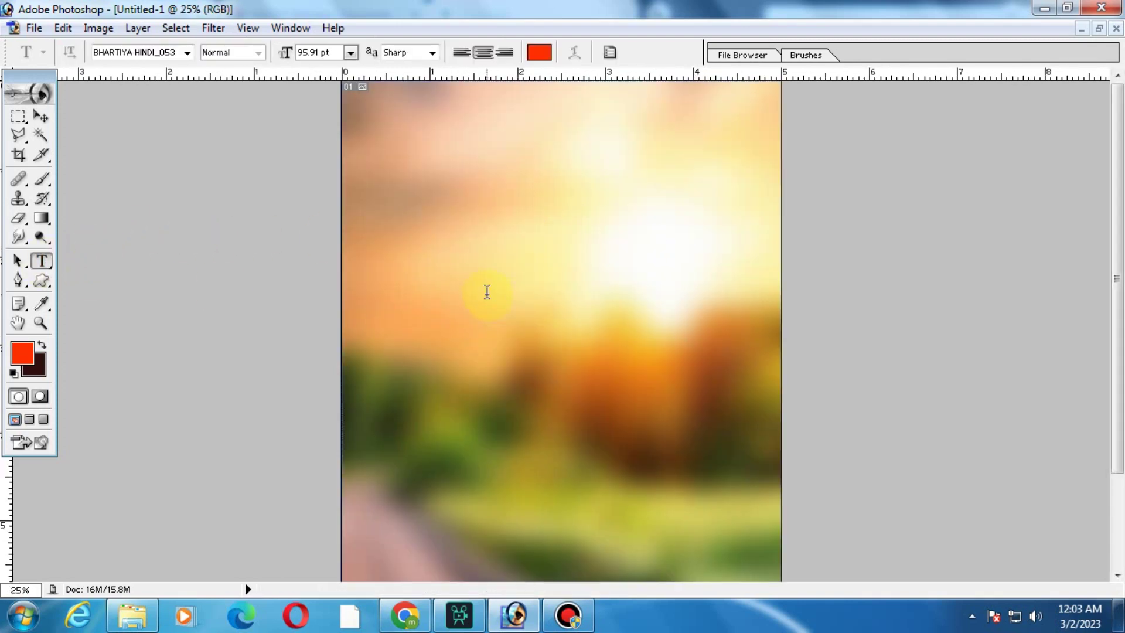
click(487, 292)
text(हक)
key(ctrl+a)
click(351, 52)
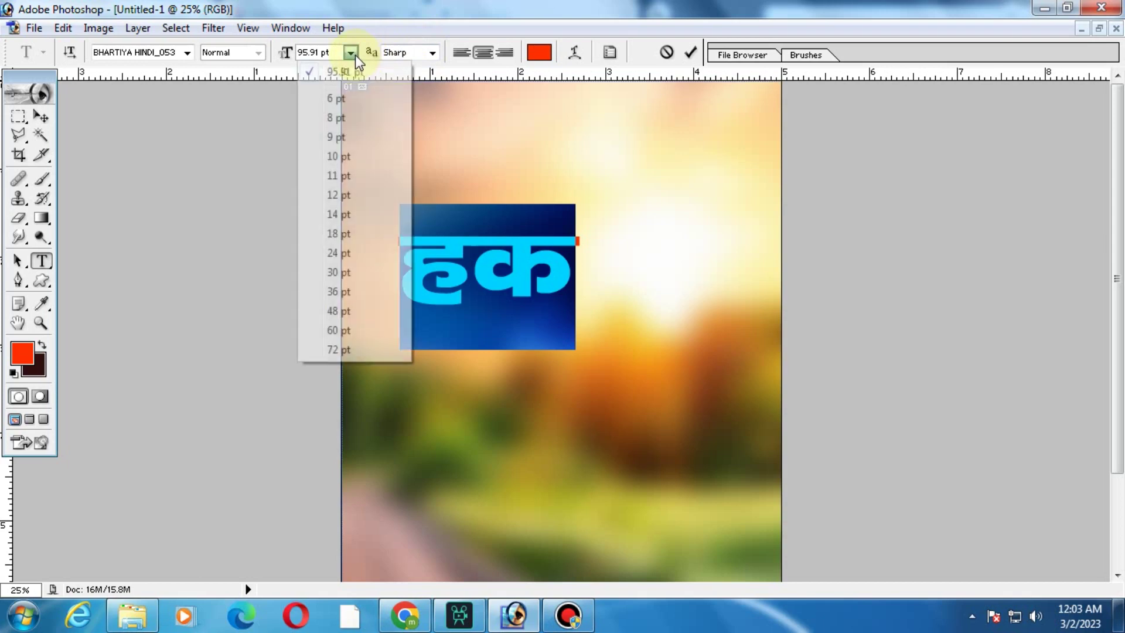
click(331, 233)
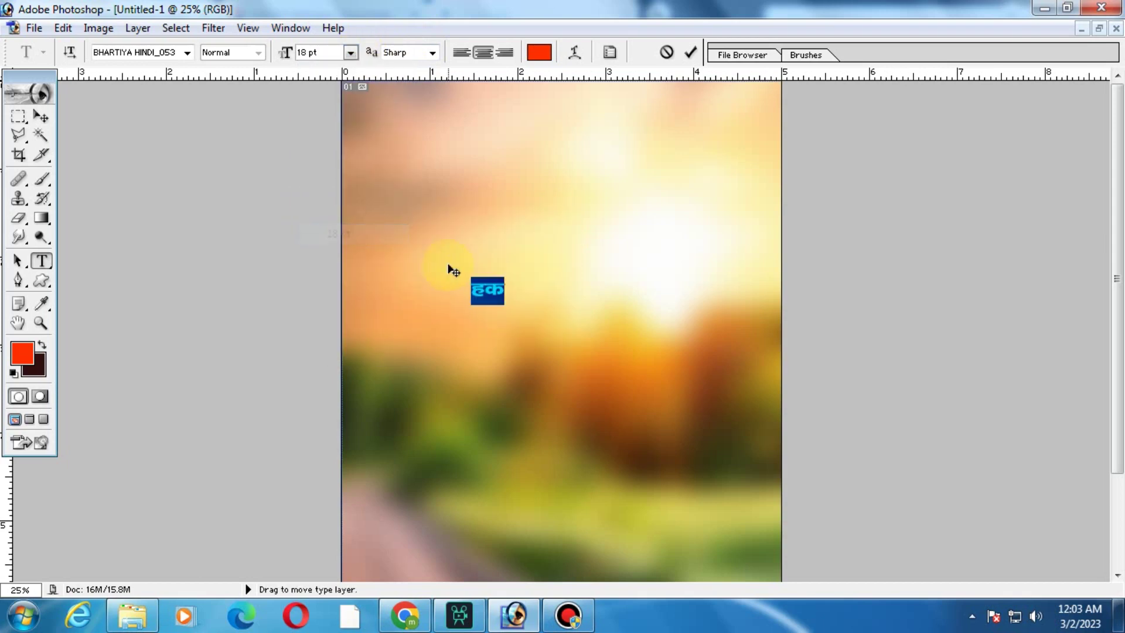
click(351, 53)
click(339, 273)
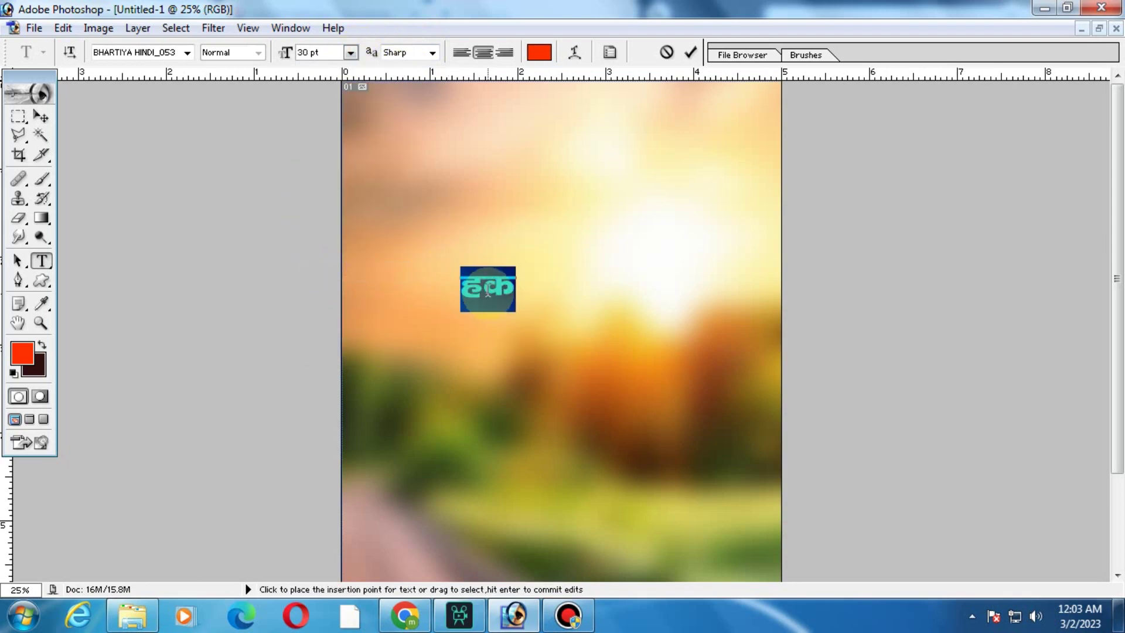
Step: Type the title 'श्री श्याम संकीर्तन मंडल सादुलशहर', move it up and shrink to about 81.5%
text(श्री श्याम संक)
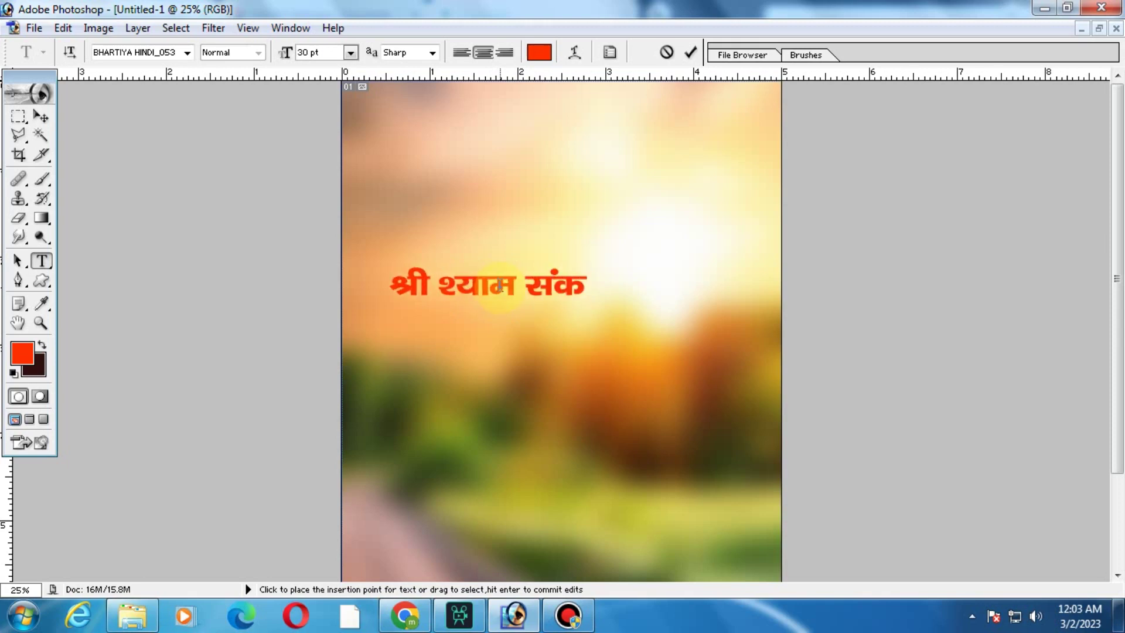
text(ीतन)
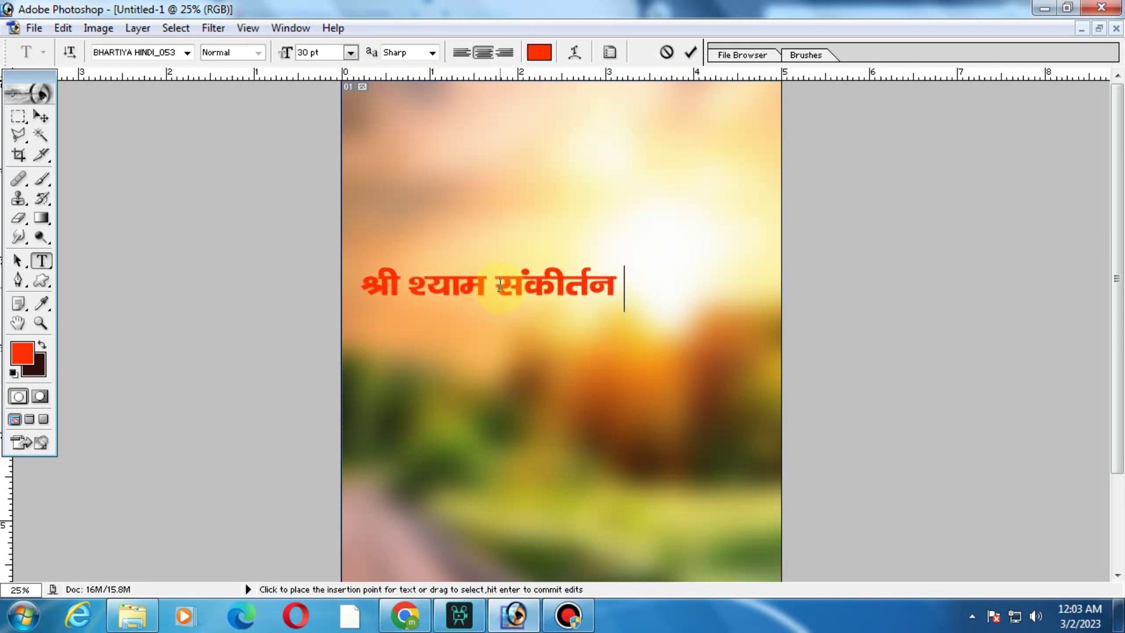
text( मंडल सादुलशहर)
key(ctrl+a)
click(42, 117)
drag(539, 313, 596, 179)
key(ctrl+t)
mouse_move(799, 148)
mouse_down()
mouse_move(755, 148)
mouse_move(753, 114)
mouse_move(735, 110)
mouse_up()
key(Return)
Step: Narrow the title further so it fits within the canvas width
key(ctrl+t)
key(Return)
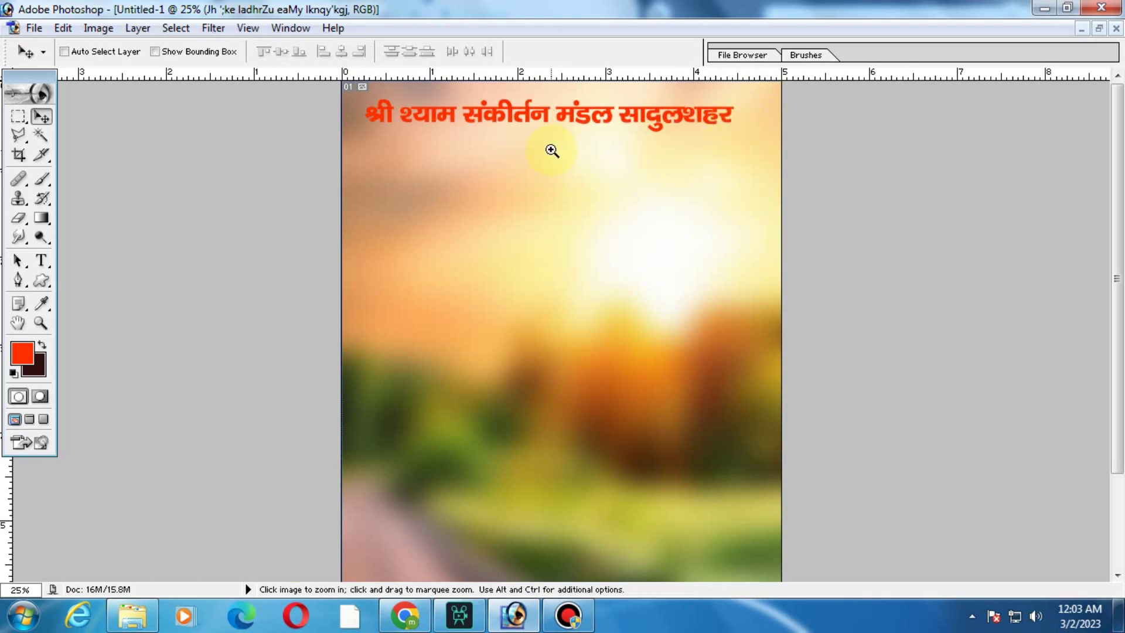
ctrl+click(522, 135)
key(ctrl+t)
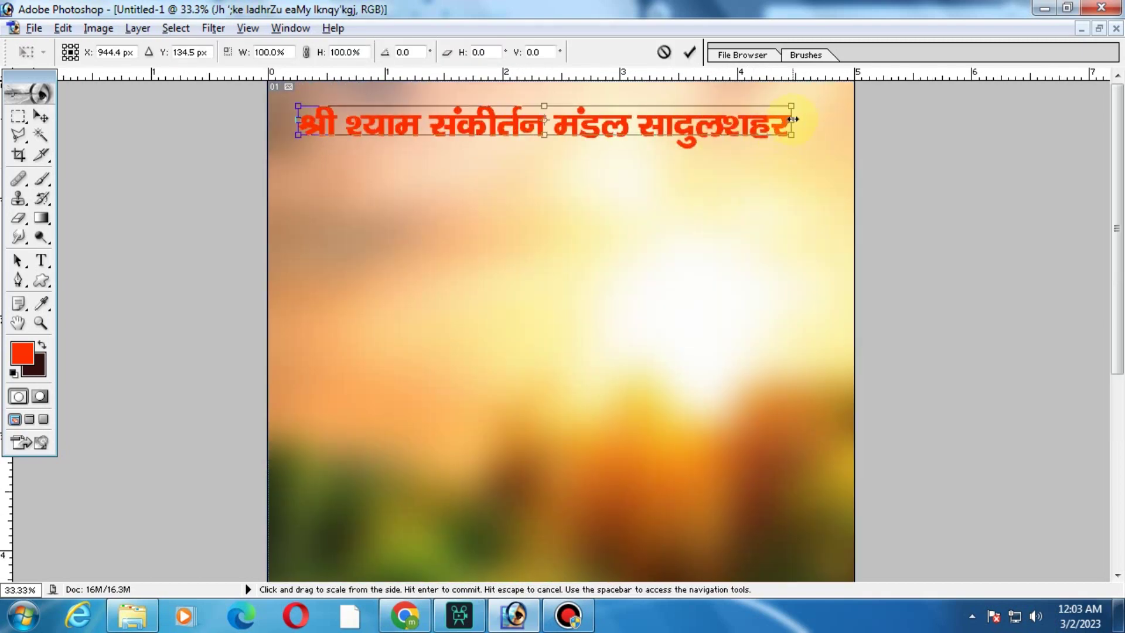
drag(793, 119, 768, 120)
key(Return)
key(ctrl+minus)
Step: Centre the title slightly right, narrow it a bit more, and place a duplicate below
drag(680, 126, 696, 123)
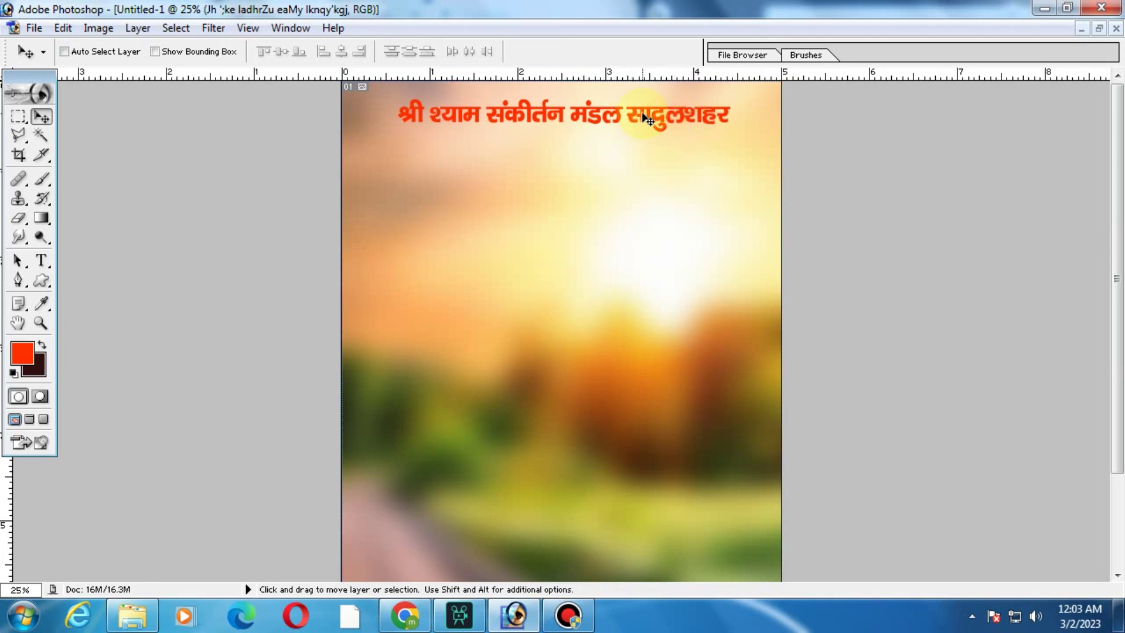
key(ctrl+t)
drag(731, 109, 714, 108)
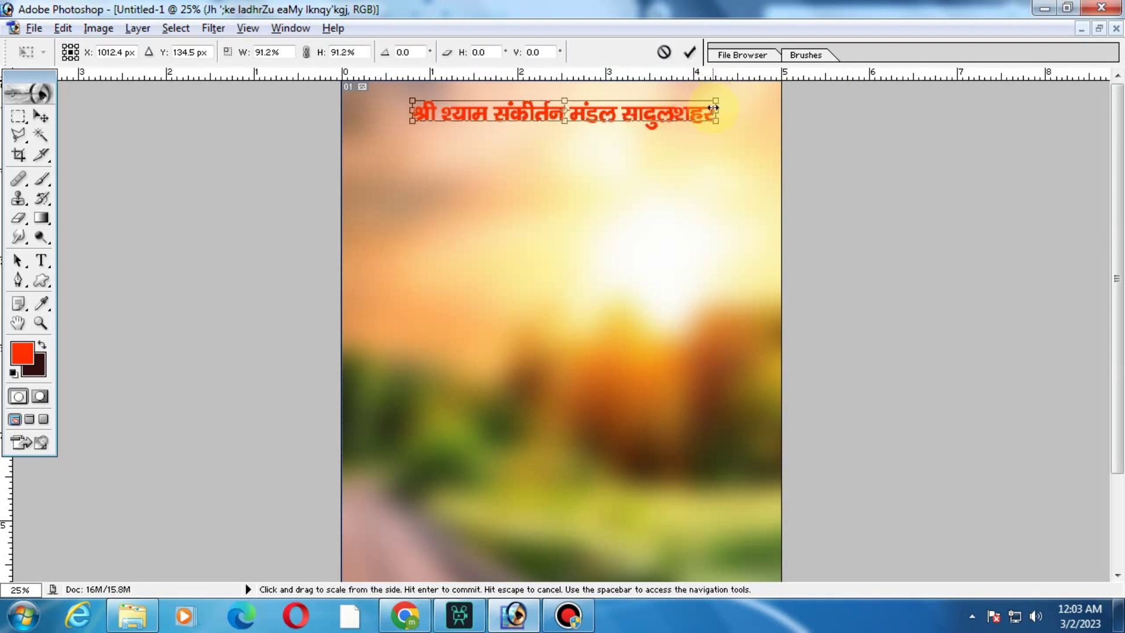
key(Return)
key(ctrl+plus)
drag(623, 123, 543, 234)
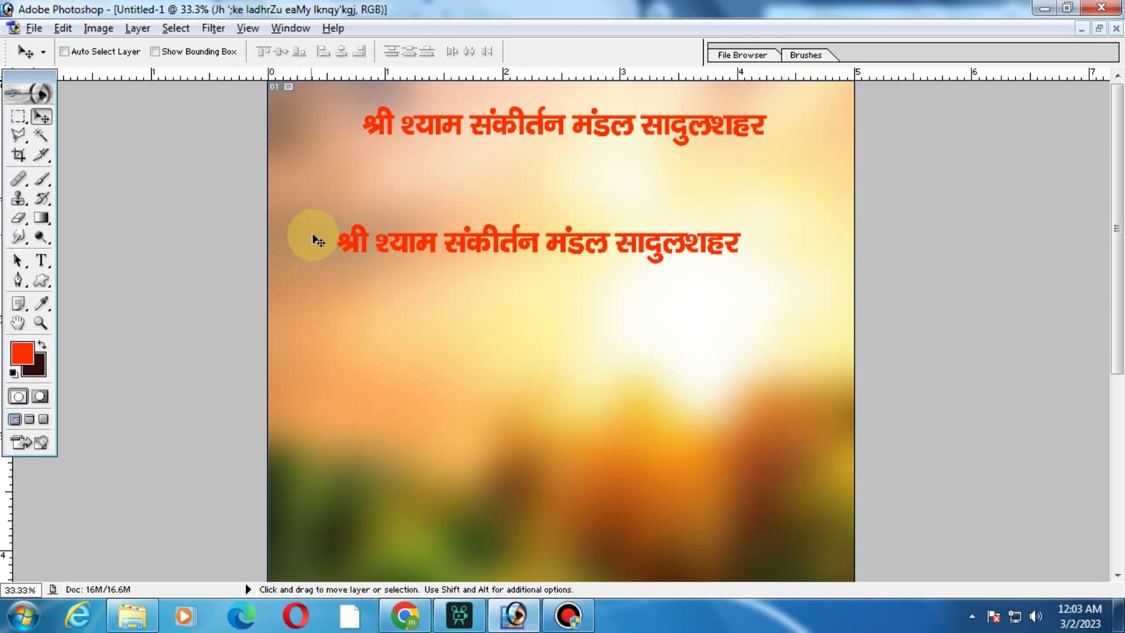
Step: Retype the duplicated line as 'श्री श्याम फाल्गुन महोत्सव'
click(42, 261)
click(406, 245)
key(ctrl+a)
text(Jh ';)
key(BackSpace)
text(';ke o)
key(BackSpace)
text(Q)
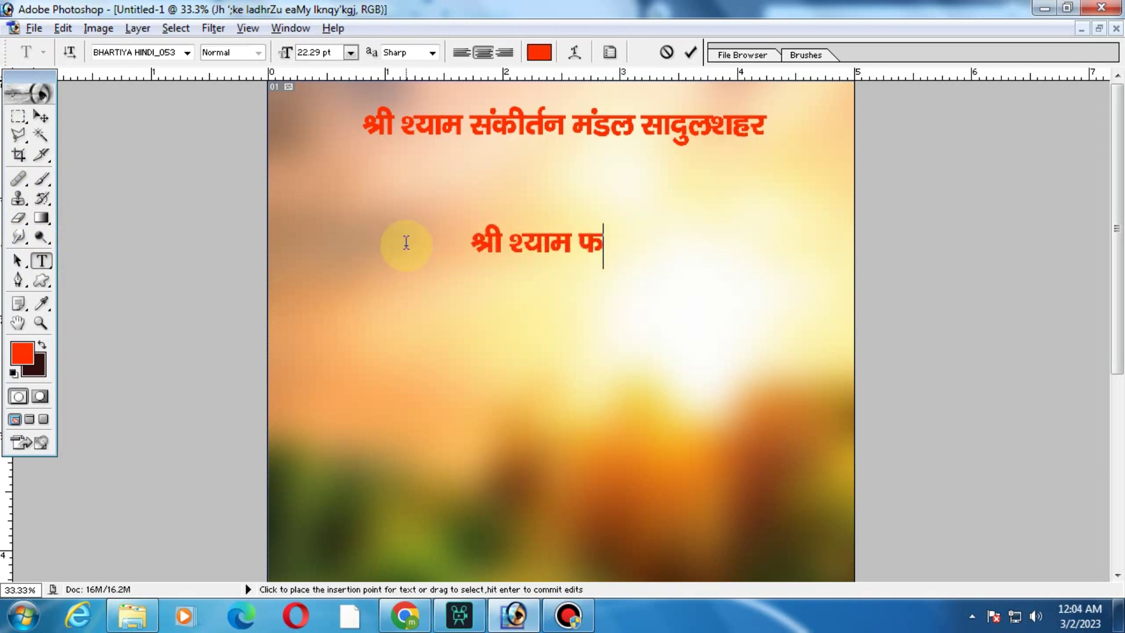
text(kYx)
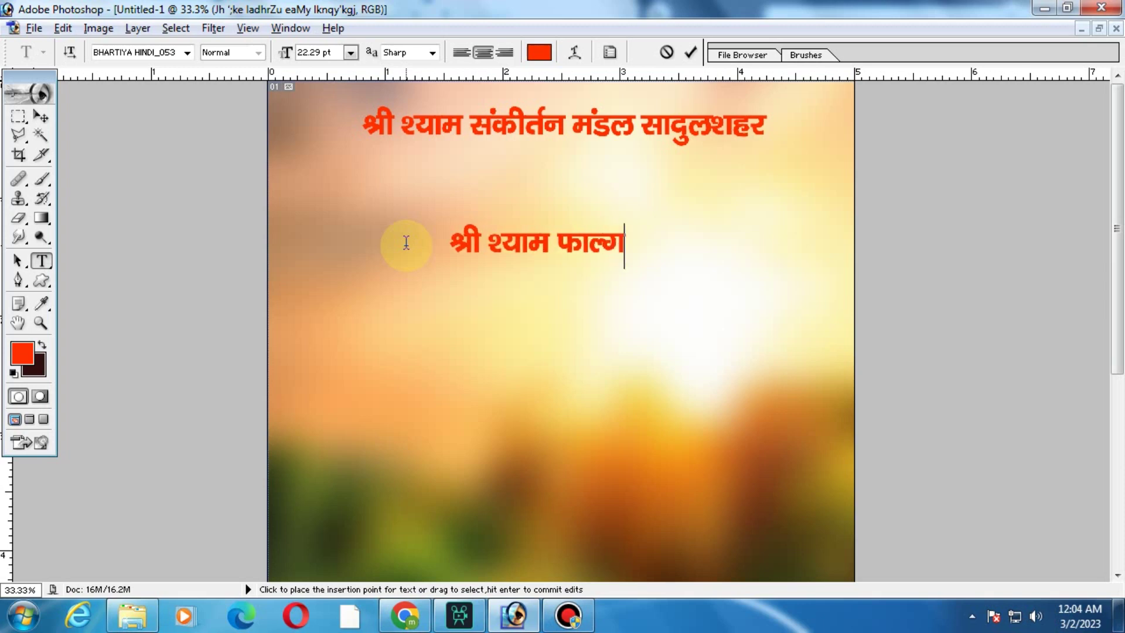
text(u egksrlo)
key(ctrl+a)
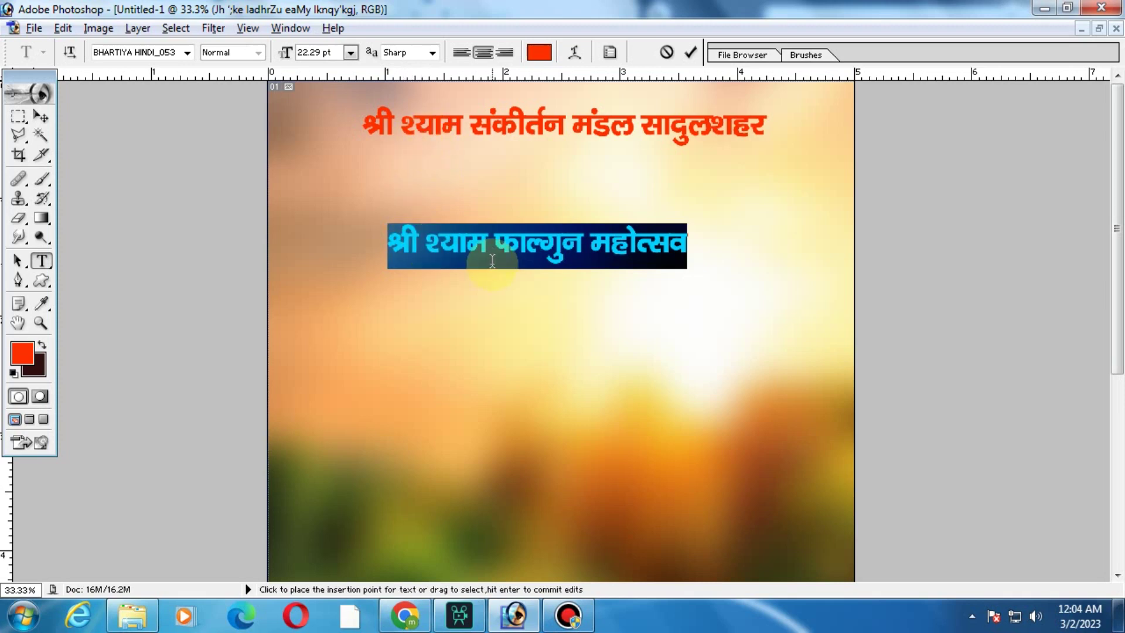
Step: Set 'श्री श्याम' to 48 pt and remove 'फाल्गुन महोत्सव' from that line
drag(490, 257, 383, 255)
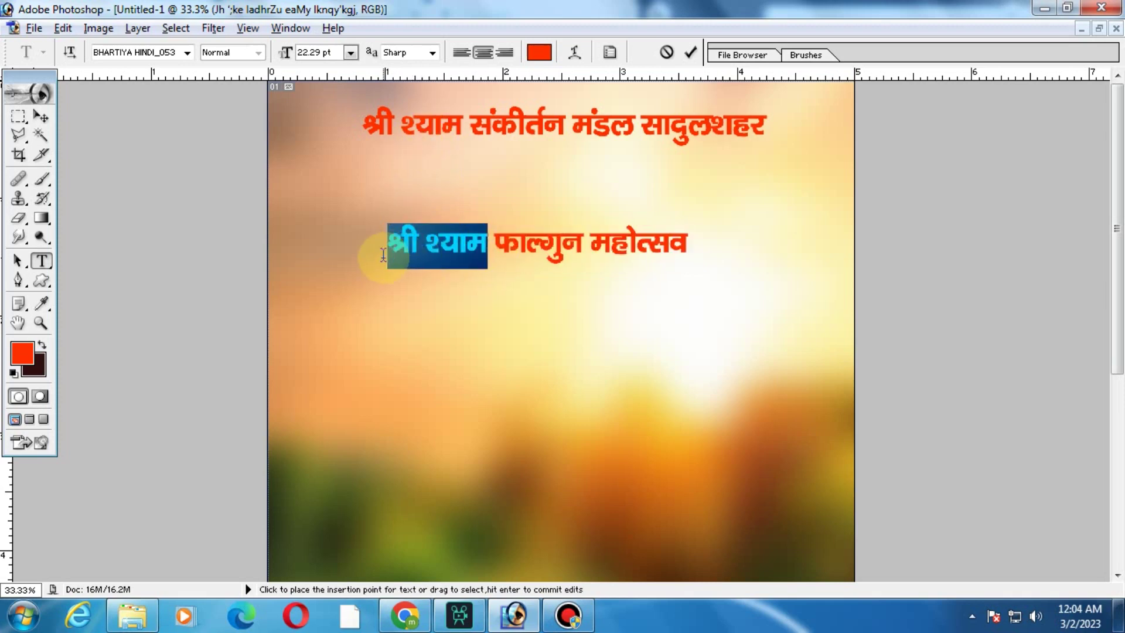
click(351, 53)
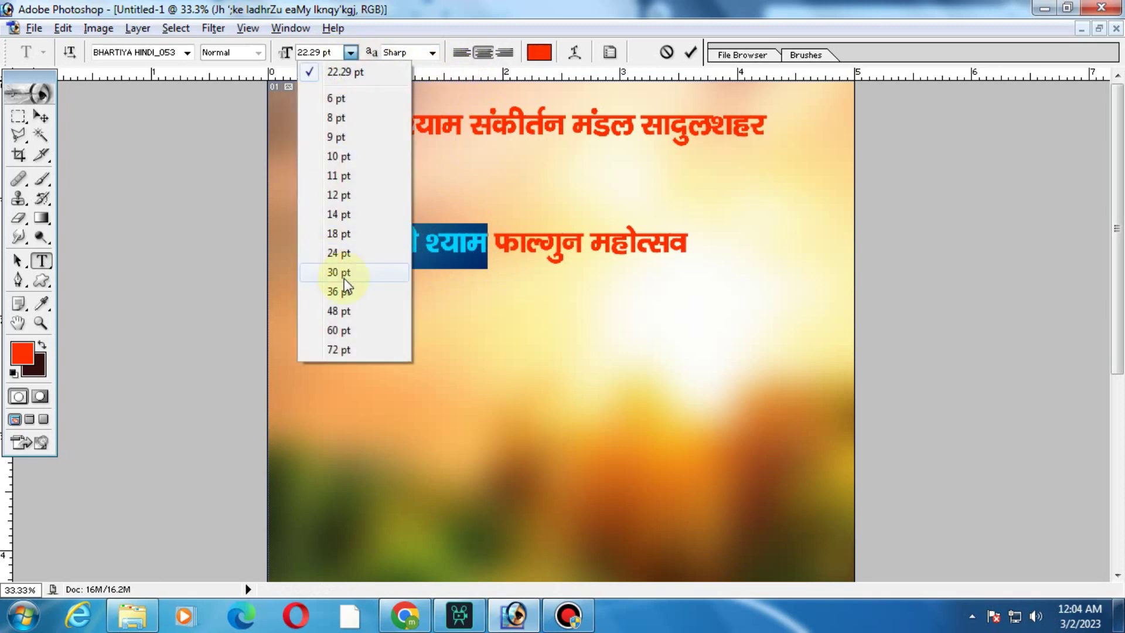
click(347, 310)
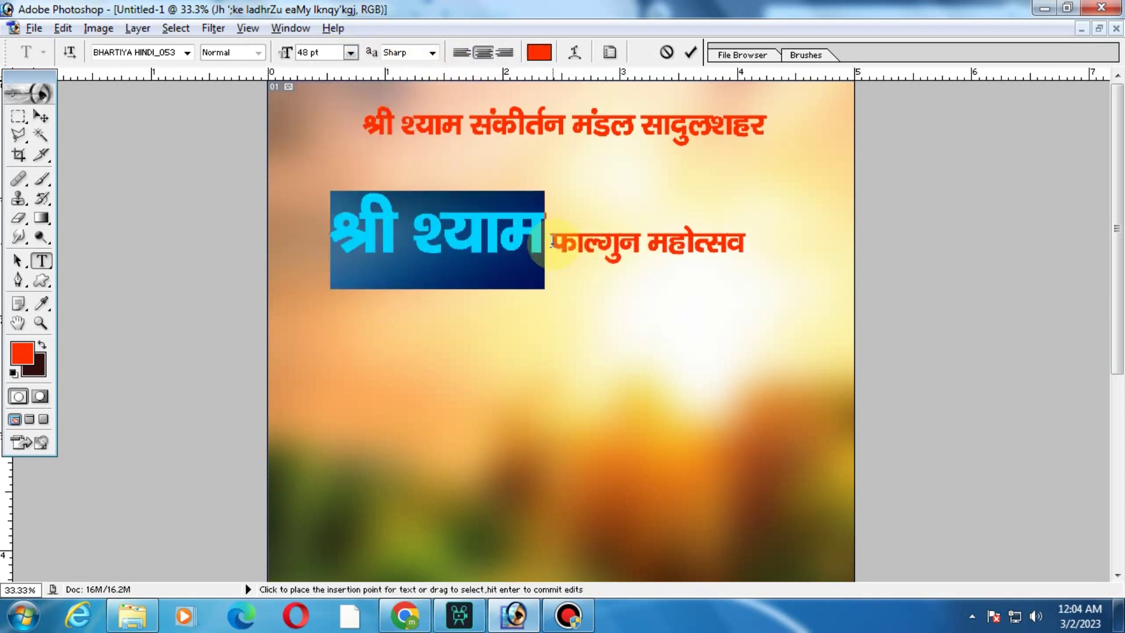
drag(551, 245, 754, 240)
key(BackSpace)
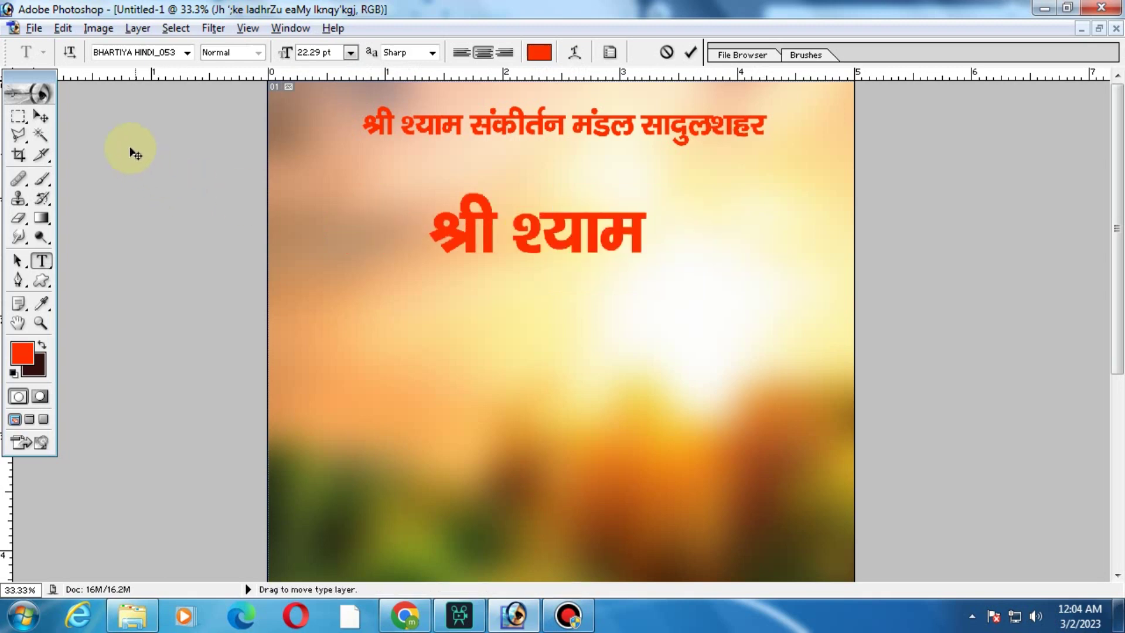
Step: Create 'फाल्गुन महोत्सव' as a separate text line beside 'श्री श्याम'
click(41, 117)
key(t)
click(484, 346)
text(QkYxqu egksRlo)
click(41, 117)
mouse_move(656, 334)
mouse_down()
mouse_move(813, 291)
mouse_move(765, 268)
mouse_move(755, 293)
mouse_move(712, 278)
mouse_up()
key(ctrl+t)
key(Return)
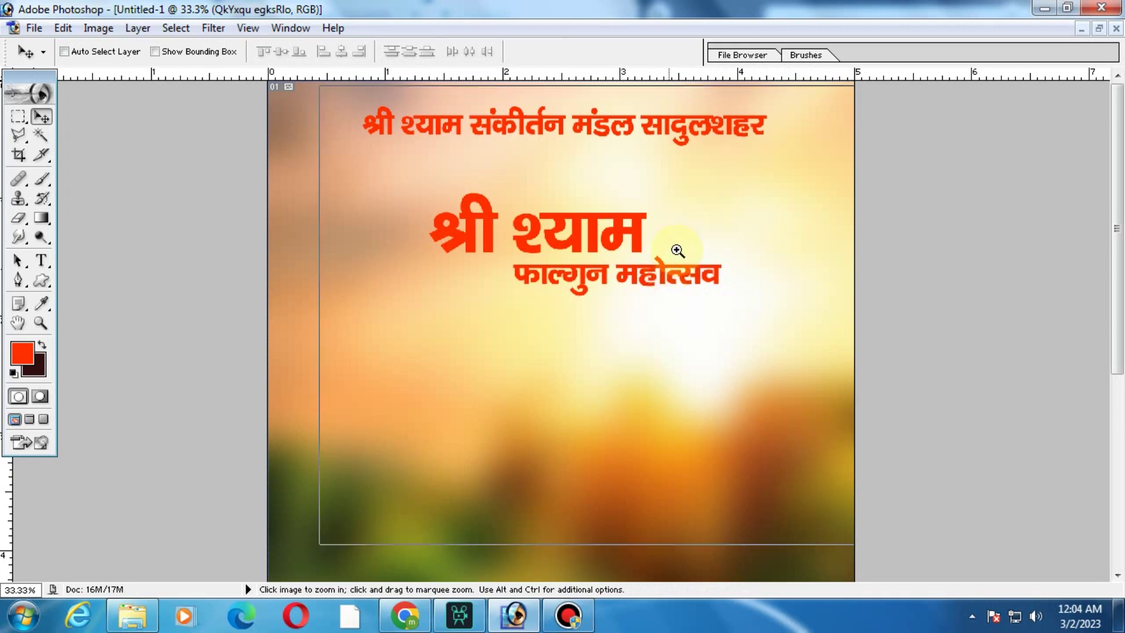
Step: Enlarge 'श्री श्याम' to about 143% and move it up under the title
ctrl+click(673, 248)
right_click(638, 298)
click(656, 296)
key(ctrl+t)
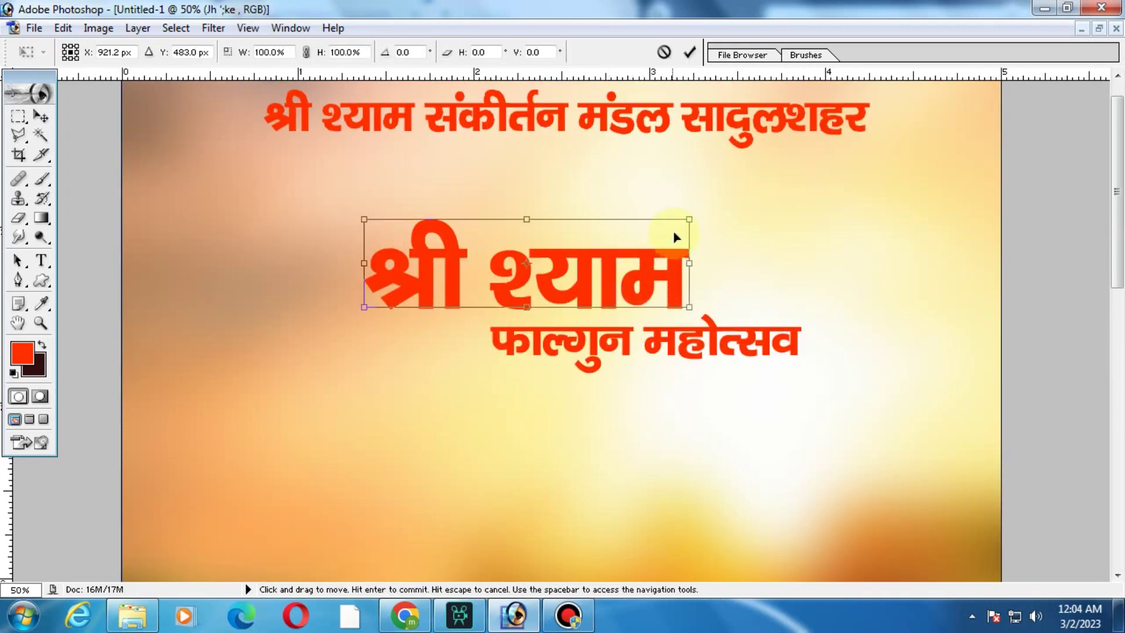
drag(686, 213, 771, 225)
key(Return)
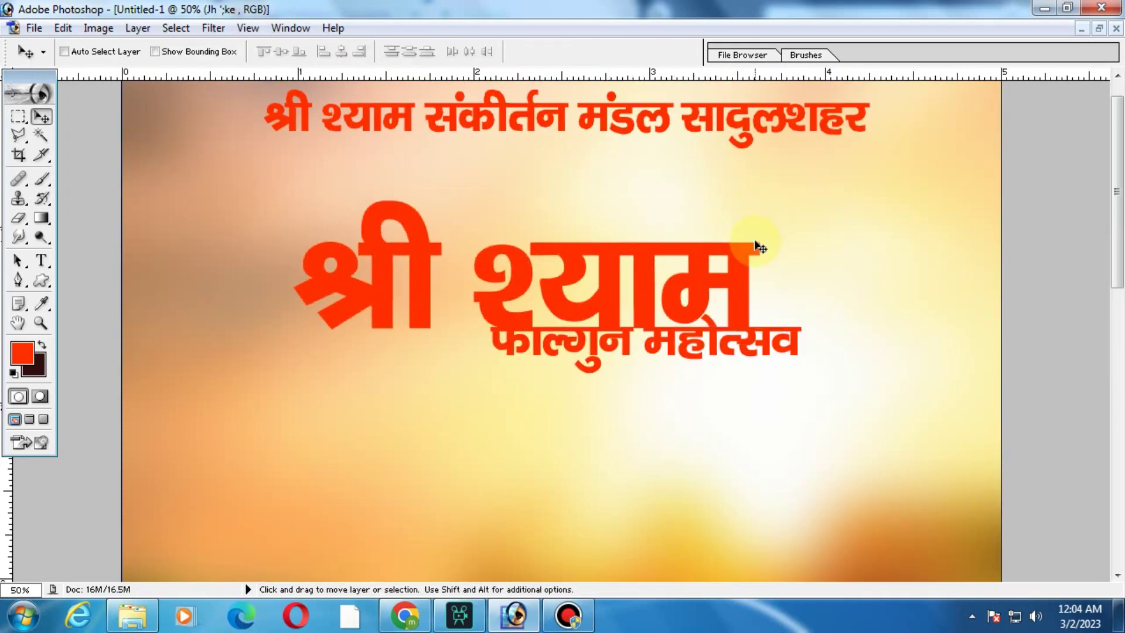
drag(705, 278, 708, 223)
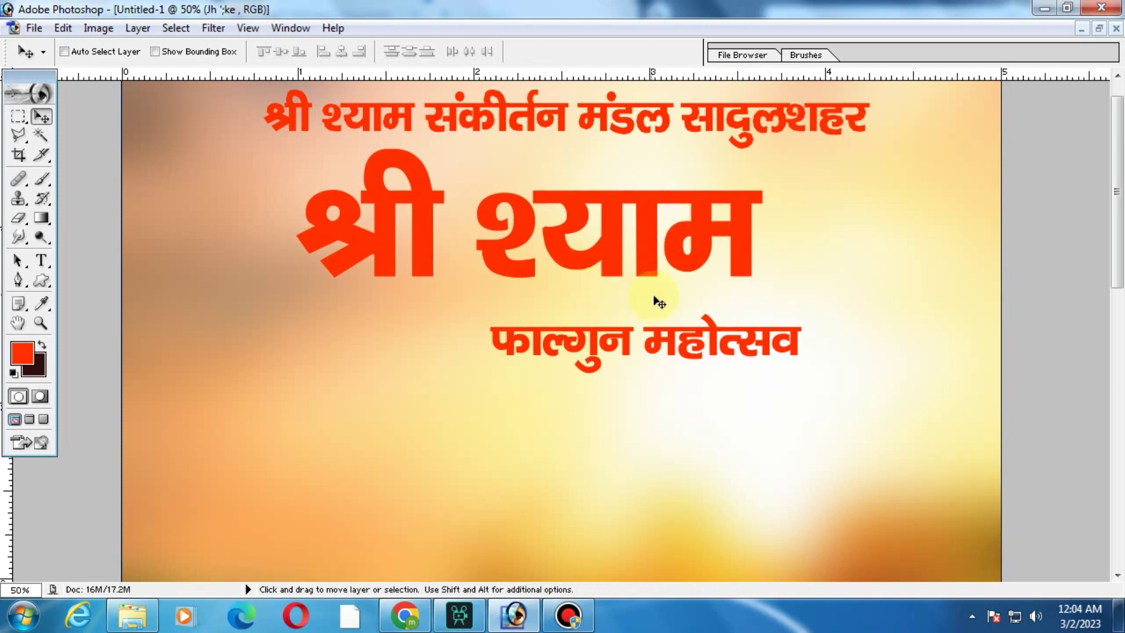
Step: Move 'फाल्गुन महोत्सव' beneath 'श्री श्याम' and narrow it slightly
right_click(678, 346)
click(683, 351)
drag(680, 347, 749, 312)
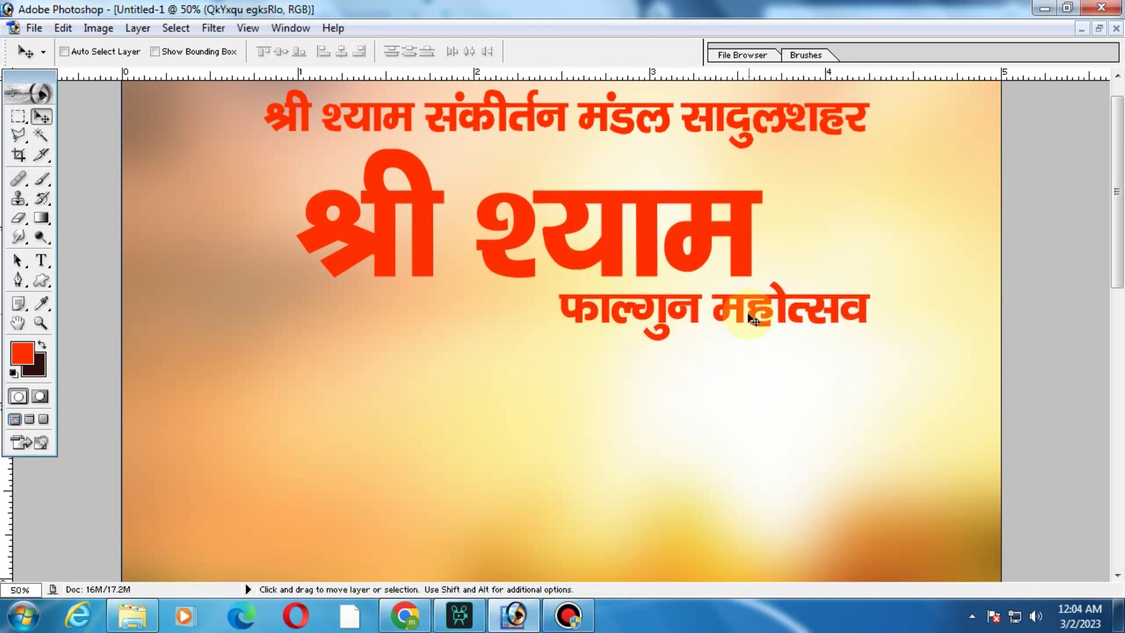
key(ctrl+t)
drag(882, 305, 859, 304)
key(Return)
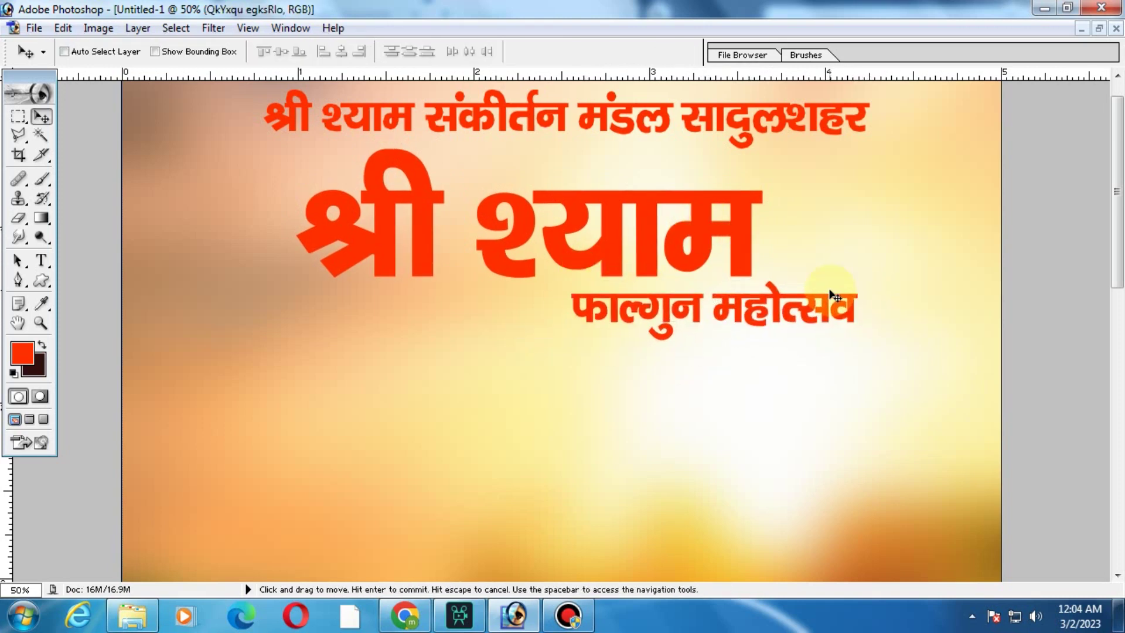
Step: Fine-tune the layout: shift the top title right and nudge 'श्री श्याम' up-left
alt+click(754, 284)
drag(439, 126, 828, 364)
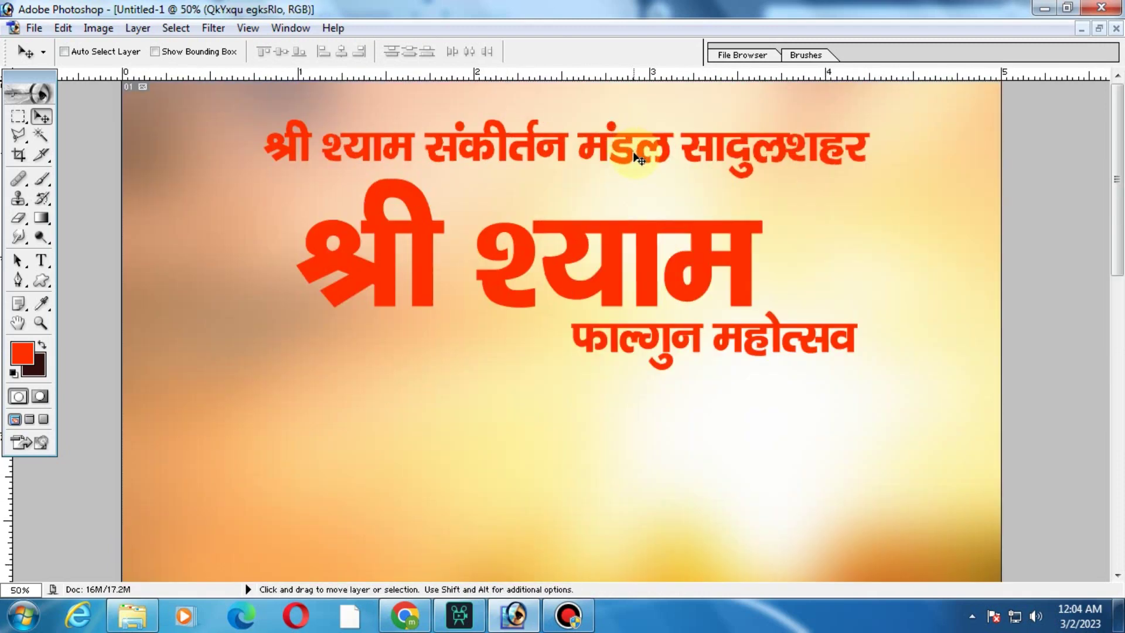
drag(634, 160, 643, 160)
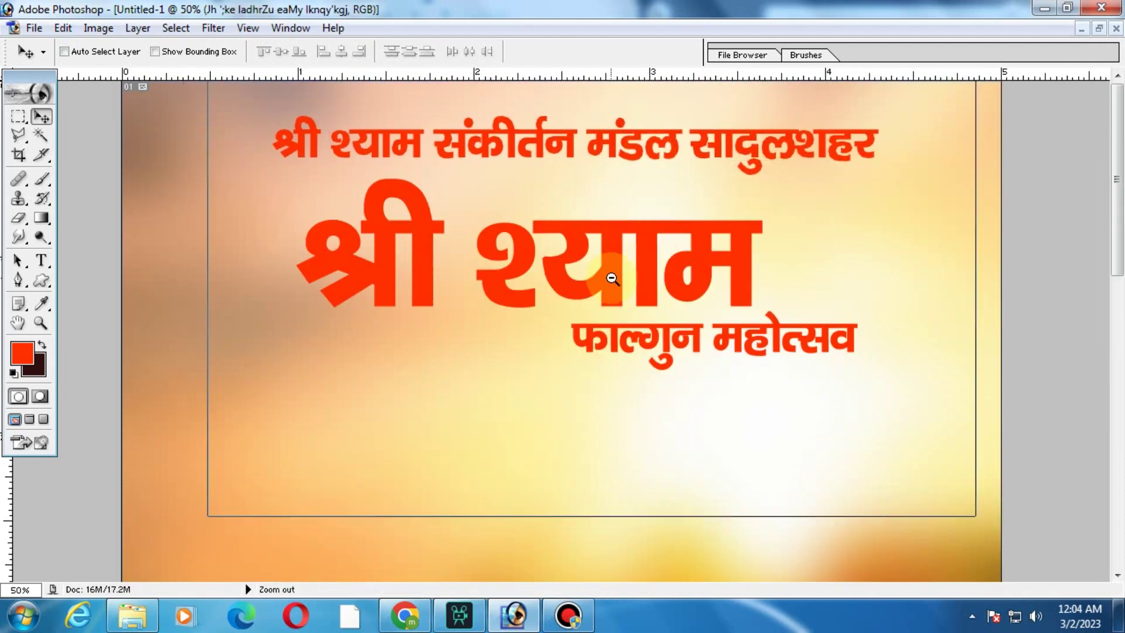
ctrl+alt+click(609, 266)
scroll(615, 199, down, 2)
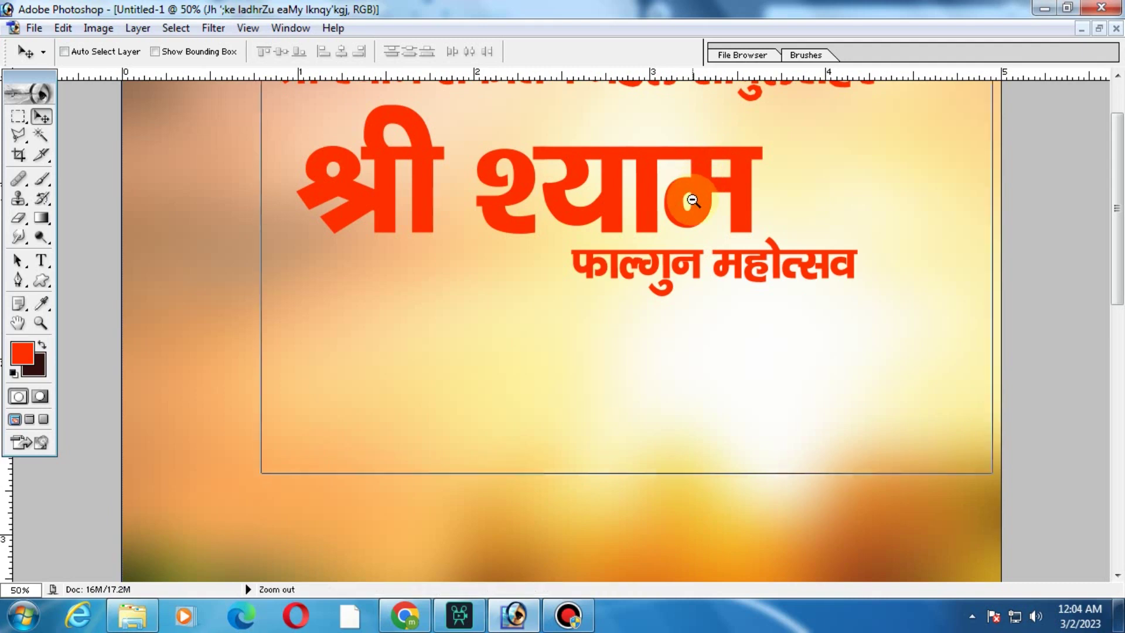
ctrl+alt+click(623, 201)
ctrl+drag(623, 258, 621, 252)
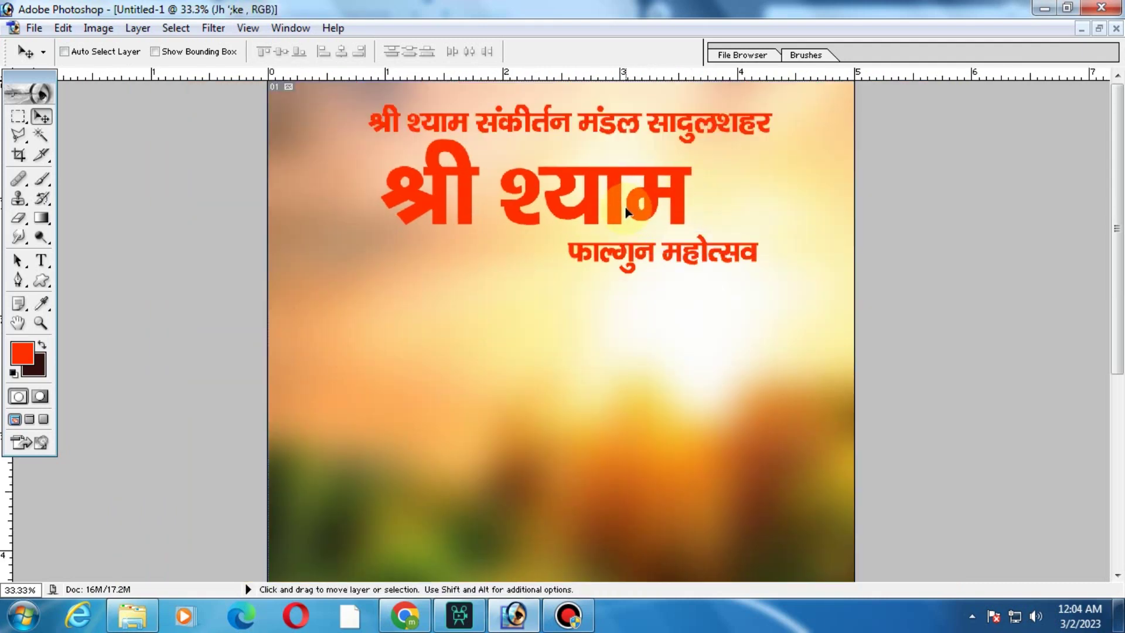
ctrl+alt+click(620, 252)
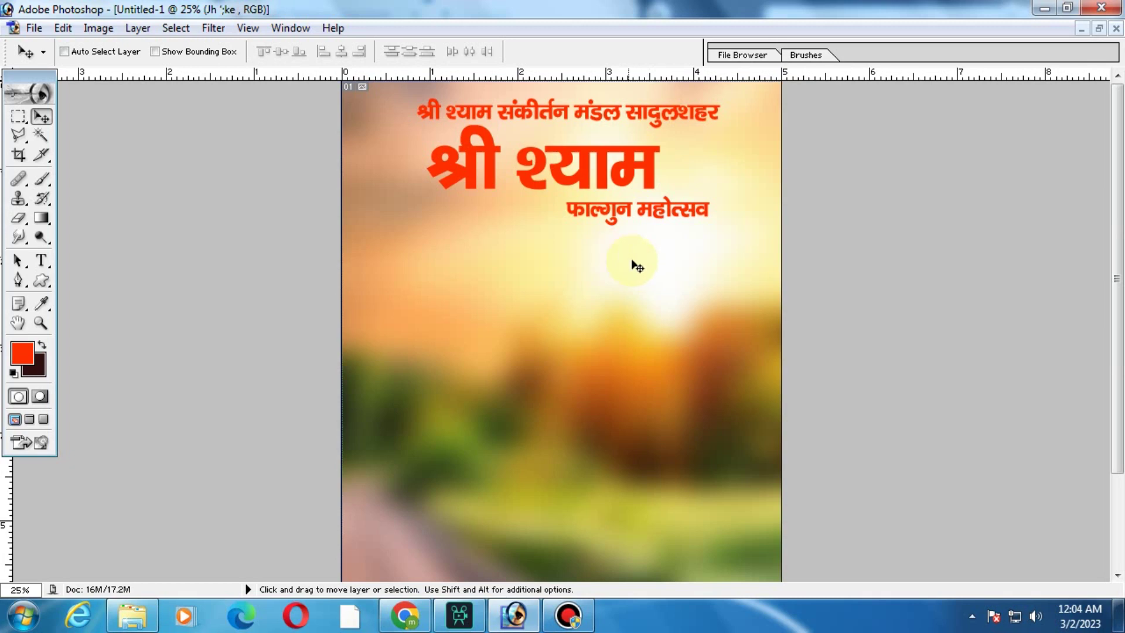
click(40, 261)
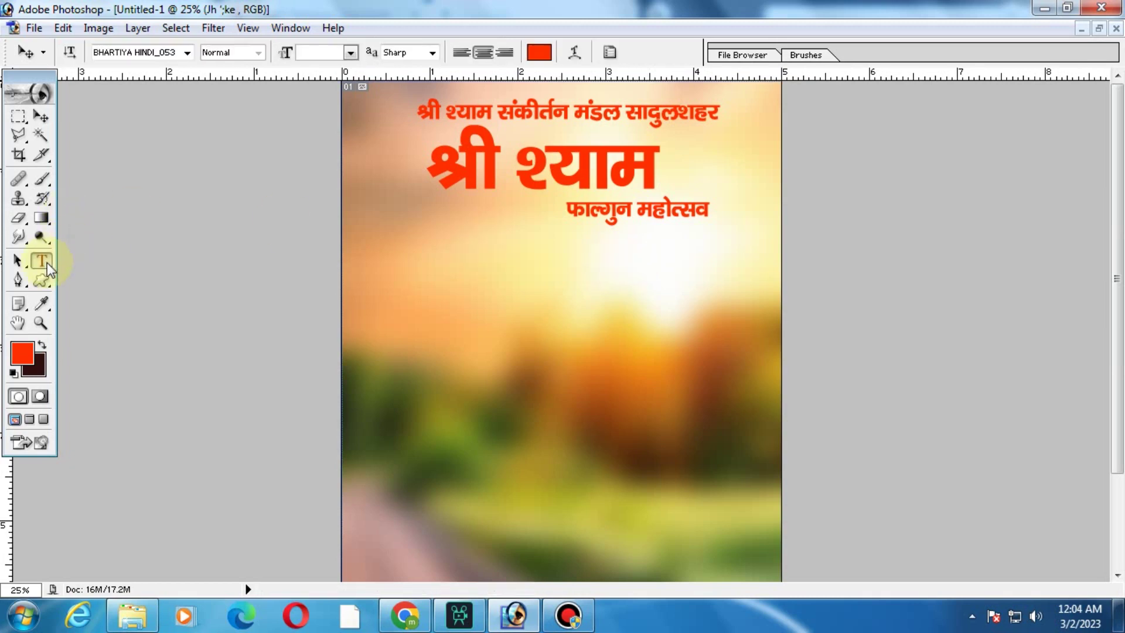
Step: Type the date line '1 मार्च 2023, बुधवार' mid-poster
click(508, 328)
text(gdg)
key(ctrl+a)
text(1 eko)
key(BackSpace)
text(p)
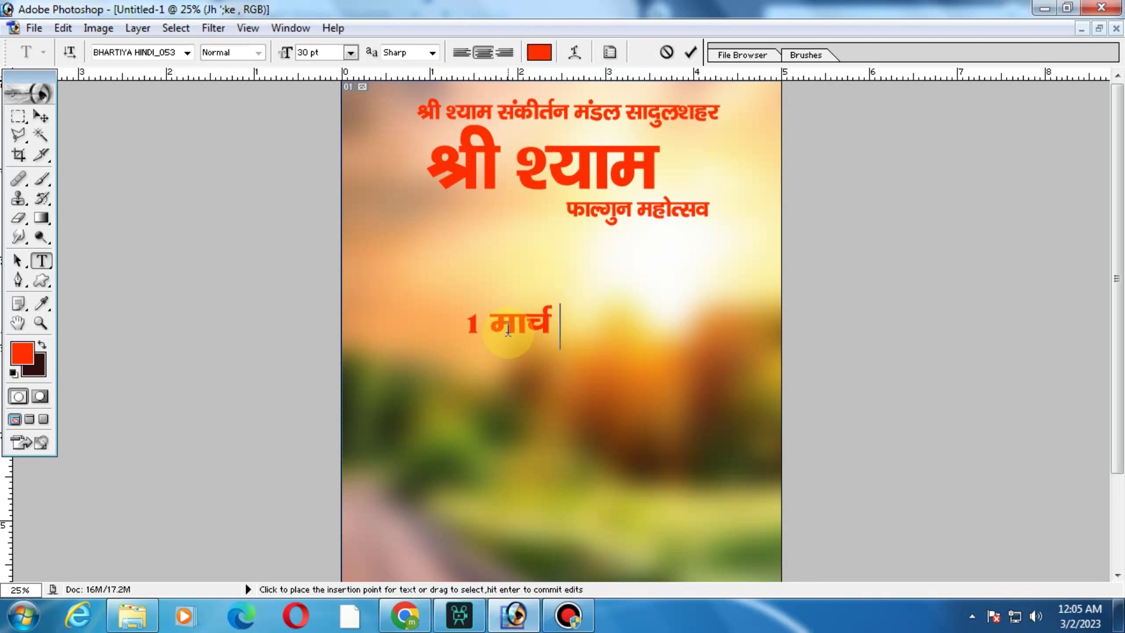
text( 2023)
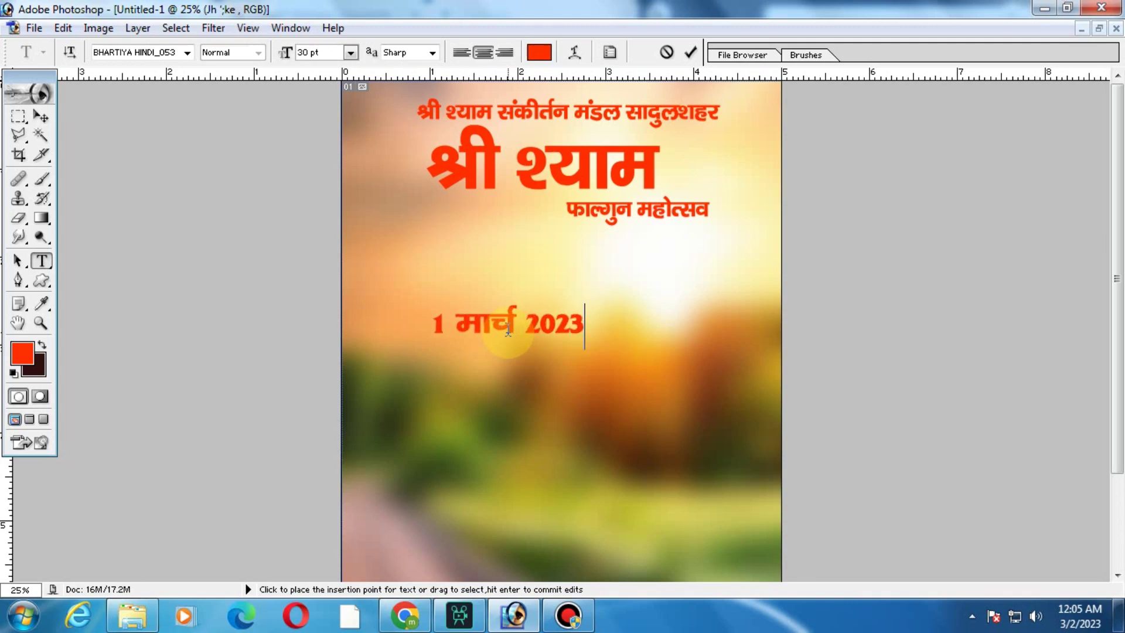
text(,)
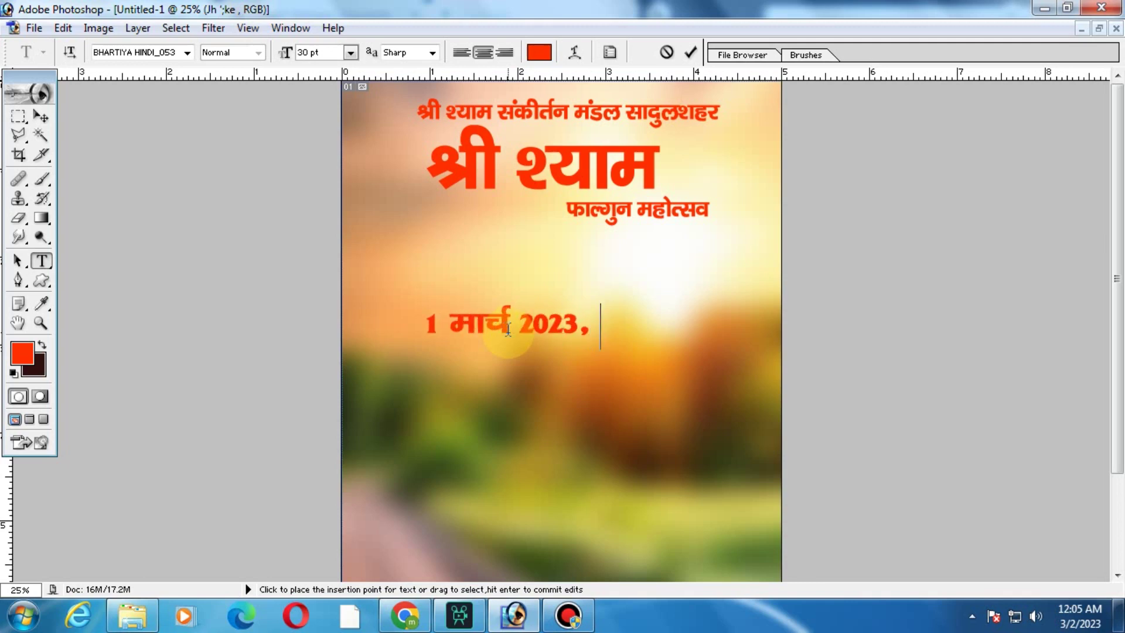
text( cq/)
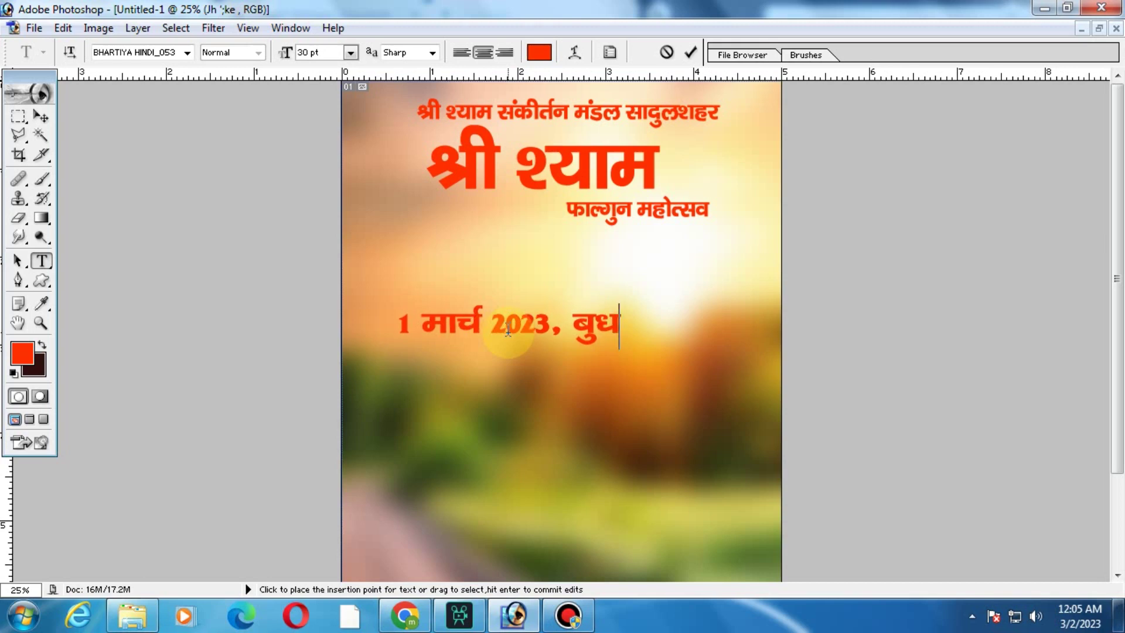
text(okj)
key(ctrl+a)
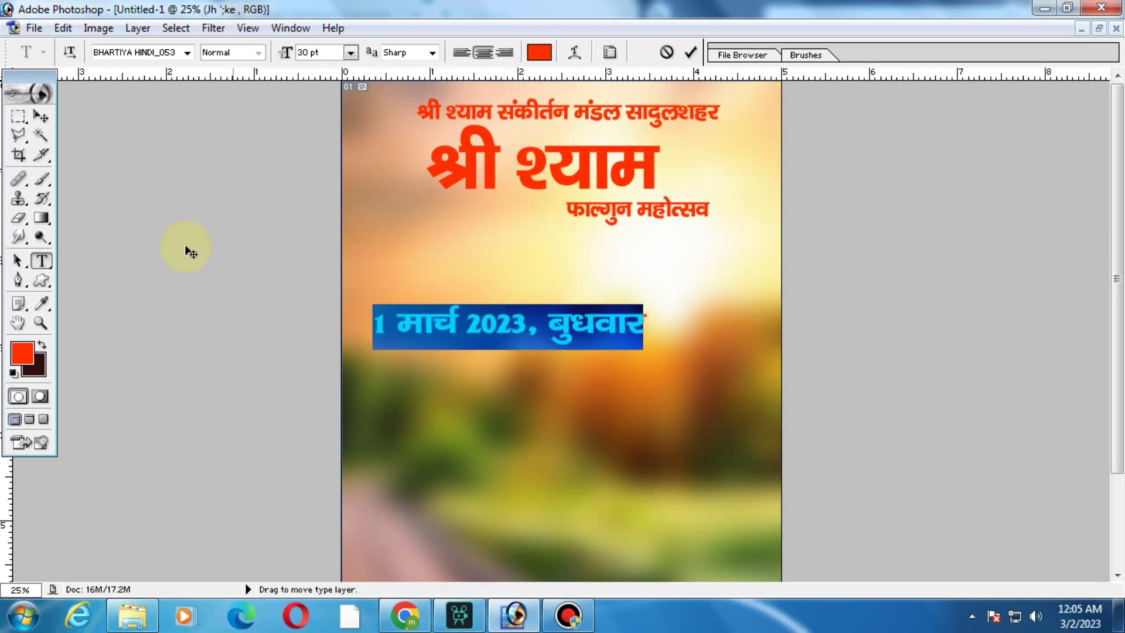
click(44, 118)
Step: Shrink the date line to about 73.5% and position it beneath 'फाल्गुन महोत्सव'
key(ctrl+t)
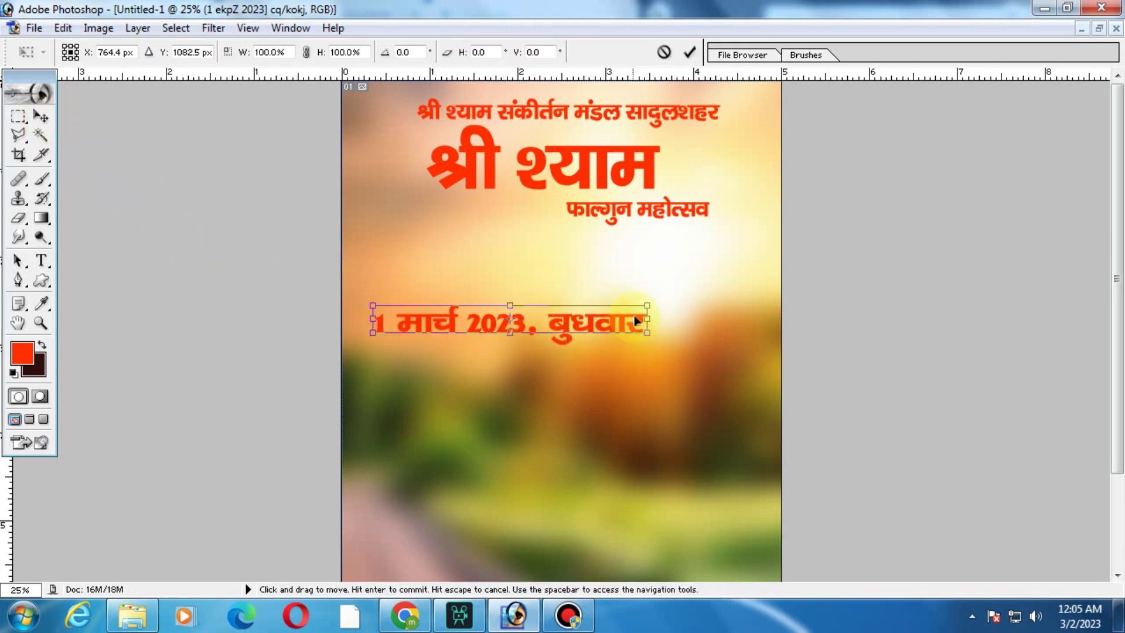
mouse_move(648, 304)
mouse_down()
mouse_move(616, 318)
mouse_move(681, 252)
mouse_move(753, 240)
mouse_move(725, 233)
mouse_up()
key(Return)
key(ctrl+t)
key(Return)
key(ctrl+t)
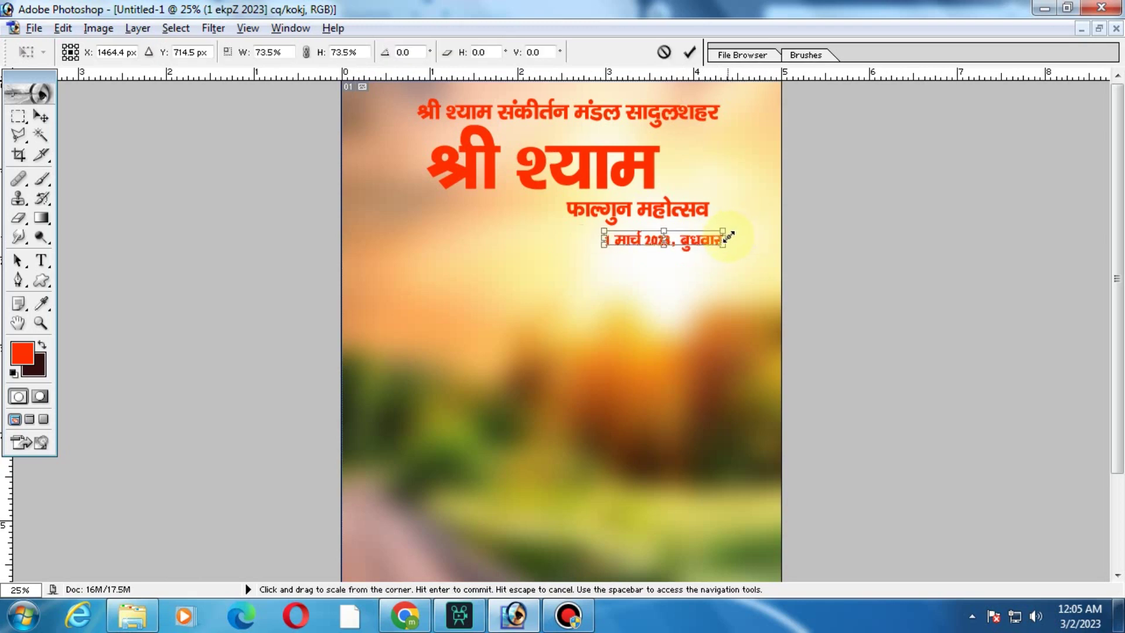
key(Return)
ctrl+click(606, 301)
alt+click(639, 289)
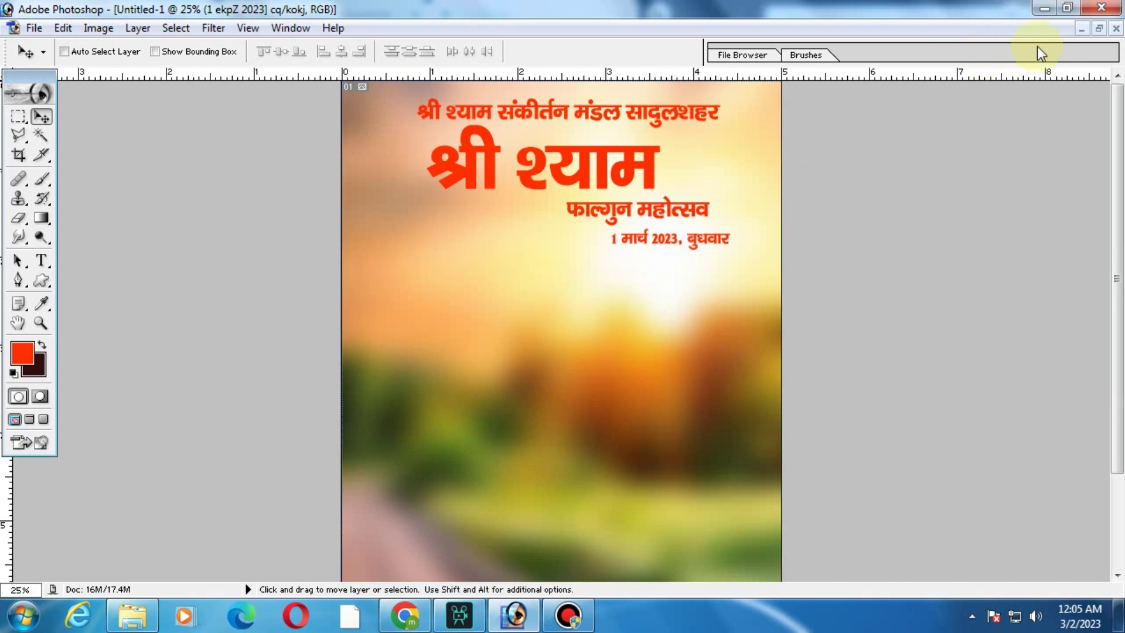
Step: Open shaya.png and drag its round Shyam image onto the poster
click(1097, 30)
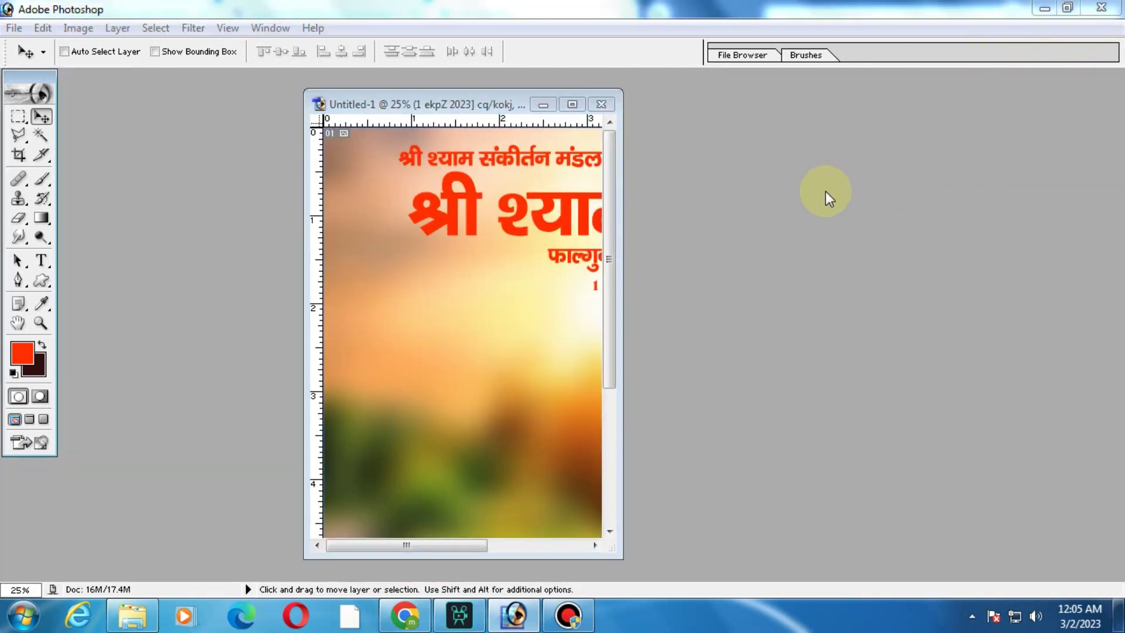
double_click(825, 194)
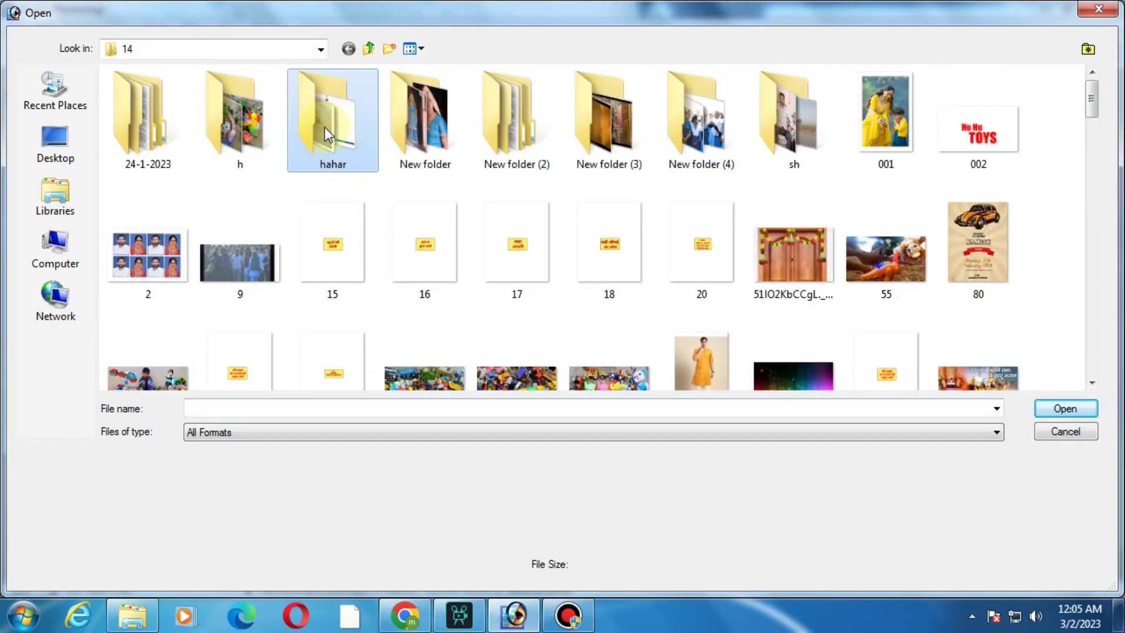
scroll(343, 187, down, 3)
scroll(349, 199, down, 10)
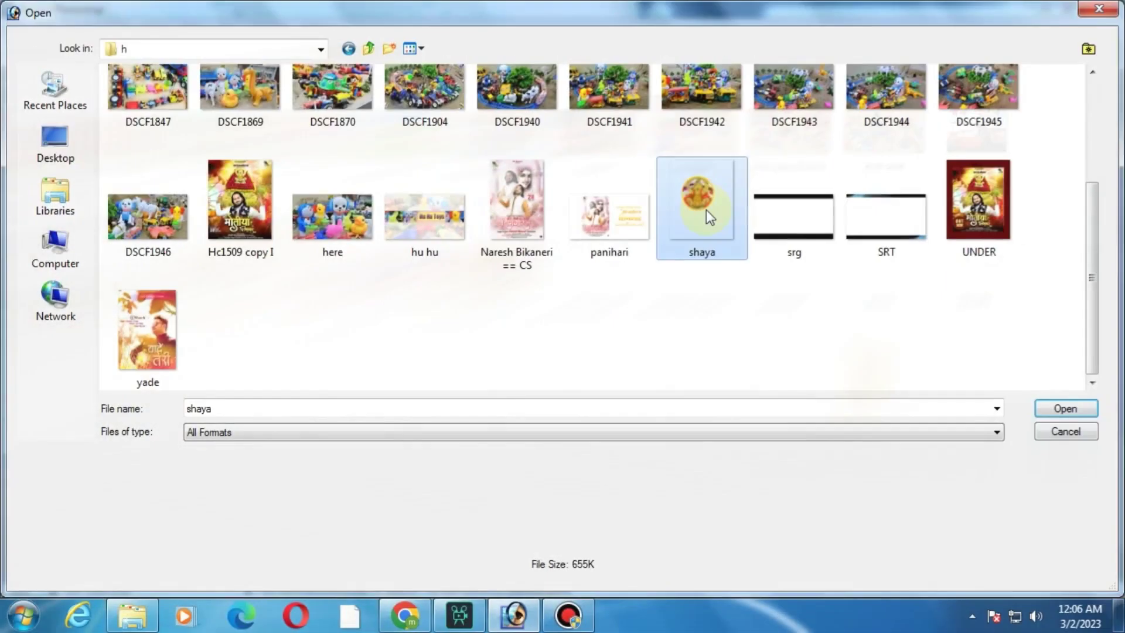
double_click(705, 211)
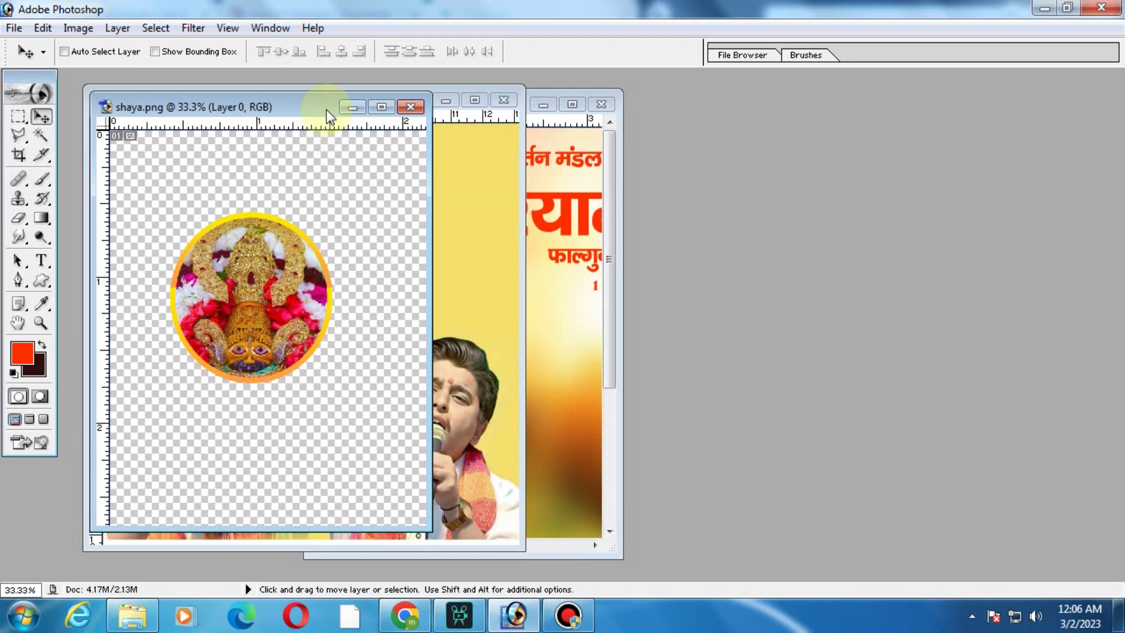
drag(326, 110, 1068, 133)
drag(996, 305, 563, 305)
Step: Place the circle image at the poster's top left and enlarge it slightly
double_click(516, 112)
mouse_move(650, 240)
mouse_down()
mouse_move(523, 242)
mouse_move(500, 195)
mouse_up()
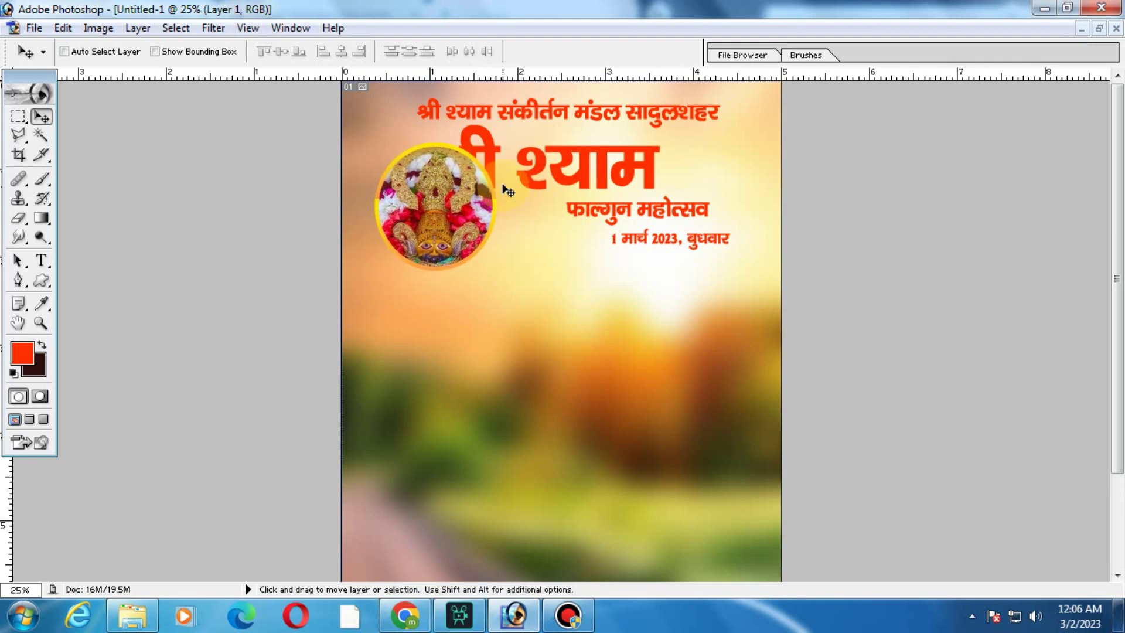
key(ctrl+t)
drag(494, 144, 502, 136)
key(Return)
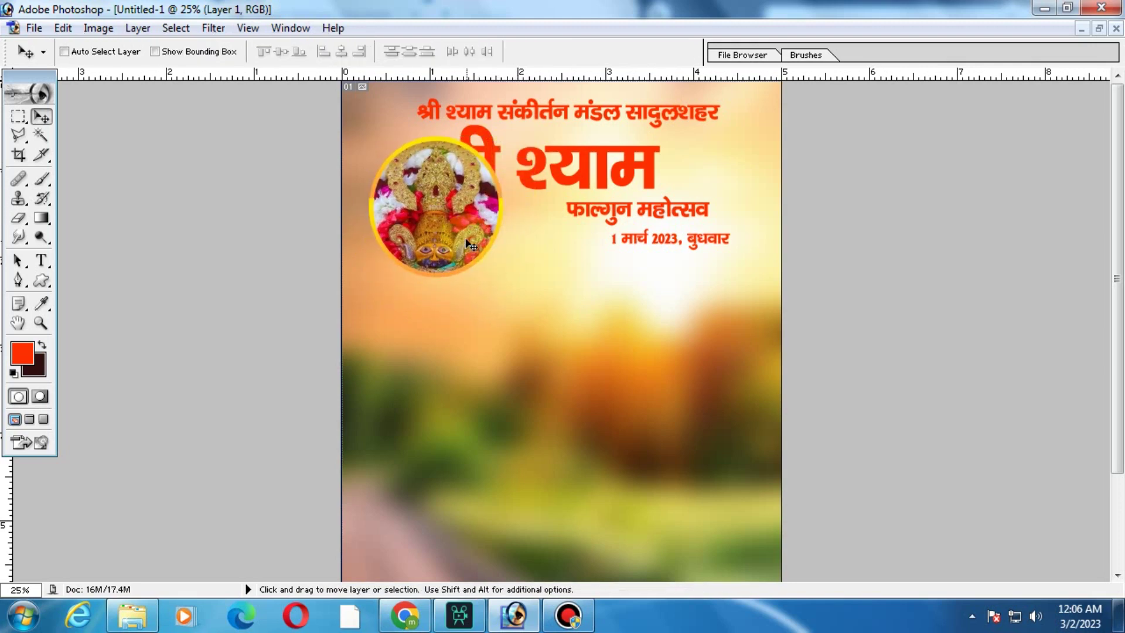
Step: Move the श्री श्याम title right of the circle and enlarge it
right_click(542, 189)
click(577, 194)
drag(545, 176, 621, 176)
key(ctrl+t)
drag(735, 121, 749, 116)
key(Return)
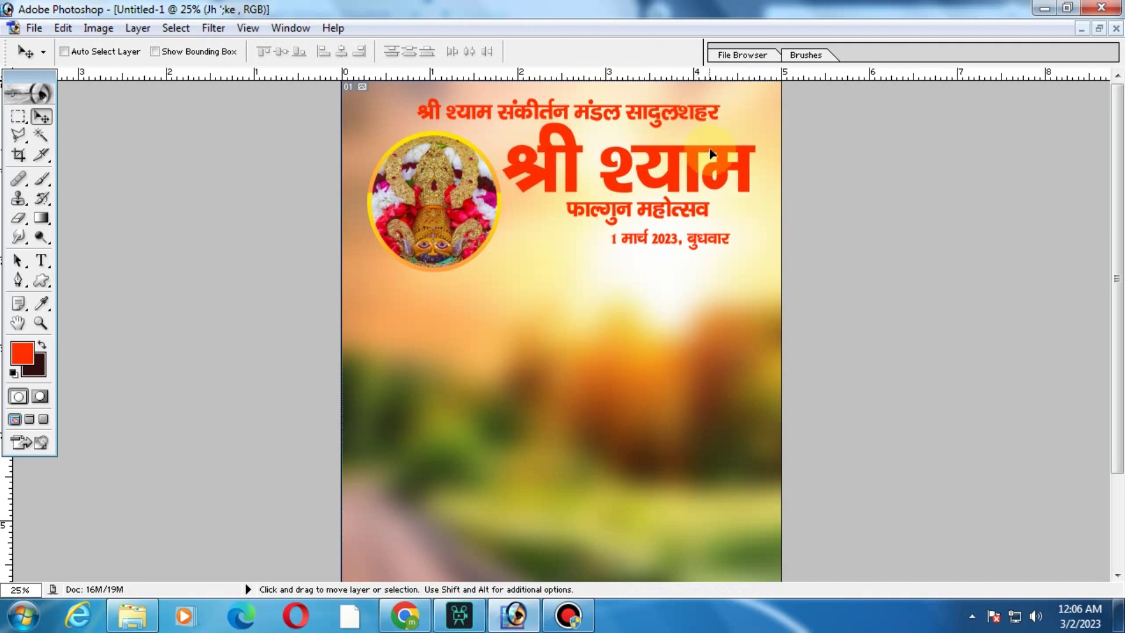
ctrl+click(644, 170)
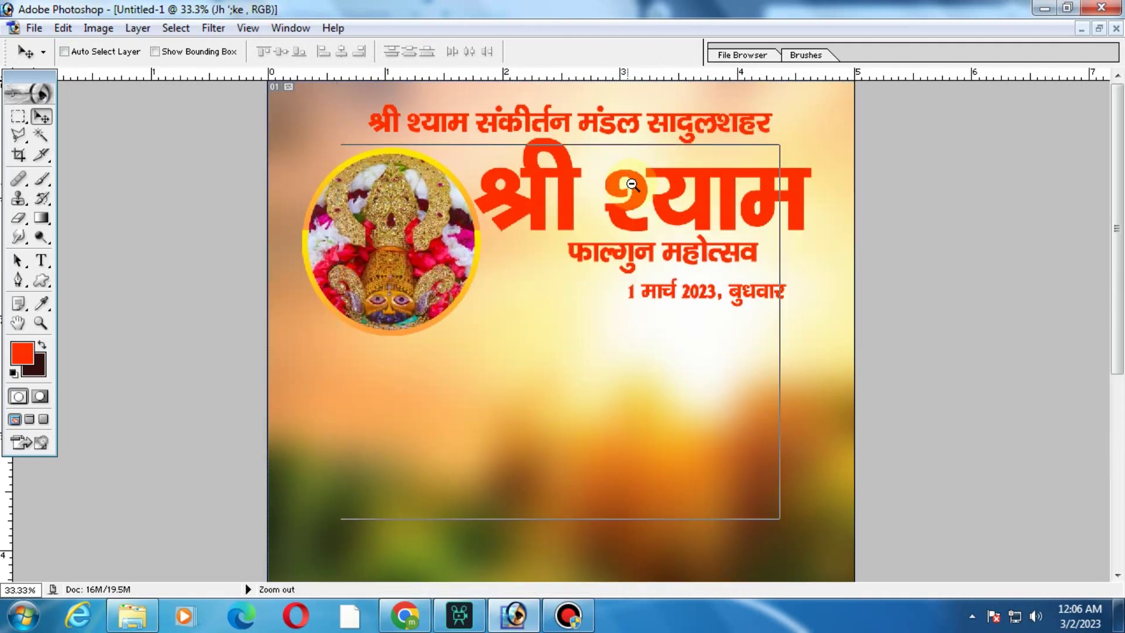
key(ctrl+minus)
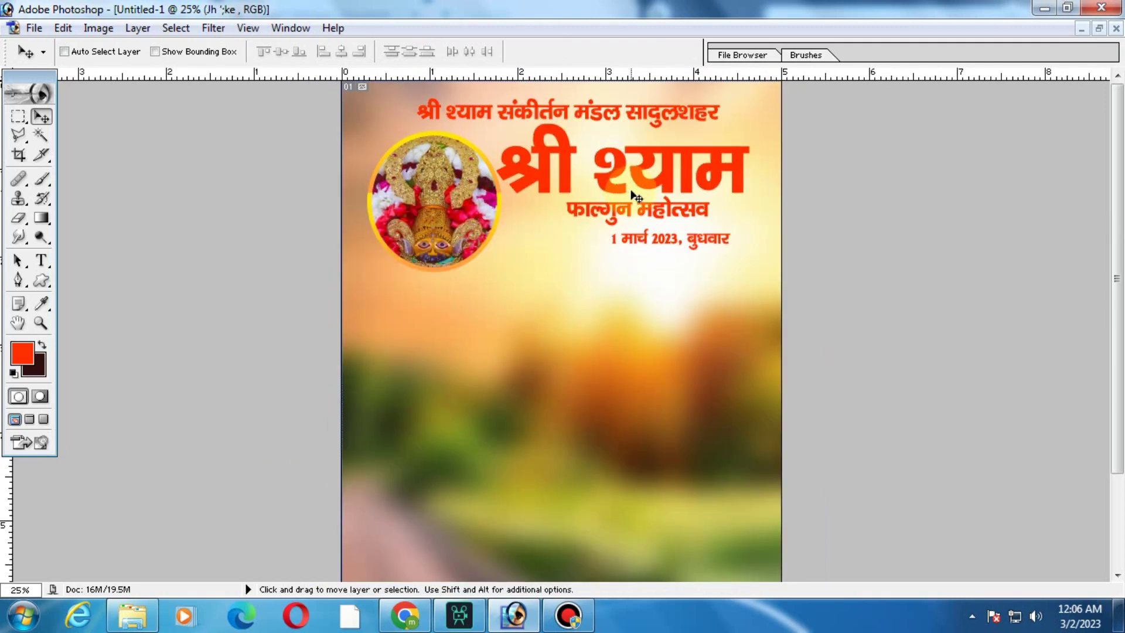
Step: Select the yellow background around the singers in teji brothers.jpg with the Magic Wand
click(1099, 30)
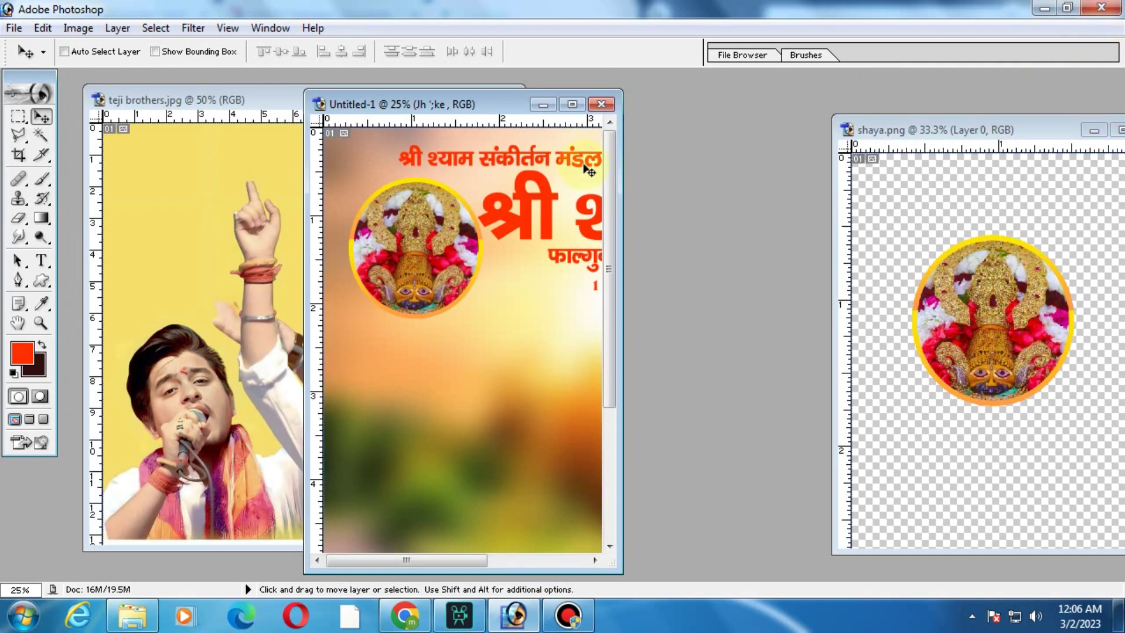
click(241, 322)
ctrl+alt+click(357, 381)
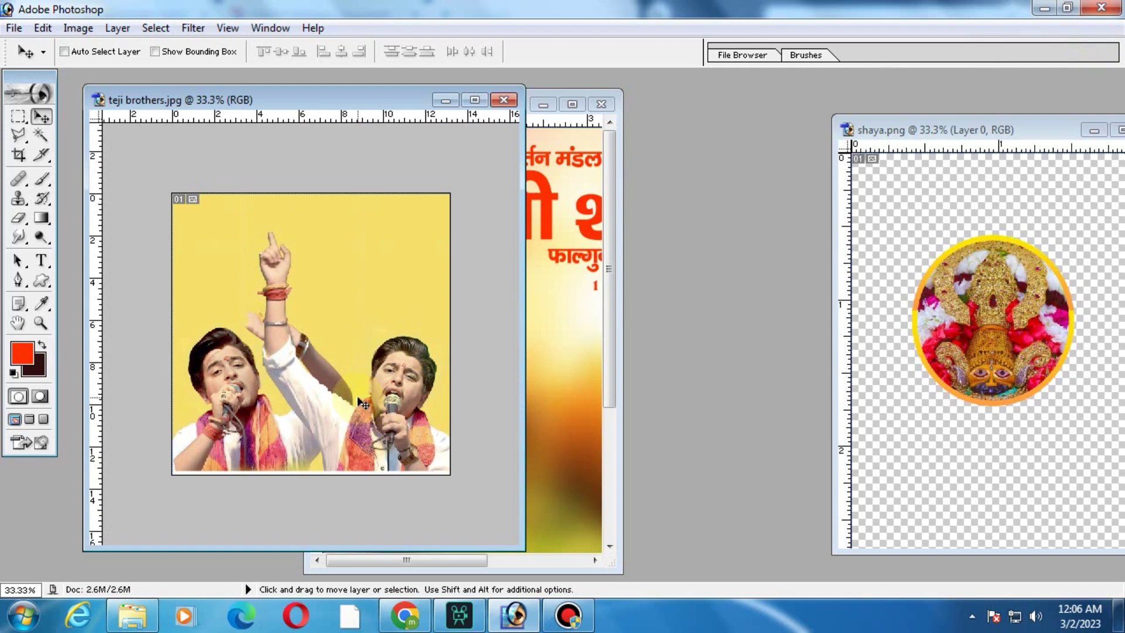
key(w)
click(352, 325)
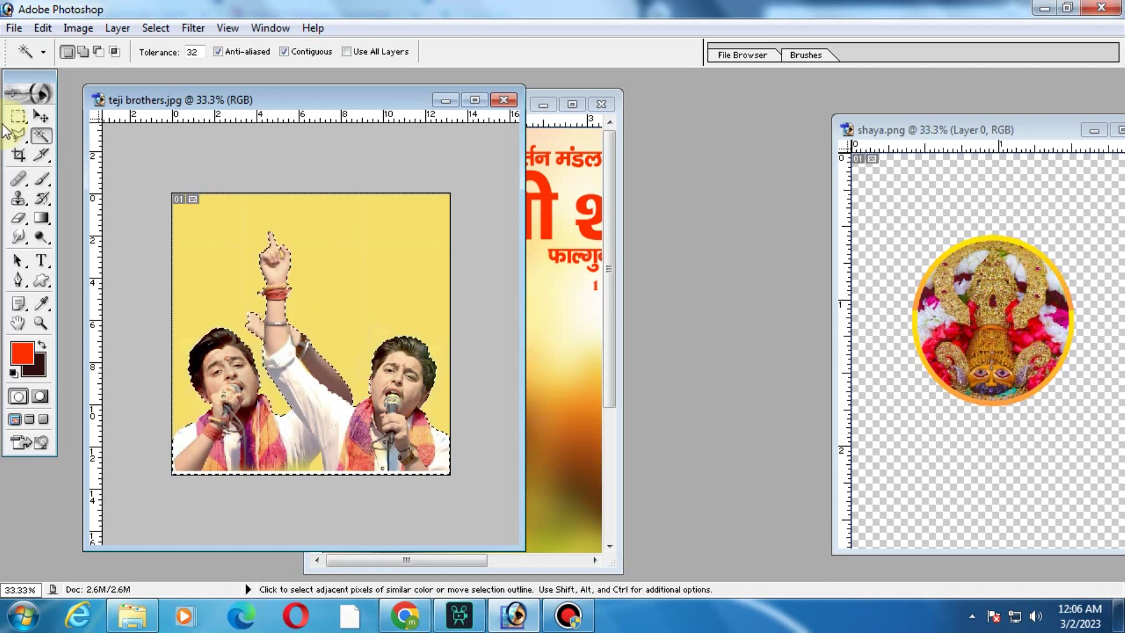
Step: Feather the selection by 2 pixels, invert it, and cut out the singers
key(l)
right_click(326, 287)
click(378, 332)
text(2)
key(Return)
key(Delete)
key(ctrl+d)
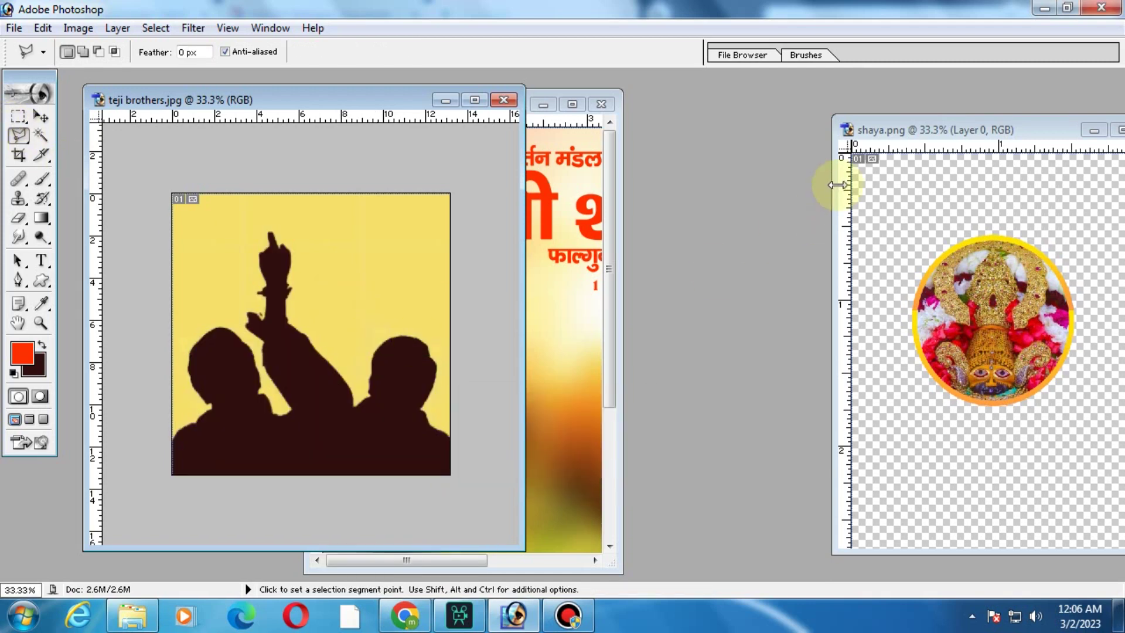
Step: Paste the singers onto the poster and move them down-left
click(575, 171)
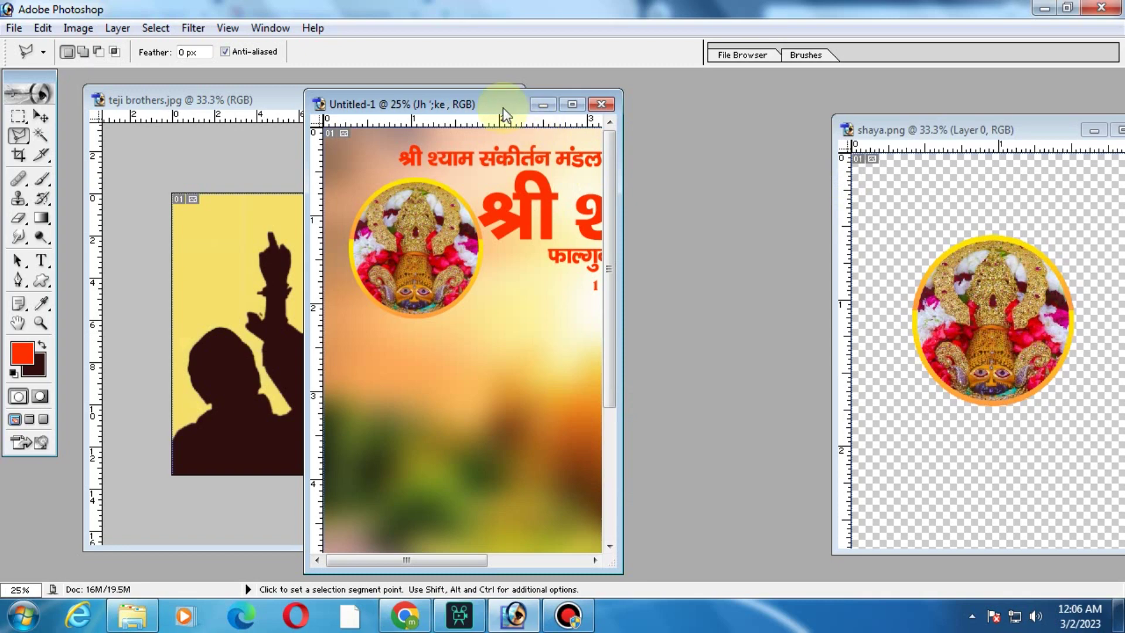
click(572, 104)
key(ctrl+v)
key(v)
drag(650, 328, 608, 375)
ctrl+click(562, 459)
ctrl+alt+click(558, 434)
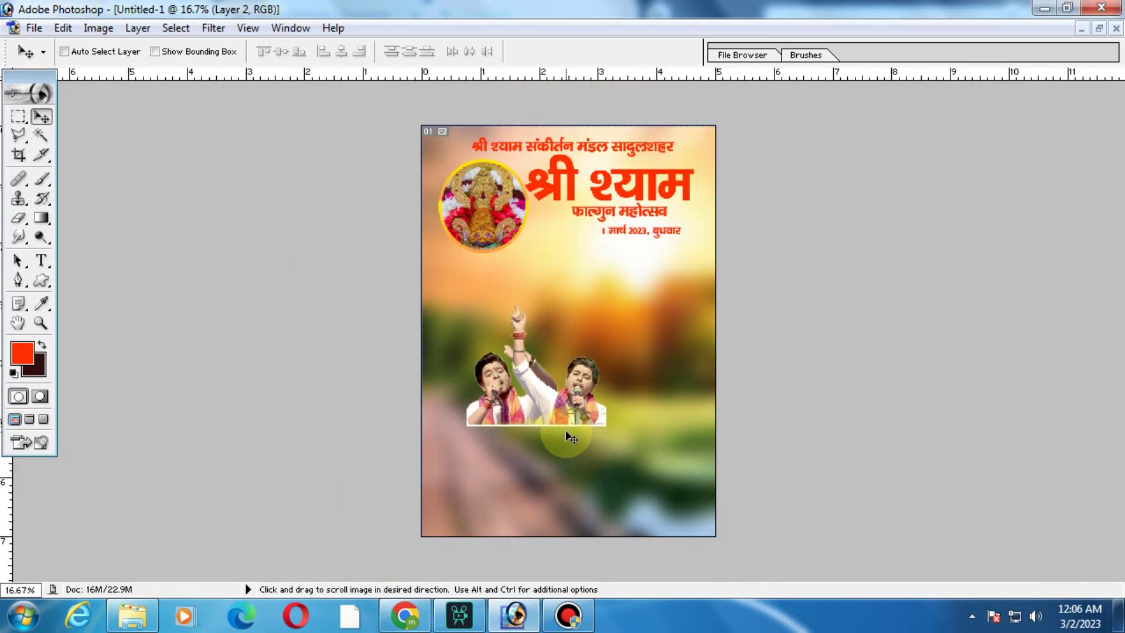
Step: Softly erase the singers' bottom edge and the white strip beneath them
drag(562, 439, 542, 453)
ctrl+click(539, 481)
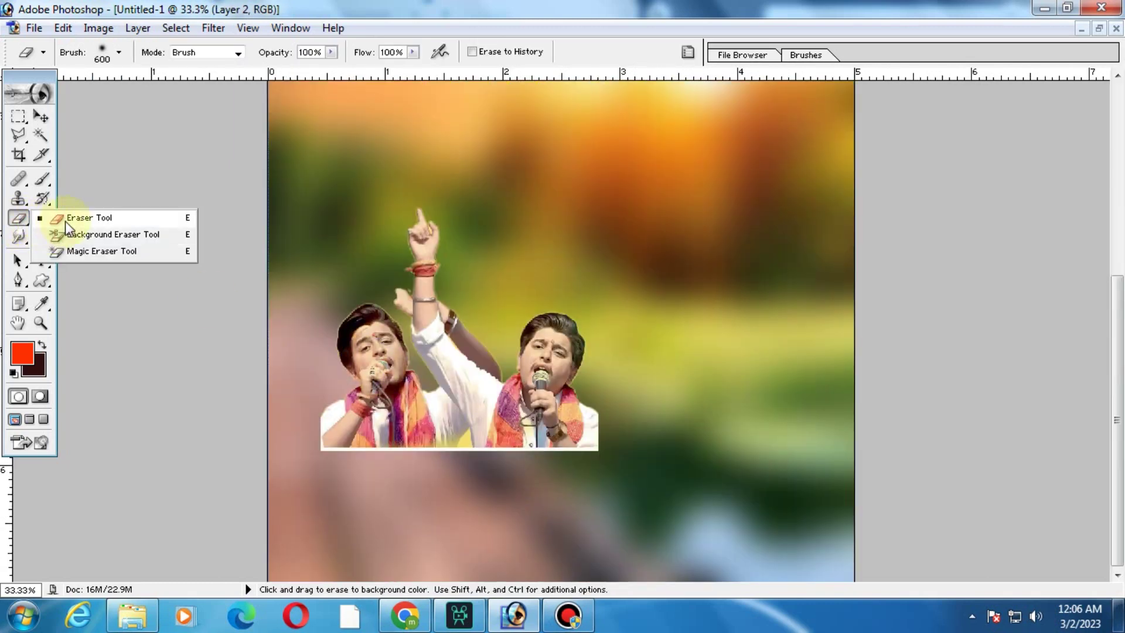
drag(19, 226, 65, 220)
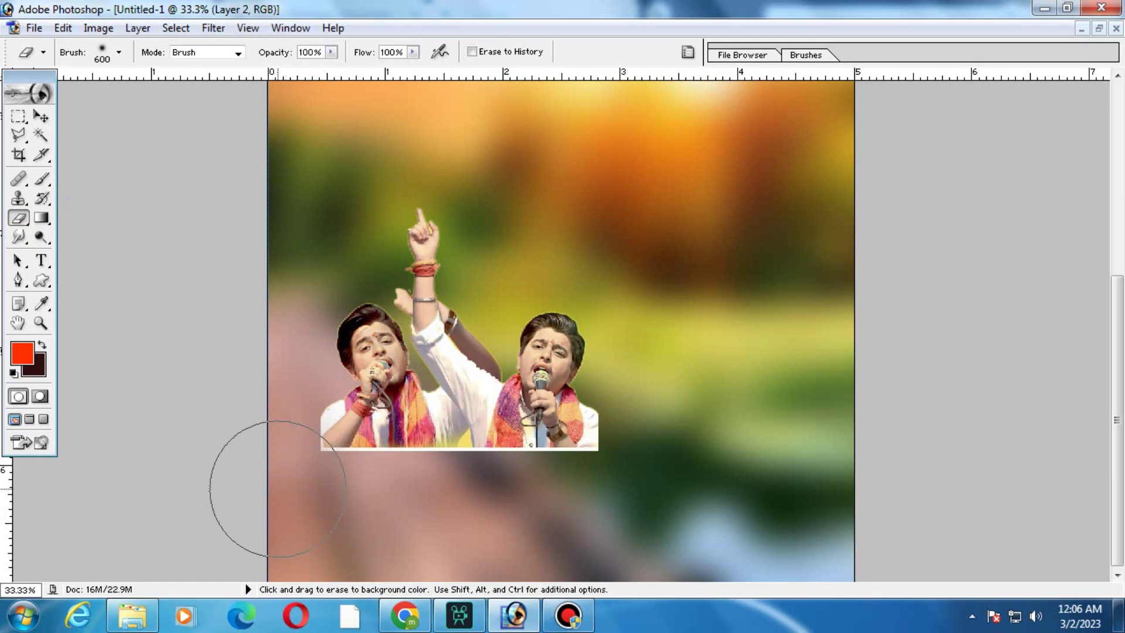
mouse_move(250, 477)
mouse_down()
mouse_move(305, 451)
mouse_move(611, 514)
mouse_up()
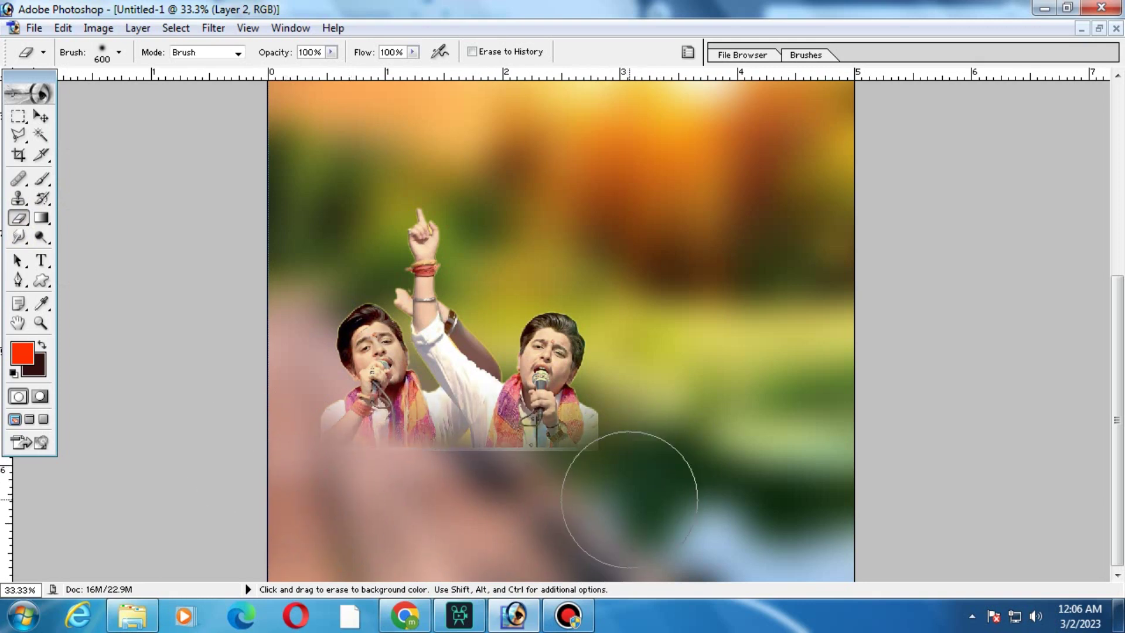
mouse_move(611, 514)
mouse_down()
mouse_move(434, 526)
mouse_move(641, 477)
mouse_move(641, 502)
mouse_move(465, 540)
mouse_move(563, 525)
mouse_up()
key(ctrl+minus)
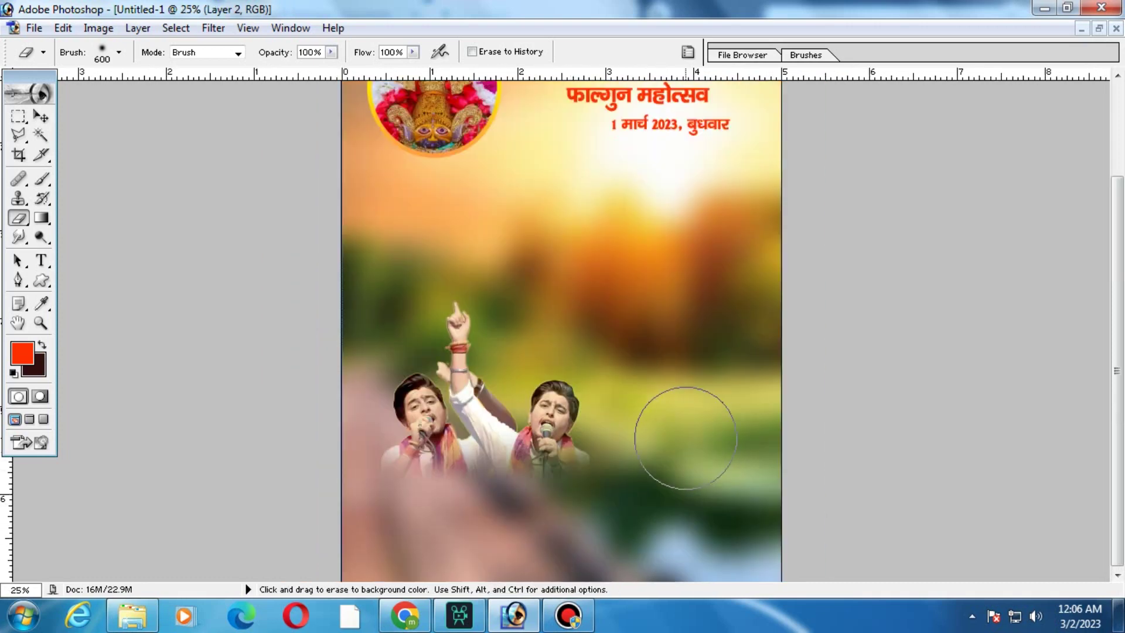
Step: Enlarge the singers to about 116% and move them lower on the poster
key(ctrl+t)
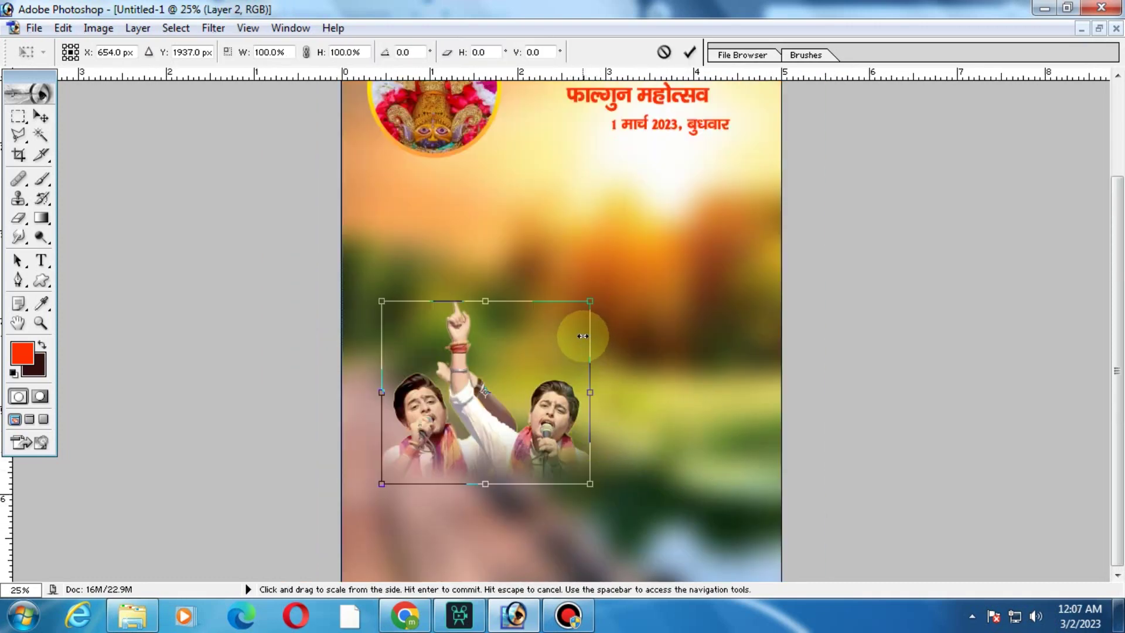
drag(589, 300, 618, 308)
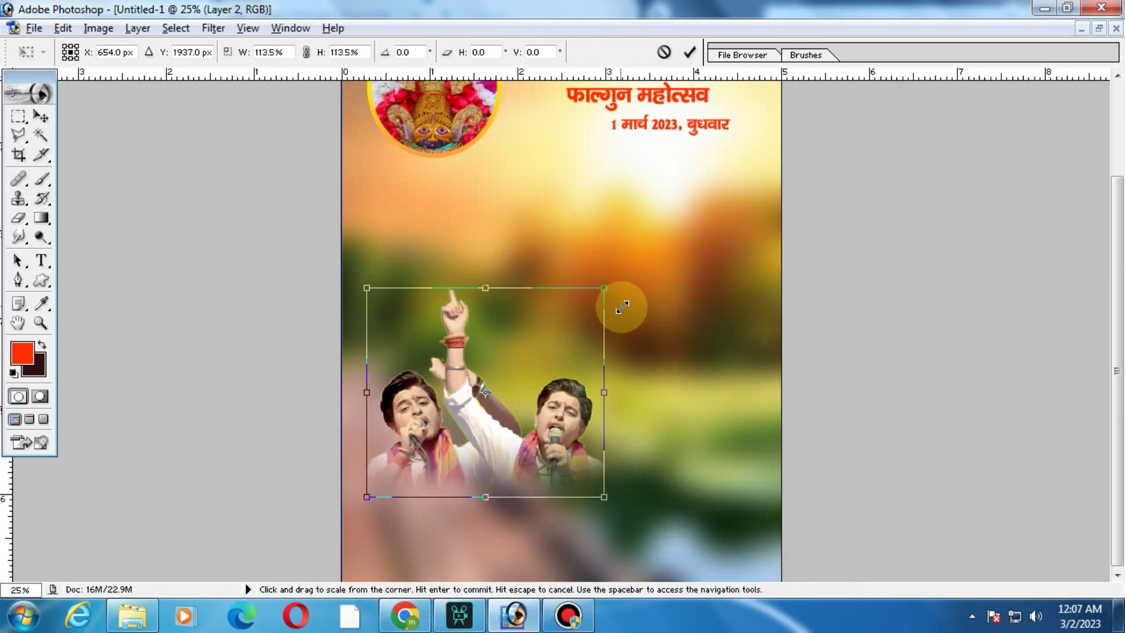
key(Return)
key(ctrl+minus)
key(v)
drag(578, 360, 563, 397)
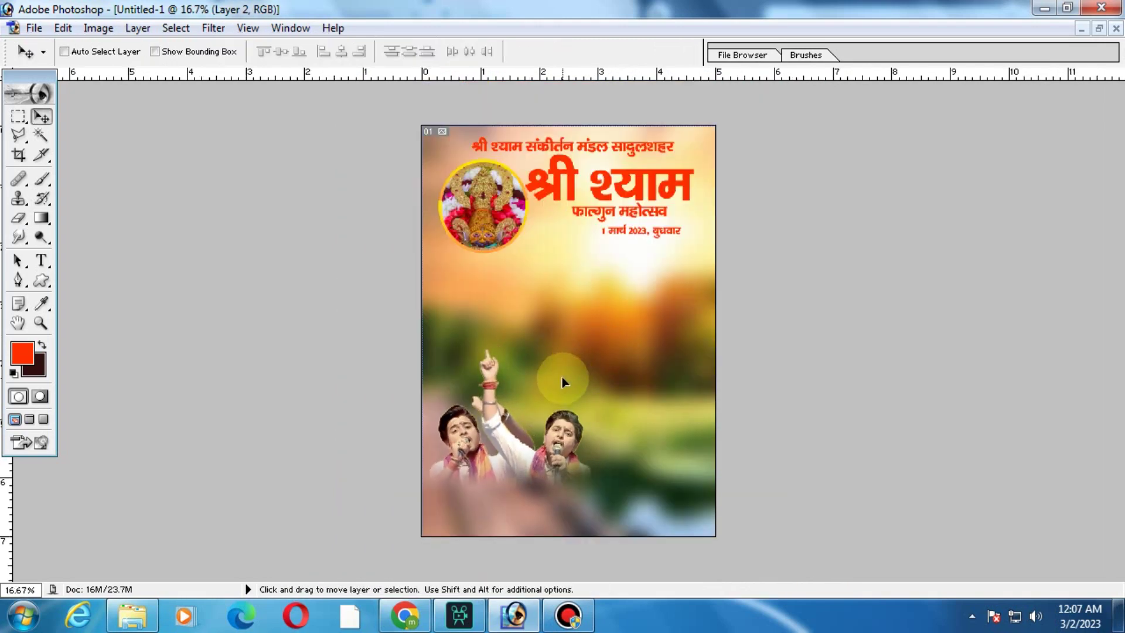
Step: Add the red title तेजी ब्रदर्स as a text line below the singers
ctrl+click(564, 405)
ctrl+click(563, 352)
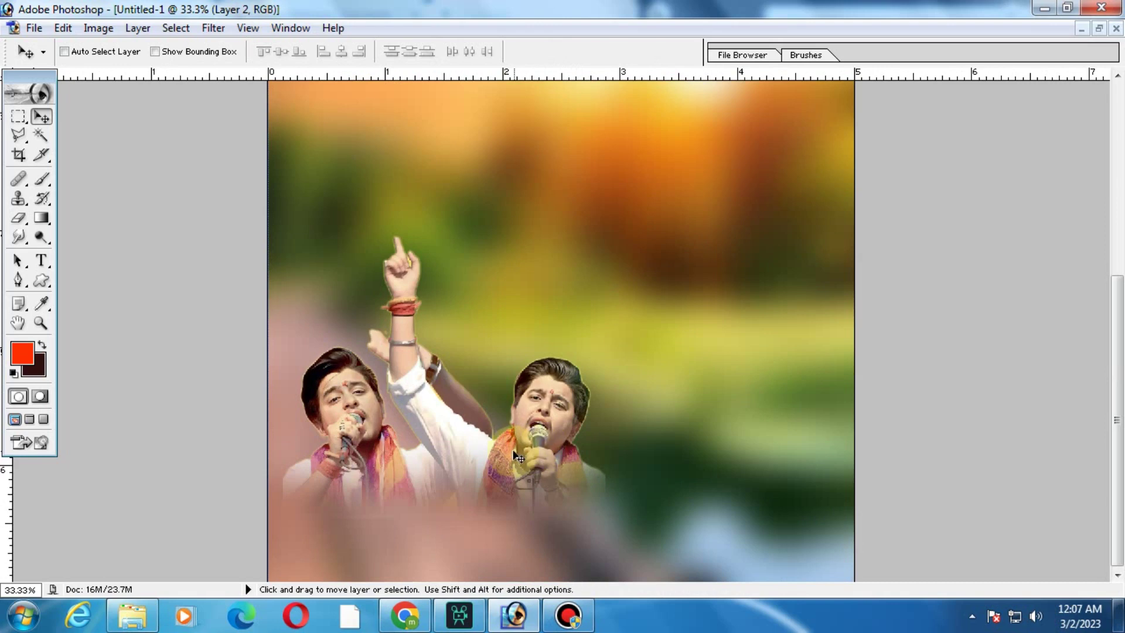
ctrl+click(498, 440)
ctrl+click(445, 454)
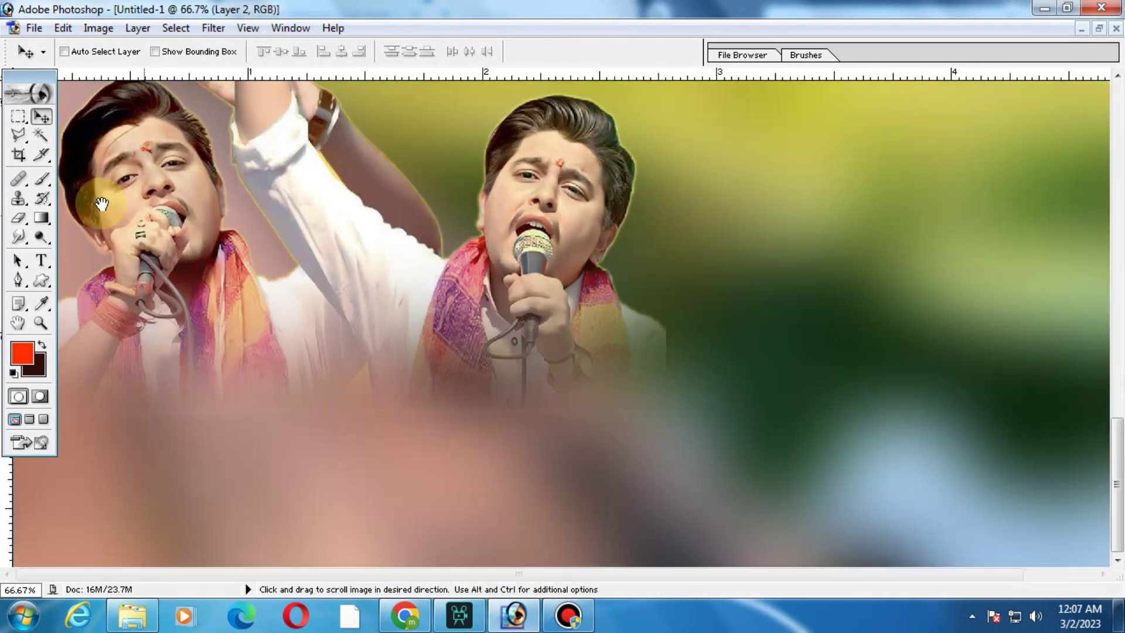
click(422, 493)
text(हकहि)
double_click(422, 492)
text(व)
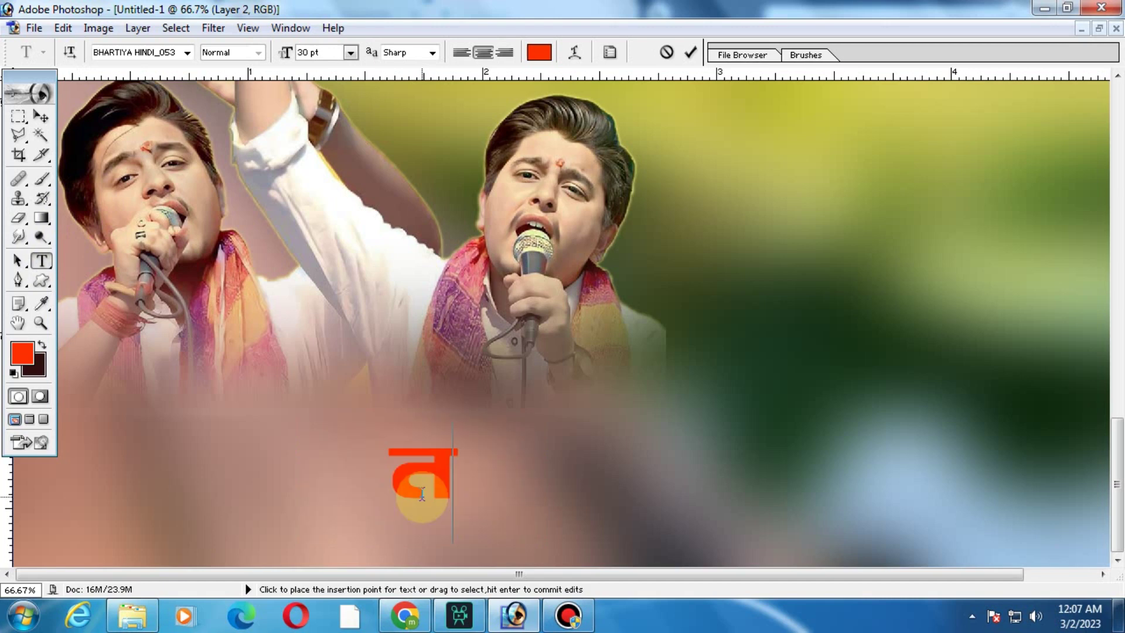
text(जी ब्र)
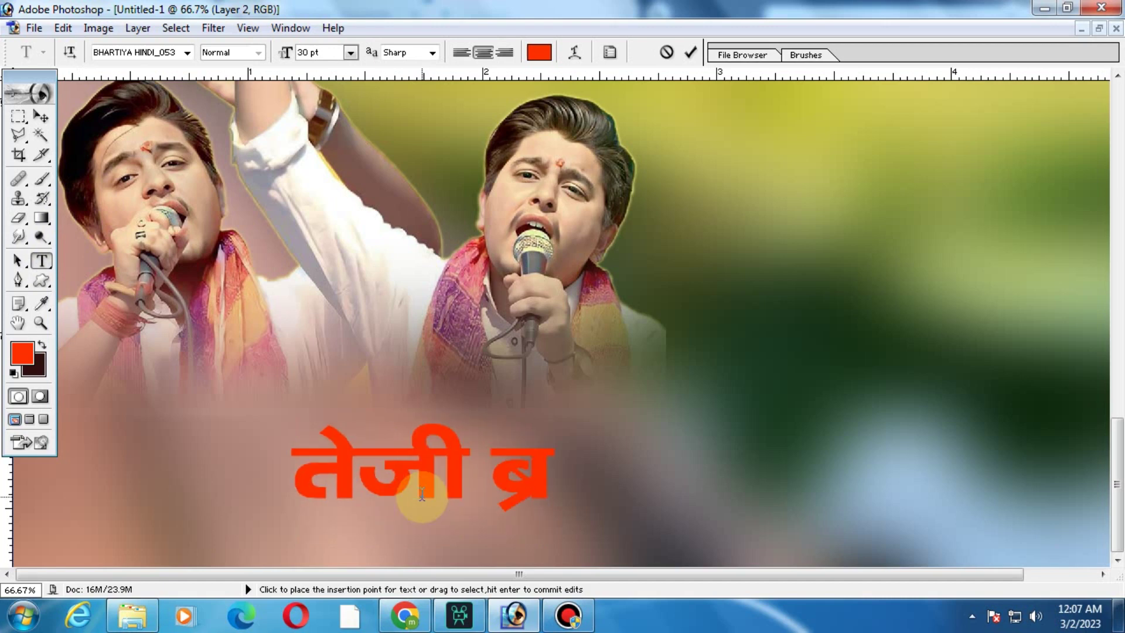
text(दसा)
key(BackSpace)
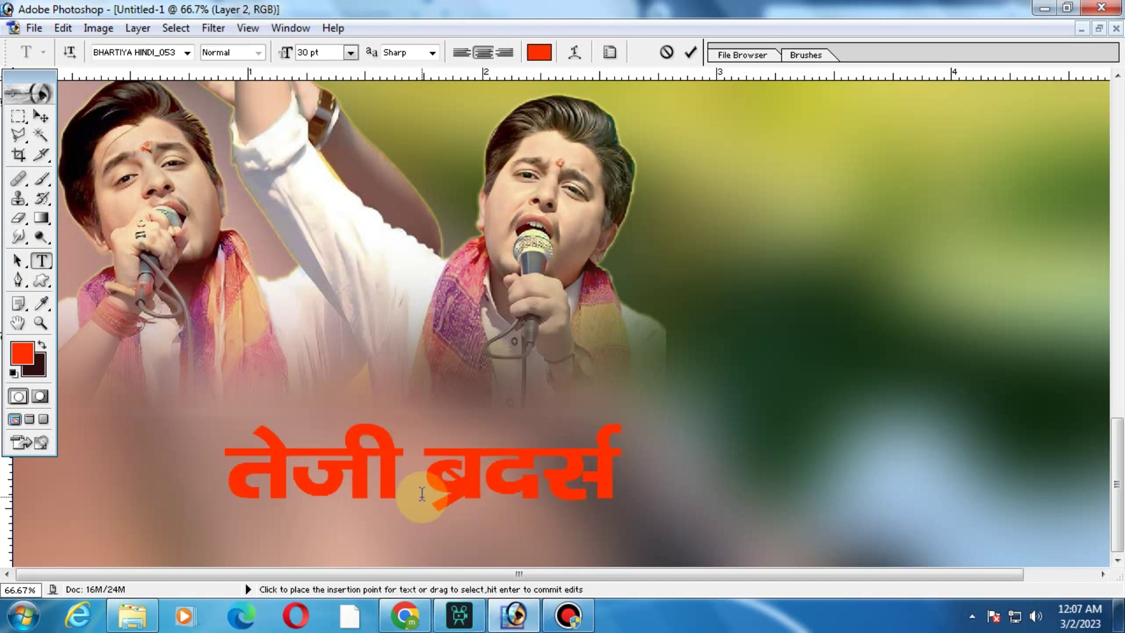
key(ctrl+a)
click(40, 117)
Step: Shrink the title to about 79% and place a duplicate line below it
key(ctrl+t)
mouse_move(620, 423)
mouse_down()
mouse_move(577, 439)
mouse_move(570, 458)
mouse_move(500, 498)
mouse_move(498, 516)
mouse_up()
key(Return)
click(41, 260)
click(379, 519)
Step: Retype the duplicate line as भजन प्रवाहक
key(ctrl+a)
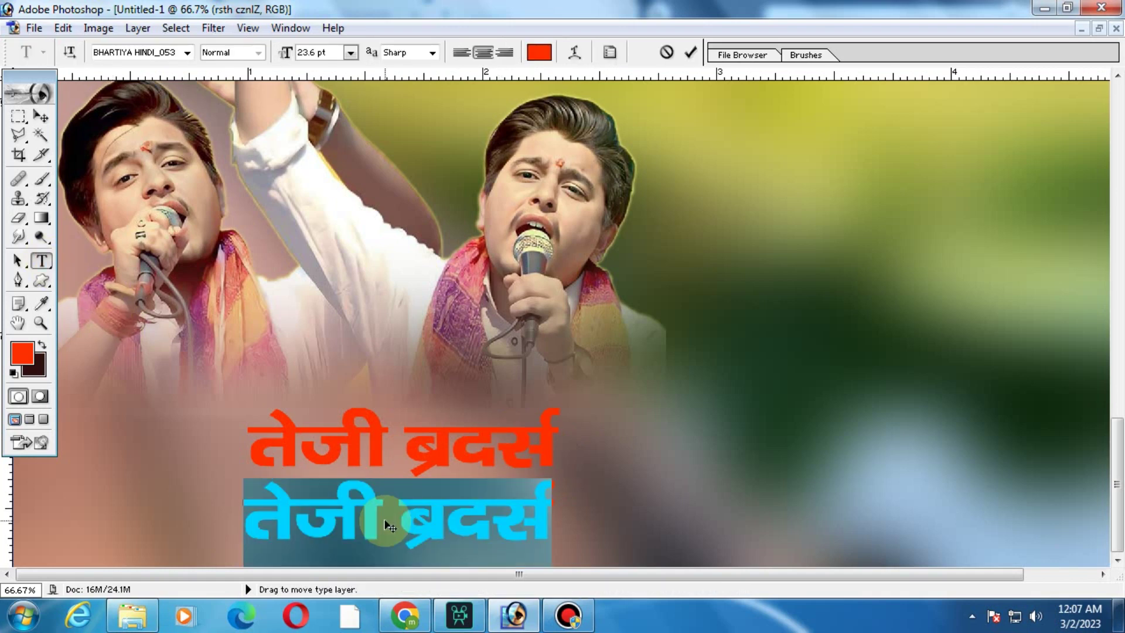
text(भ)
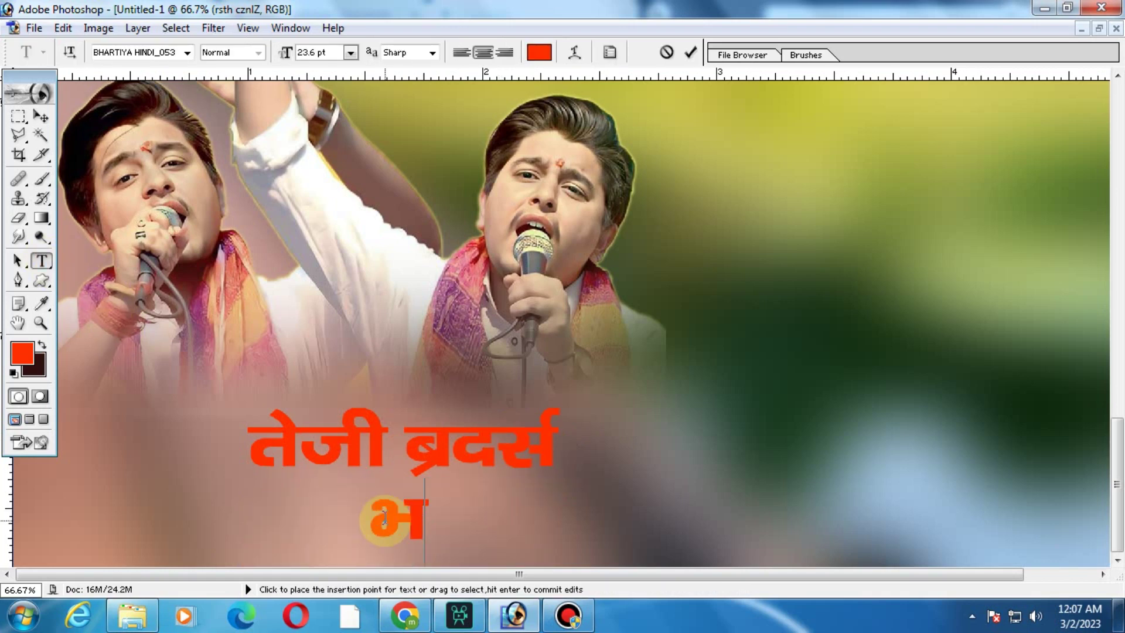
text(जन प्रवाहक)
key(ctrl+a)
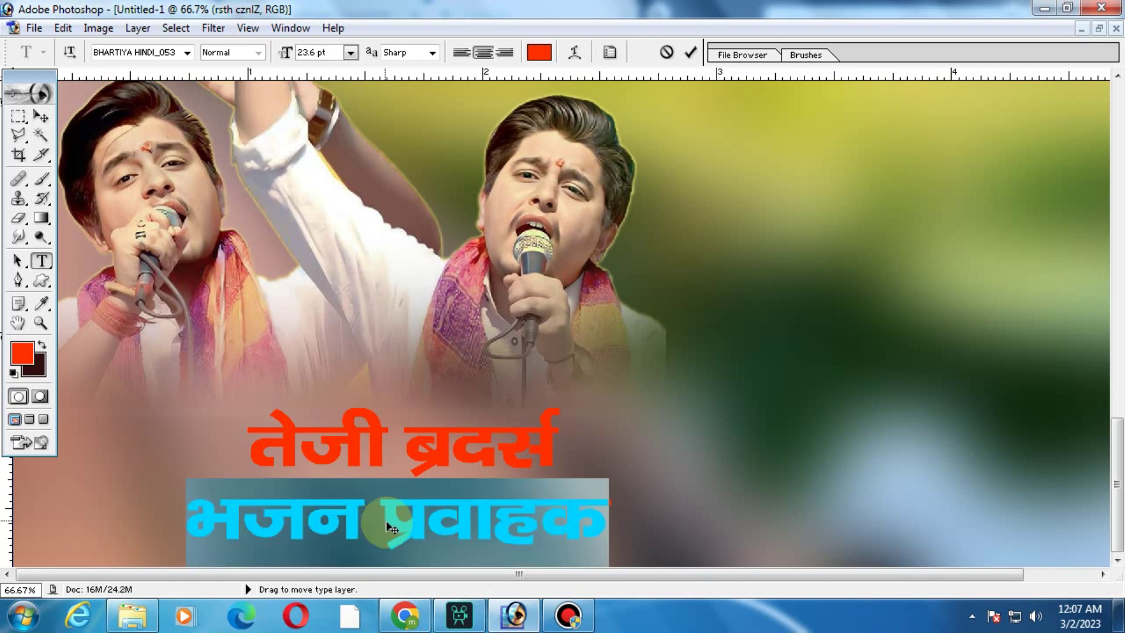
click(49, 118)
Step: Shrink the भजन प्रवाहक subtitle to fit centred beneath तेजी ब्रदर्स
key(ctrl+t)
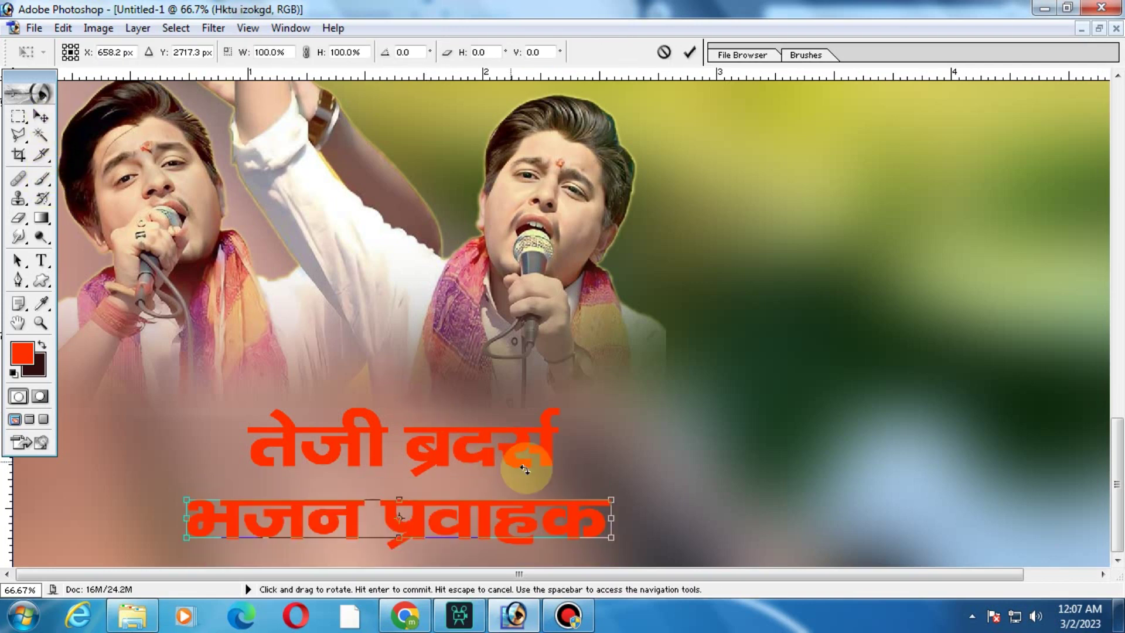
mouse_move(603, 503)
mouse_down()
mouse_move(557, 515)
mouse_move(580, 504)
mouse_move(556, 502)
mouse_up()
key(Return)
key(ctrl+t)
key(Return)
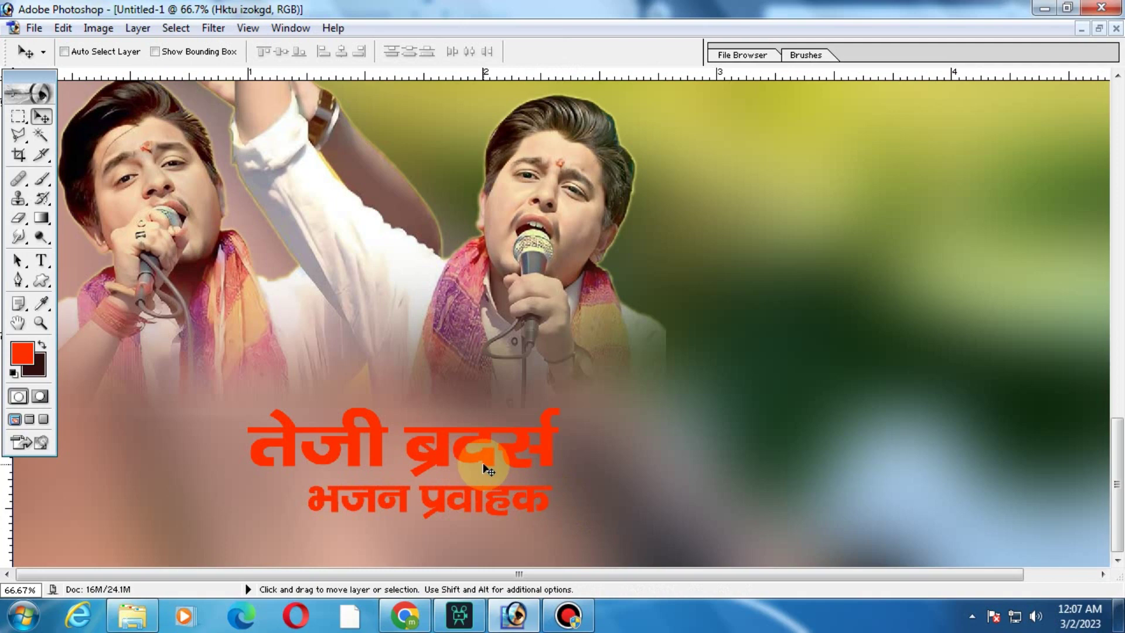
scroll(618, 402, up, 1)
alt+click(616, 392)
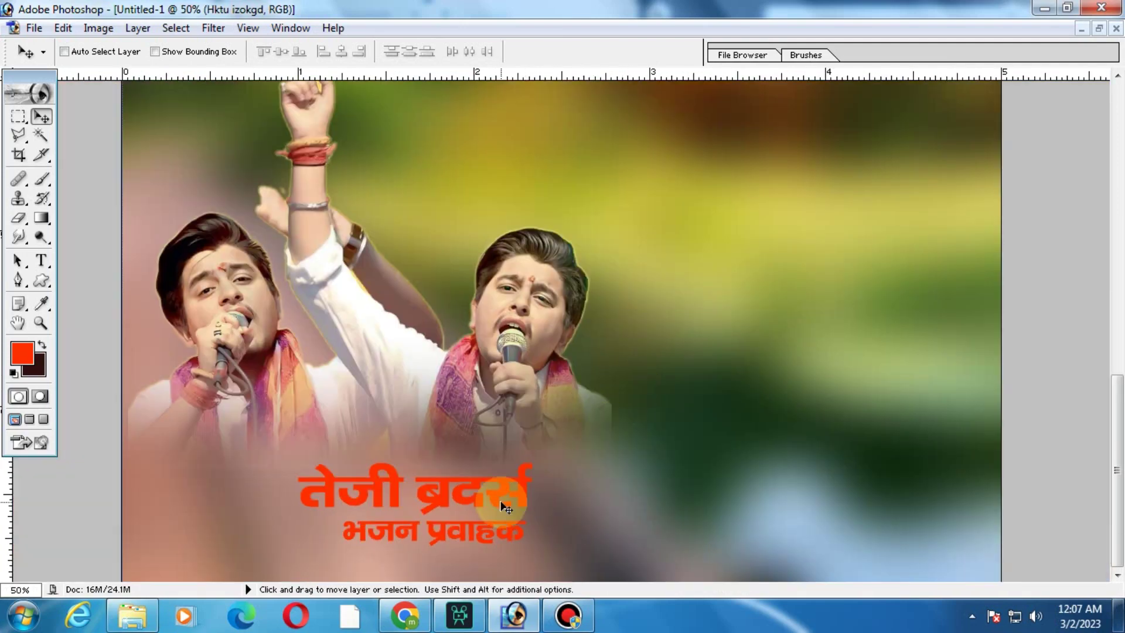
key(ctrl+t)
drag(531, 520, 513, 523)
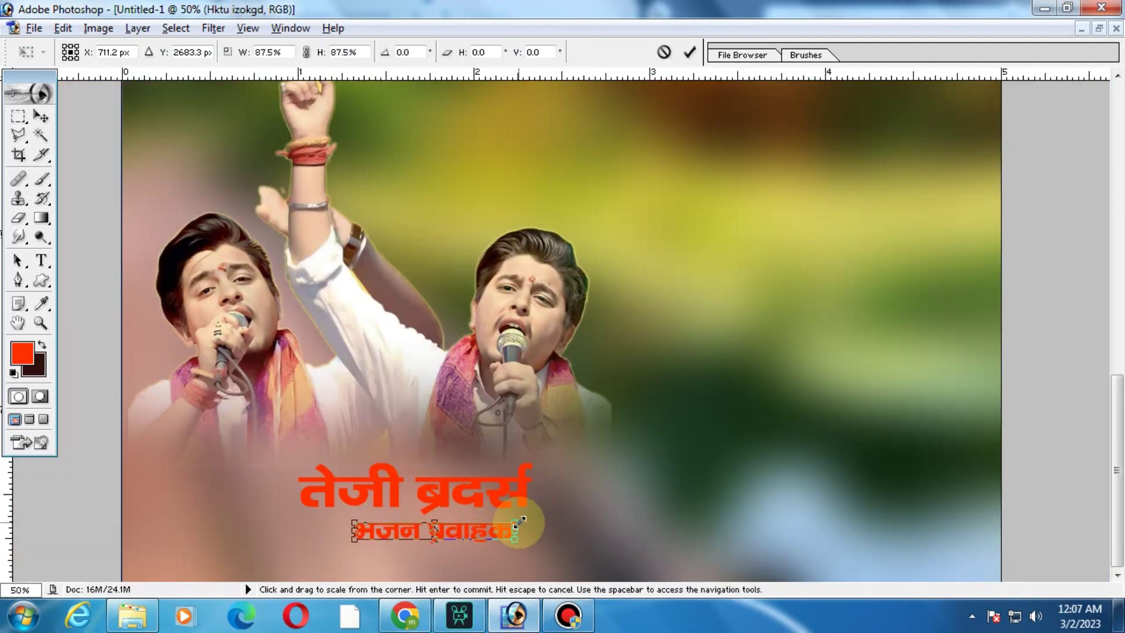
key(Return)
alt+click(539, 467)
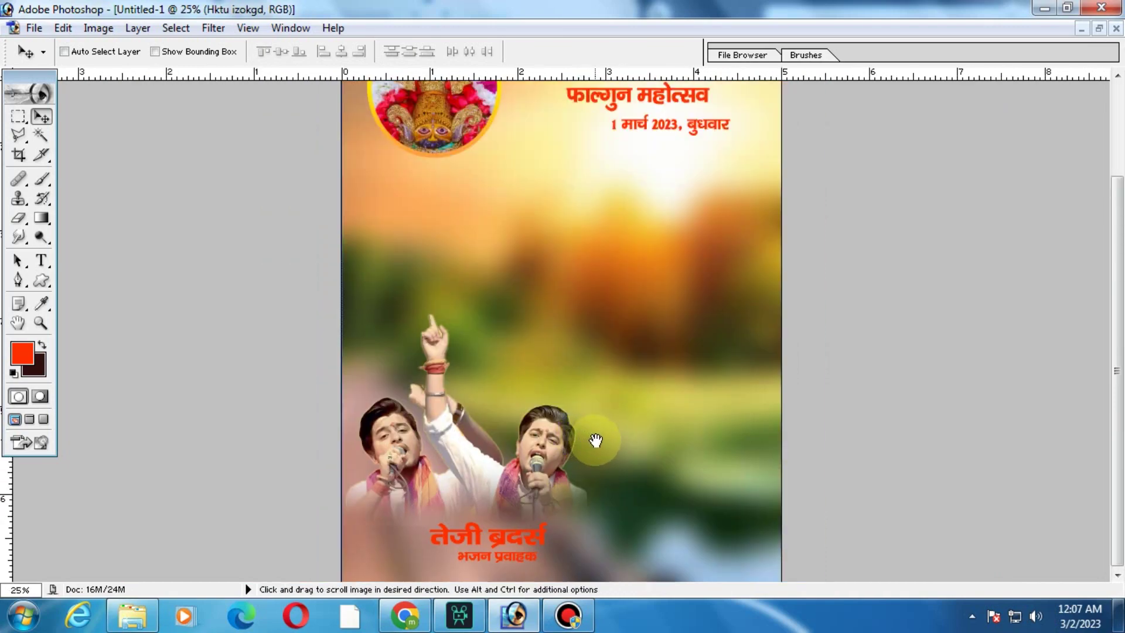
Step: Save the poster as eterttr.psd in Photoshop format with layers
alt+click(621, 389)
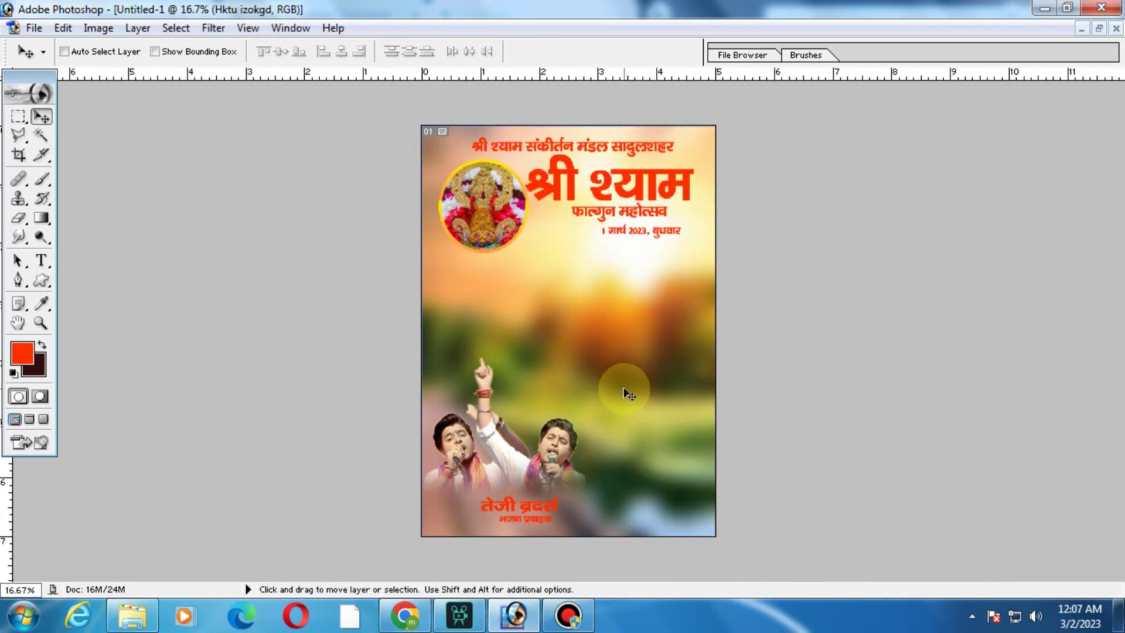
key(ctrl+shift+s)
text(et)
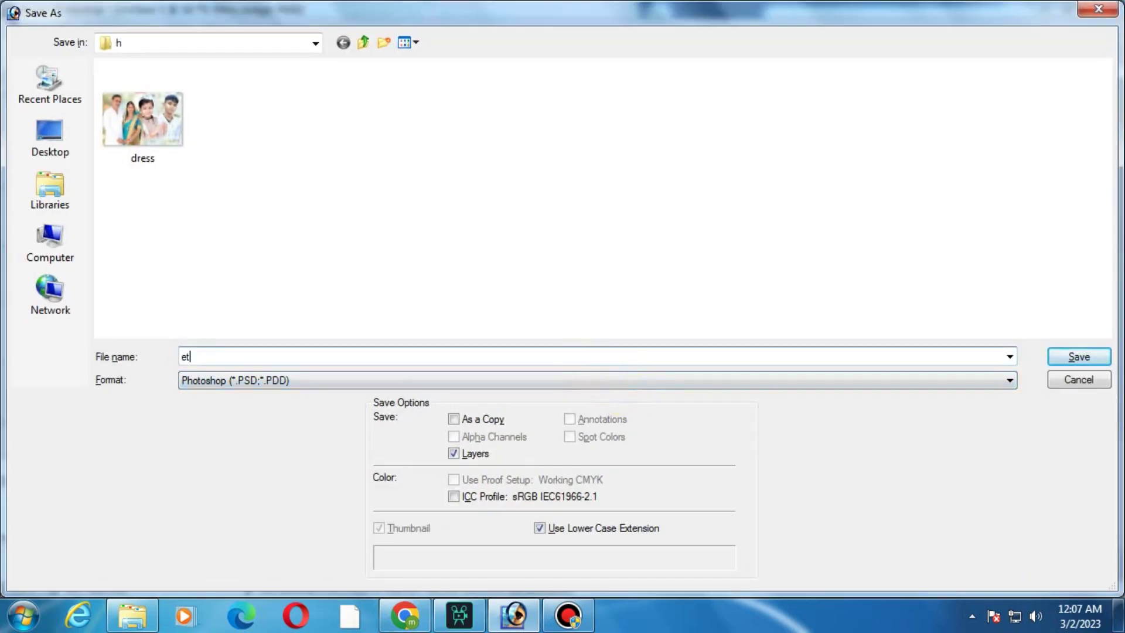
key(Return)
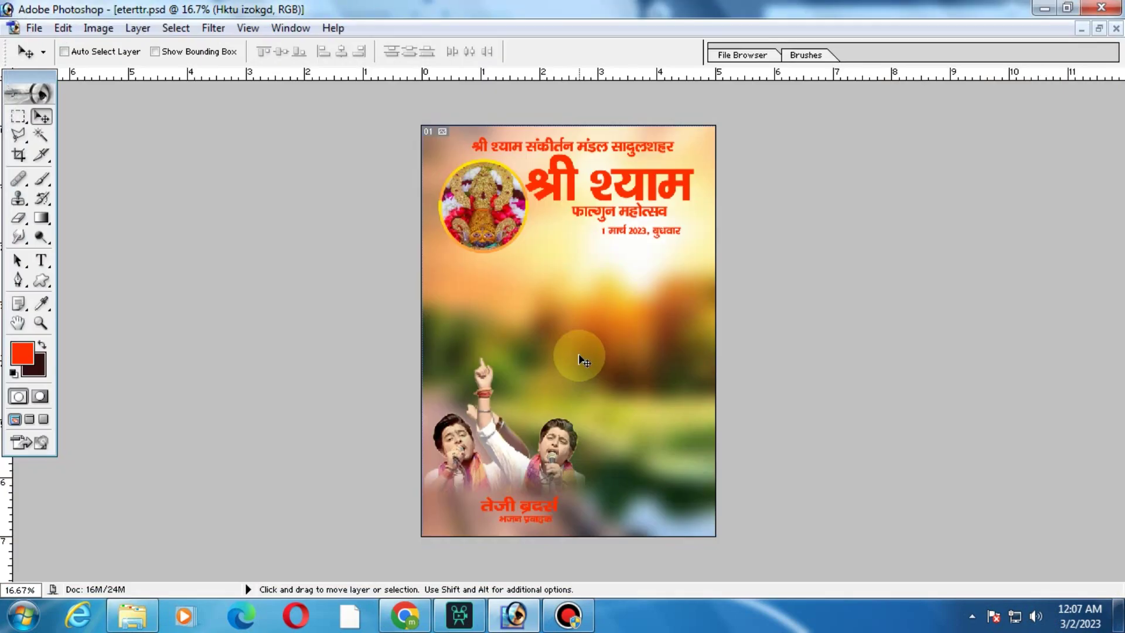
click(1100, 29)
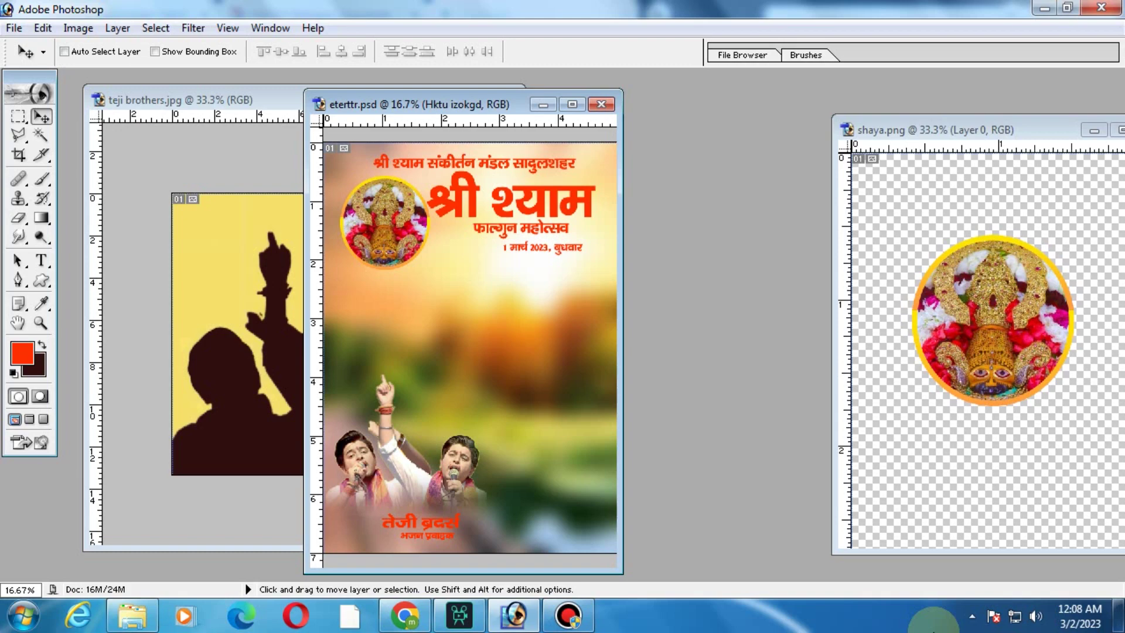
double_click(505, 113)
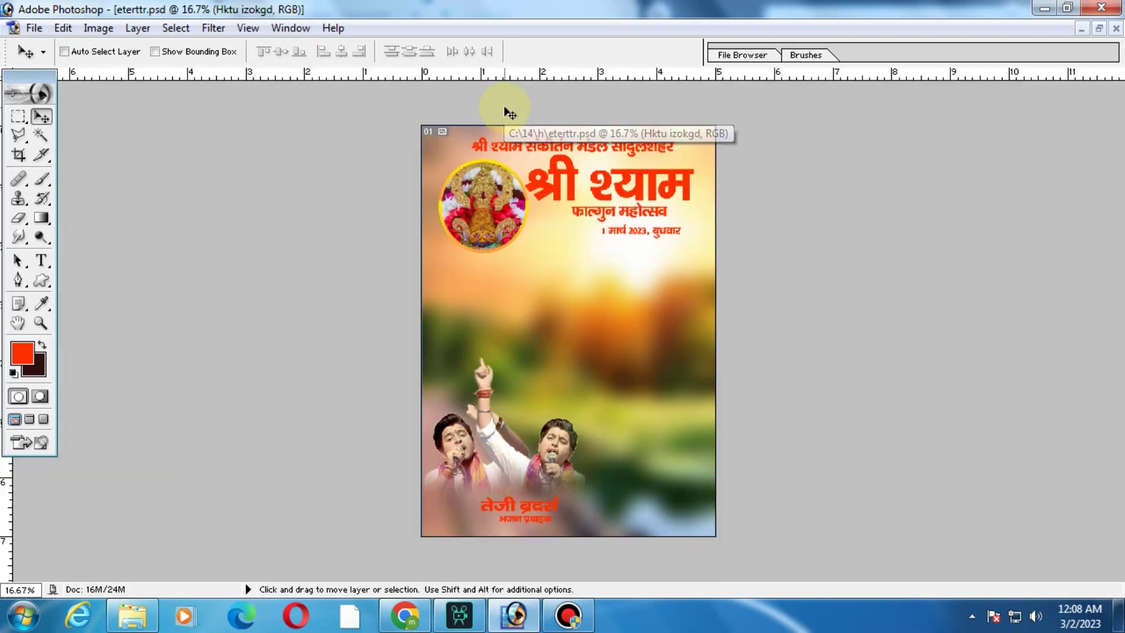
Step: Duplicate the date text below it and retype it as रात्रि के 8:00 बजे से श्याम बाबा की इच्छा तक
ctrl+click(671, 290)
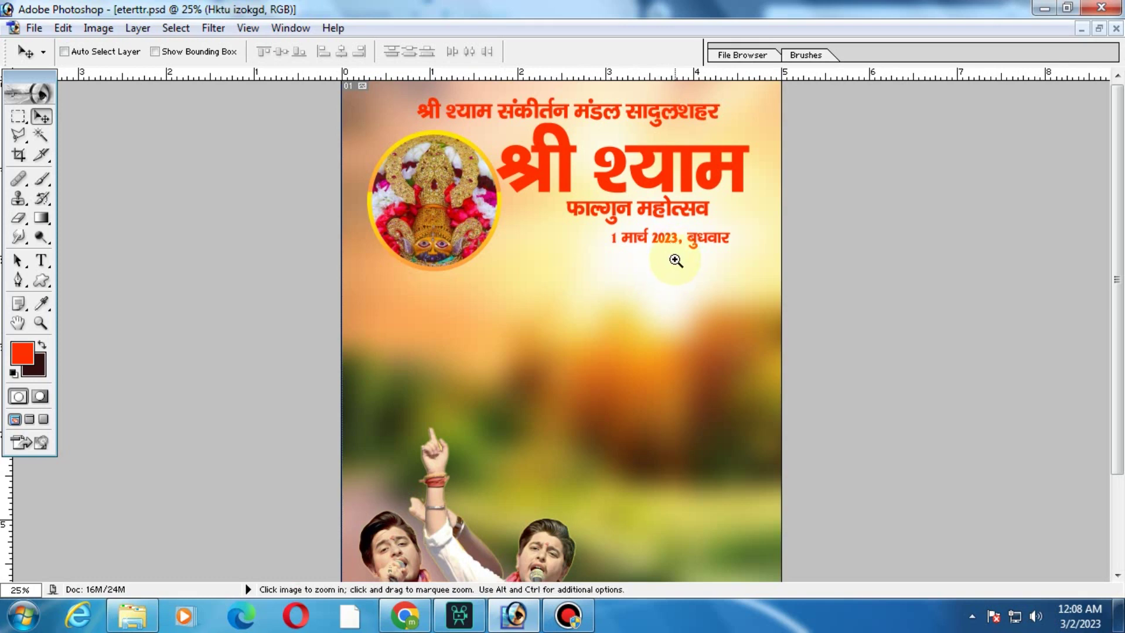
ctrl+click(670, 249)
drag(712, 265, 722, 178)
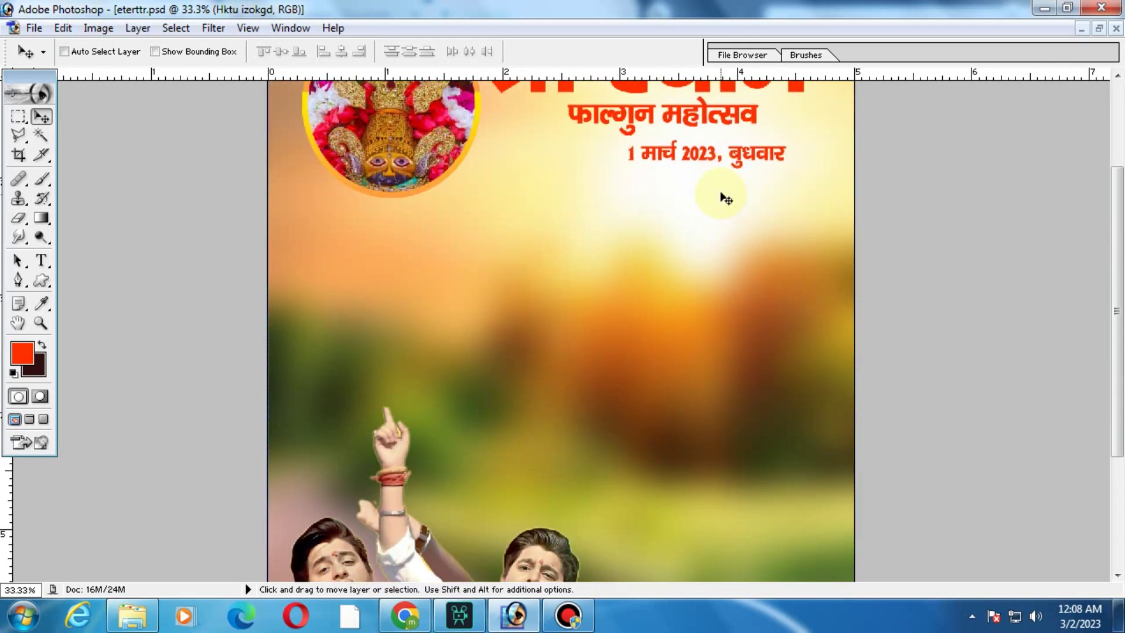
drag(674, 157, 630, 275)
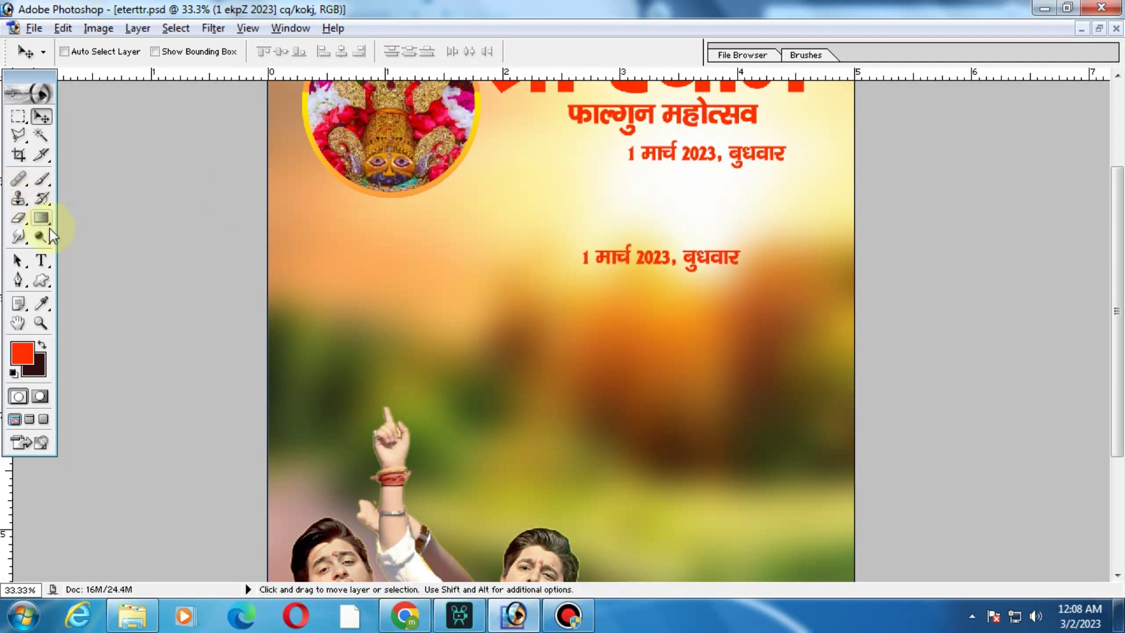
triple_click(611, 250)
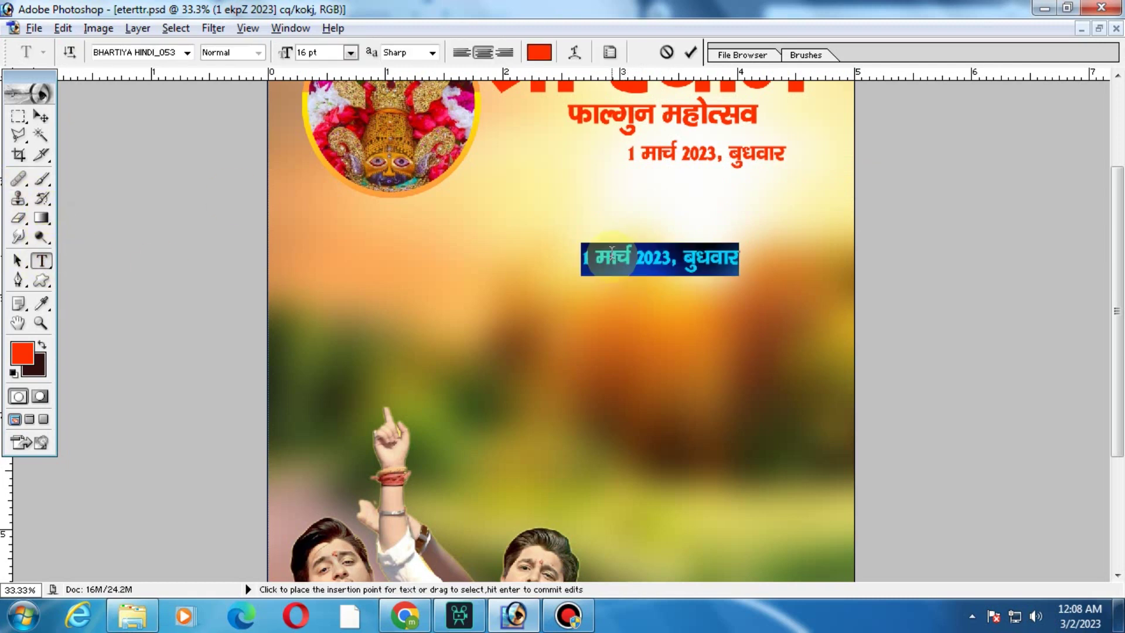
text(j)
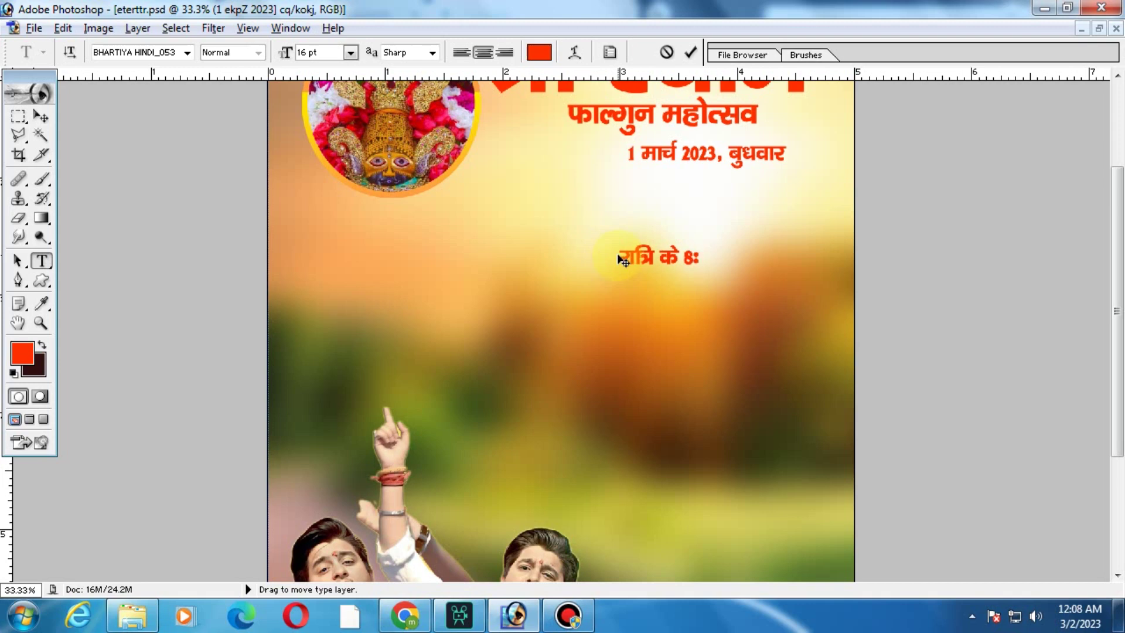
text(00 बजे से)
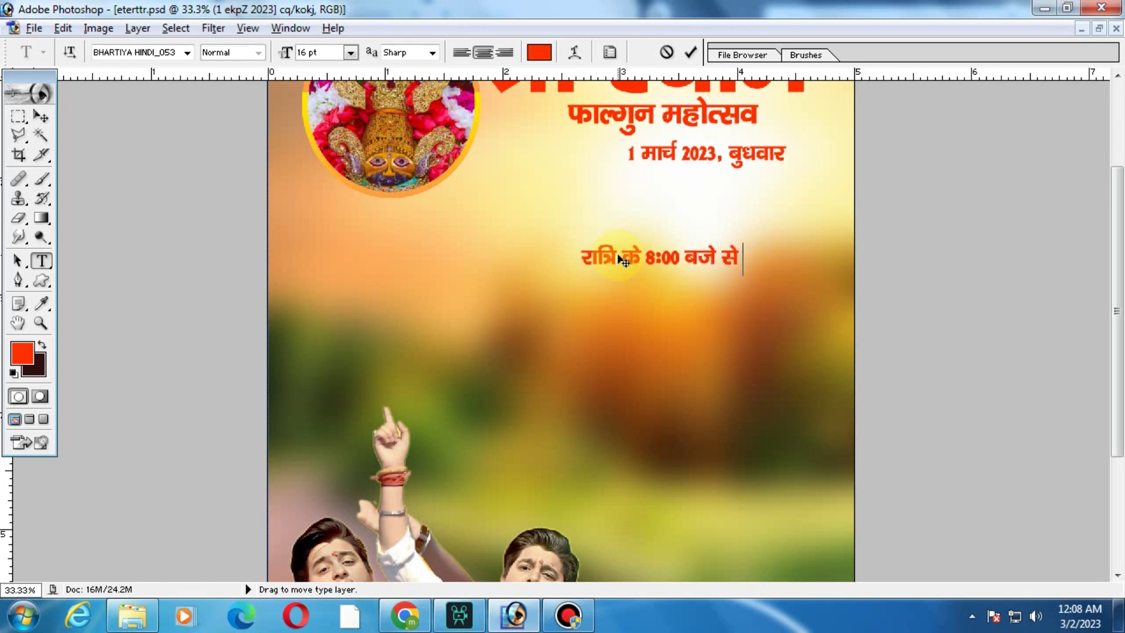
text( श्याम बाबा की इ)
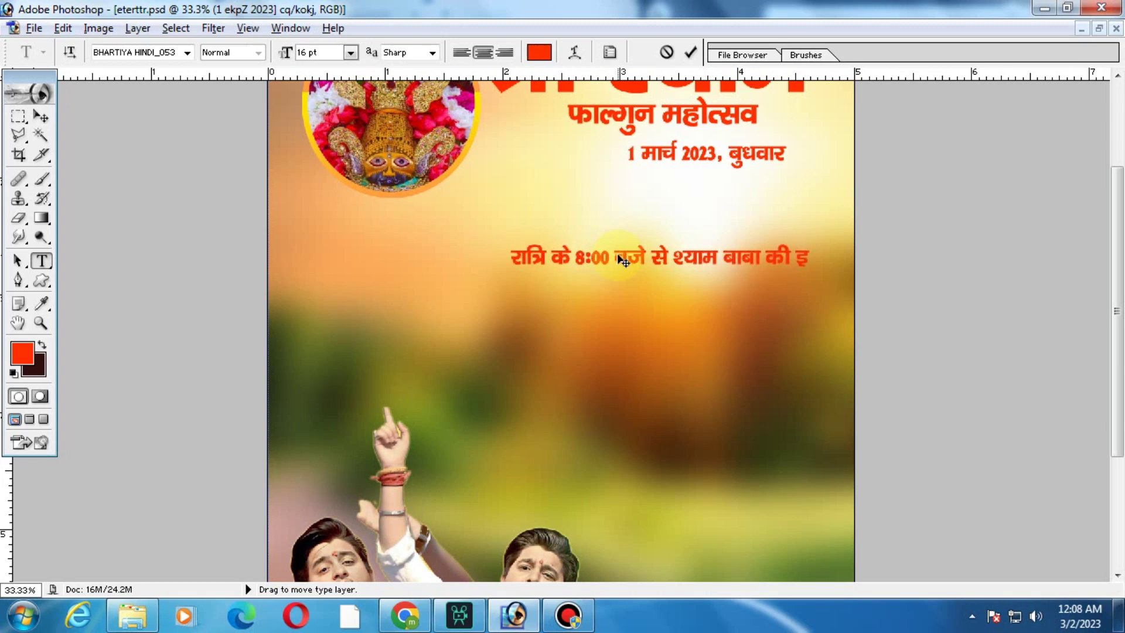
text(च्छा तक)
Step: Move the timing line up under the date and shrink it to fit the poster
key(ctrl+a)
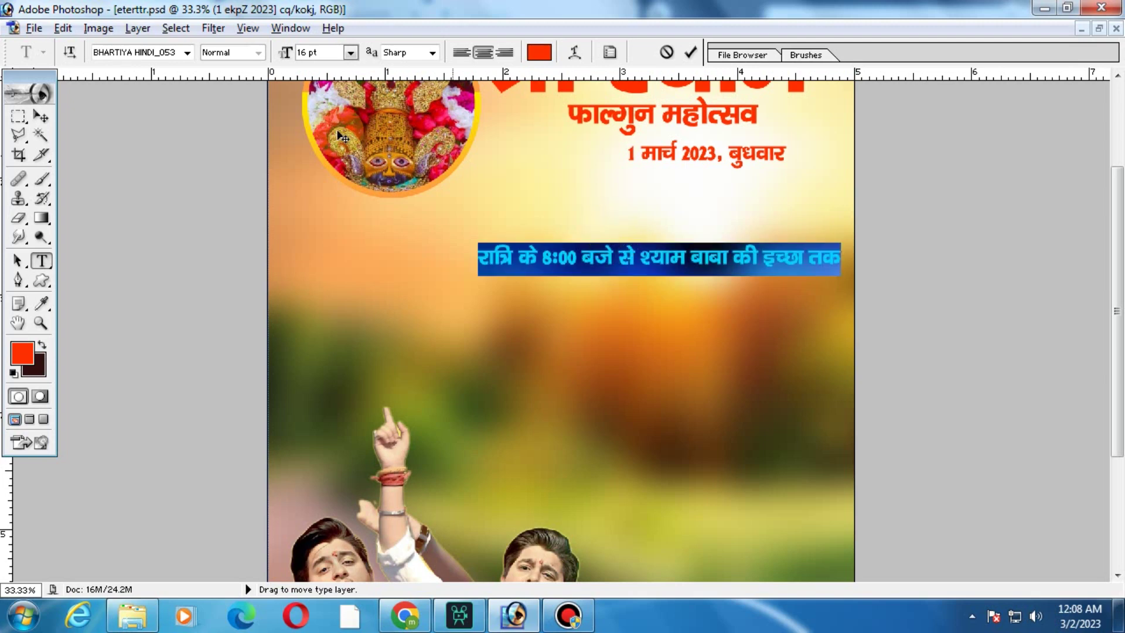
click(41, 117)
mouse_move(675, 246)
mouse_down()
mouse_move(670, 196)
mouse_move(689, 191)
mouse_up()
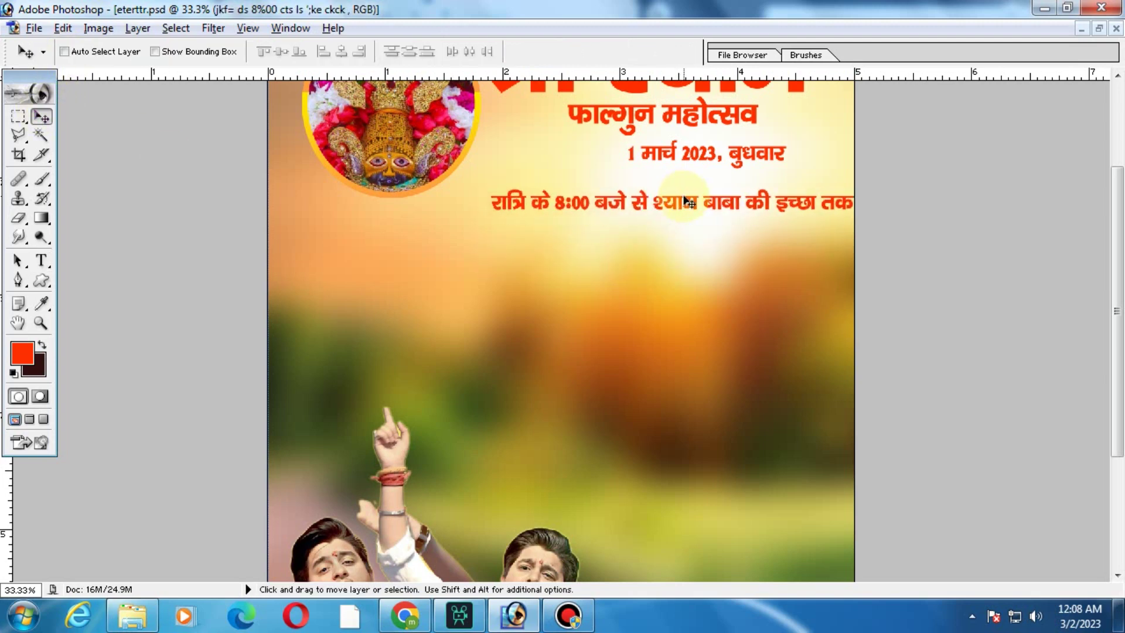
key(ctrl+t)
drag(860, 201, 844, 202)
key(Return)
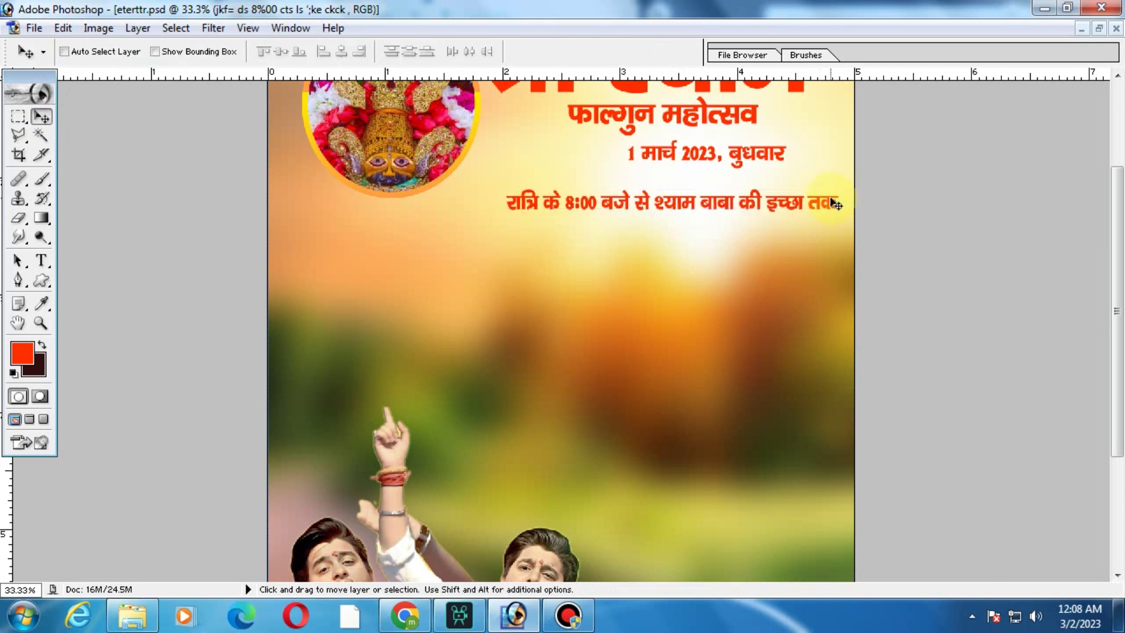
Step: Break the timing text into two lines after से and shrink it slightly
click(48, 264)
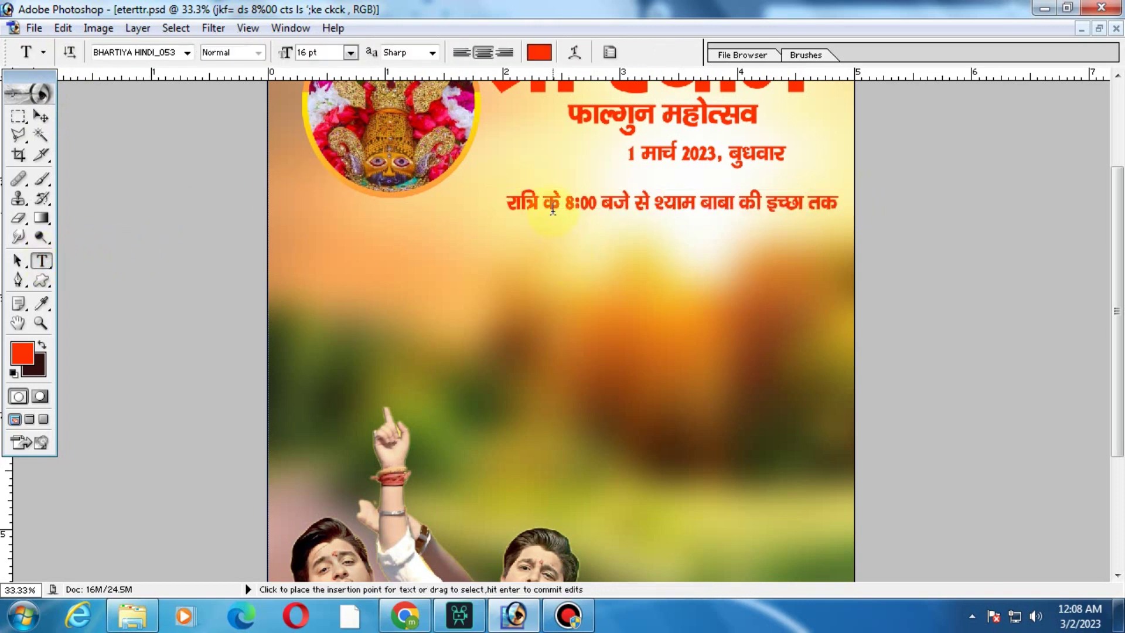
click(654, 204)
key(Return)
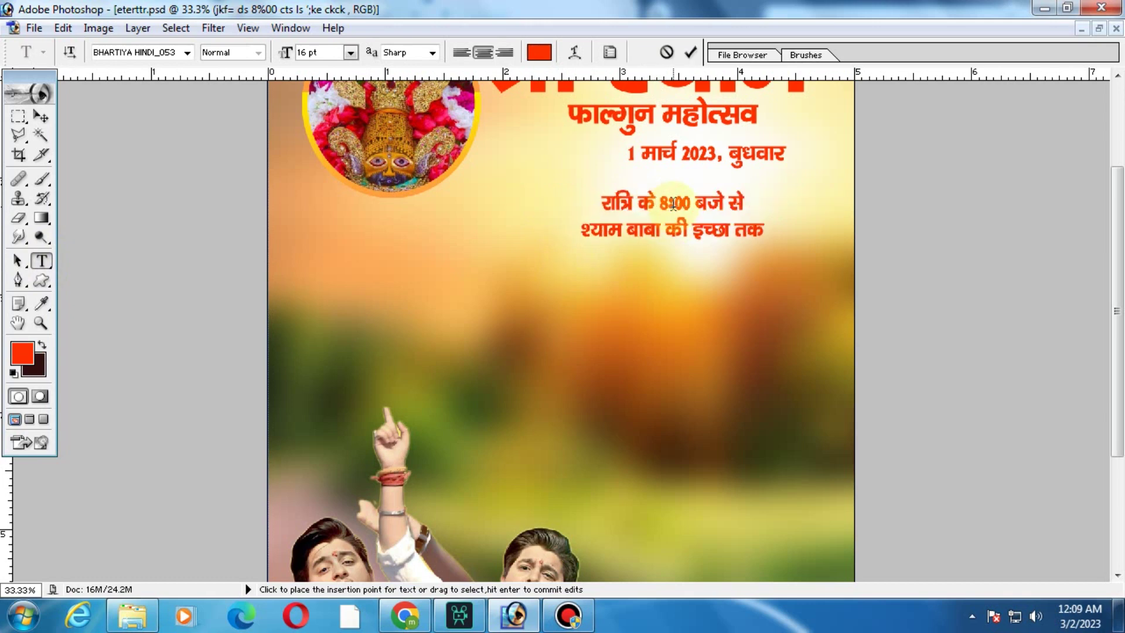
click(41, 117)
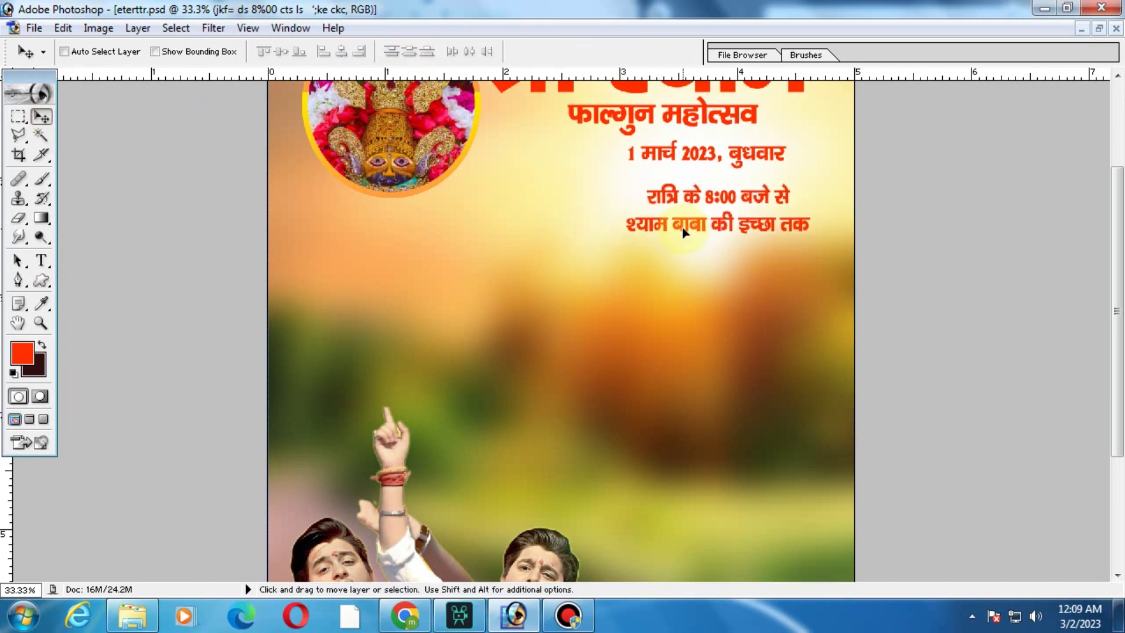
key(ctrl+t)
drag(813, 186, 809, 188)
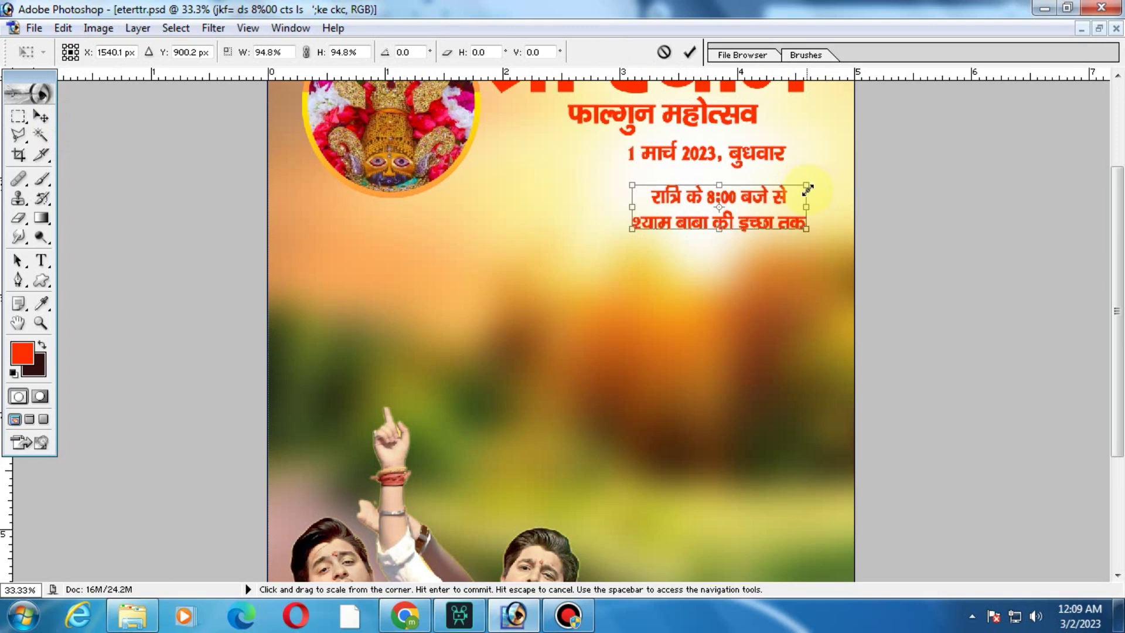
key(Return)
drag(352, 529, 853, 166)
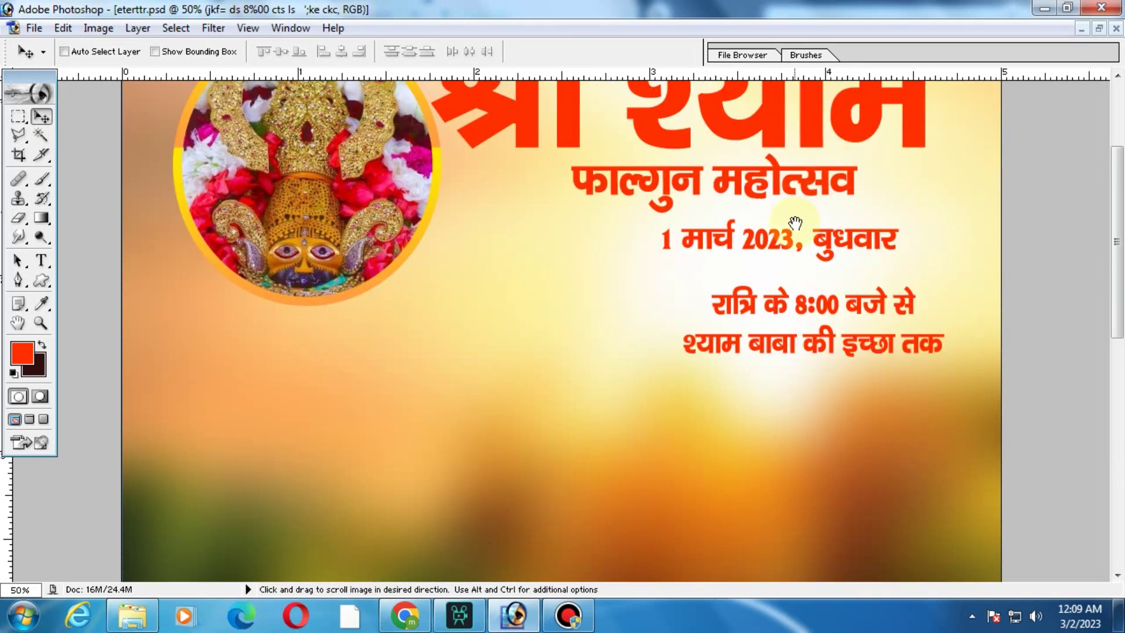
drag(795, 202, 182, 140)
Step: Fill a rectangle around the timing text with teal on a new layer
click(19, 117)
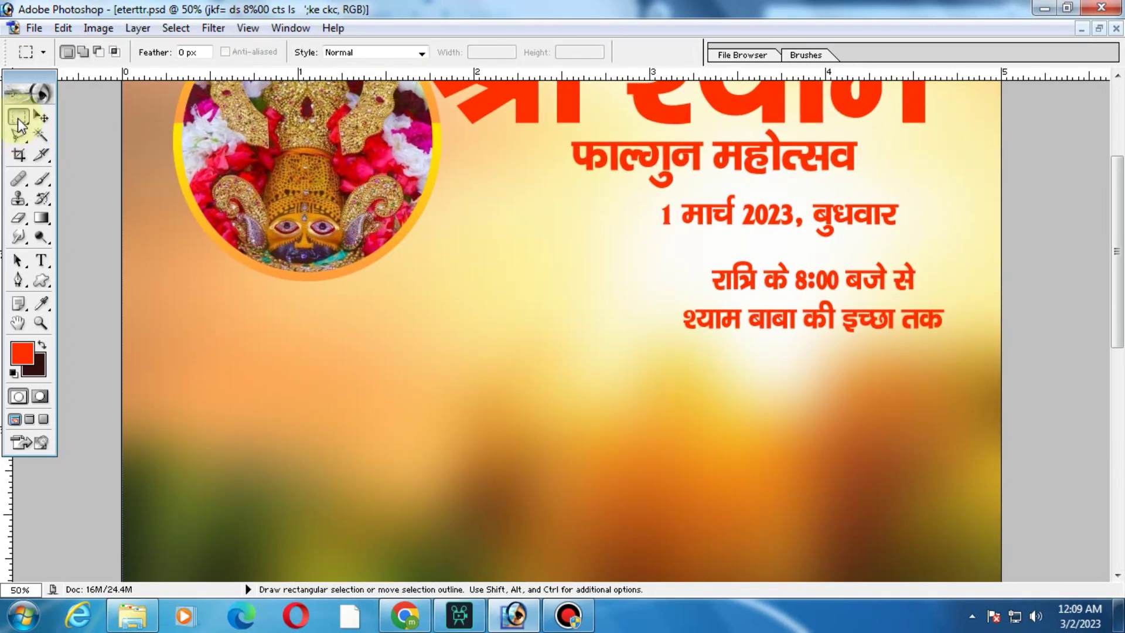
drag(842, 312, 949, 337)
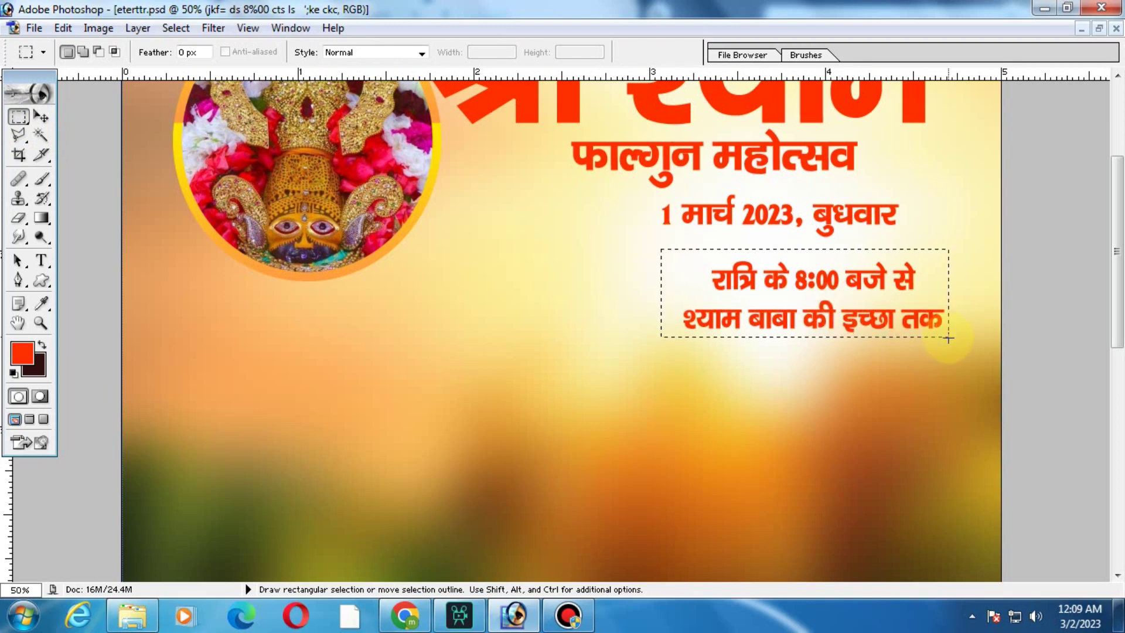
key(ctrl+shift+n)
key(Return)
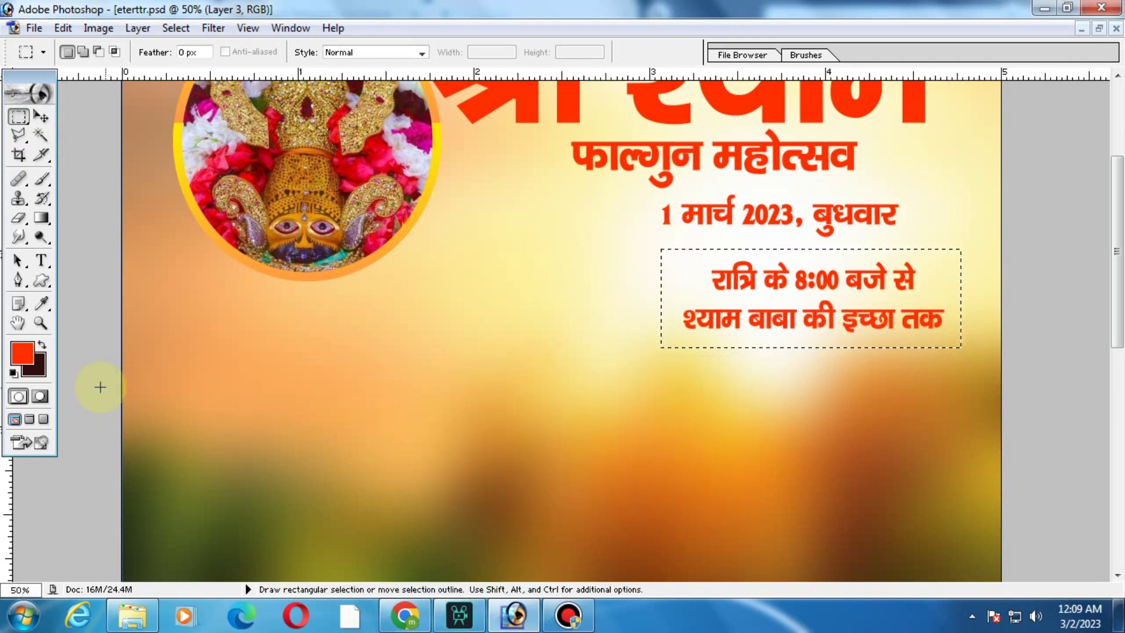
click(14, 362)
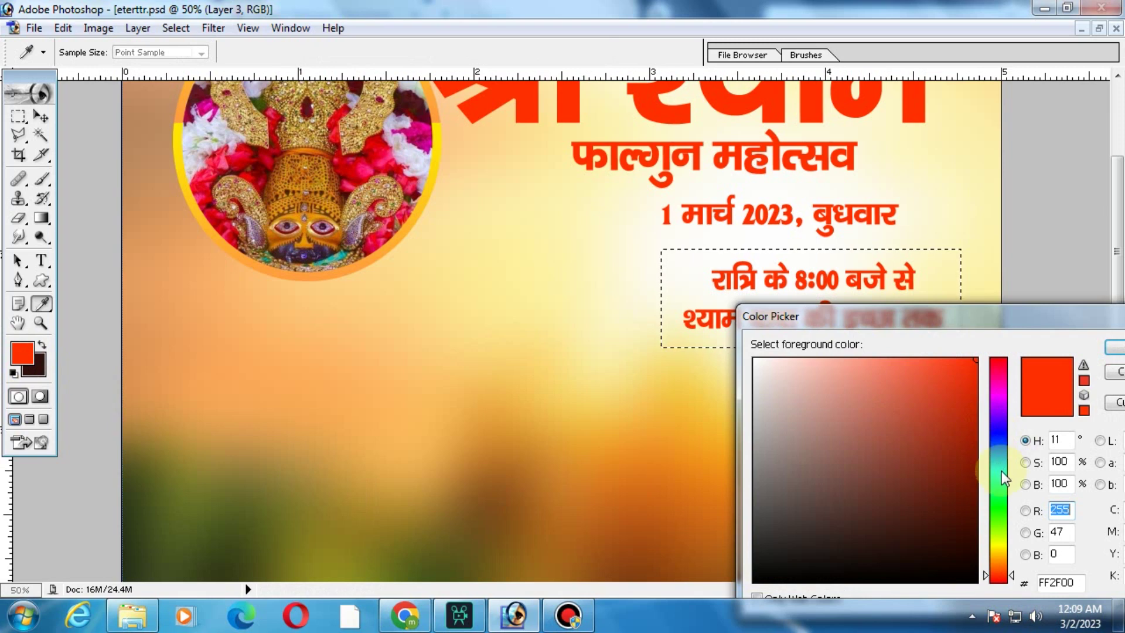
click(998, 481)
key(Return)
key(shift+F5)
key(Return)
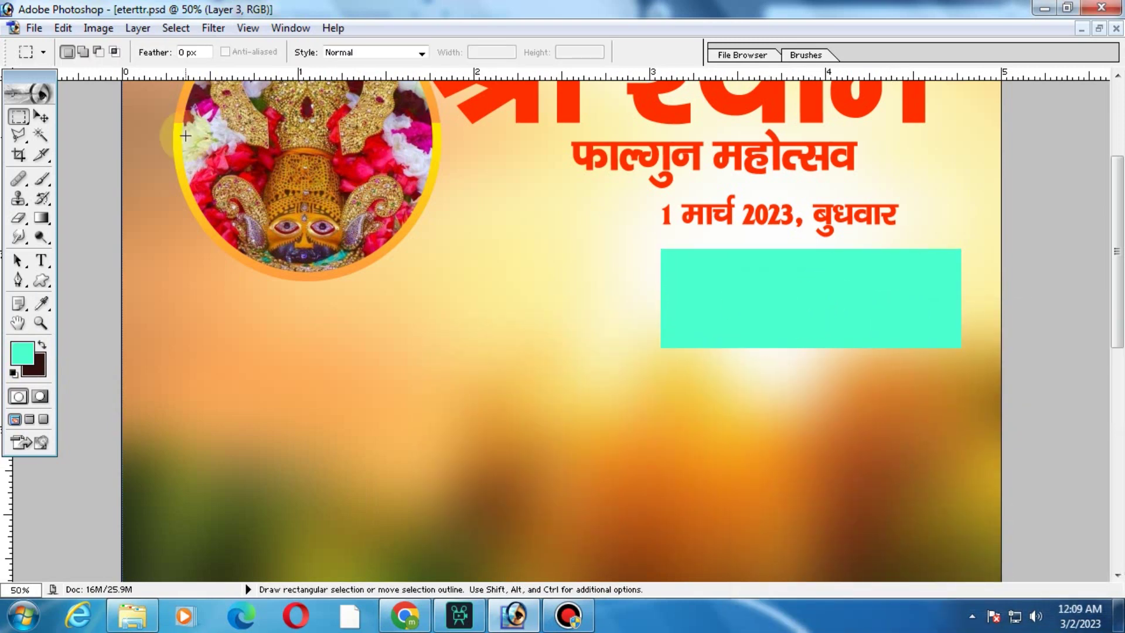
Step: Bring the timing text in front of the teal box and nudge the श्री श्याम headline left
click(41, 120)
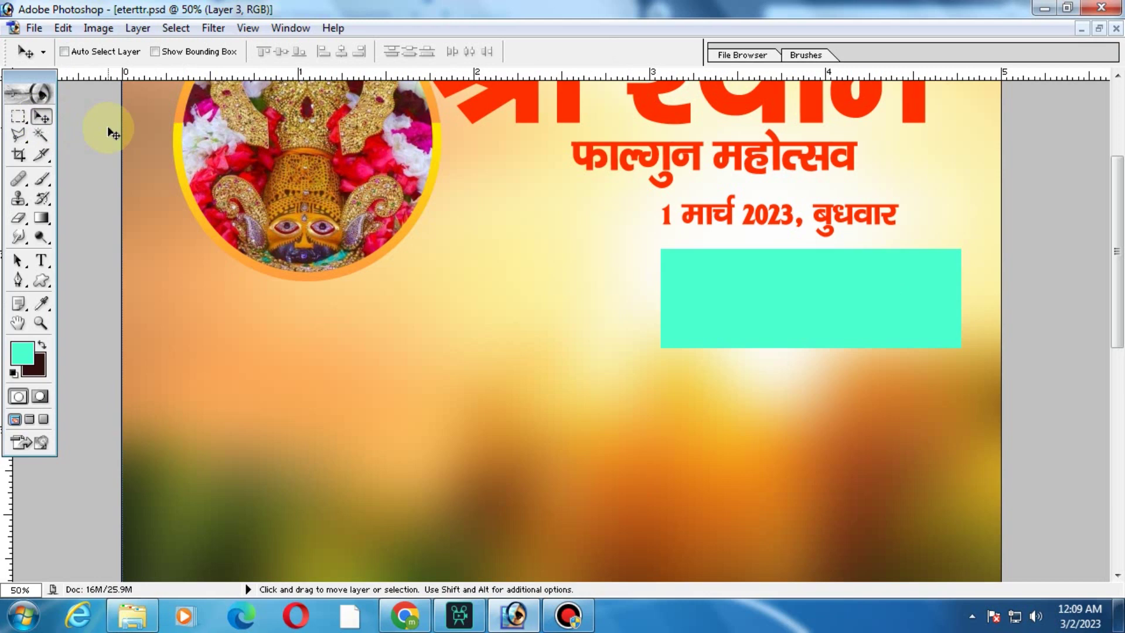
key(ctrl+bracketleft)
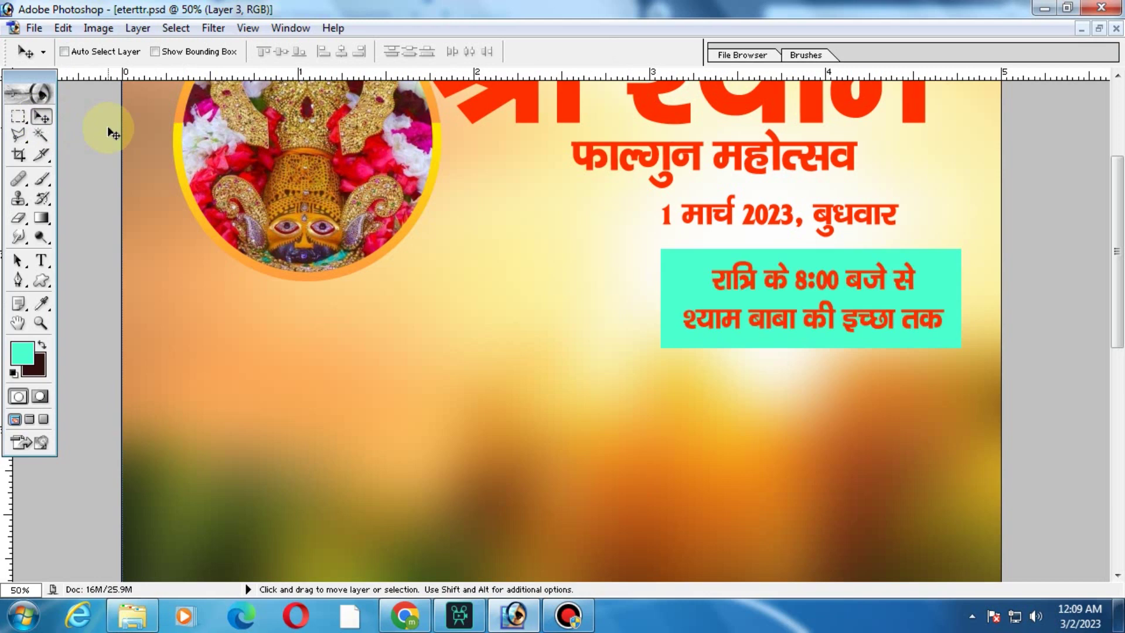
key(ctrl+space)
key(ctrl+minus)
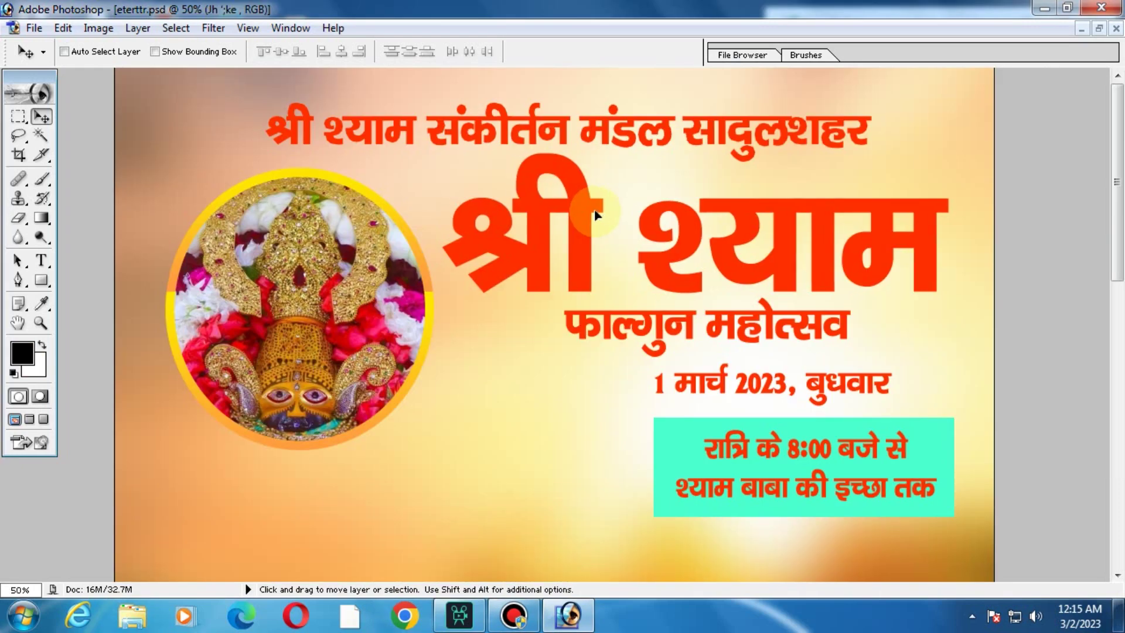
drag(595, 215, 587, 215)
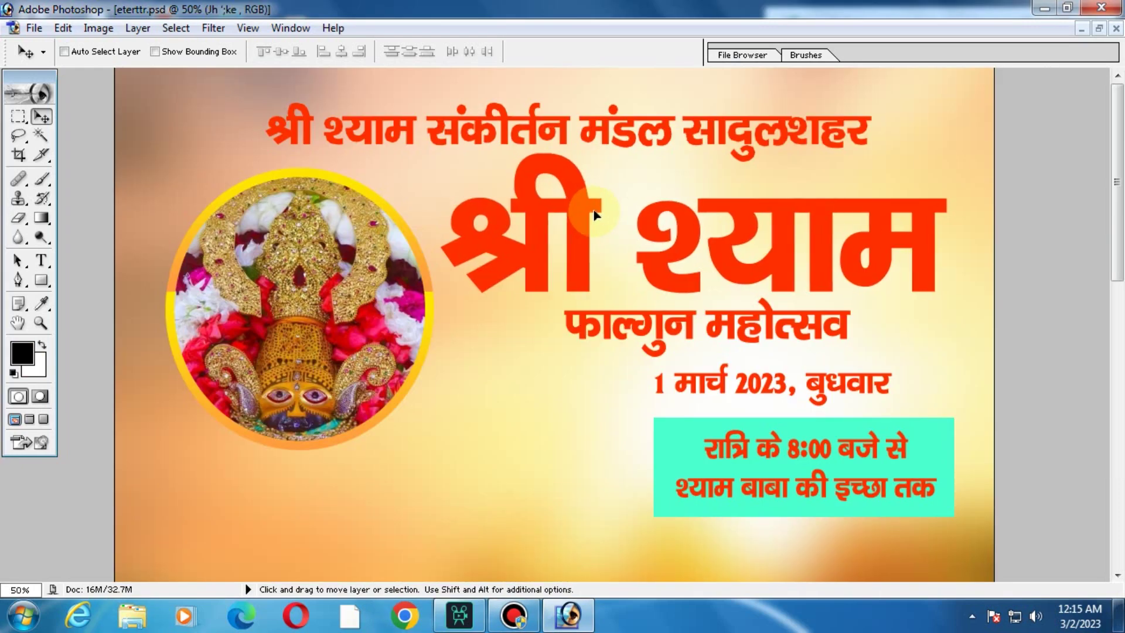
Step: Apply a magenta-to-purple preset Gradient Overlay layer style to the श्री श्याम headline
click(144, 28)
mouse_move(175, 133)
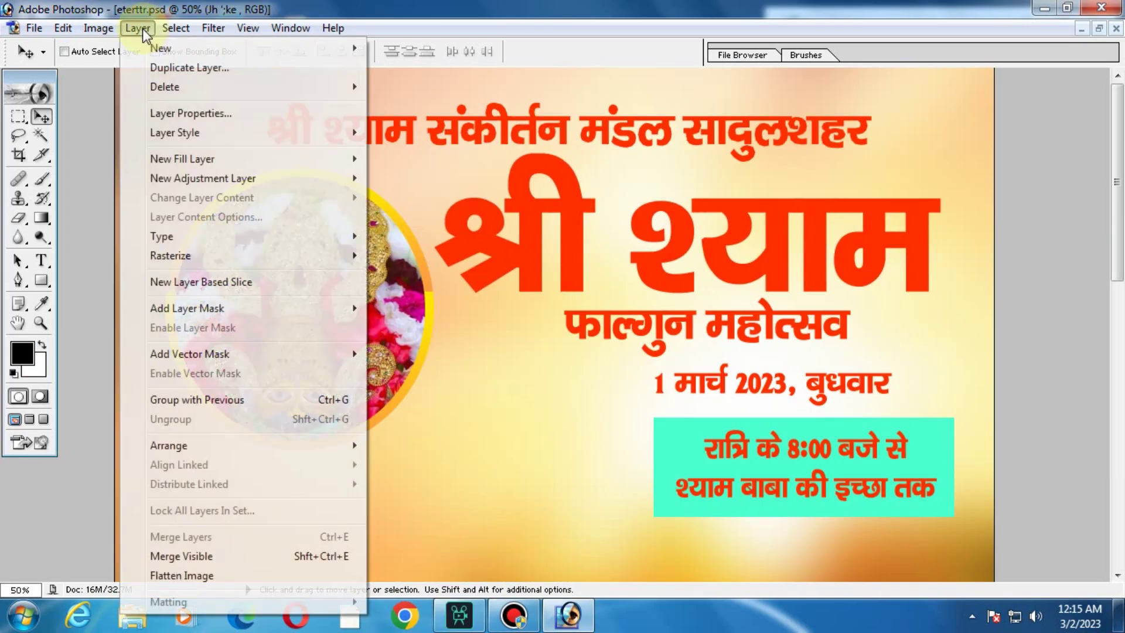
click(434, 296)
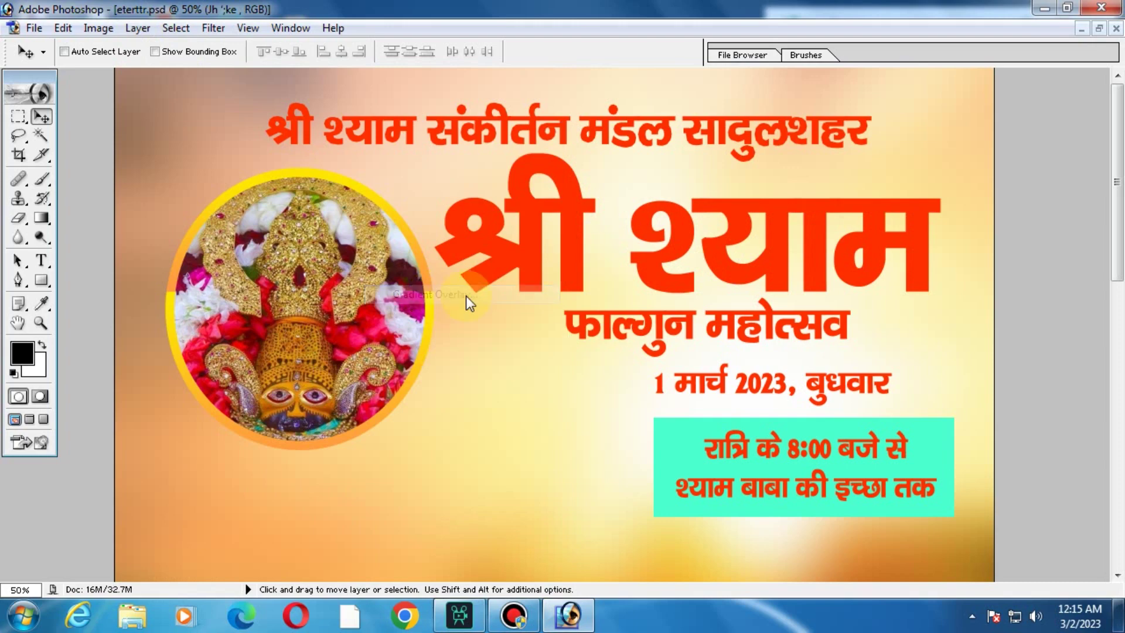
drag(638, 131, 665, 333)
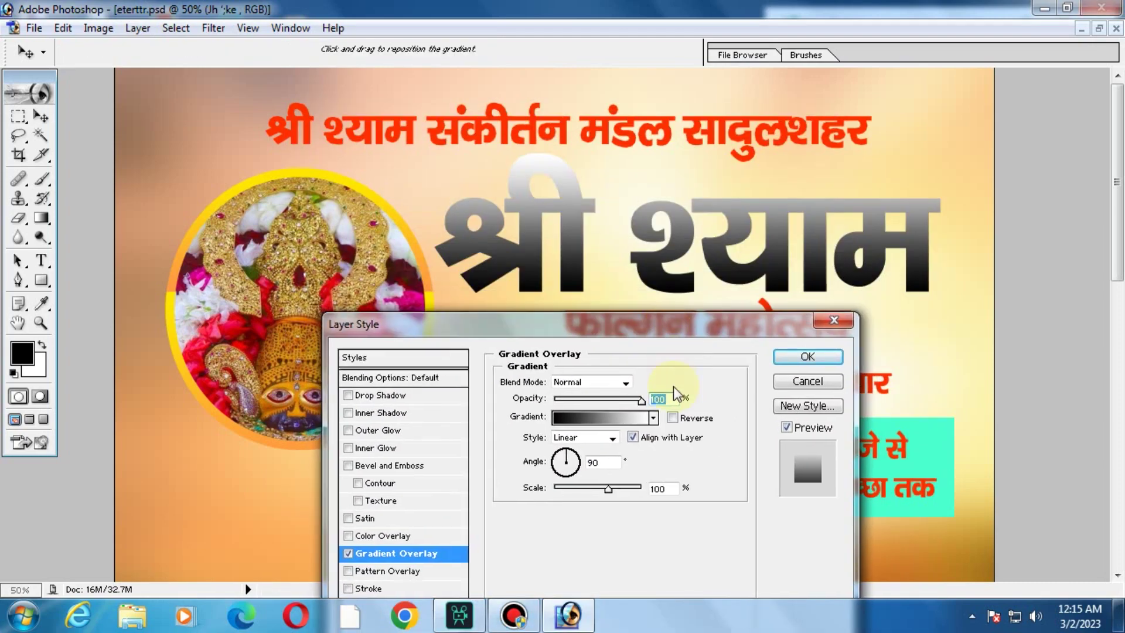
click(652, 420)
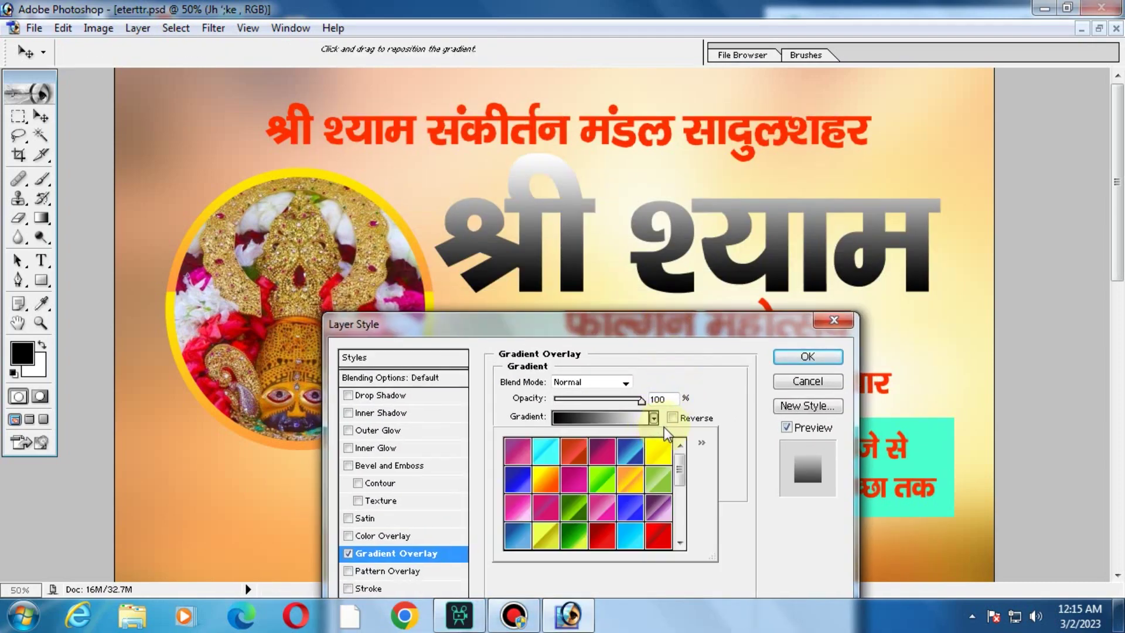
click(606, 463)
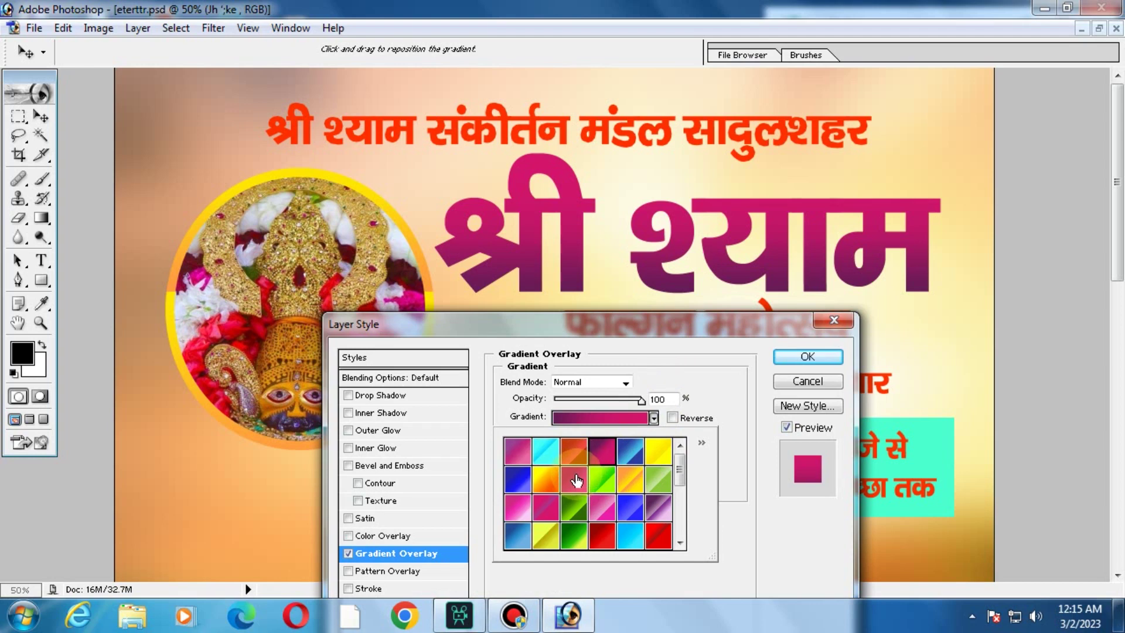
click(577, 463)
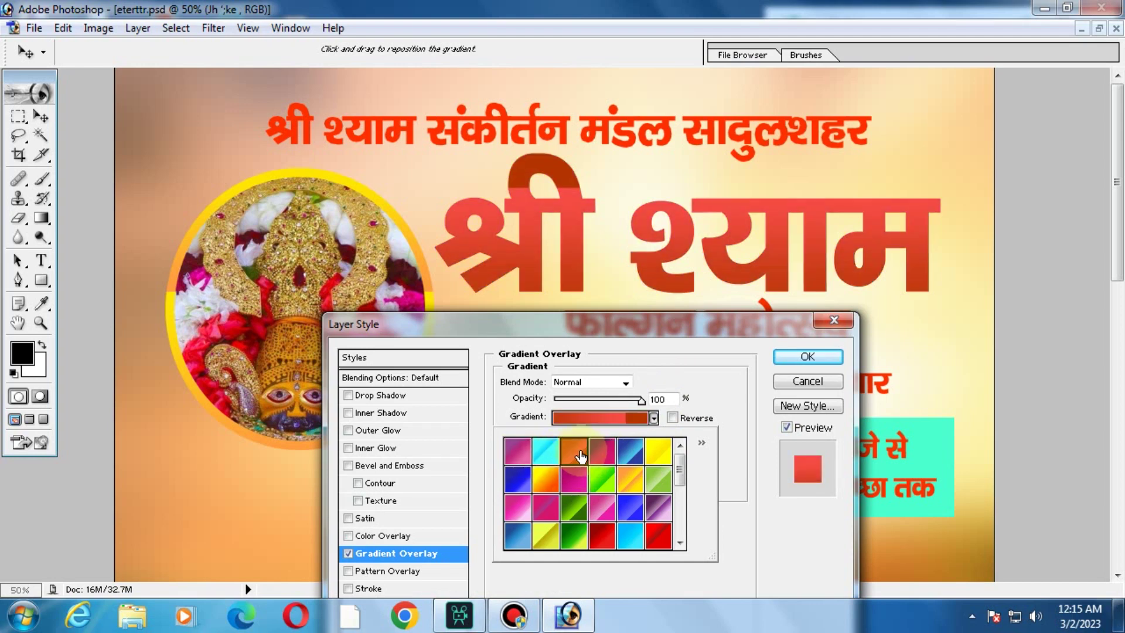
click(577, 457)
click(592, 456)
double_click(585, 456)
click(808, 356)
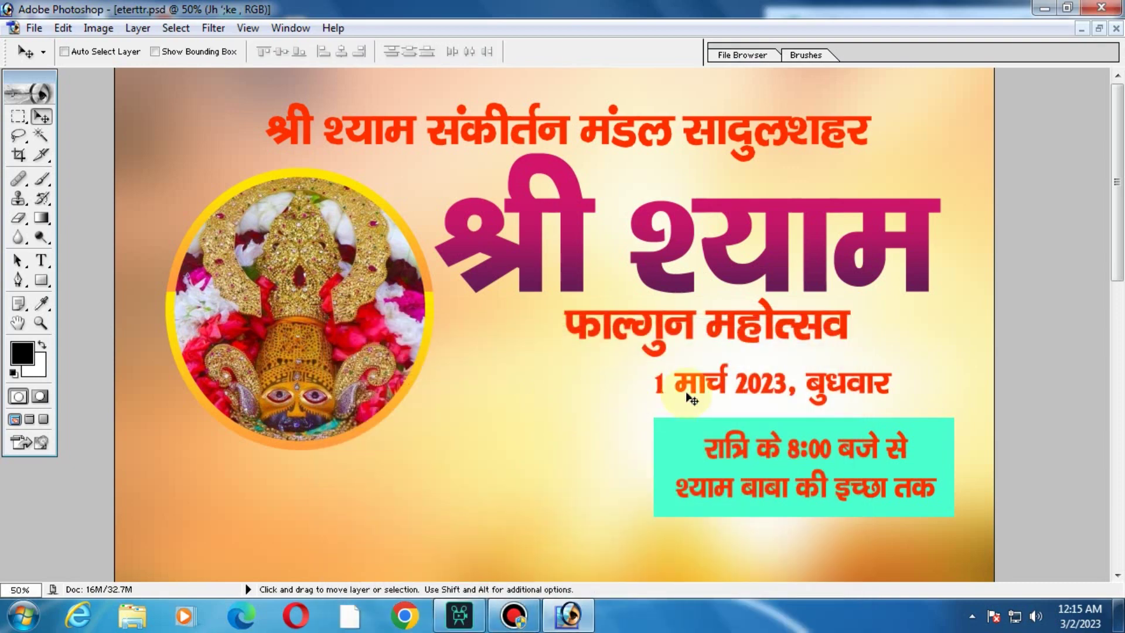
Step: Select Layer 3, the teal box behind the timing text, and shift it slightly right and down
click(750, 284)
drag(765, 266, 702, 263)
scroll(598, 301, down, 3)
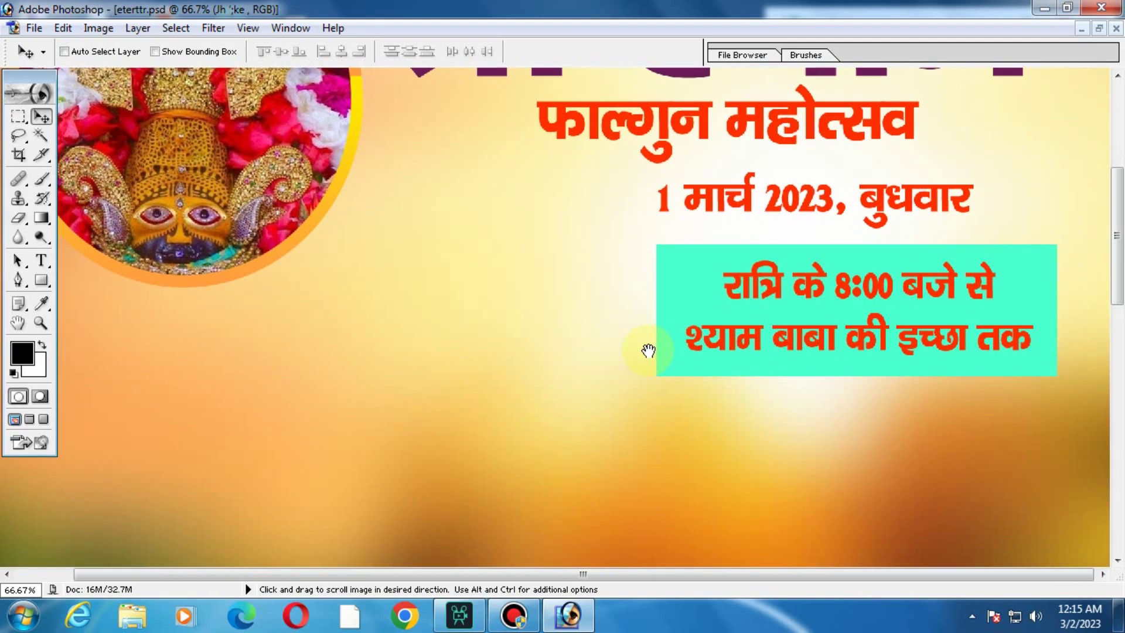
right_click(699, 302)
click(710, 305)
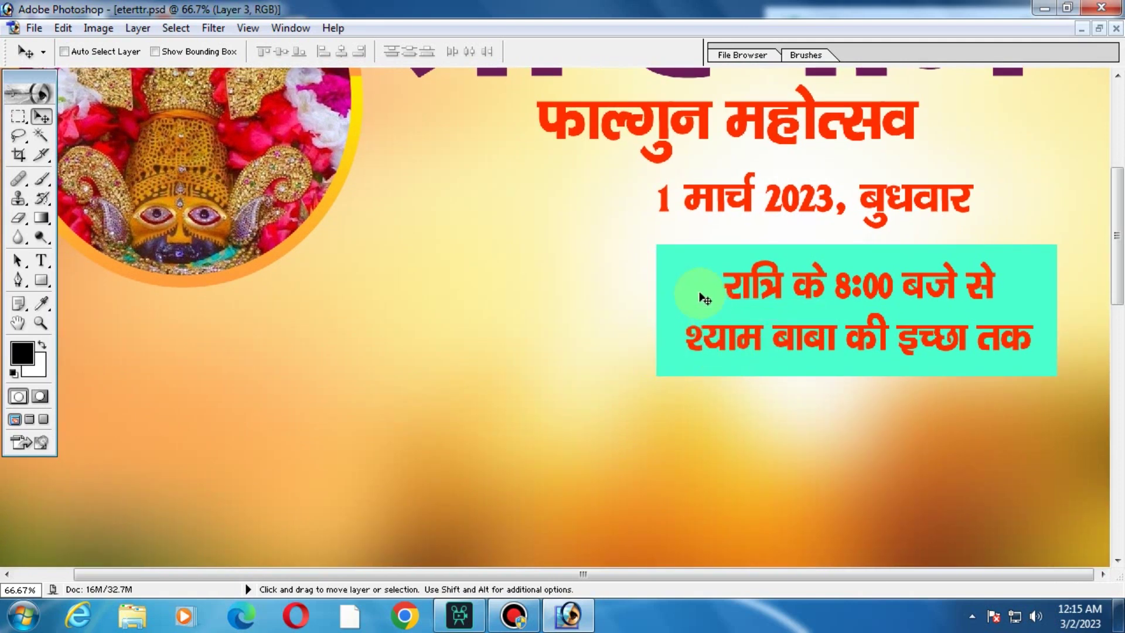
drag(692, 299, 713, 306)
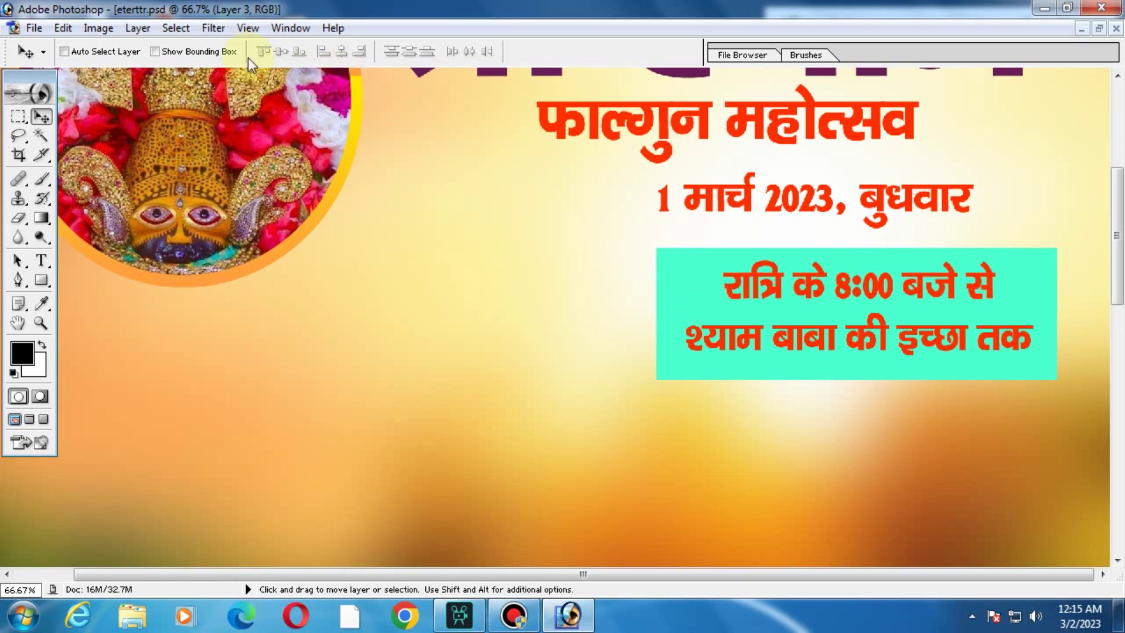
Step: Apply a spin Radial Blur with amount 24 to the teal box
click(212, 29)
mouse_move(263, 158)
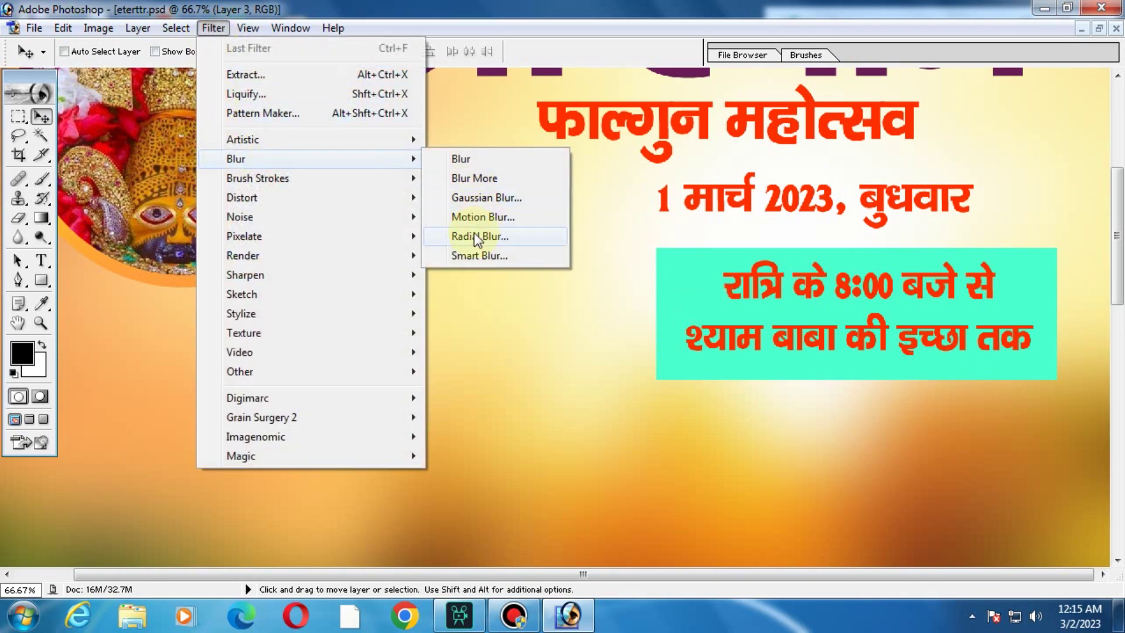
click(484, 237)
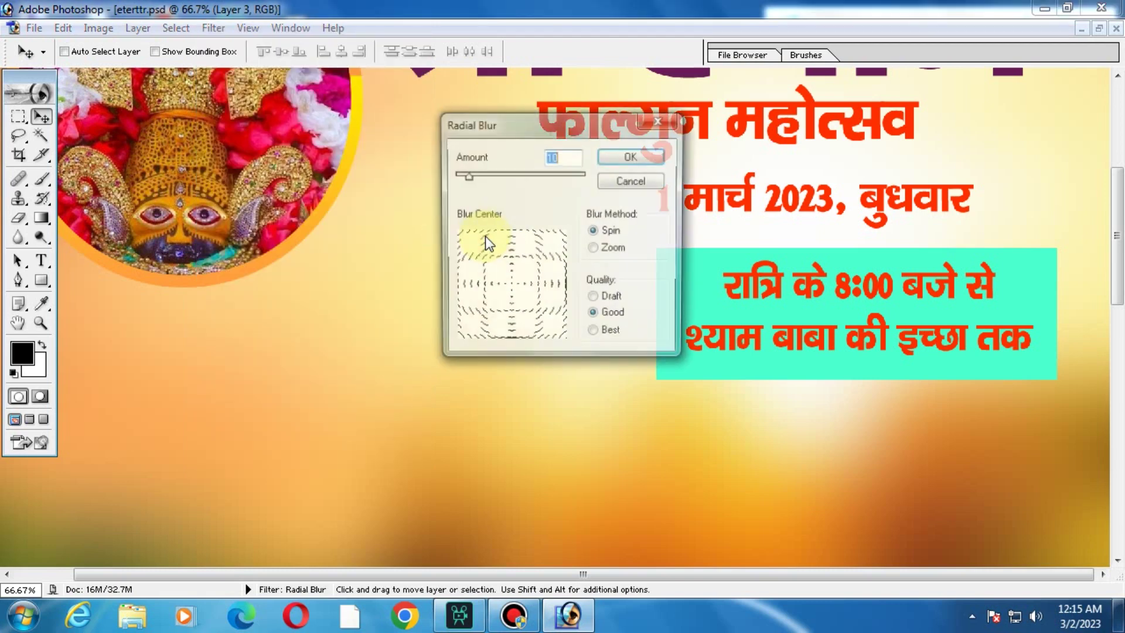
click(485, 176)
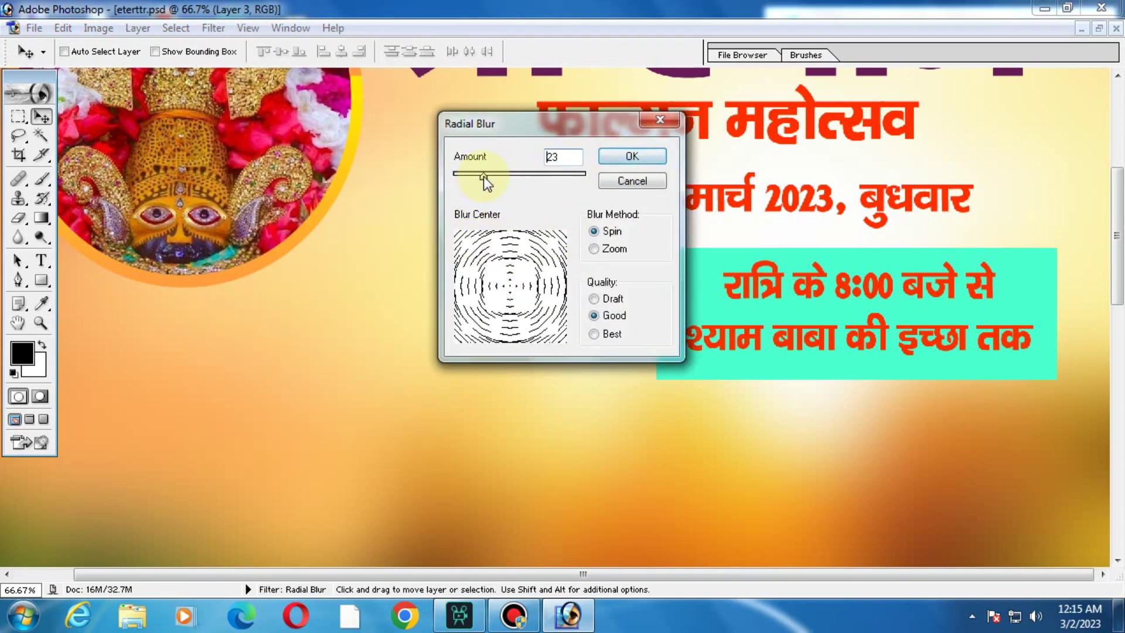
click(630, 158)
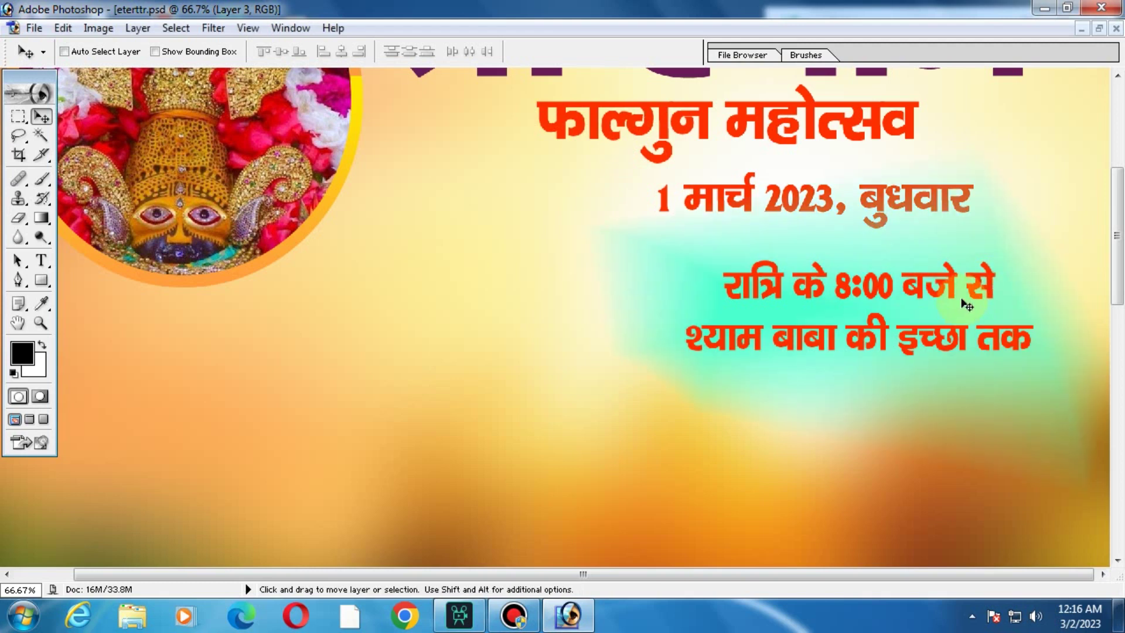
Step: Scale the blurred teal box down to about 81.1% with Free Transform
key(ctrl+t)
drag(1098, 146, 1090, 209)
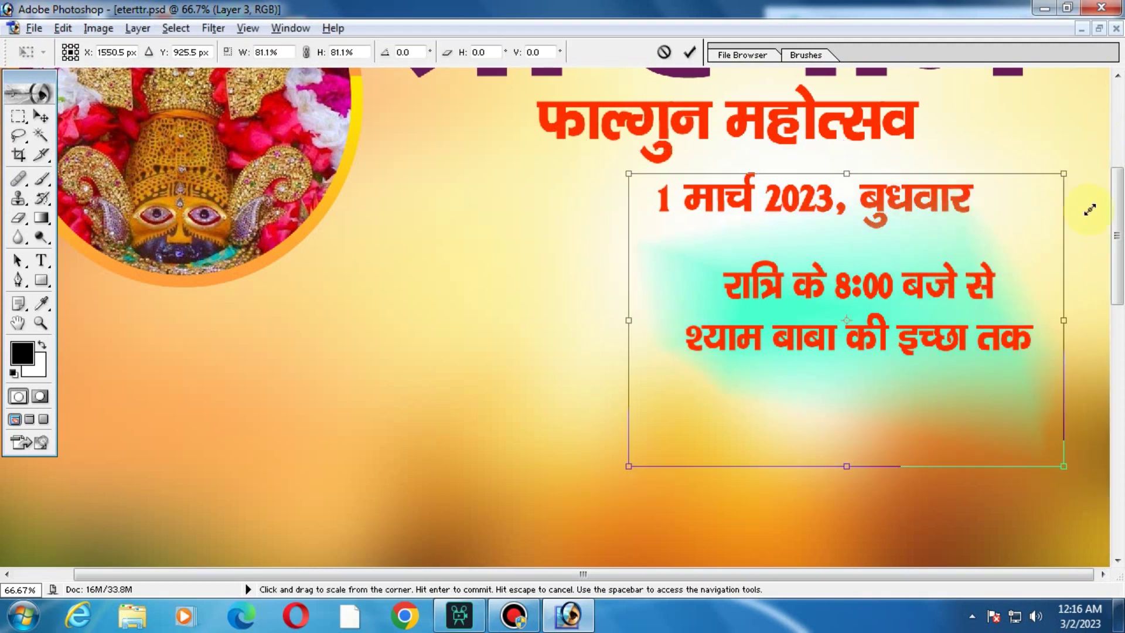
key(Return)
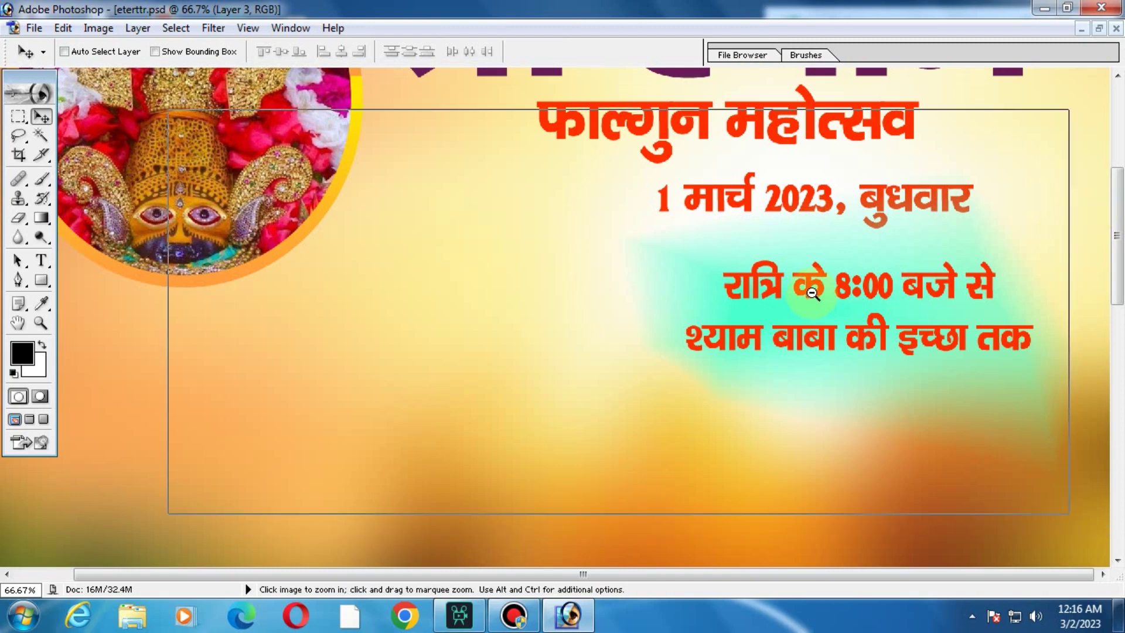
alt+click(811, 293)
alt+click(812, 294)
drag(748, 334, 674, 279)
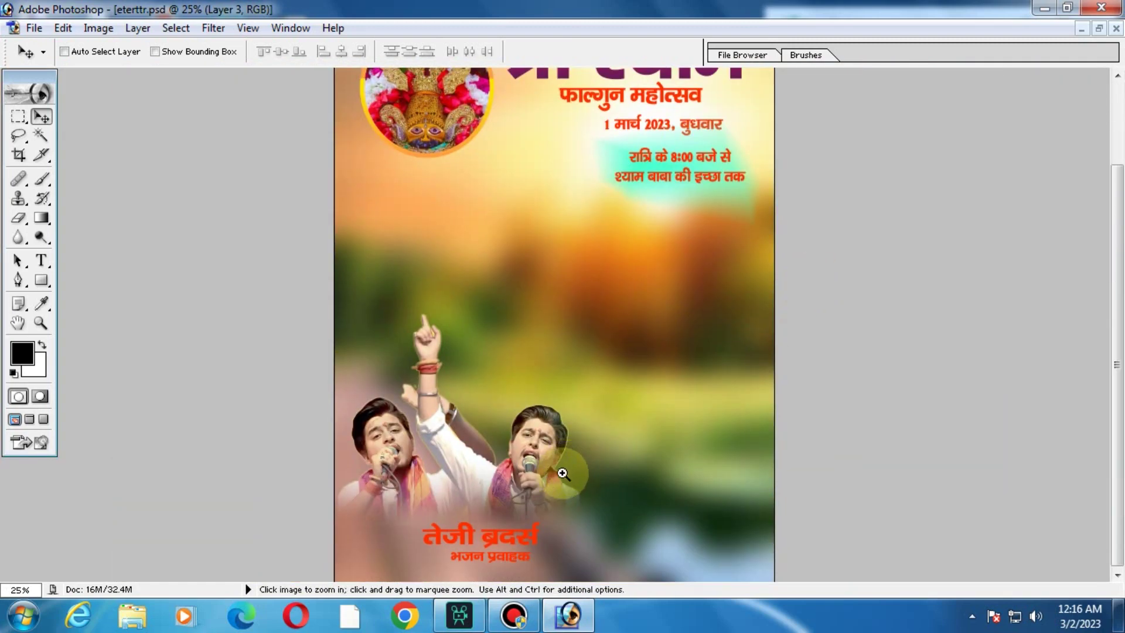
Step: Select the तेजी ब्रदर्स title layer and move it about 40 px left
click(544, 503)
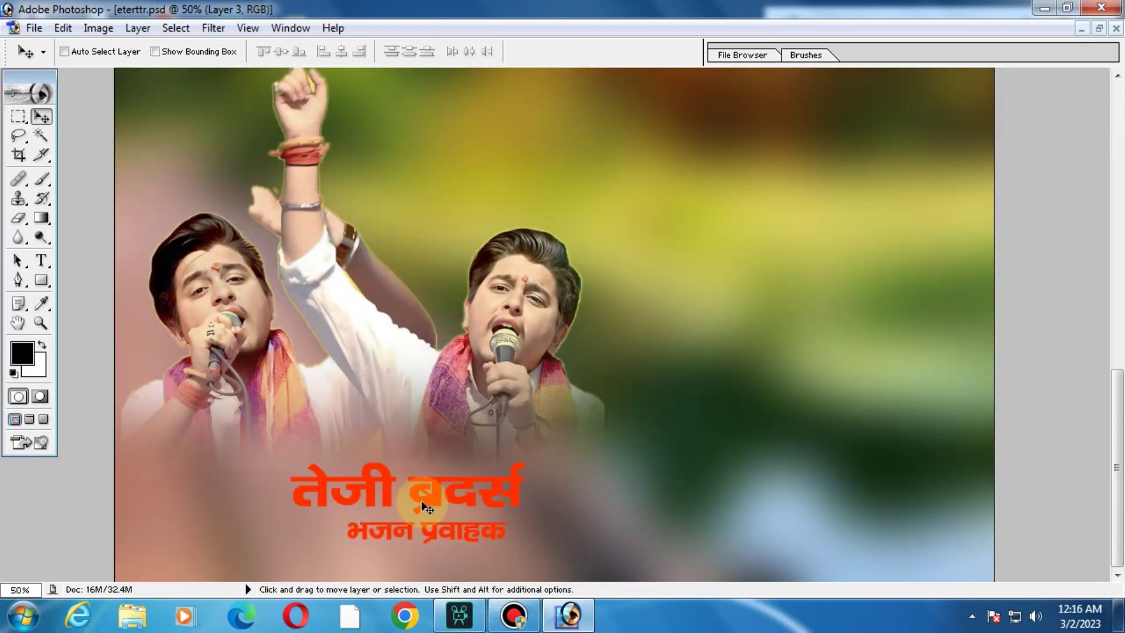
right_click(436, 502)
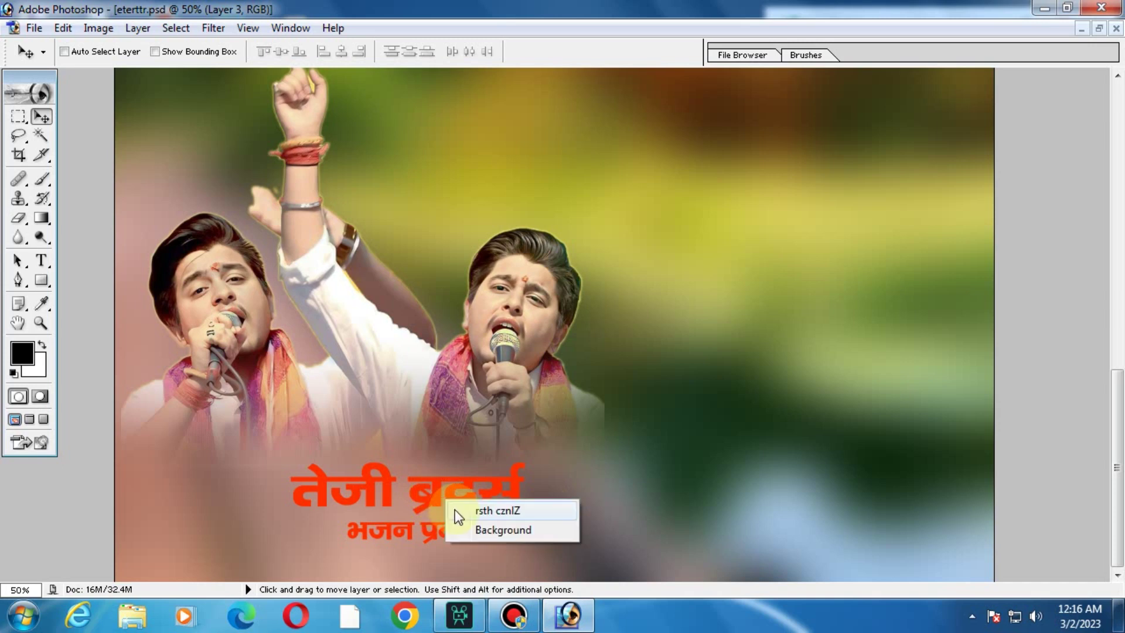
click(478, 511)
drag(446, 503, 423, 500)
Step: Give the तेजी ब्रदर्स title a yellow preset Gradient Overlay
click(124, 27)
mouse_move(174, 132)
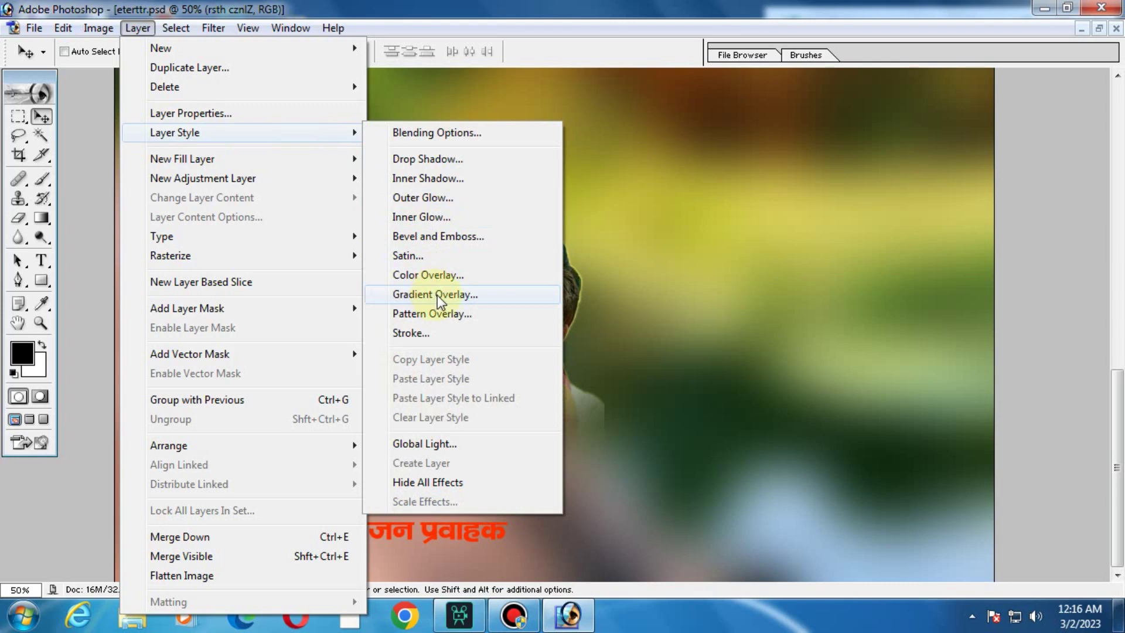
click(436, 297)
drag(716, 321, 945, 128)
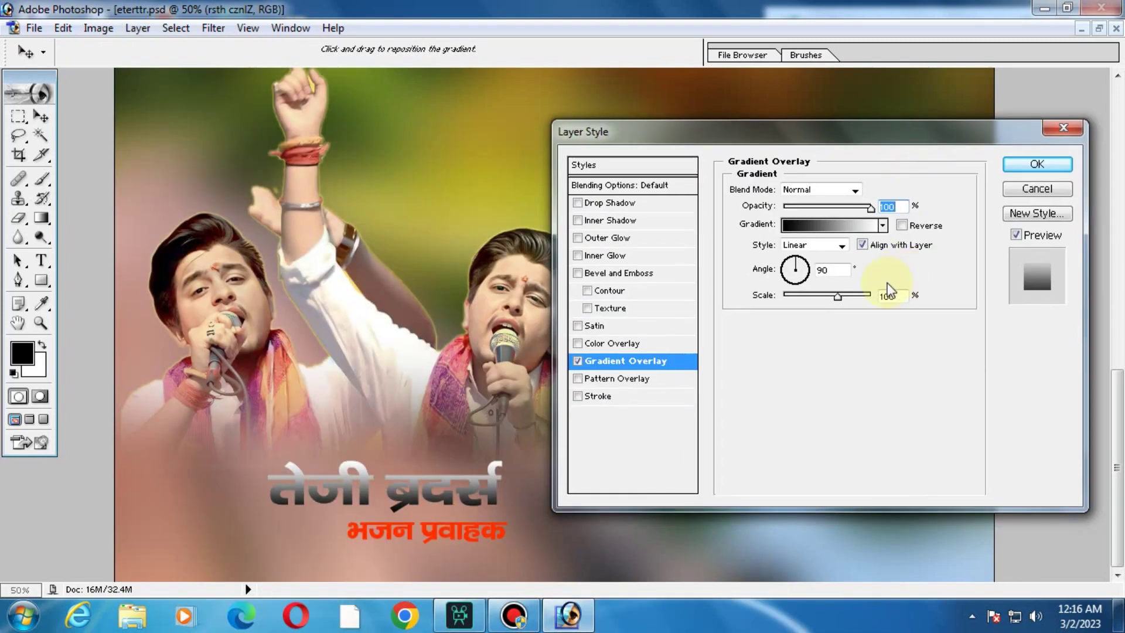
click(882, 226)
click(831, 287)
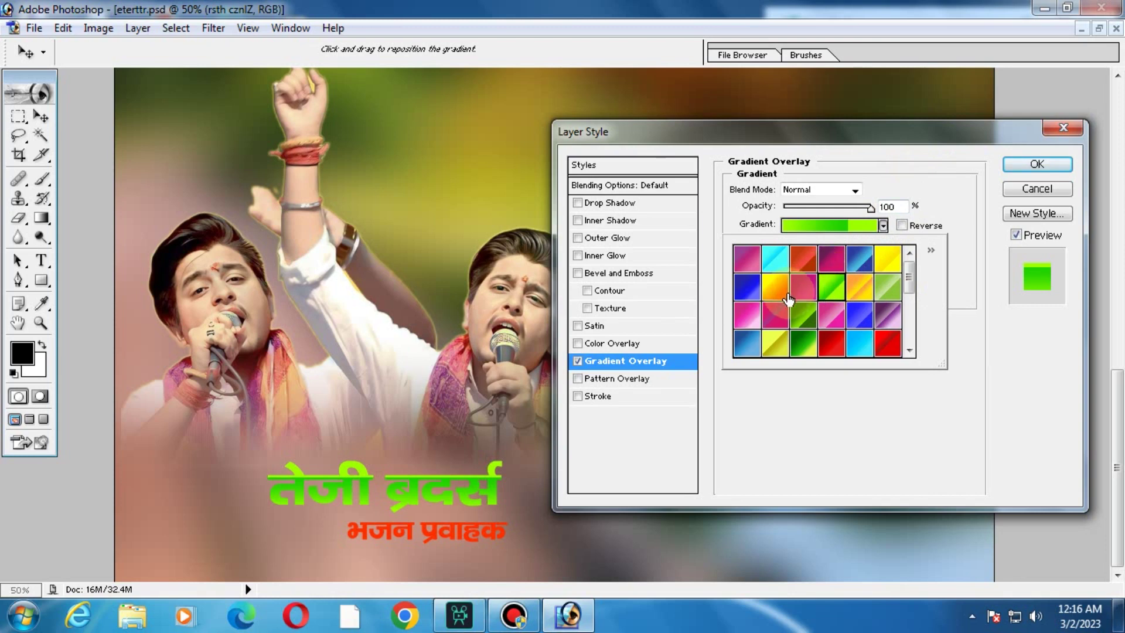
click(779, 288)
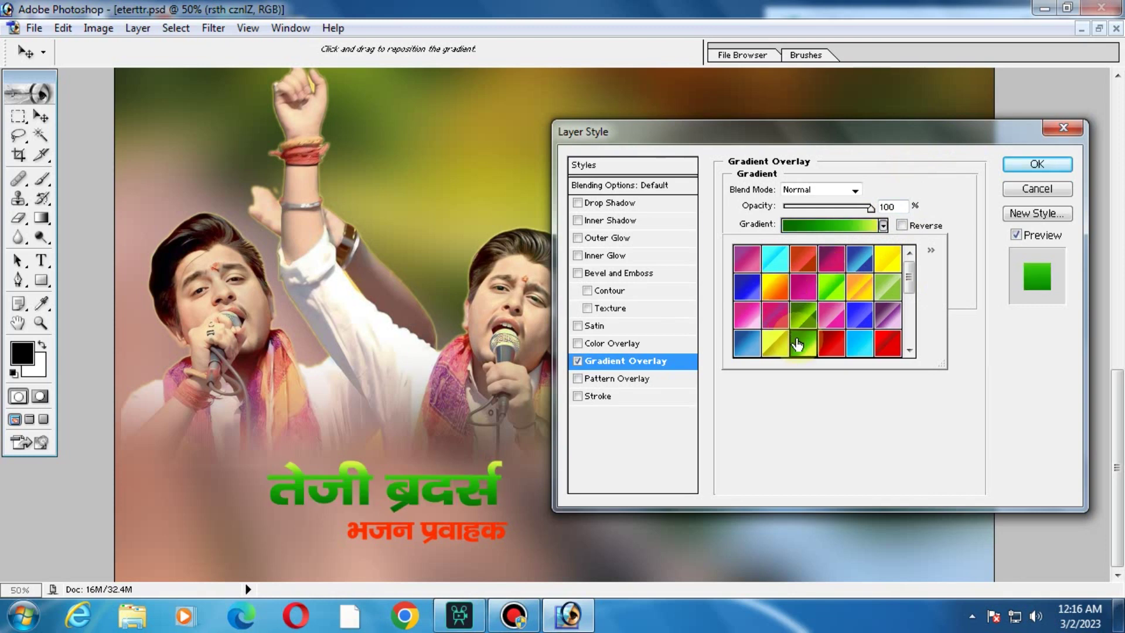
click(859, 287)
click(888, 262)
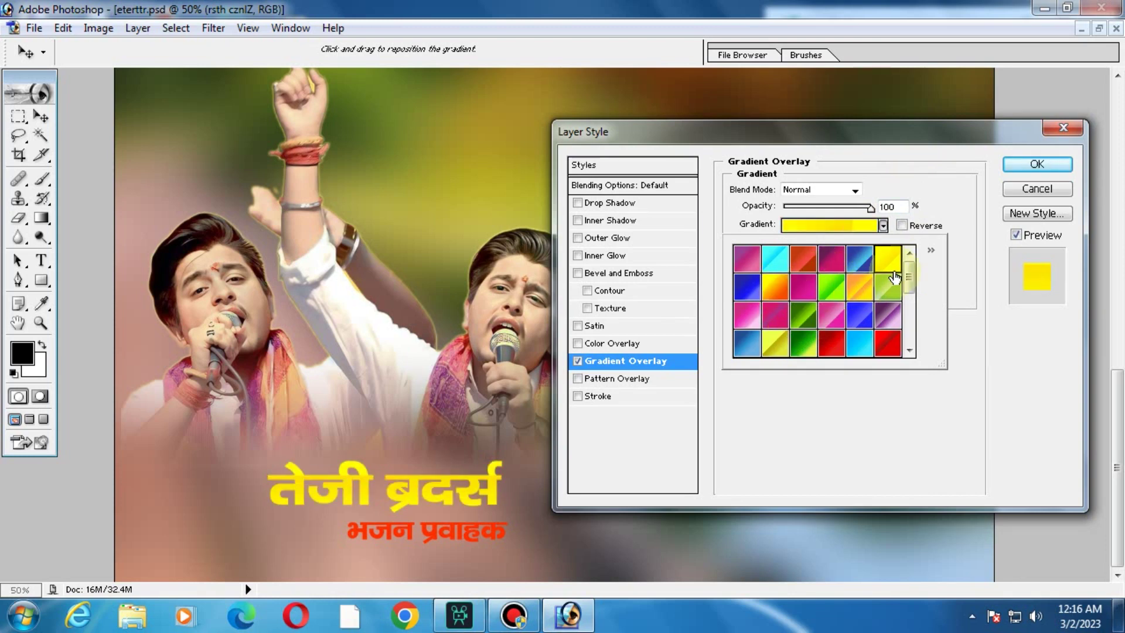
key(Return)
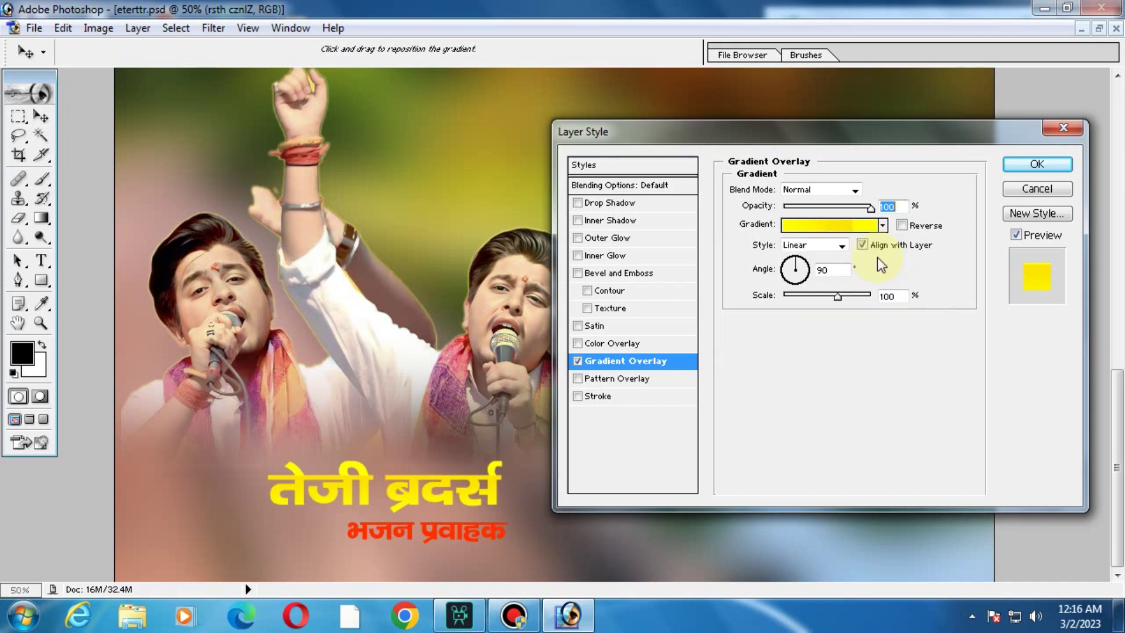
key(Return)
Step: Add the yellow preset Gradient Overlay to the भजन प्रवाहक subtitle layer
right_click(479, 533)
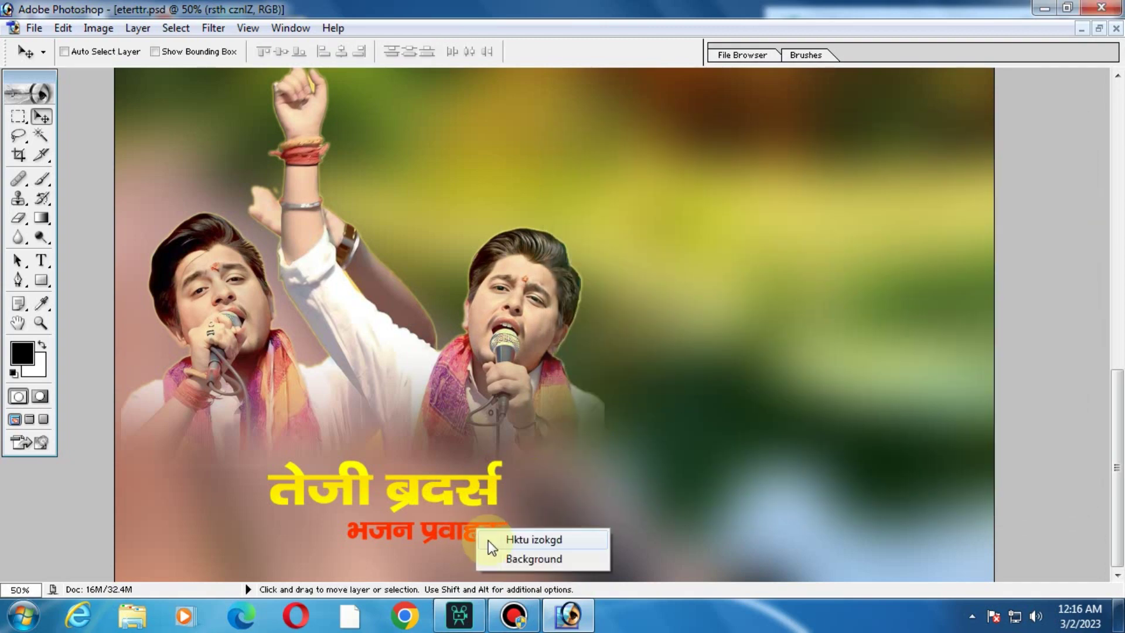
click(531, 536)
click(141, 28)
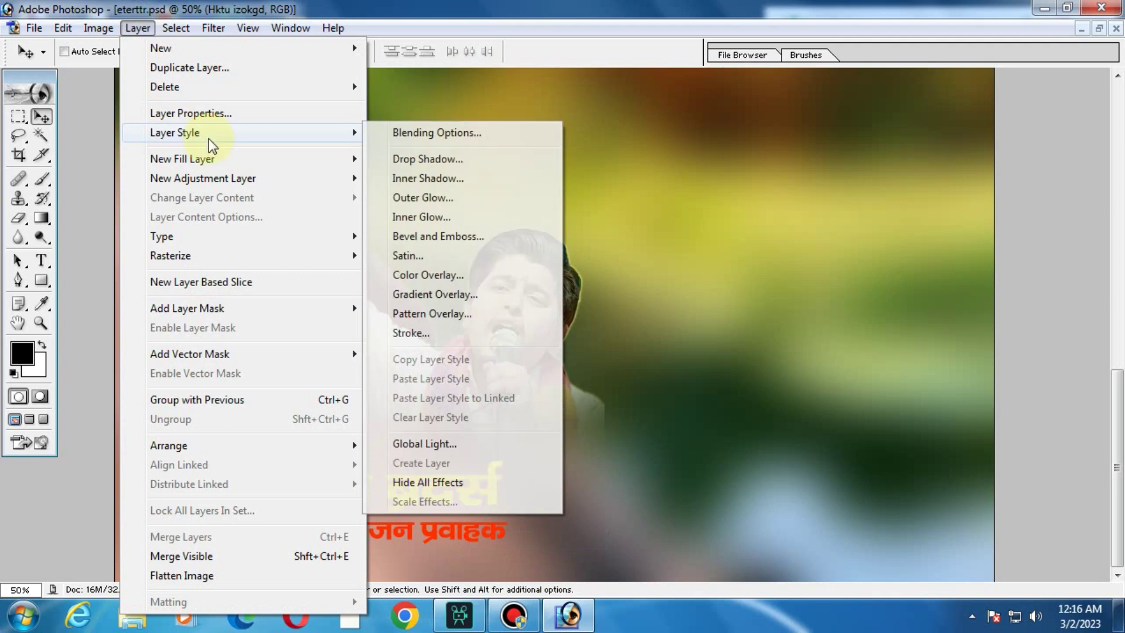
click(457, 296)
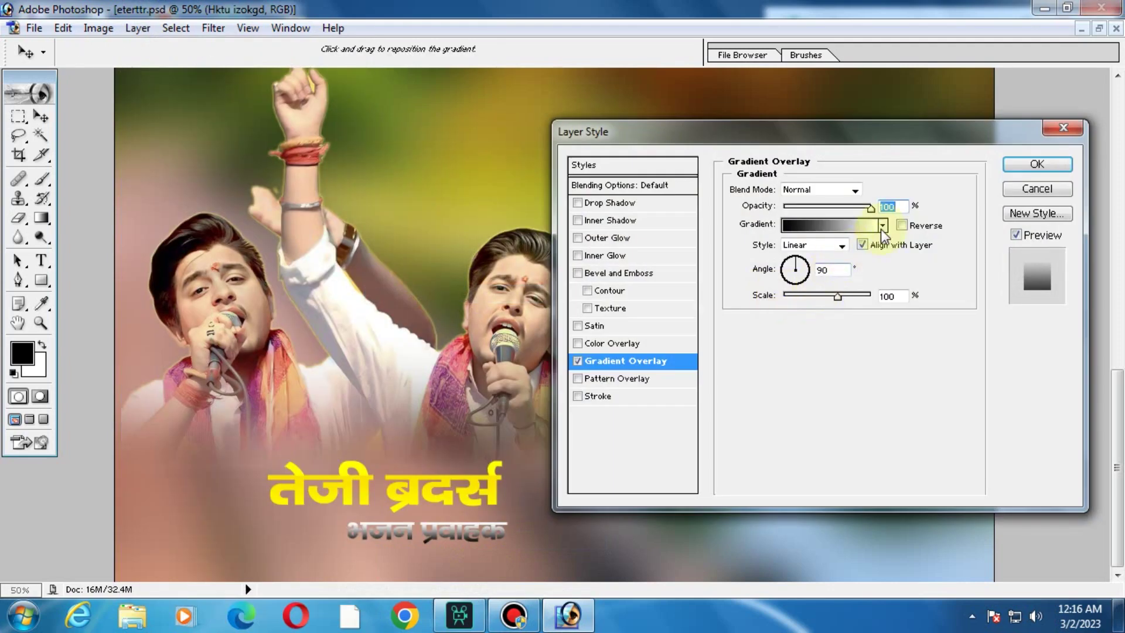
click(883, 225)
click(897, 261)
key(Return)
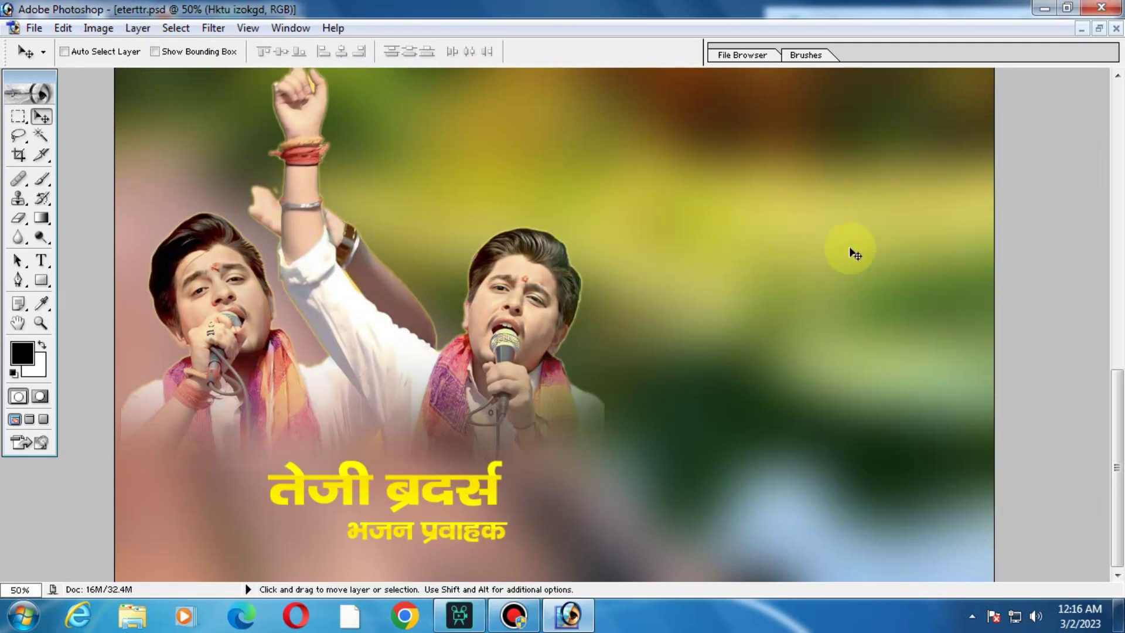
alt+click(691, 246)
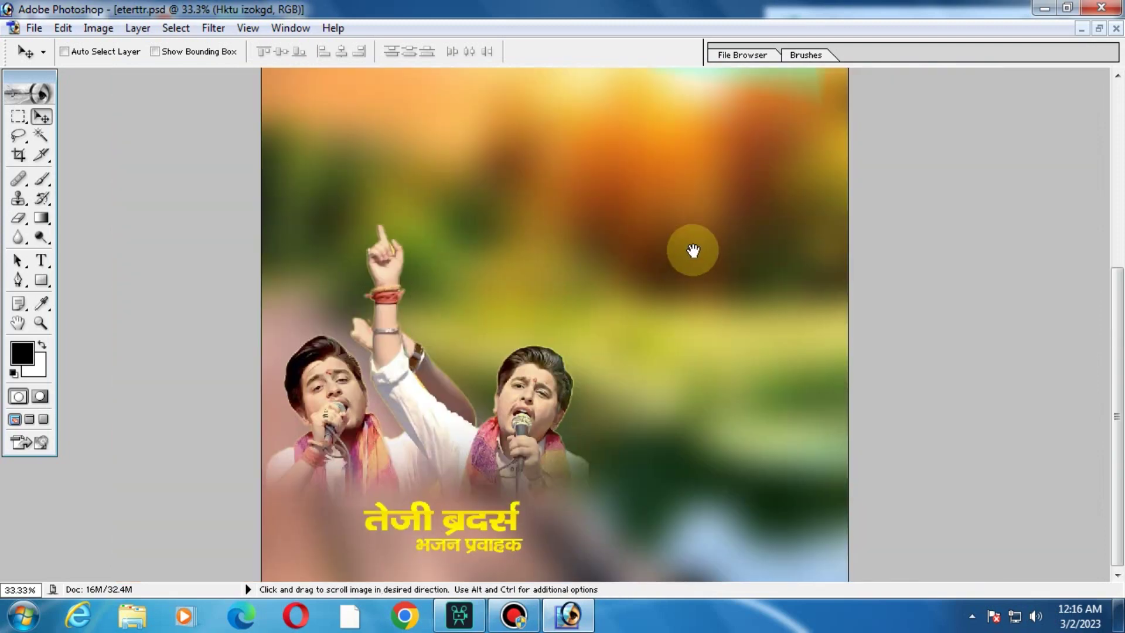
Step: Zoom in on the lower poster beside the singers' names
alt+click(678, 341)
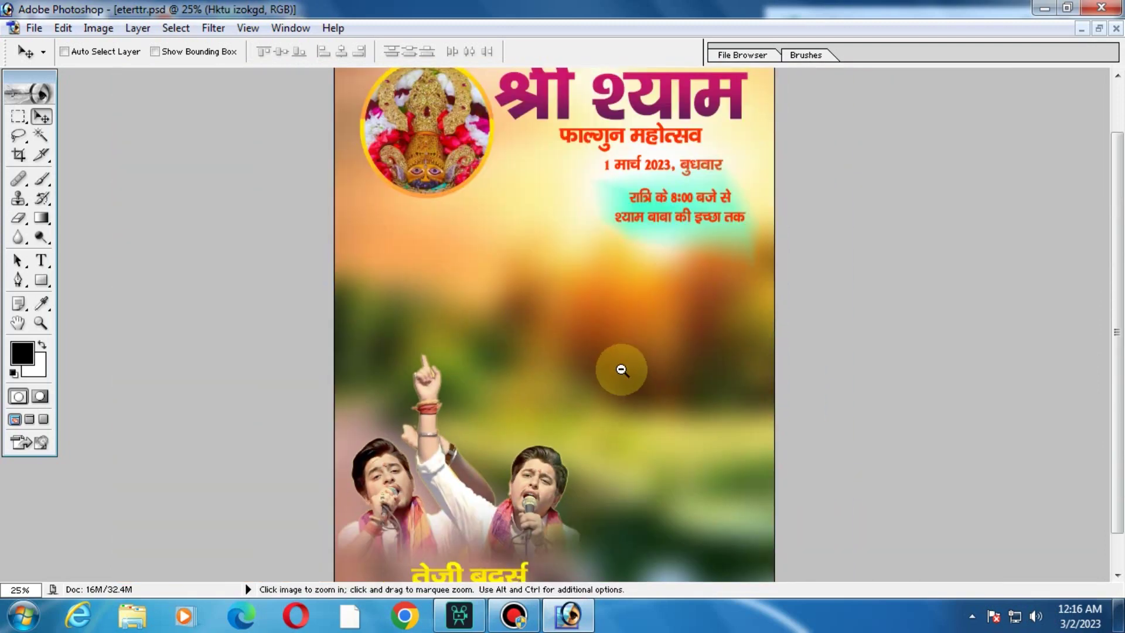
alt+click(631, 359)
click(630, 405)
click(652, 501)
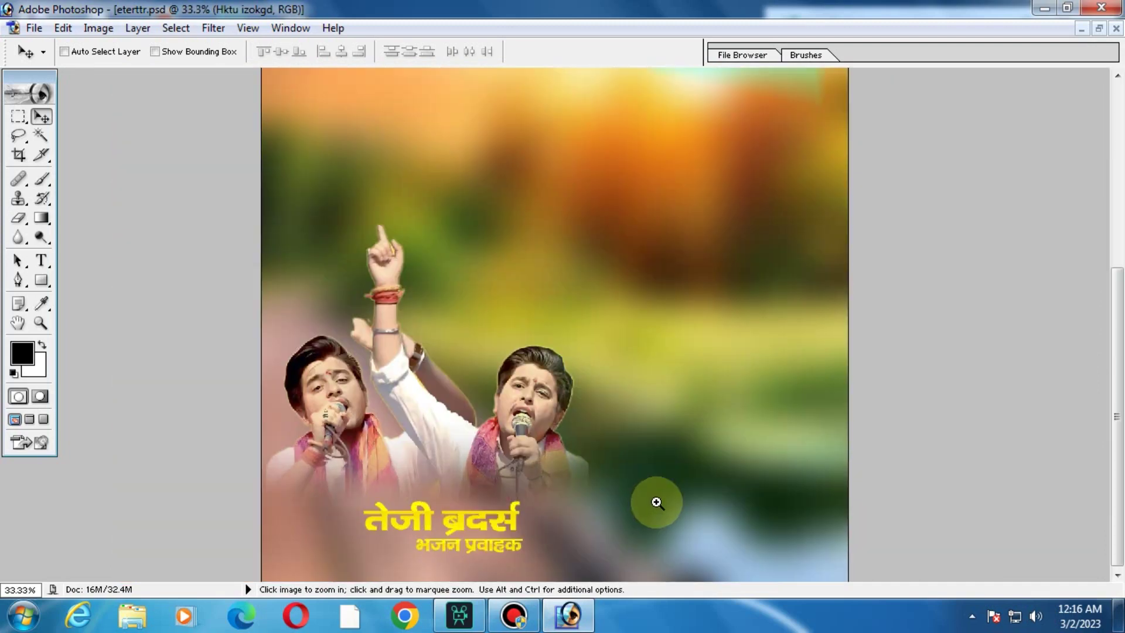
click(674, 472)
drag(708, 465, 741, 373)
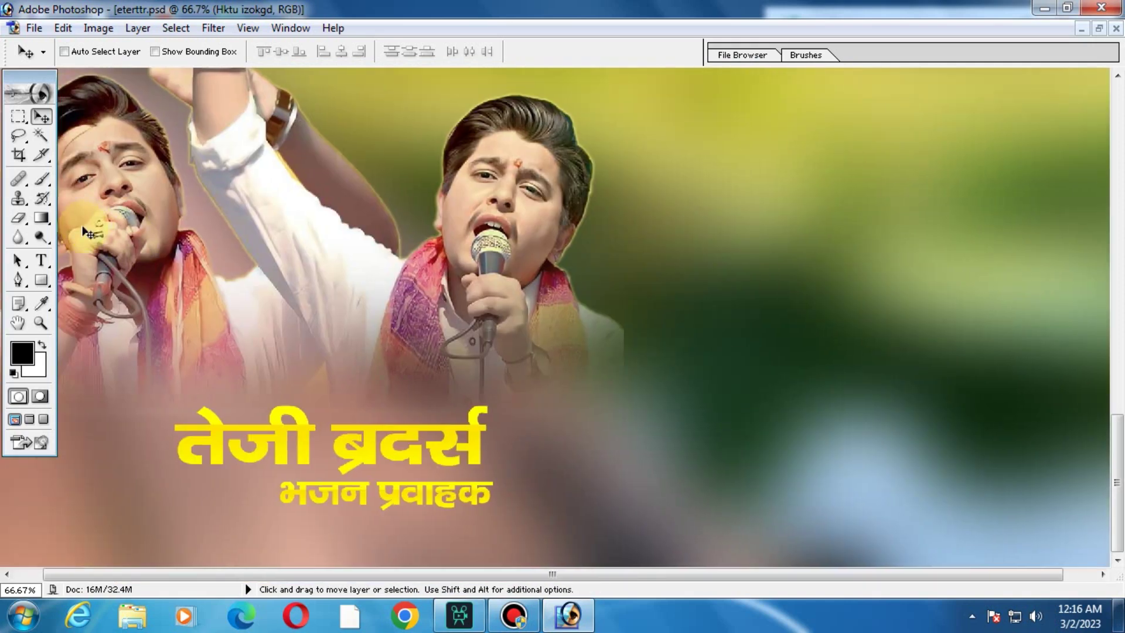
Step: Replace the placeholder red text with 'आयोजक : श्री श्याम मित्र मंडल, सादुलशहर' in the Hindi font
key(ctrl)
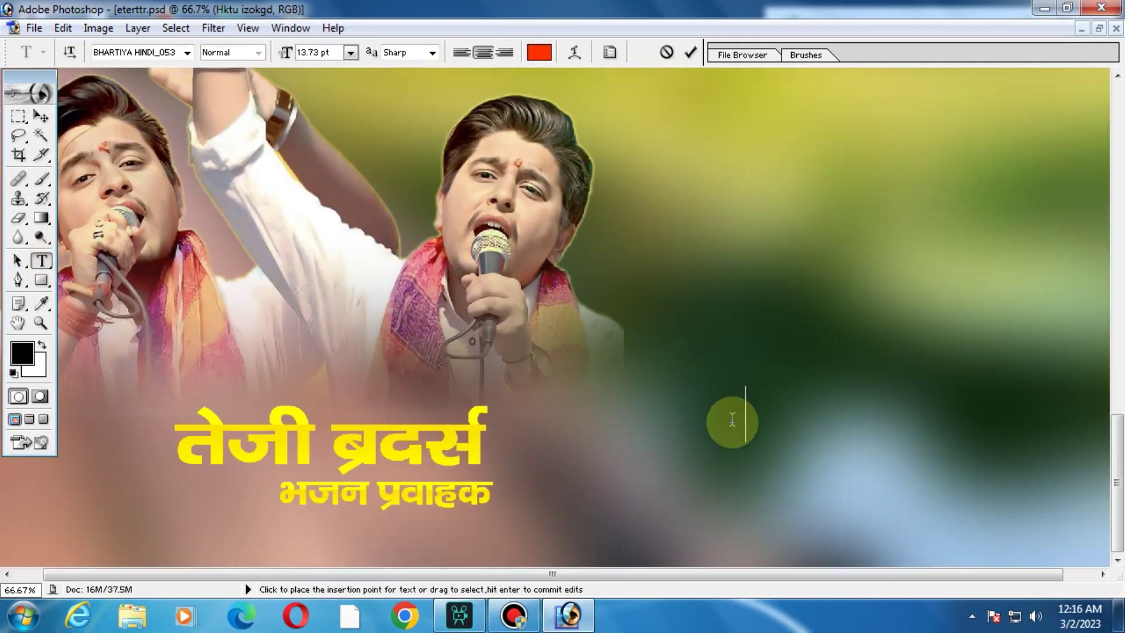
text(हकहि)
double_click(732, 417)
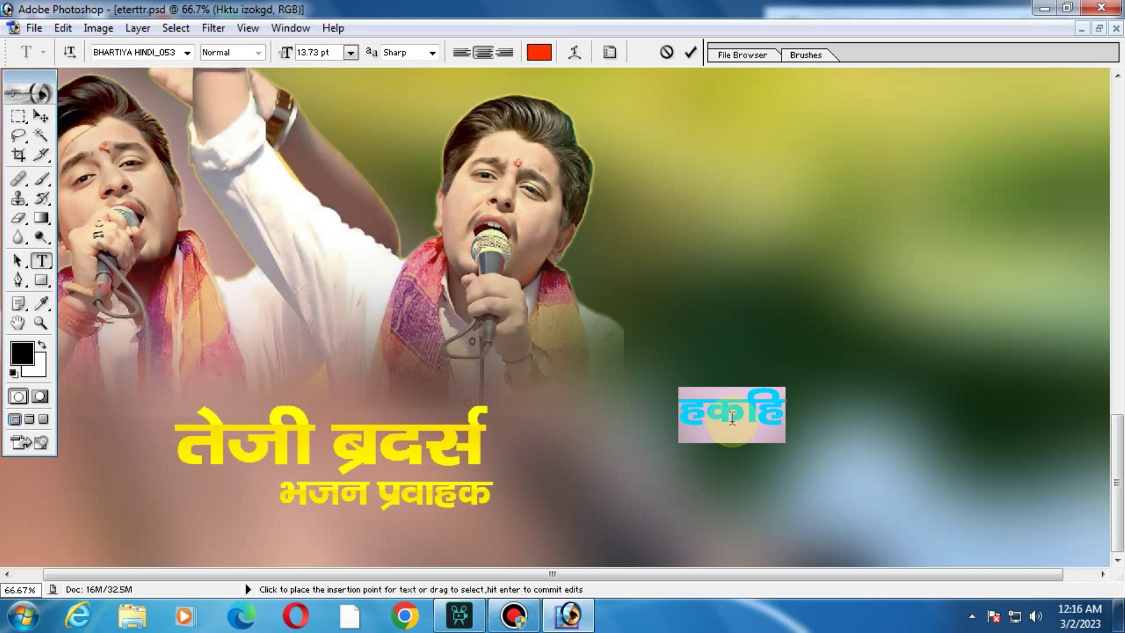
text(vktd)
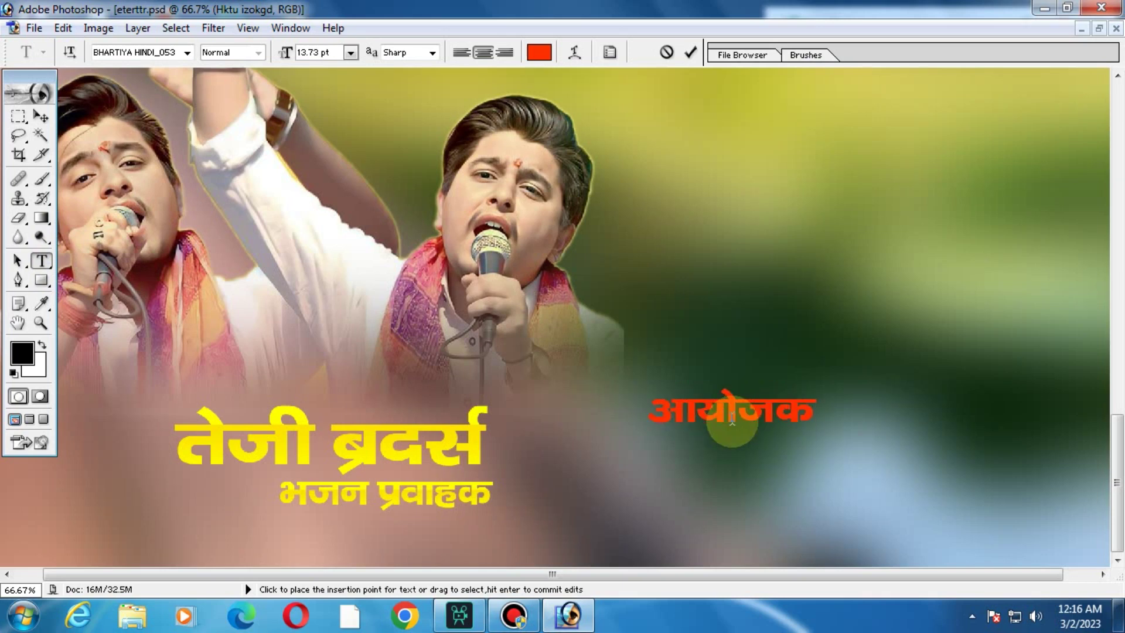
text( % Jh ';ke fe)
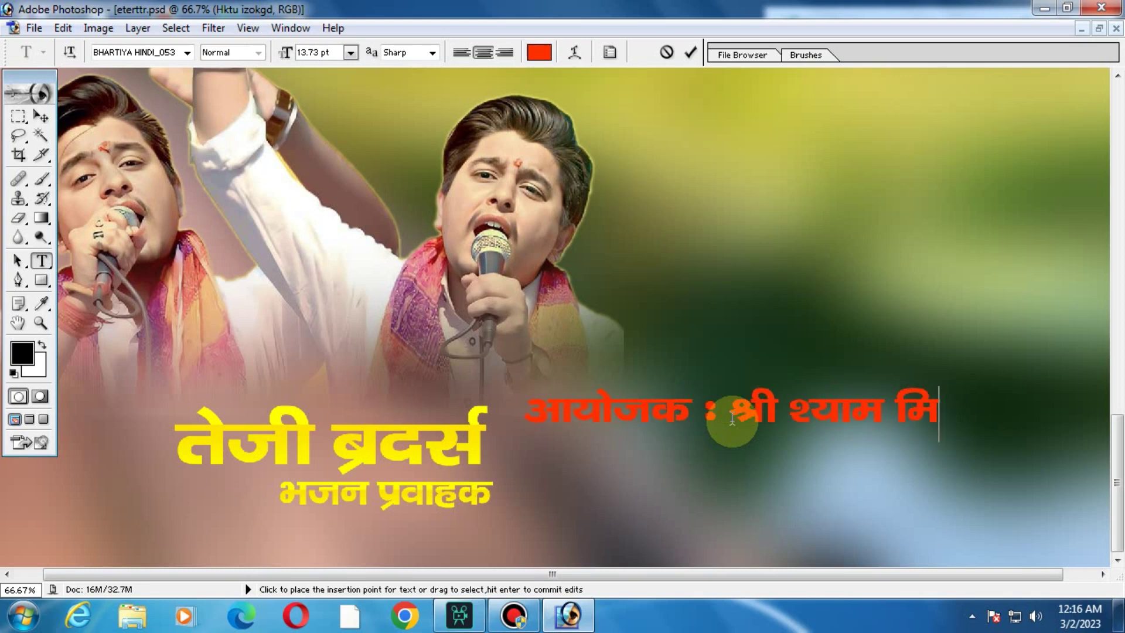
text(= eaM)
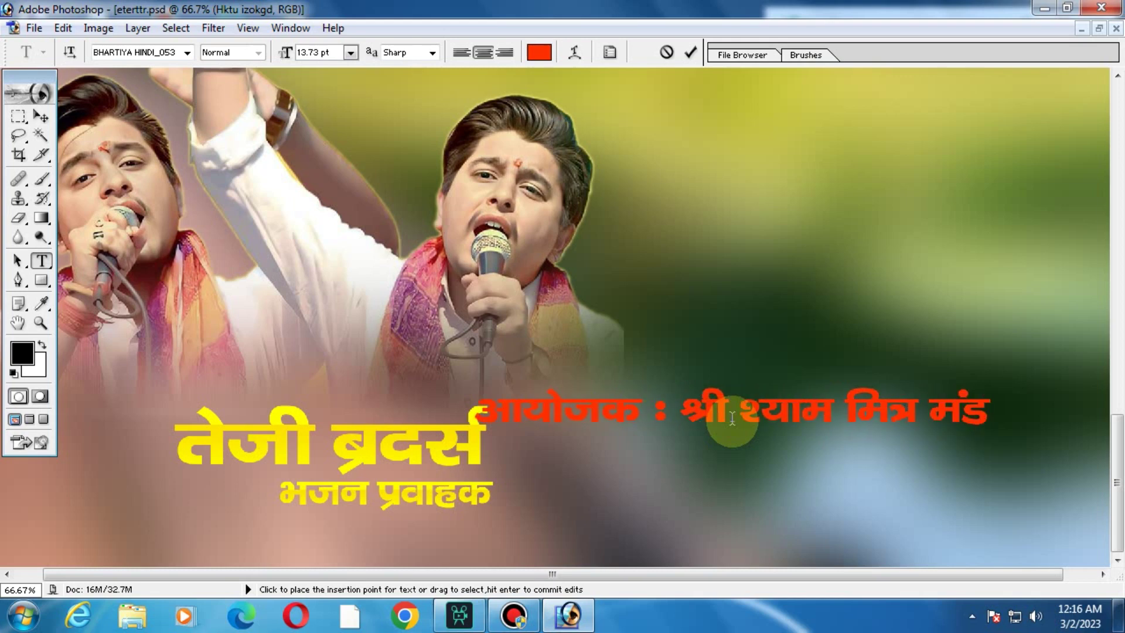
text(y, lknay'k)
key(BackSpace)
key(BackSpace)
key(BackSpace)
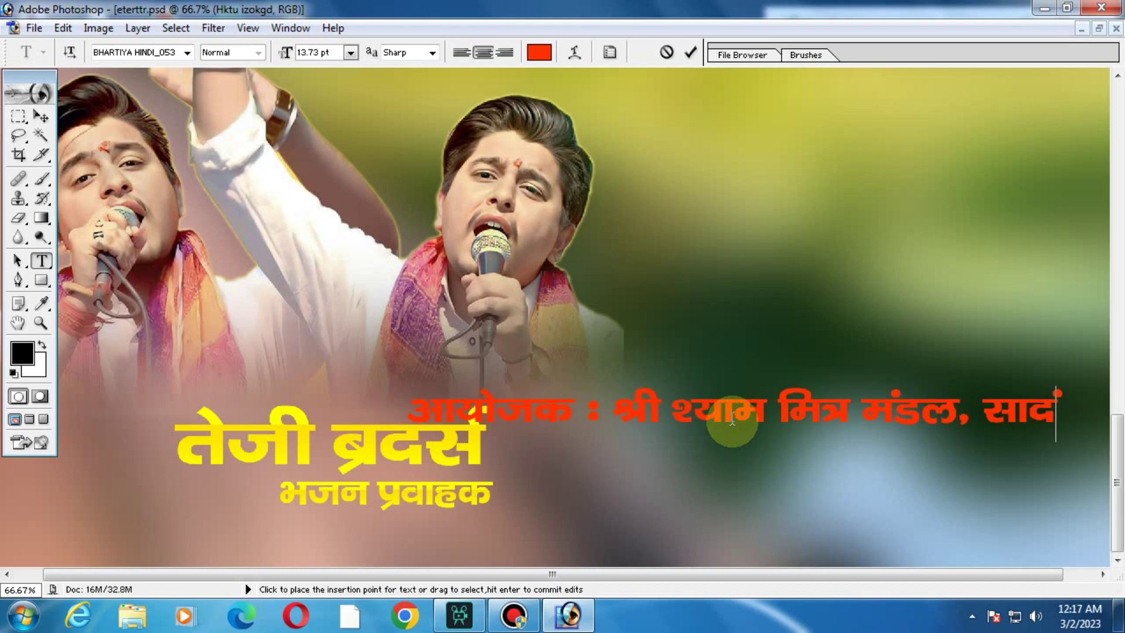
text(y;)
key(BackSpace)
text('gj)
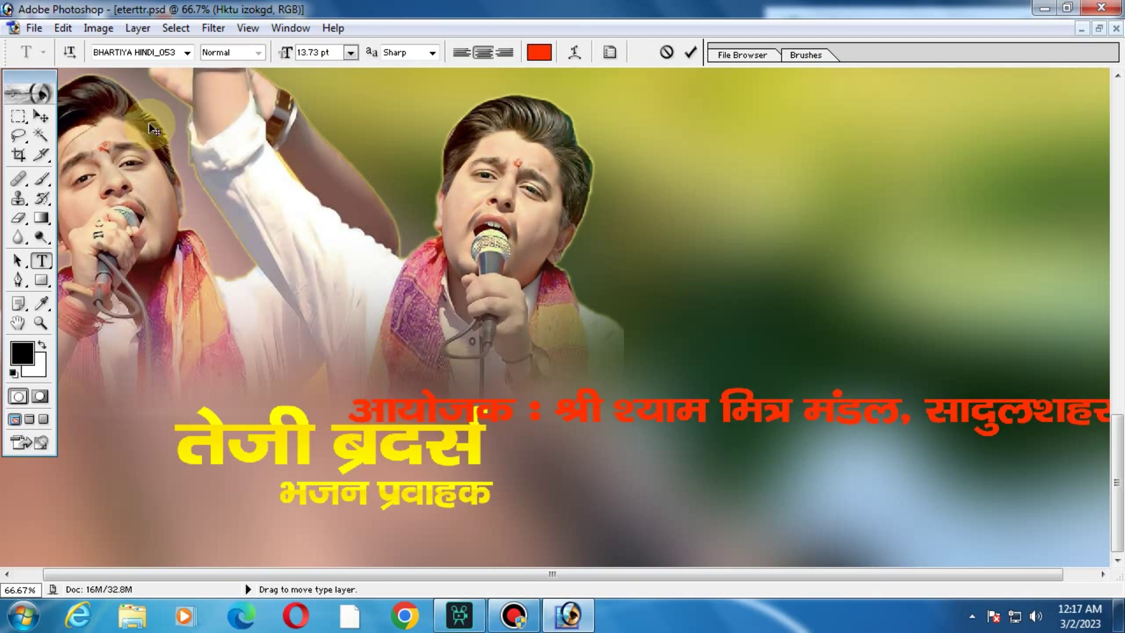
click(50, 115)
key(ctrl+minus)
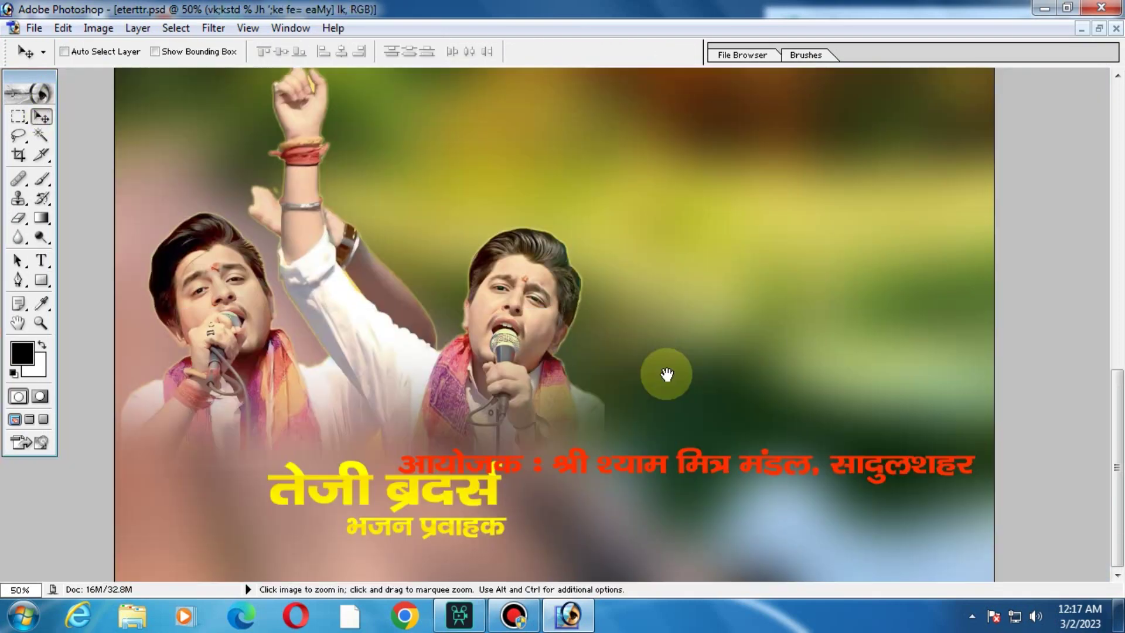
Step: Insert a line break before सादुलशहर in the organiser text
key(ctrl+minus)
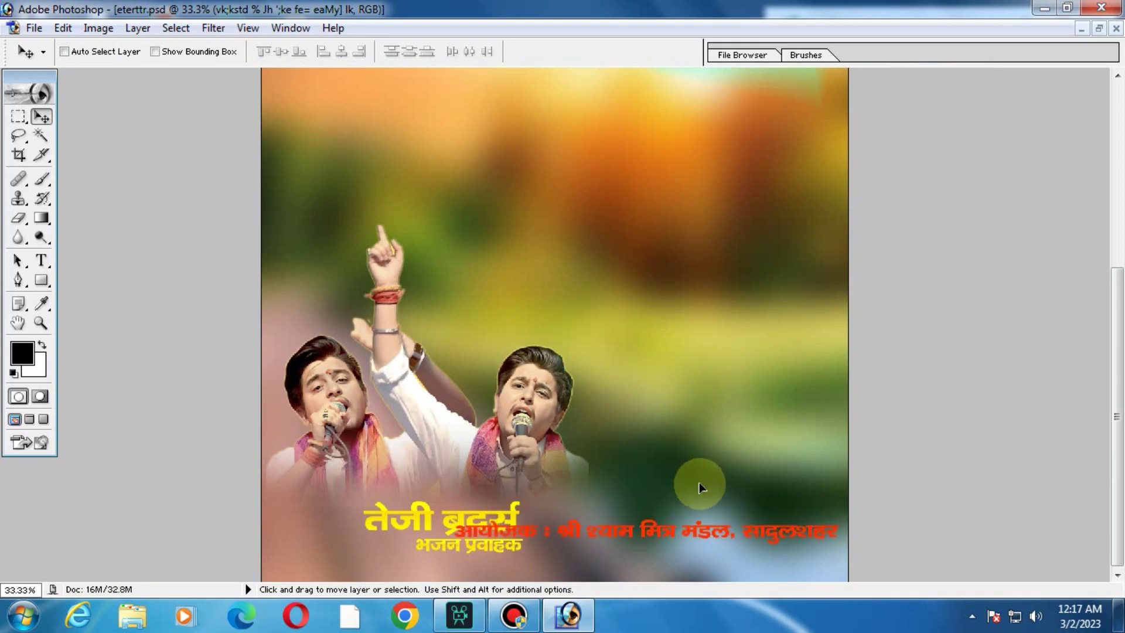
click(42, 260)
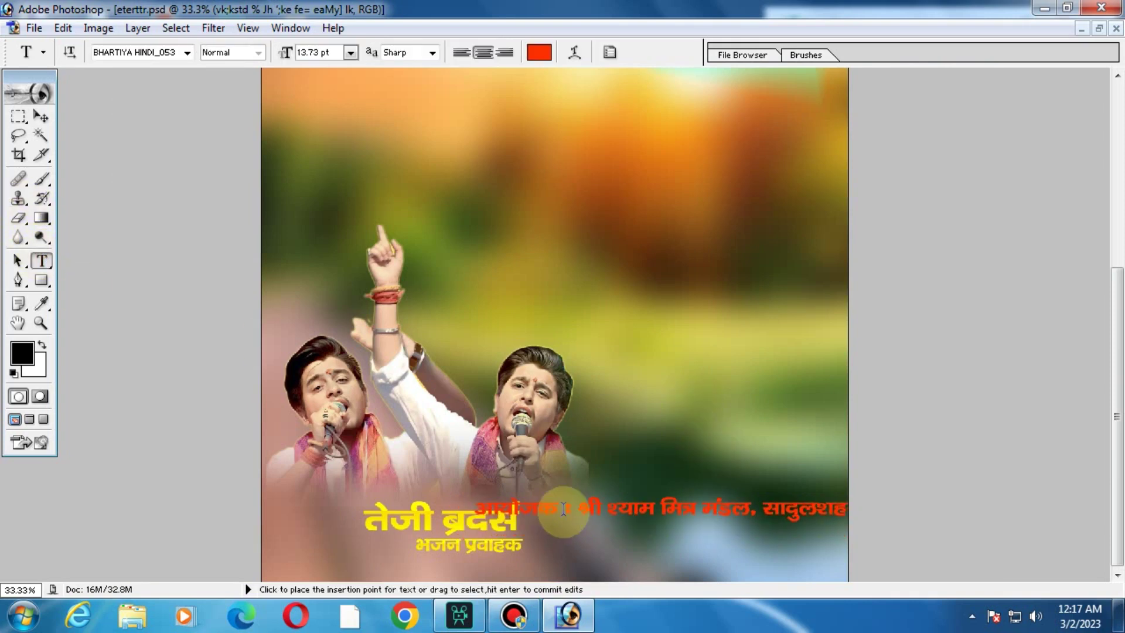
click(759, 510)
key(Return)
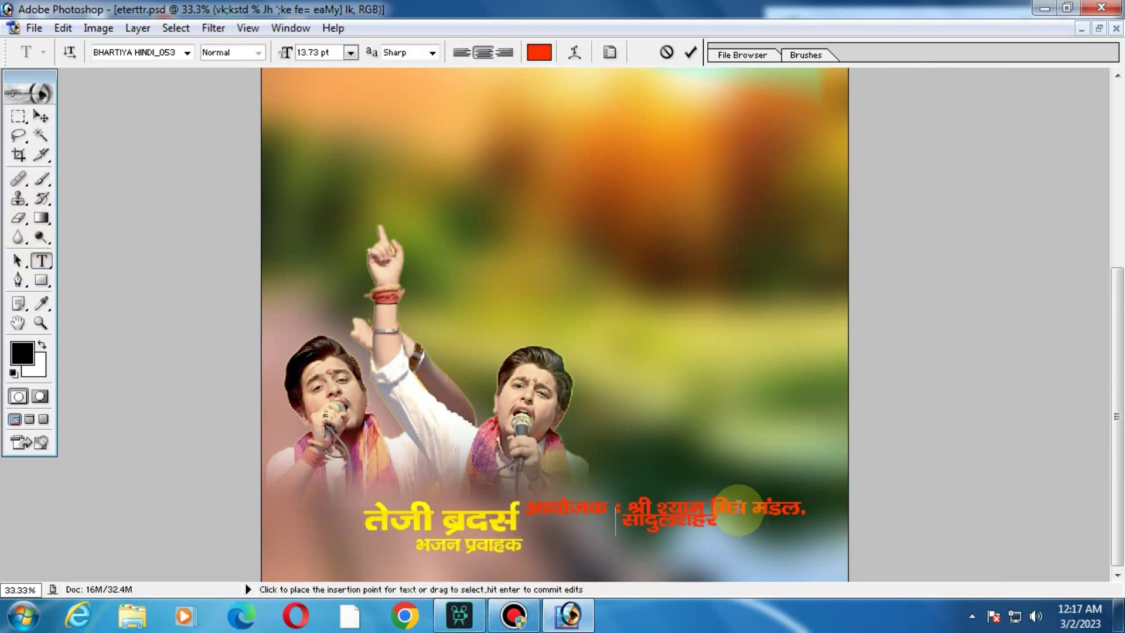
click(40, 117)
Step: Move the organiser text to the lower right and narrow its width to fit
drag(634, 479, 690, 497)
key(ctrl+t)
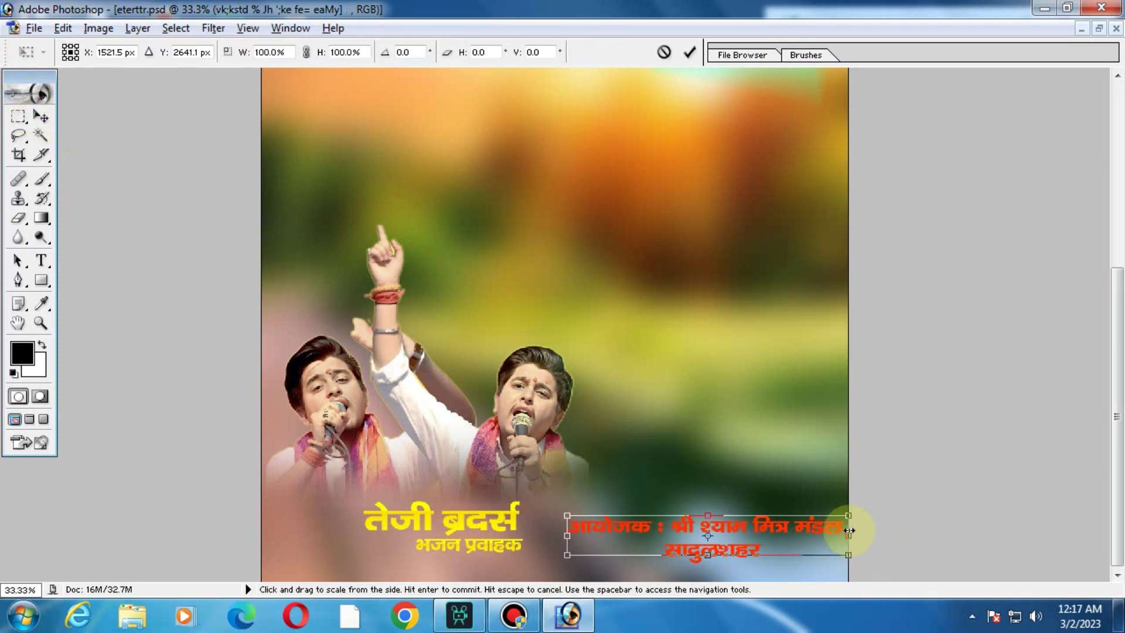
drag(850, 530, 832, 538)
key(Return)
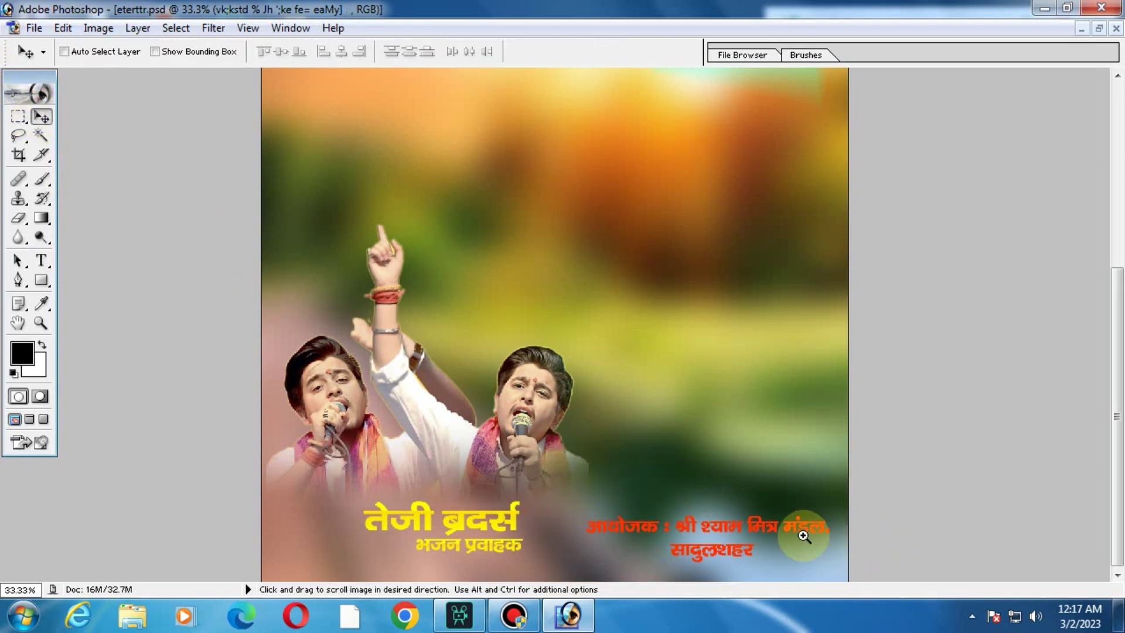
Step: Select all of the organiser text for editing
click(796, 530)
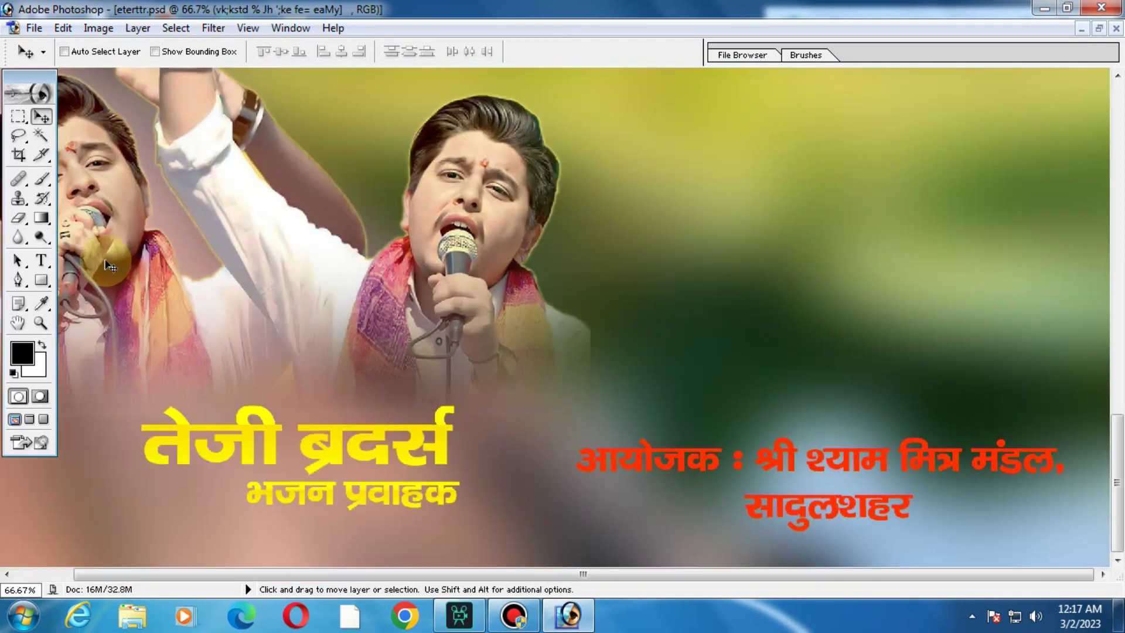
click(41, 261)
click(679, 480)
key(ctrl+a)
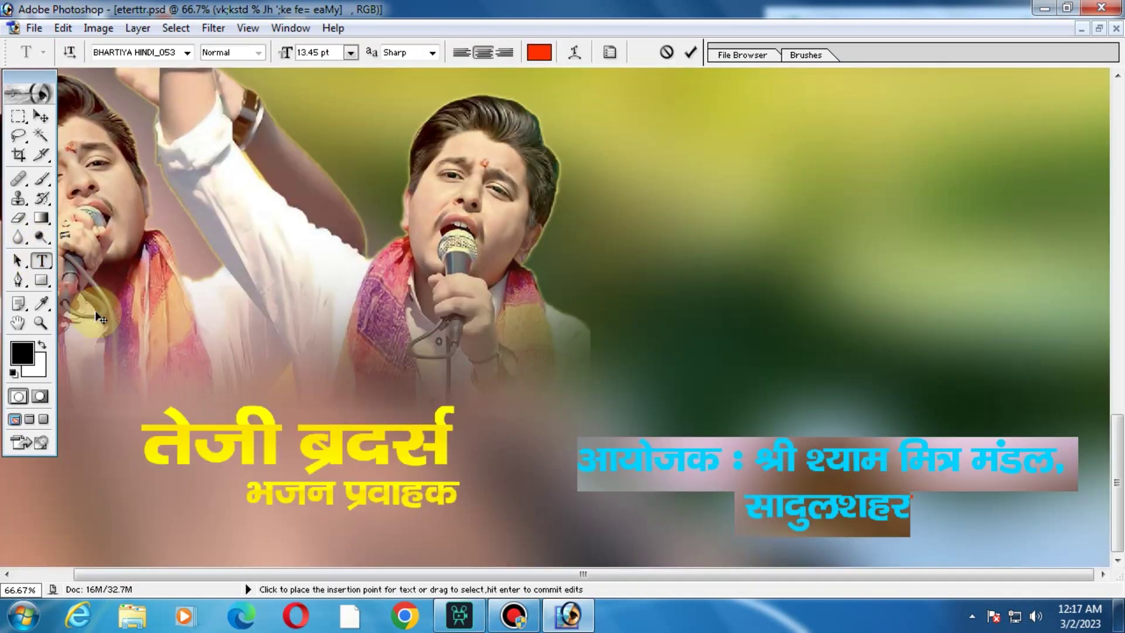
Step: Change the organiser text colour to white
click(9, 345)
drag(558, 387, 250, 149)
key(Return)
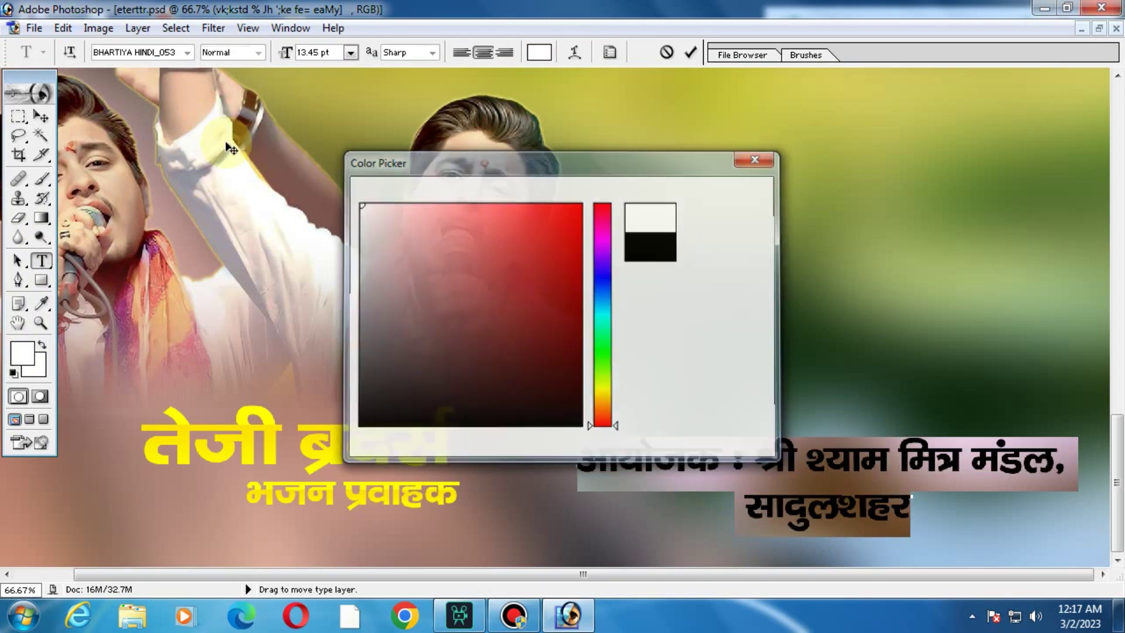
click(41, 116)
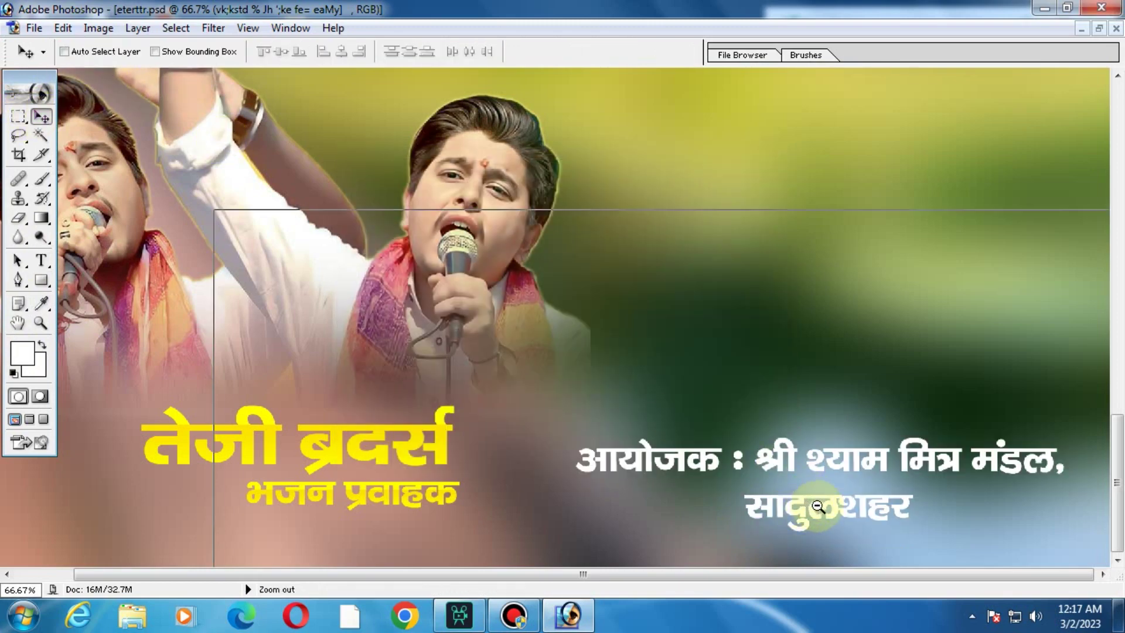
Step: Nudge the white organiser text into final position and save the poster with Ctrl+S
alt+click(814, 504)
drag(773, 532, 795, 536)
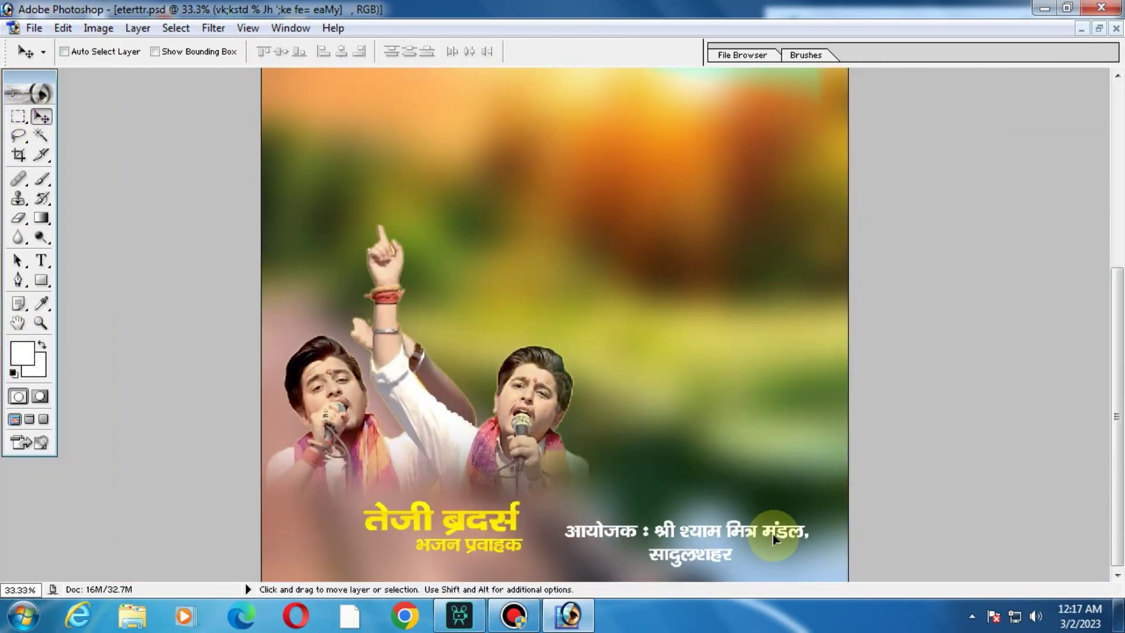
drag(793, 532, 786, 533)
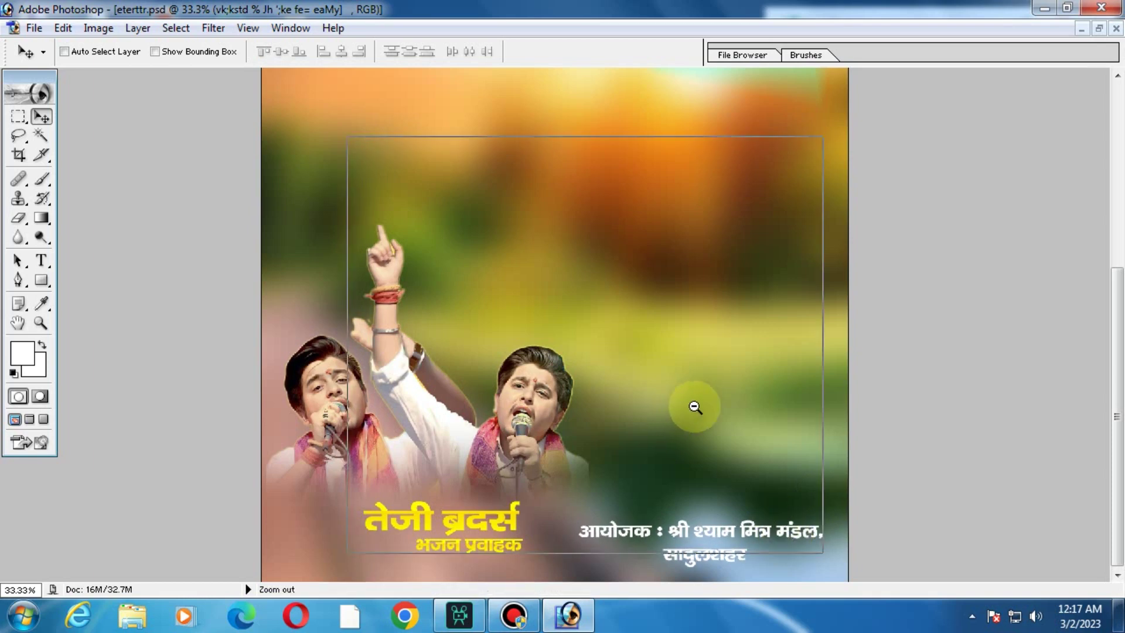
alt+click(701, 386)
key(ctrl+s)
alt+click(613, 375)
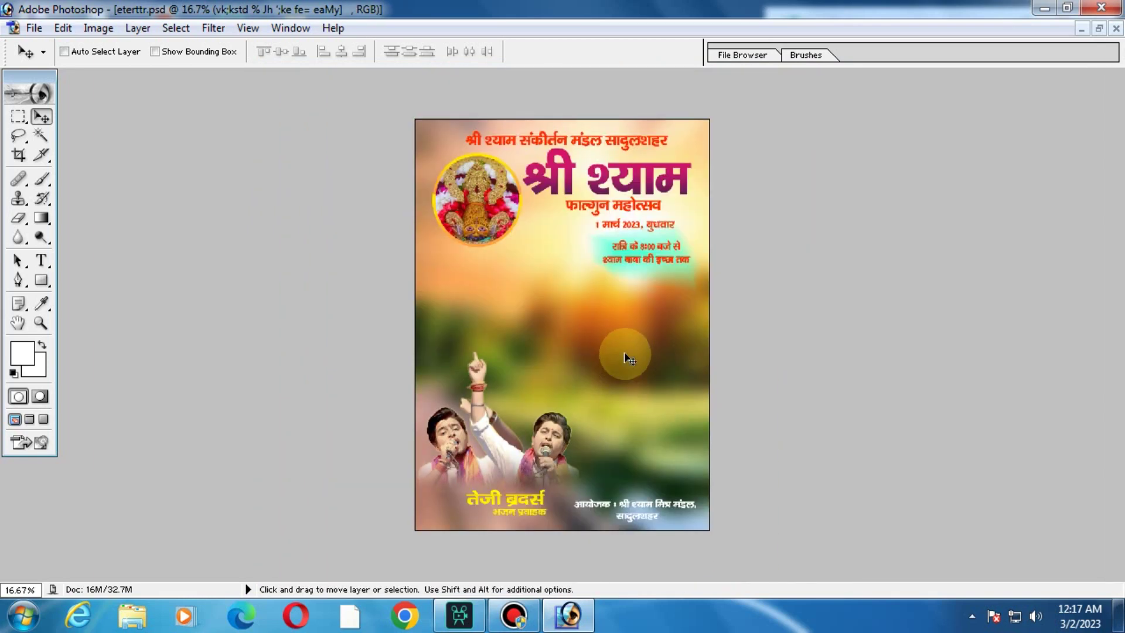
ctrl+click(595, 351)
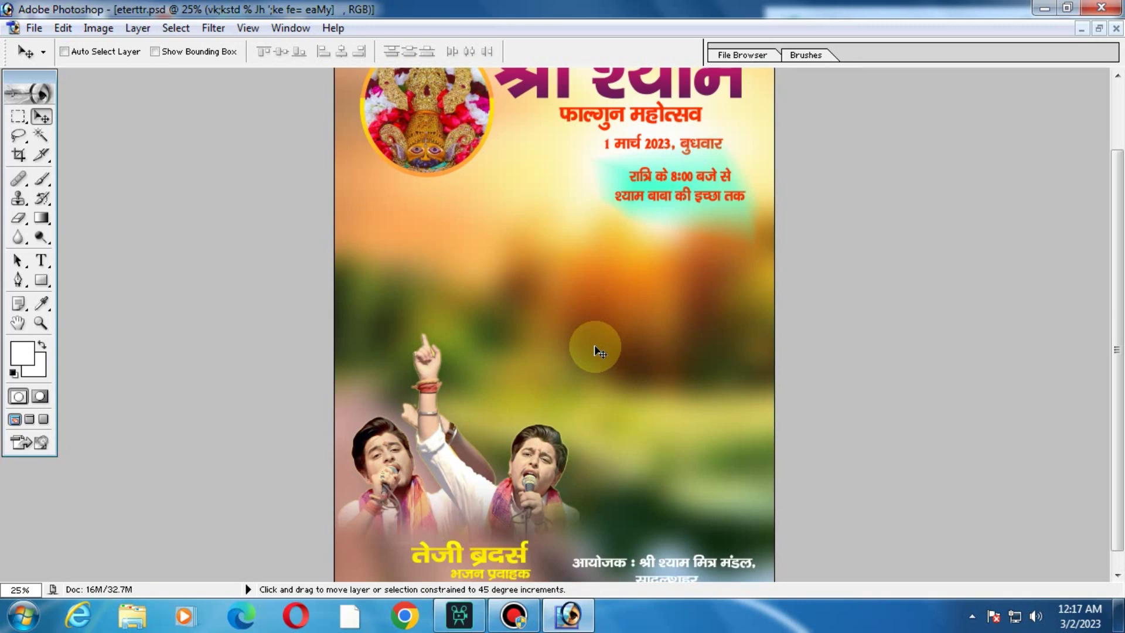
alt+click(629, 320)
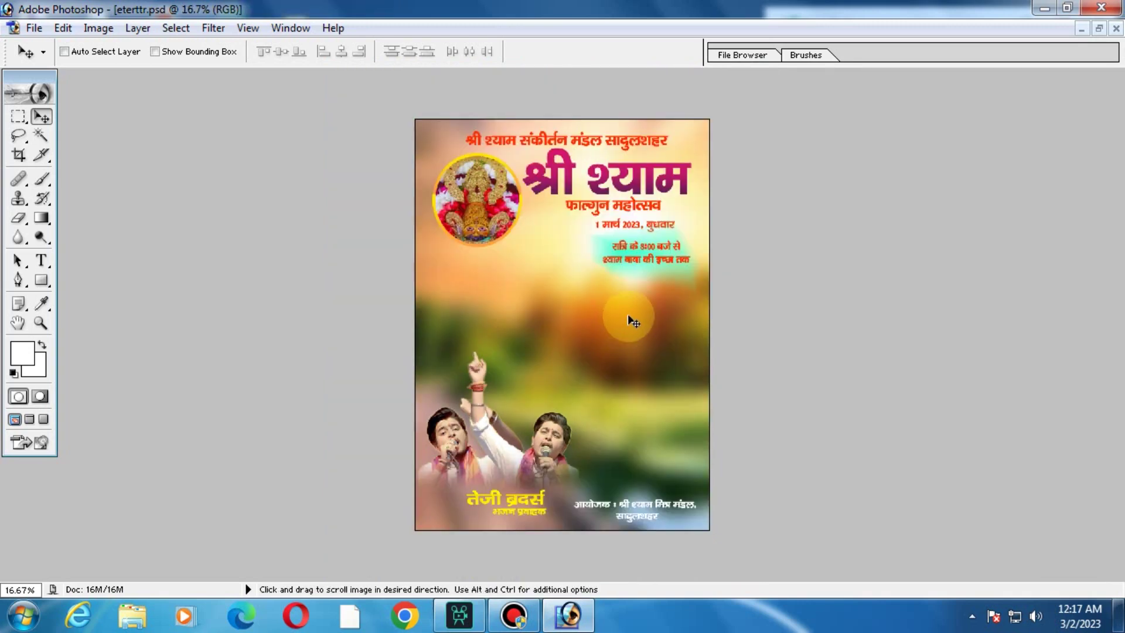
Step: Cut and paste the poster as a new layer aligned to fill the canvas
key(ctrl+space)
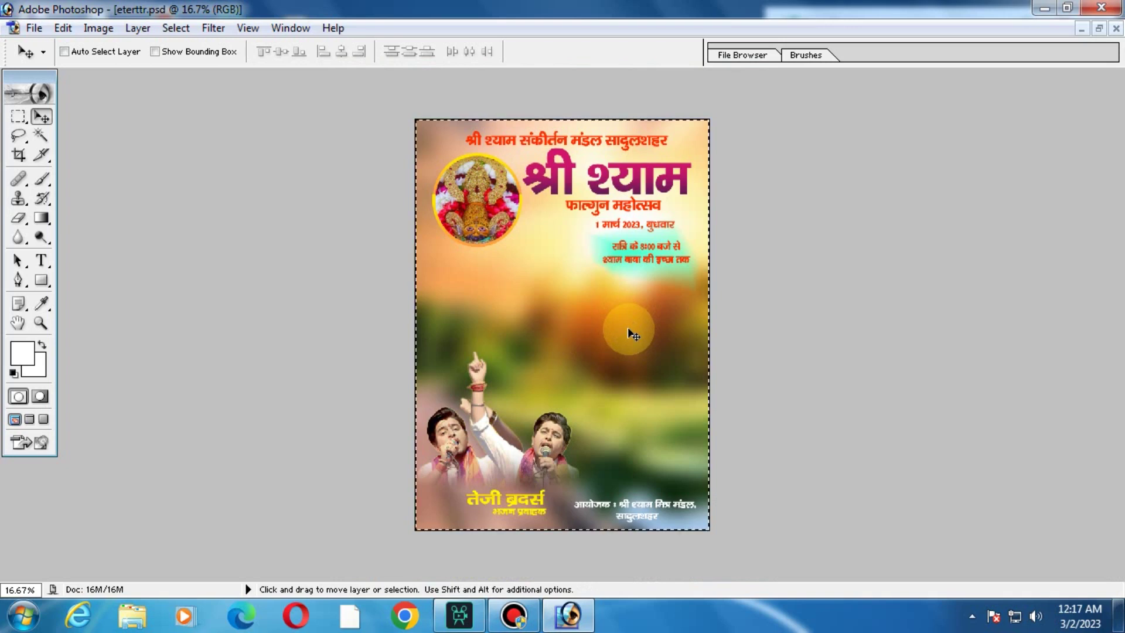
key(Delete)
key(ctrl+v)
drag(628, 327, 603, 258)
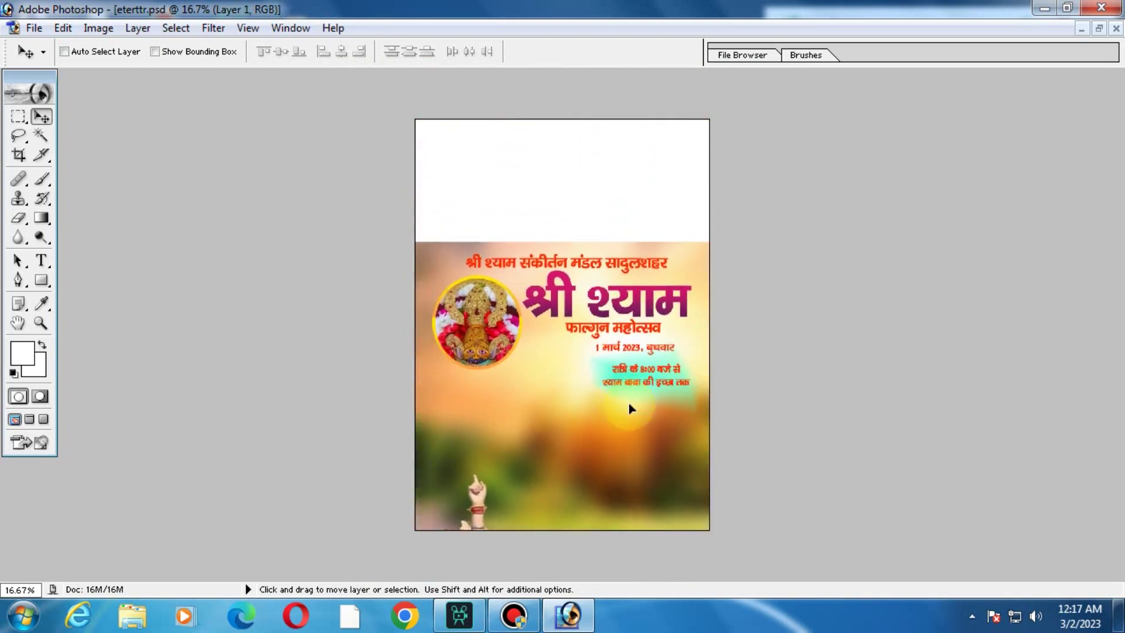
drag(606, 262, 615, 307)
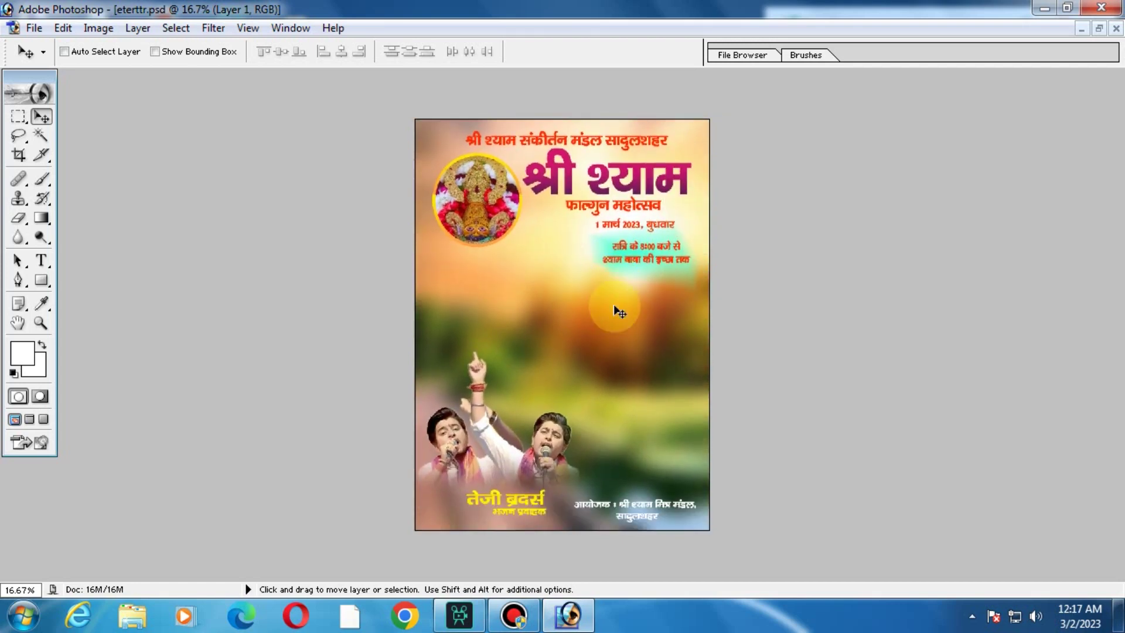
ctrl+click(577, 287)
alt+click(581, 264)
Step: Select the Background layer and delete it, confirming the prompt
right_click(586, 256)
click(608, 280)
right_click(569, 256)
click(579, 280)
right_click(602, 270)
click(611, 294)
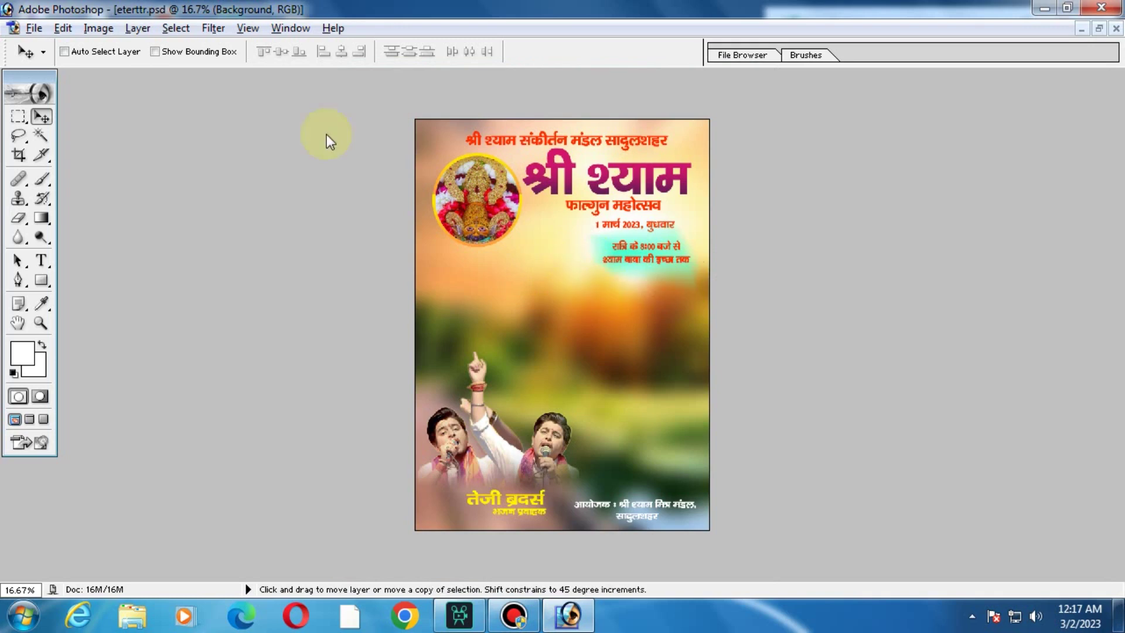
click(128, 34)
mouse_move(165, 86)
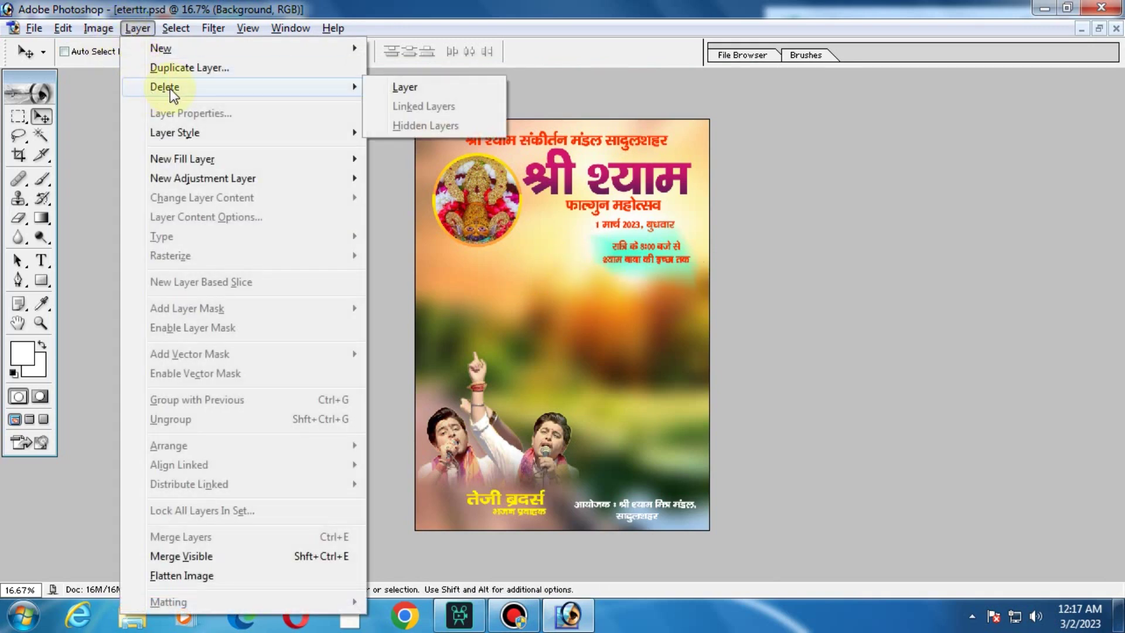
click(389, 90)
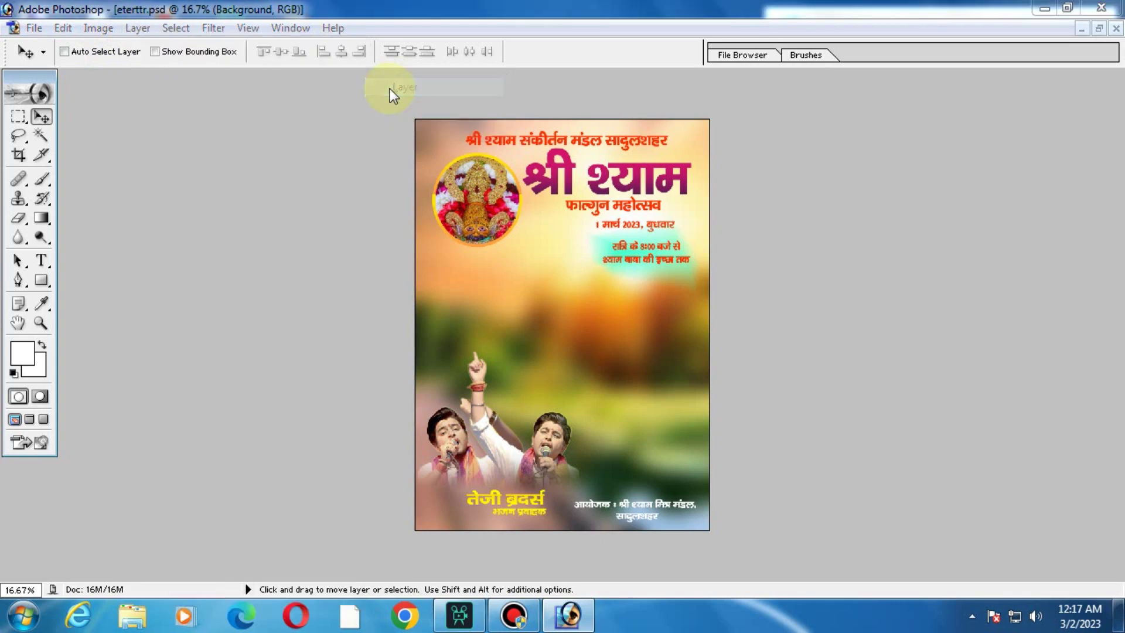
click(530, 249)
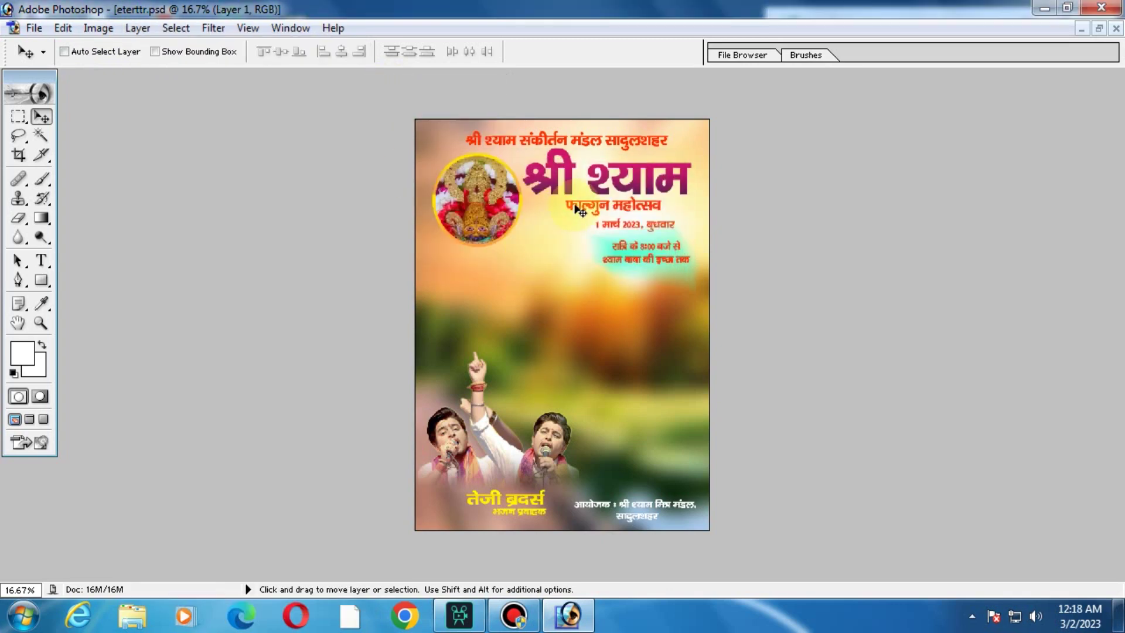
Step: Undo an accidental poster shift and check the layers under the poster
drag(598, 220, 599, 220)
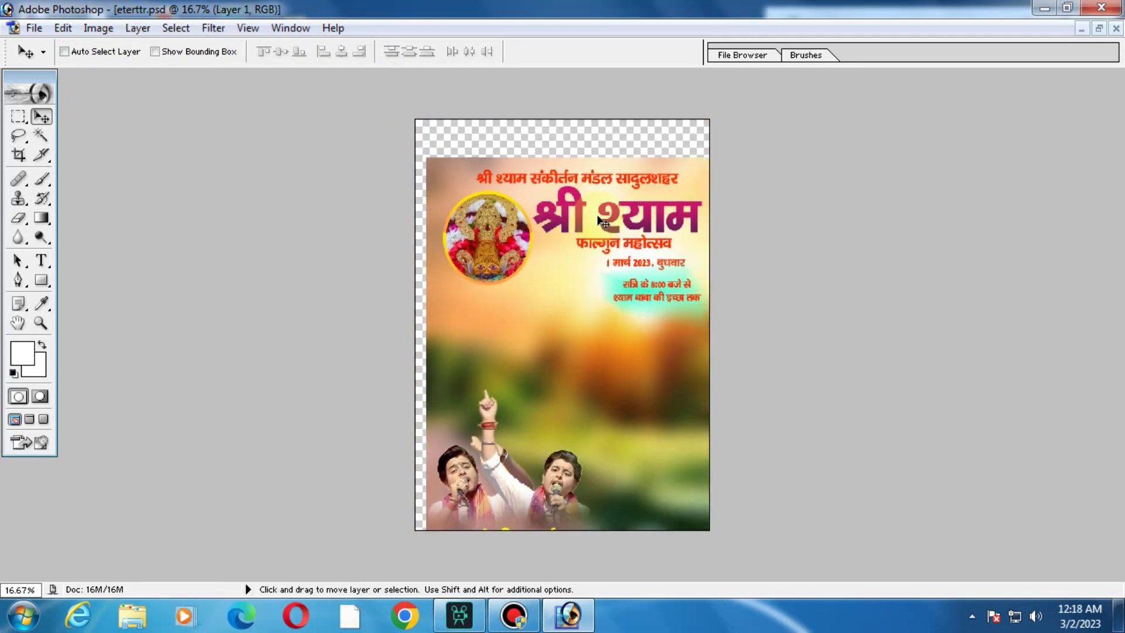
key(ctrl+z)
ctrl+click(573, 246)
right_click(571, 322)
right_click(577, 345)
click(586, 353)
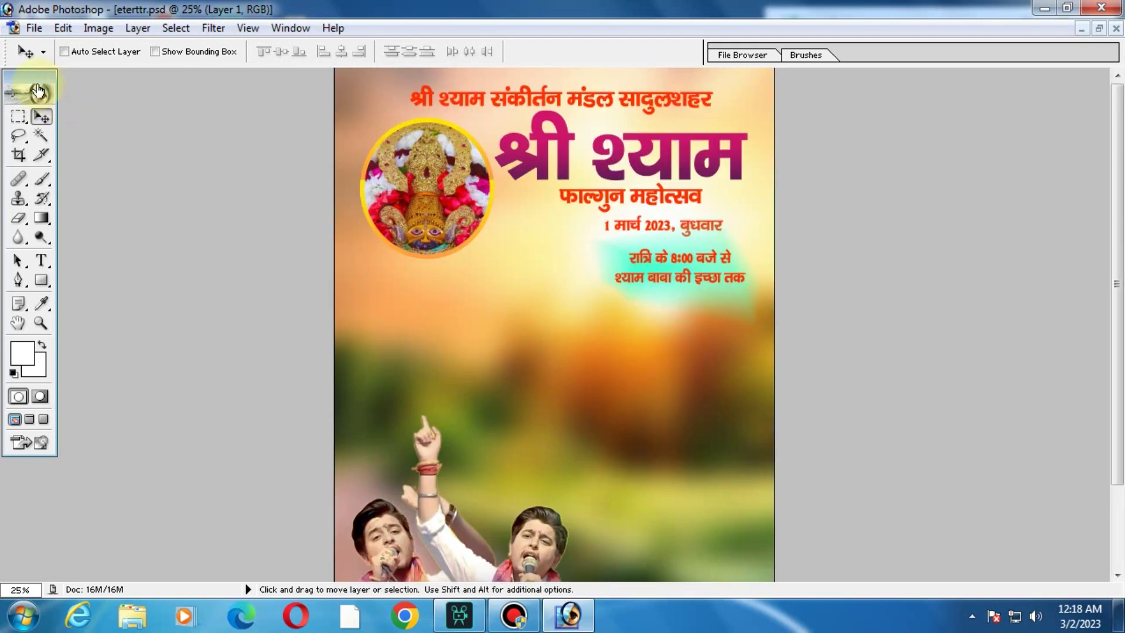
Step: Start a cloud-shaped selection from overlapping ellipses across the poster's middle
drag(22, 114, 62, 133)
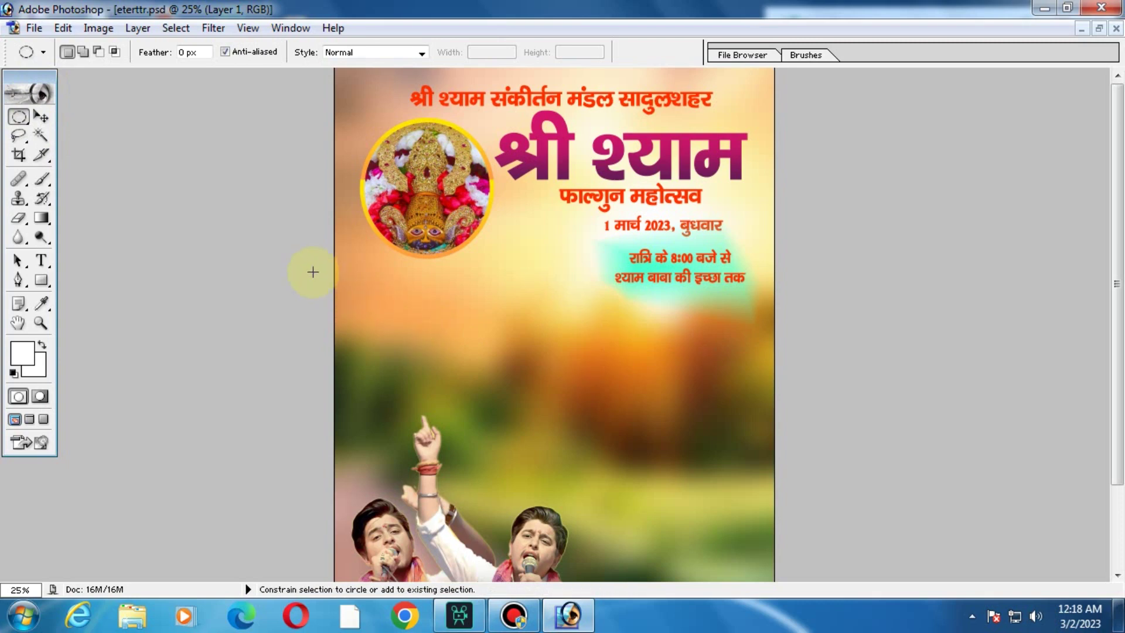
drag(313, 272, 431, 381)
drag(416, 287, 528, 397)
drag(466, 253, 483, 290)
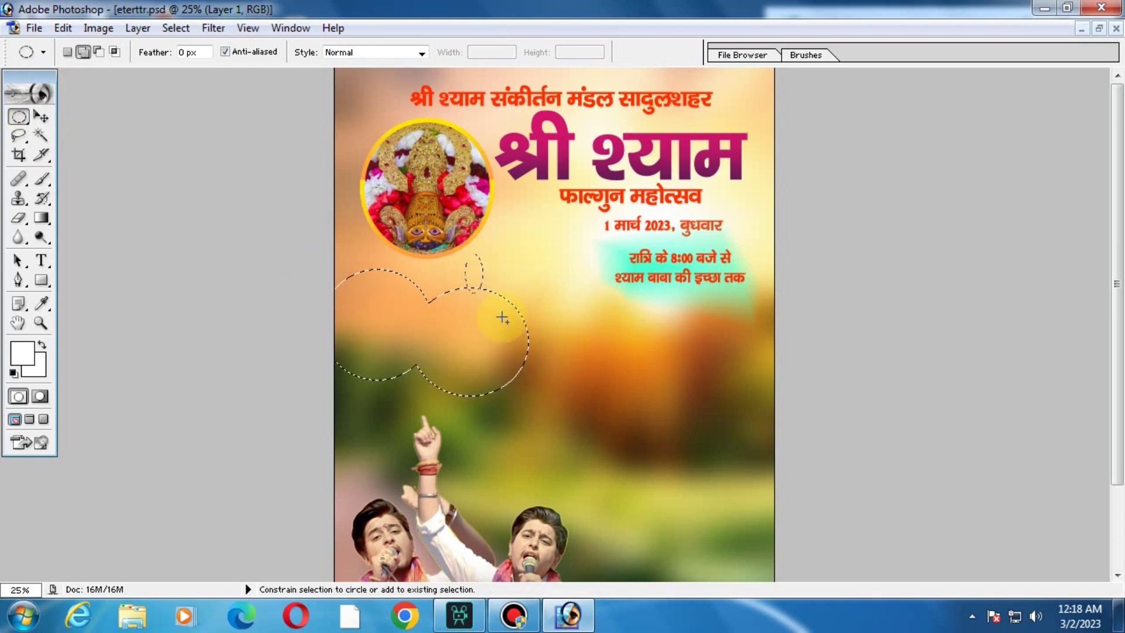
mouse_move(423, 254)
mouse_down()
mouse_move(512, 293)
mouse_move(604, 378)
mouse_up()
drag(508, 339, 620, 438)
drag(475, 363, 545, 440)
drag(416, 356, 478, 411)
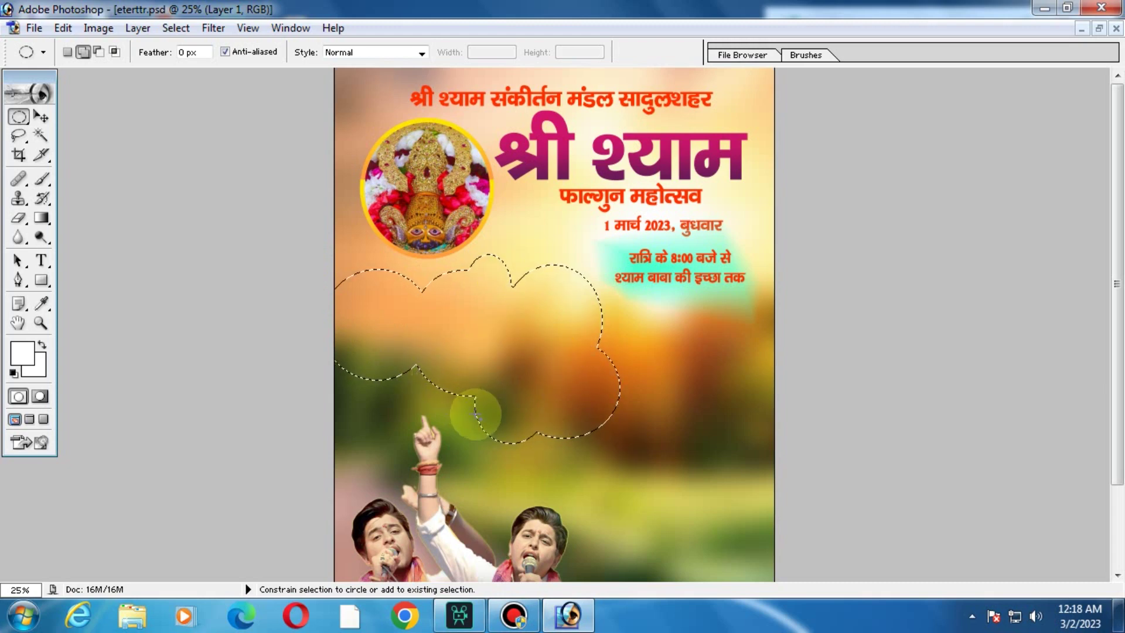
drag(343, 349, 385, 407)
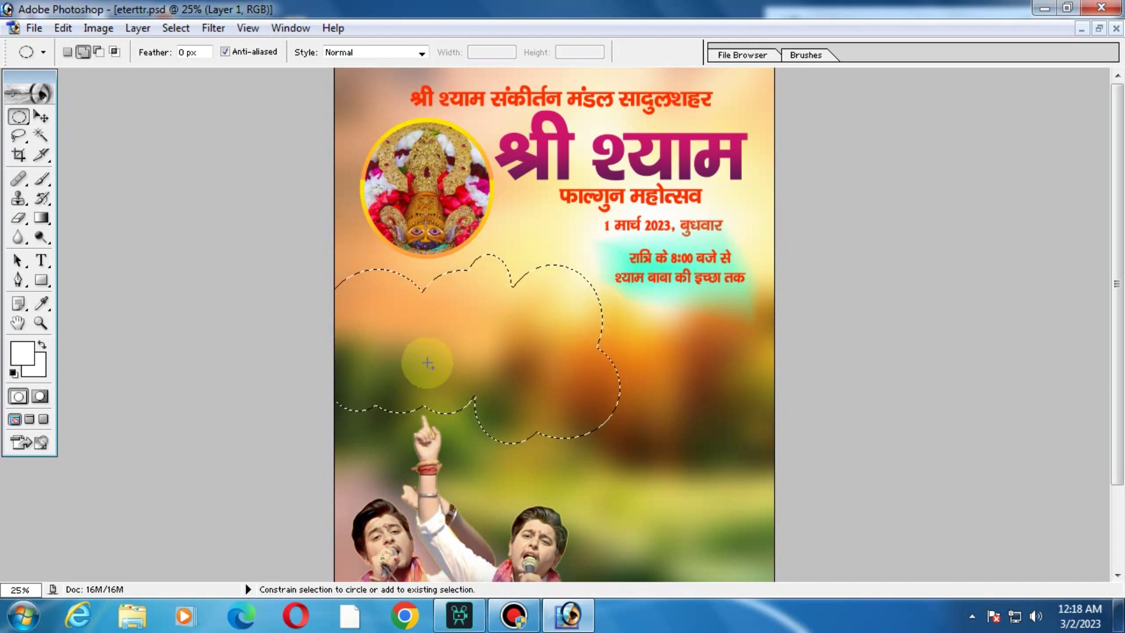
drag(477, 392, 607, 486)
Step: Extend the cloud selection to the right edge with bulges along top and bottom
drag(689, 472, 573, 301)
drag(648, 337, 780, 499)
drag(707, 323, 756, 381)
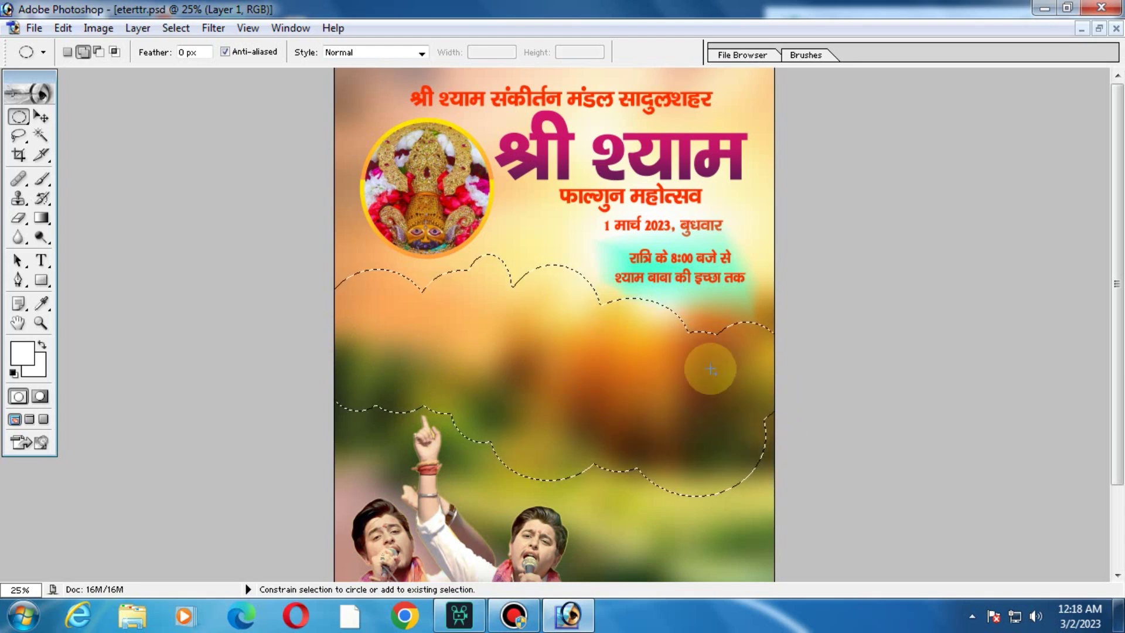
drag(574, 430, 768, 518)
drag(650, 496, 658, 339)
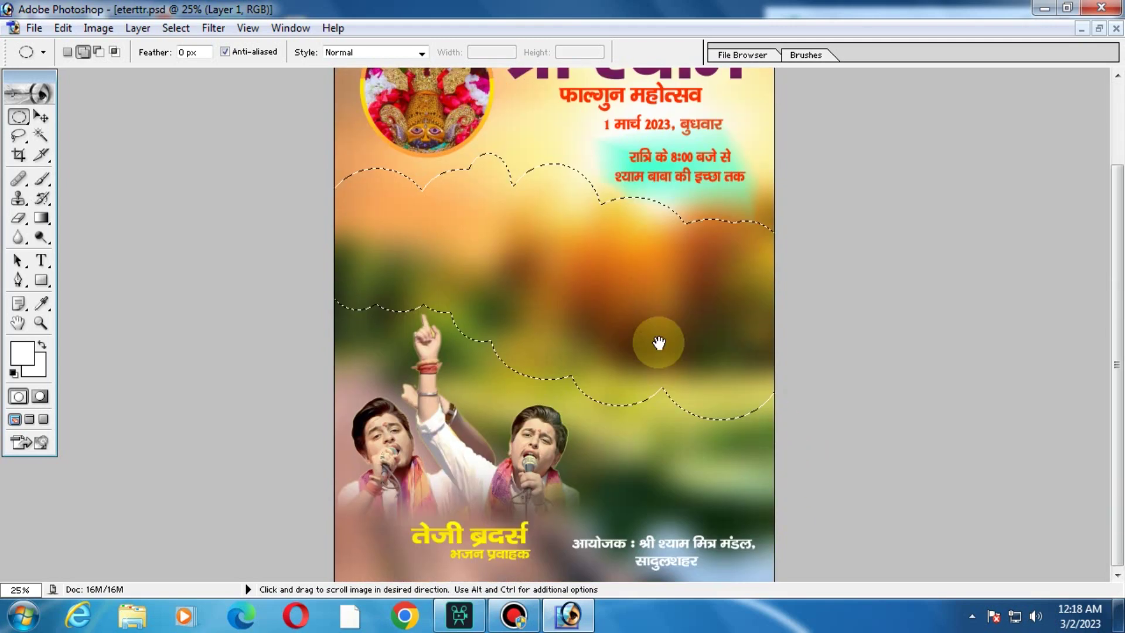
drag(583, 360, 466, 345)
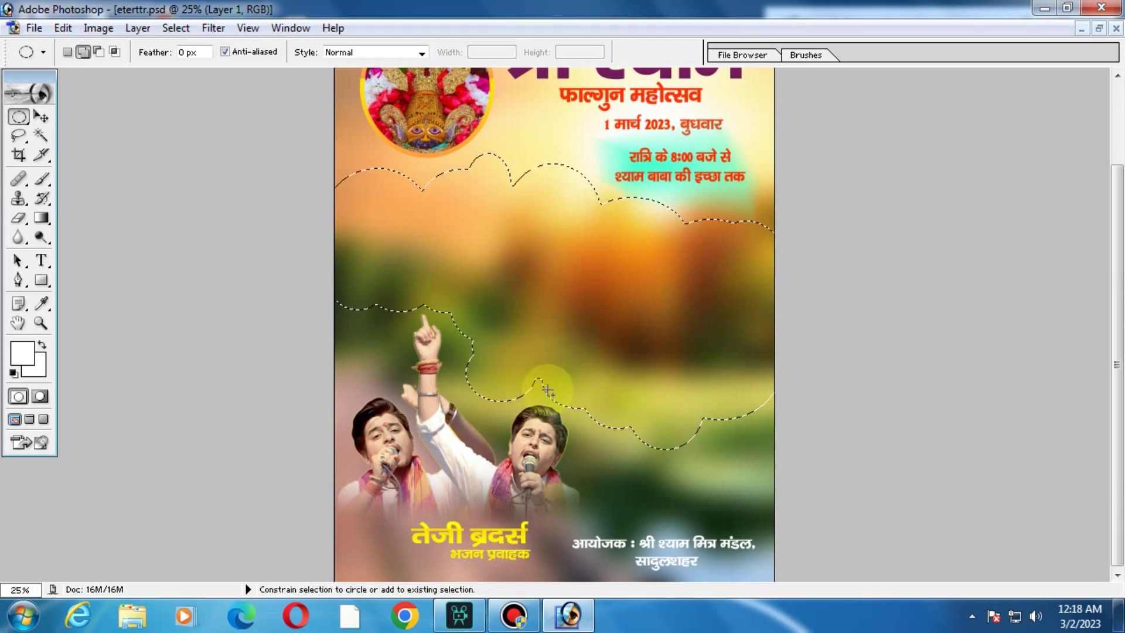
drag(467, 344, 557, 400)
drag(701, 364, 768, 452)
drag(624, 258, 732, 263)
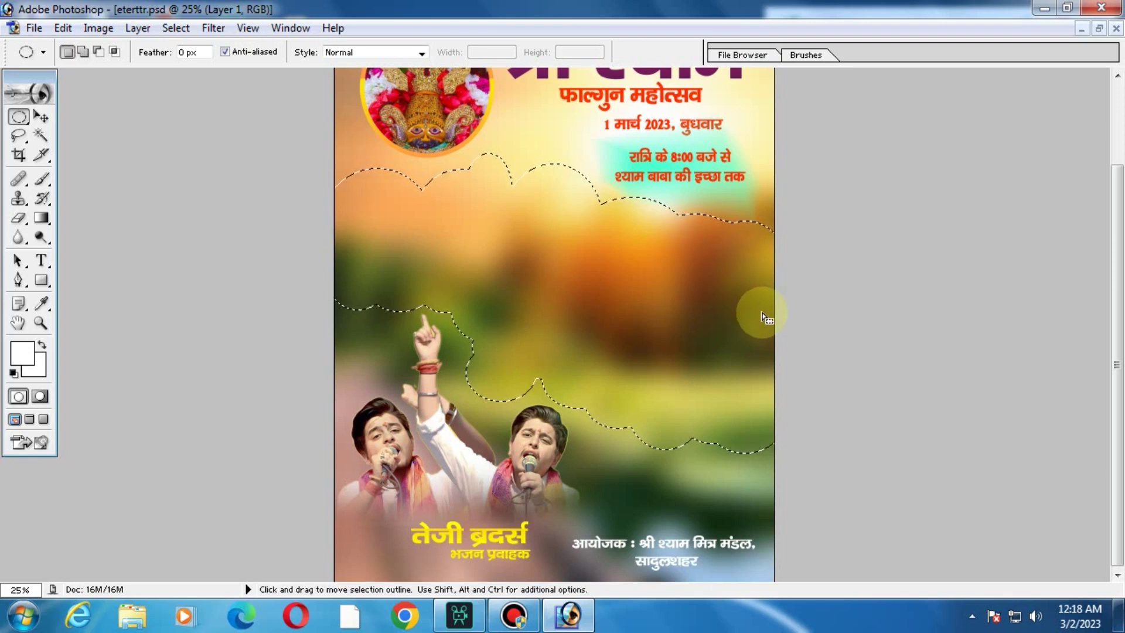
Step: Delete the poster inside the cloud selection, leaving a transparent hole
key(Delete)
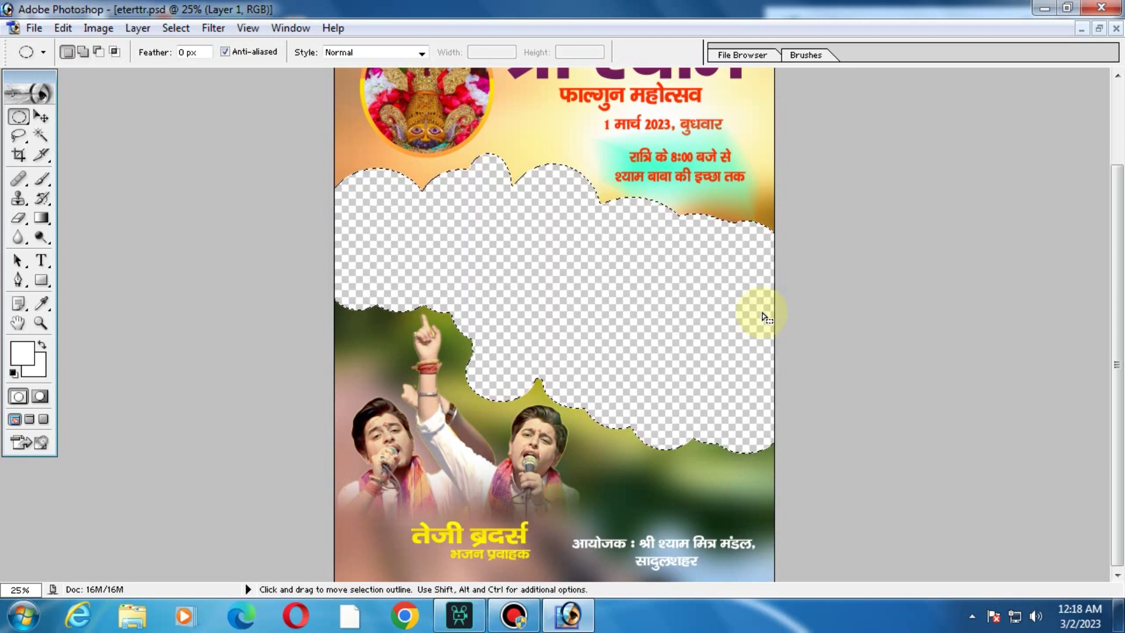
key(ctrl+minus)
click(632, 324)
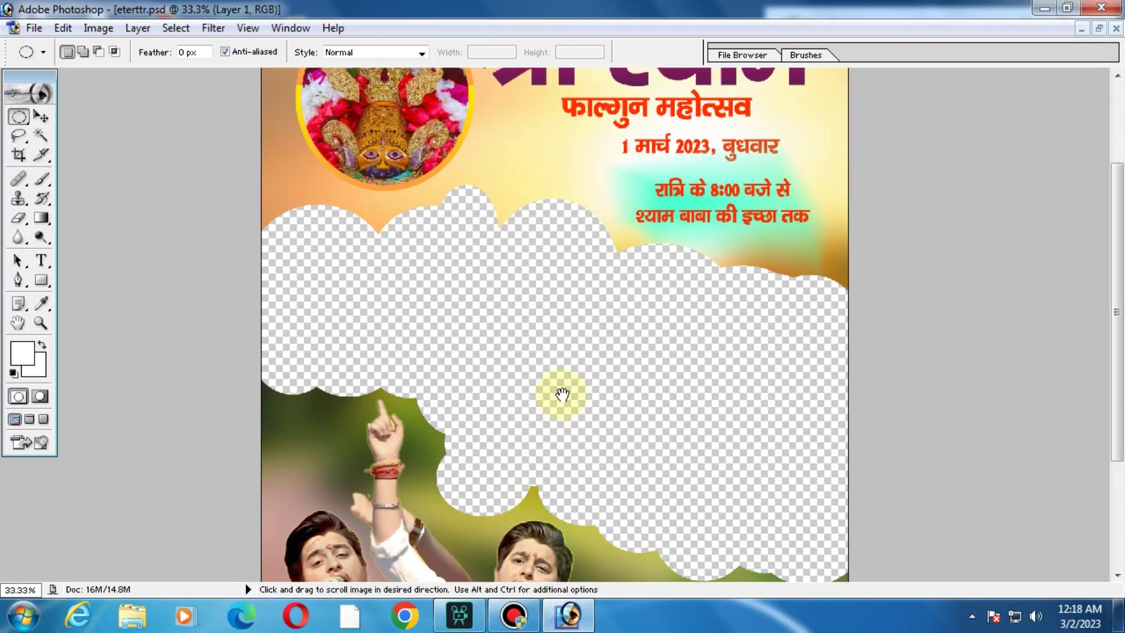
scroll(615, 349, down, 2)
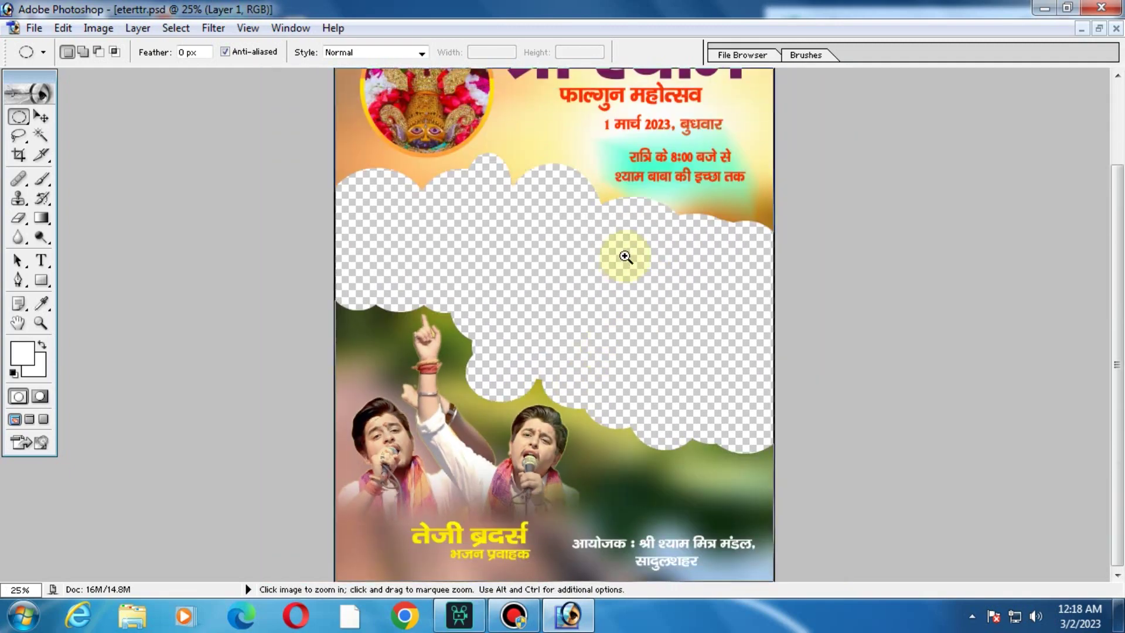
scroll(621, 375, up, 2)
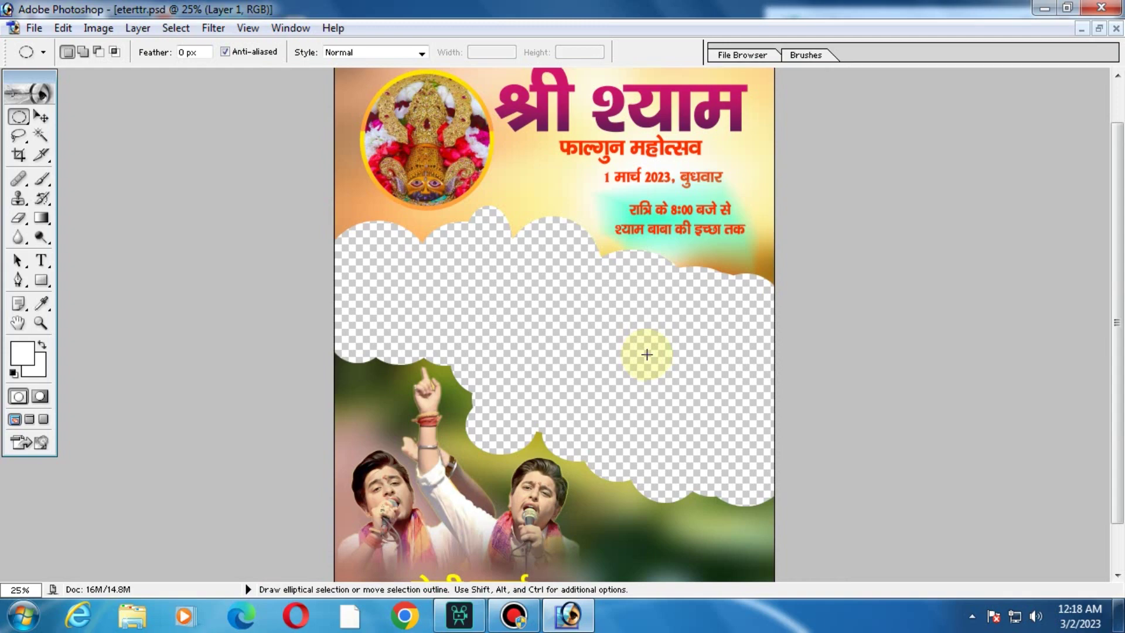
ctrl+alt+click(628, 358)
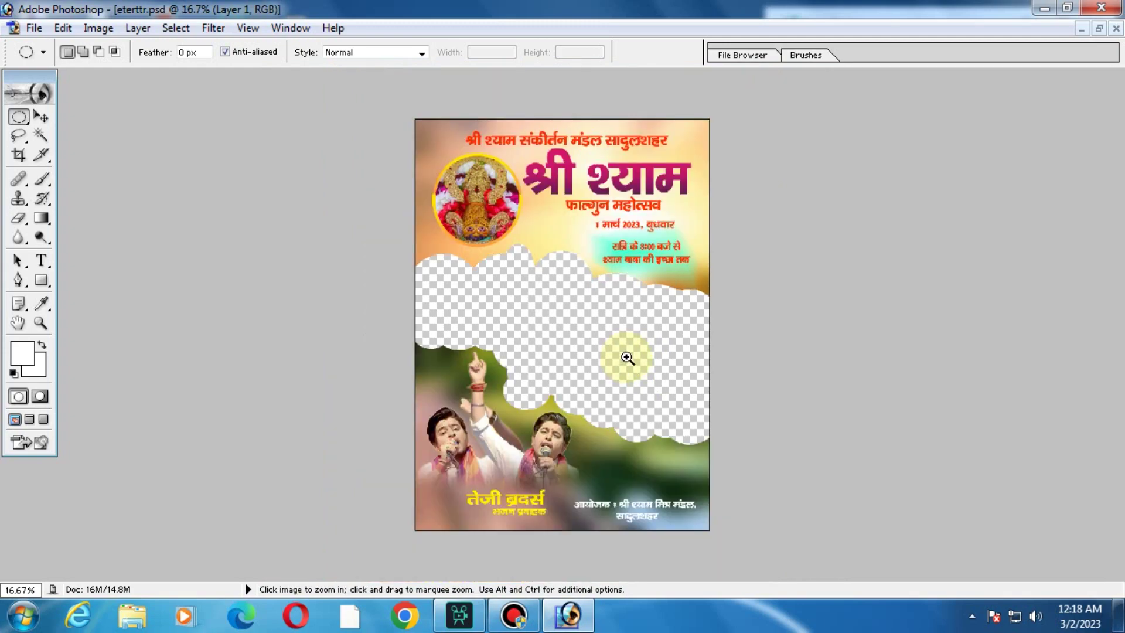
Step: Save a PNG copy of the cloud-cut poster named 'bhajan flex', then switch to Movavi
key(ctrl+shift+s)
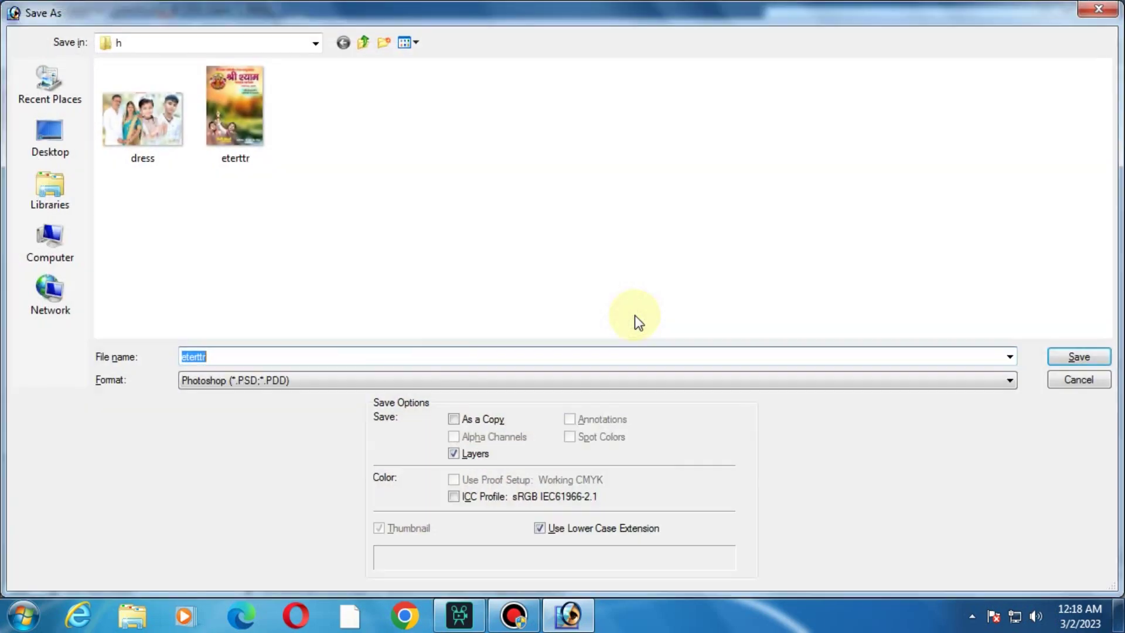
click(546, 384)
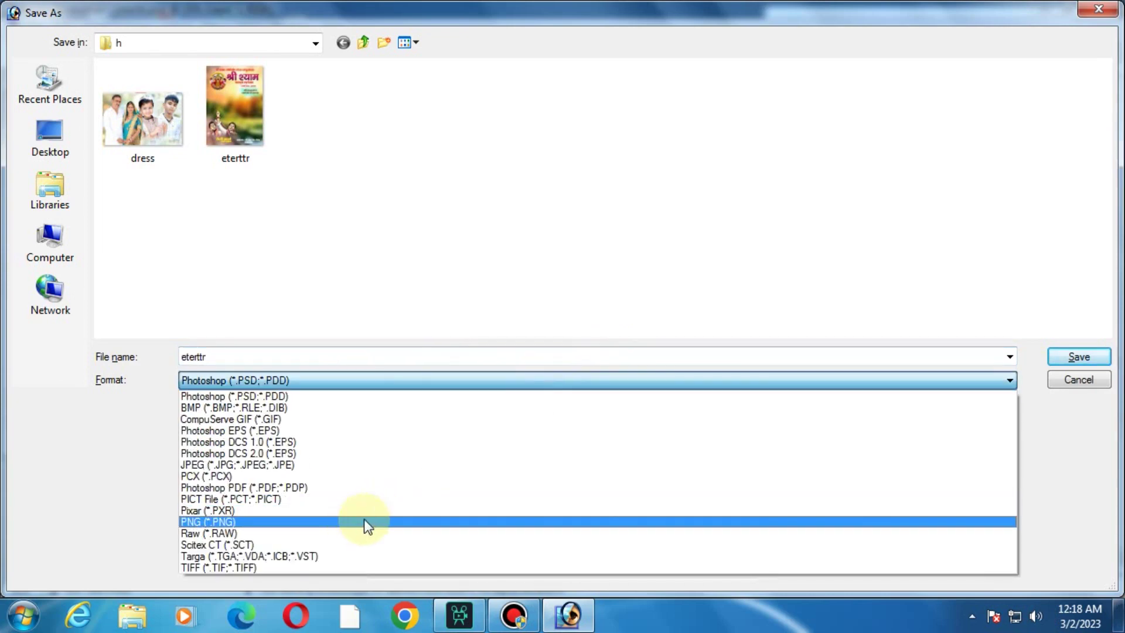
click(275, 521)
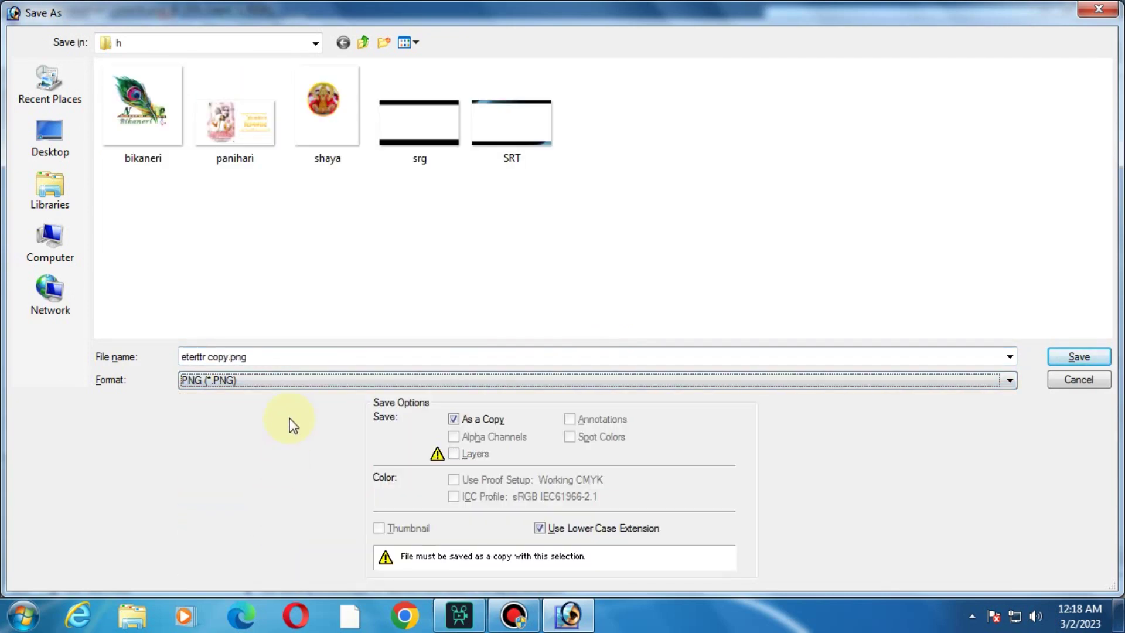
click(290, 362)
text(bhajan flex)
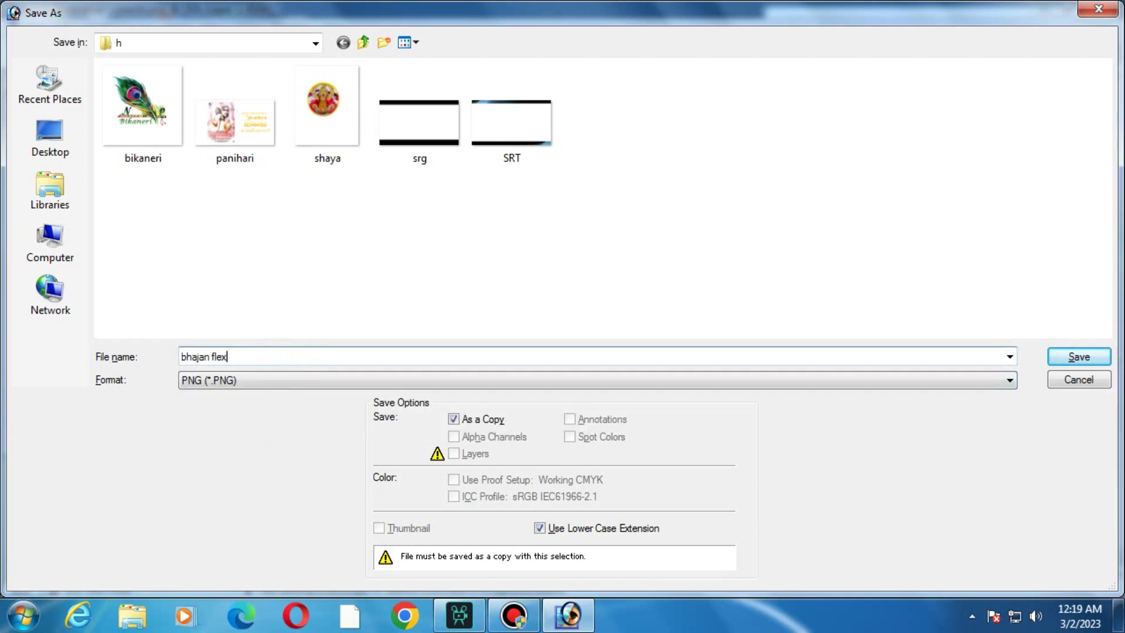
key(Return)
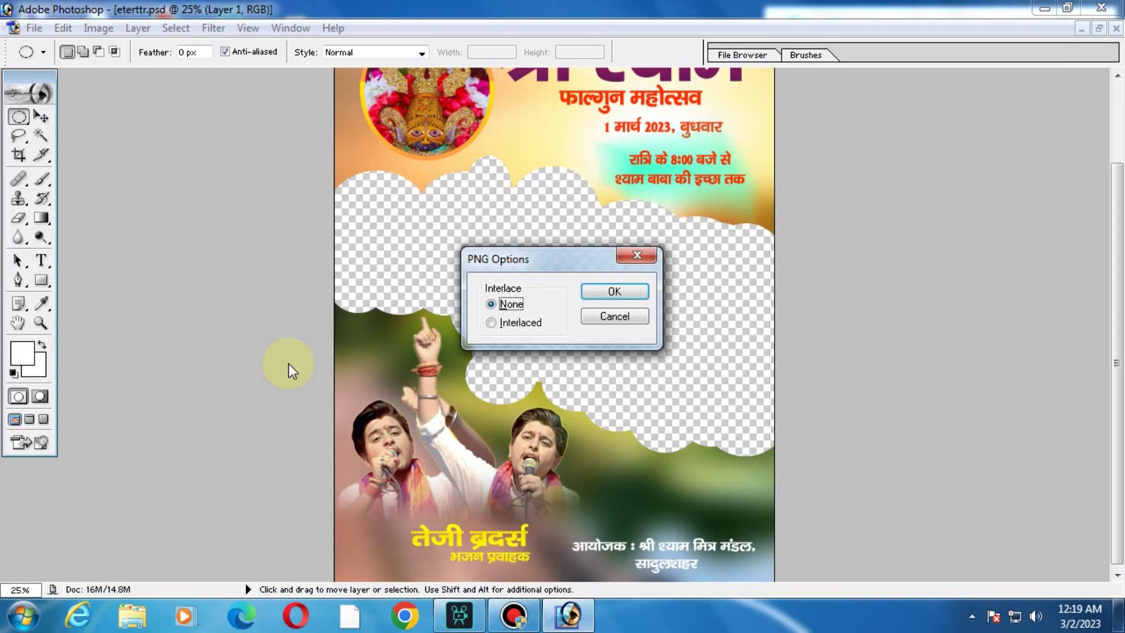
key(Return)
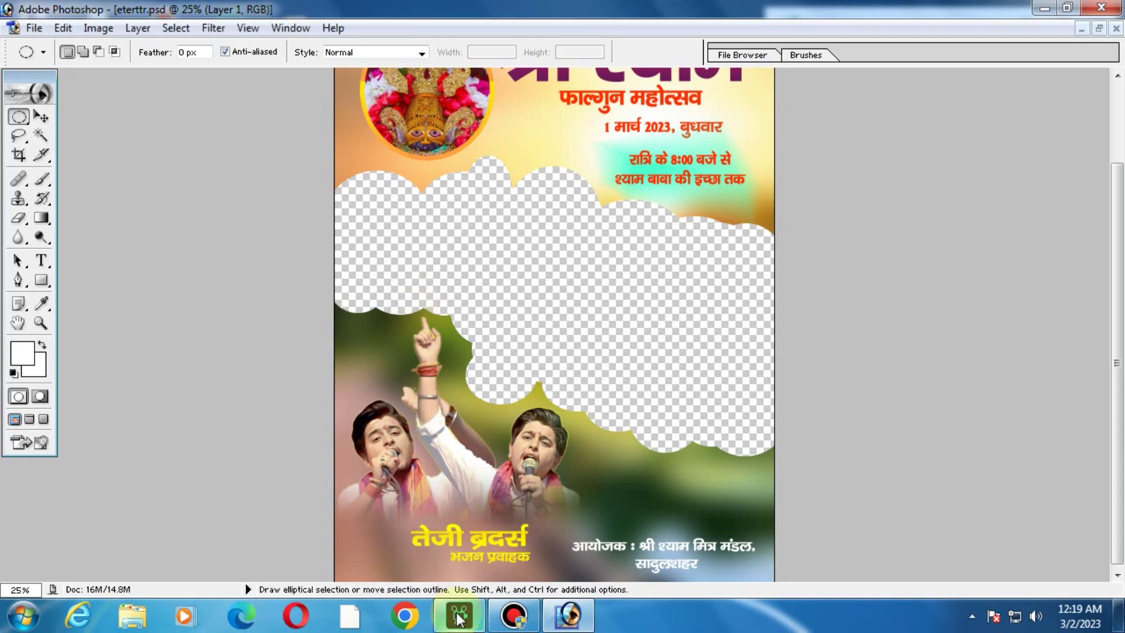
mouse_move(459, 615)
click(696, 354)
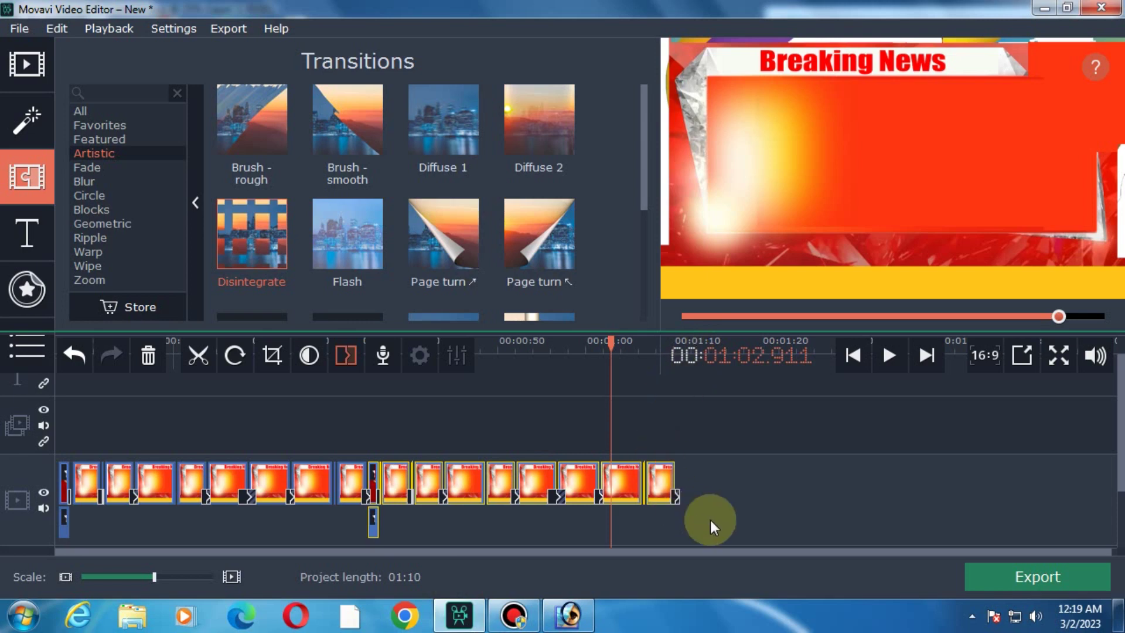
Step: Start a new empty project, discarding the unsaved changes to the old one
mouse_move(715, 515)
mouse_down()
mouse_move(7, 382)
mouse_move(4, 394)
mouse_up()
click(24, 29)
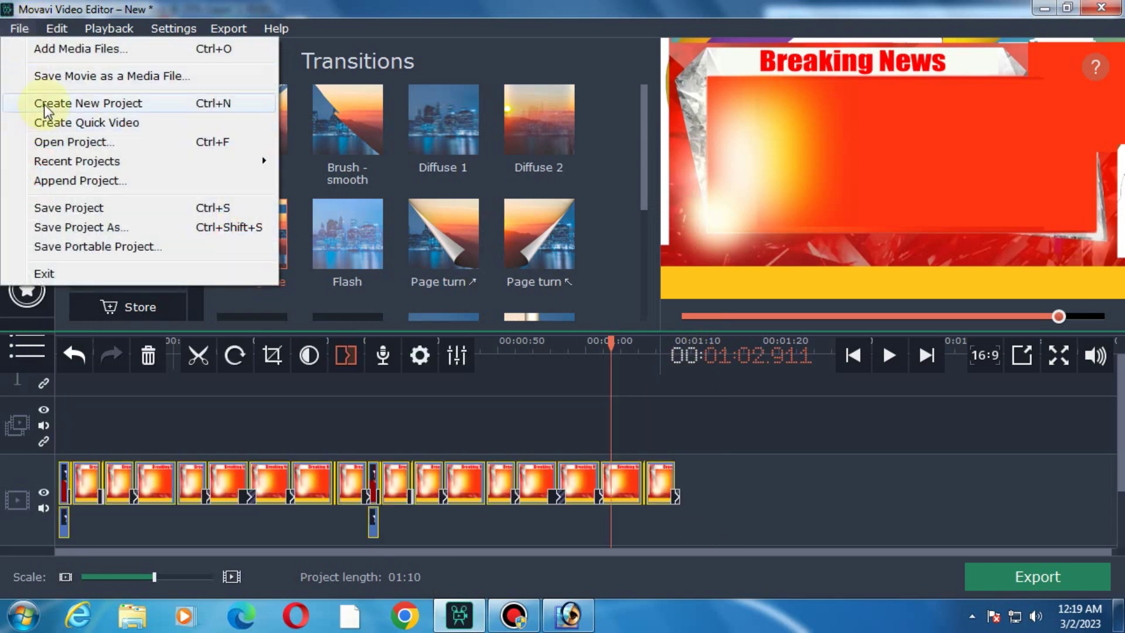
click(61, 104)
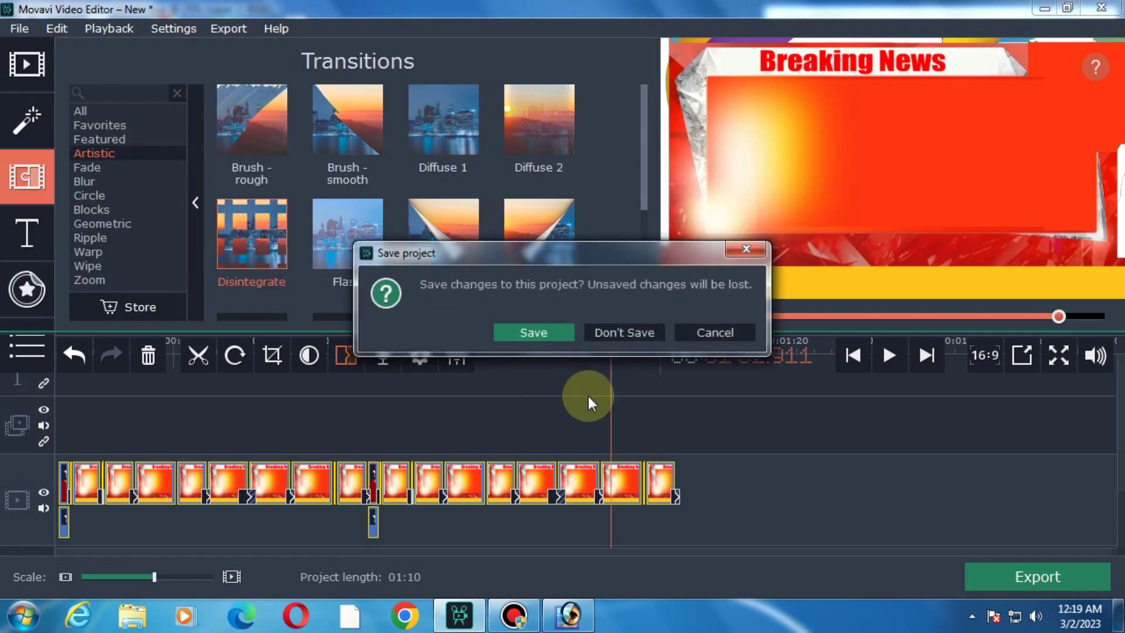
click(610, 334)
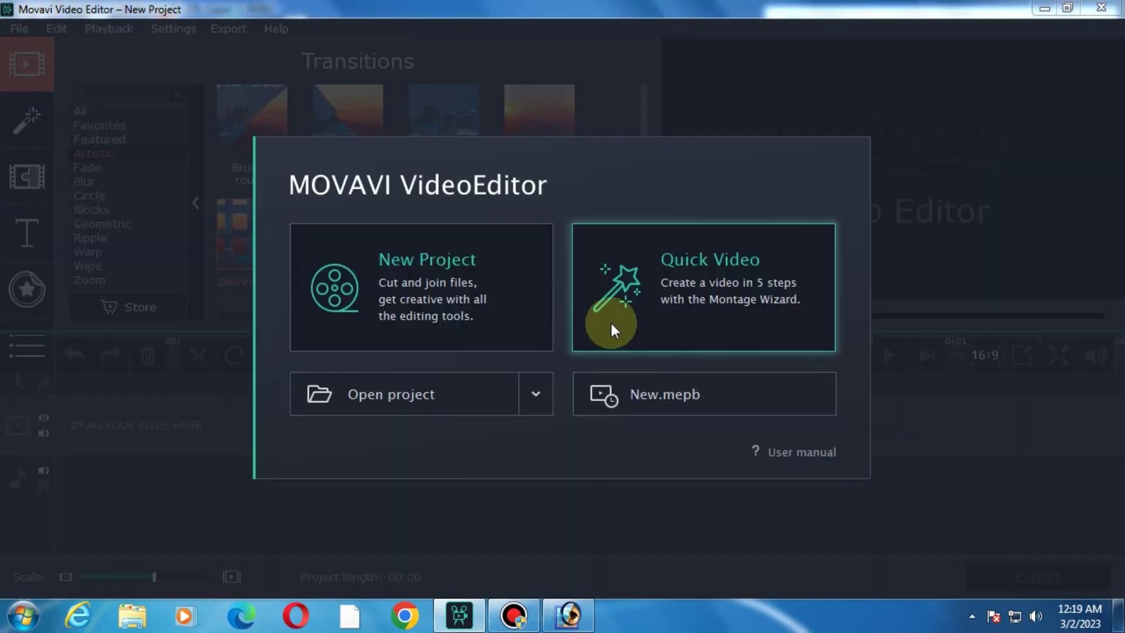
key(Escape)
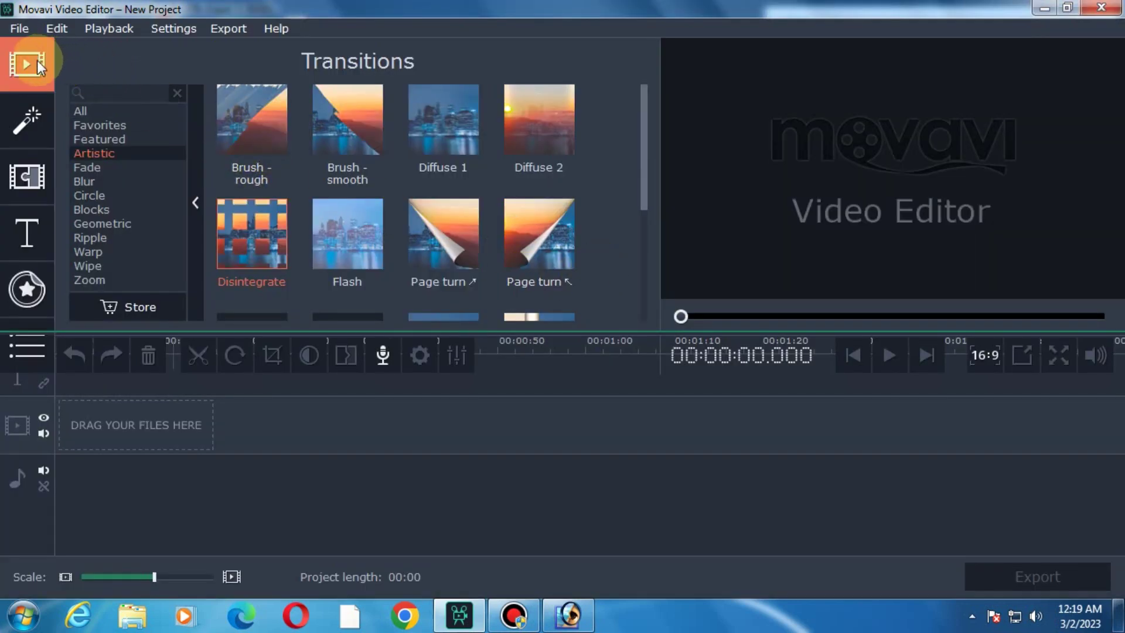
Step: Import the bhajan flex poster image from C:\14\h onto the timeline
click(40, 64)
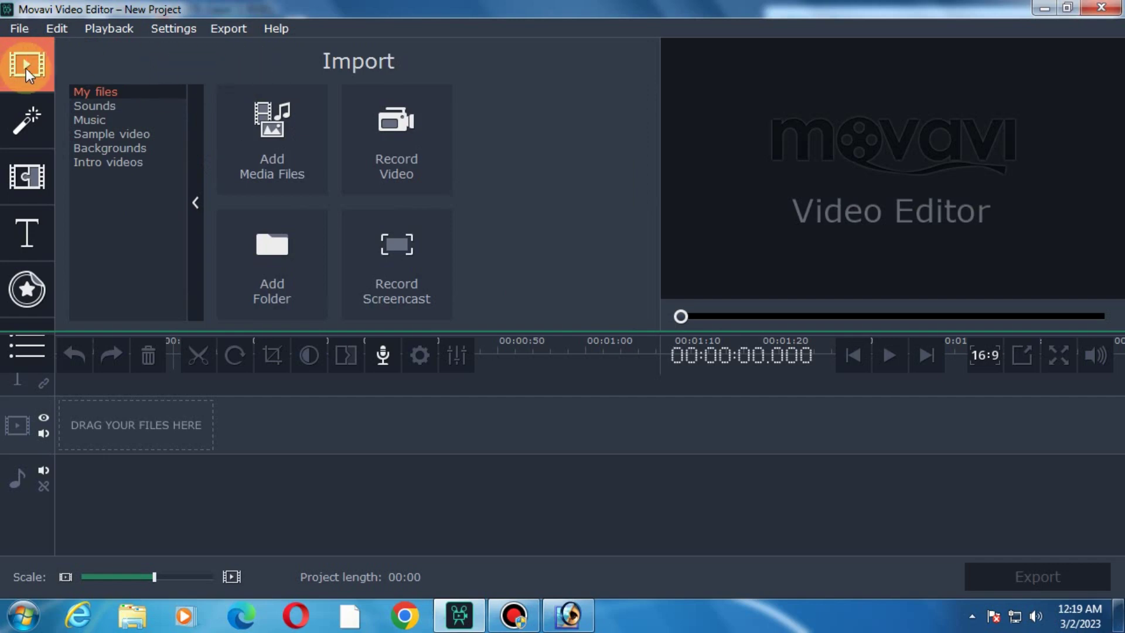
click(293, 136)
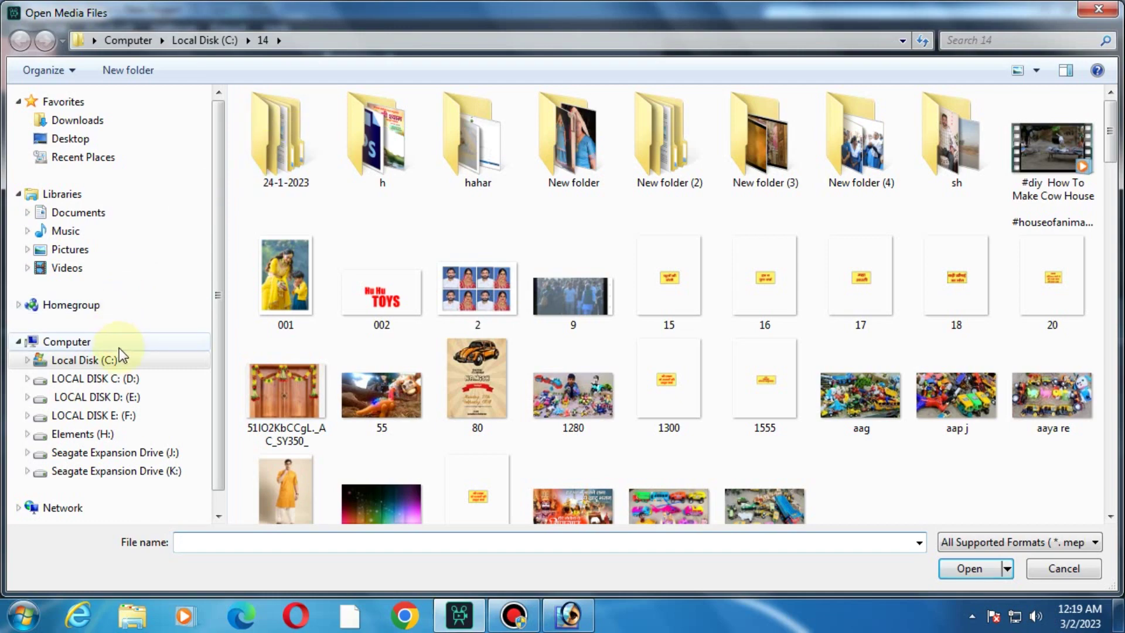
click(126, 358)
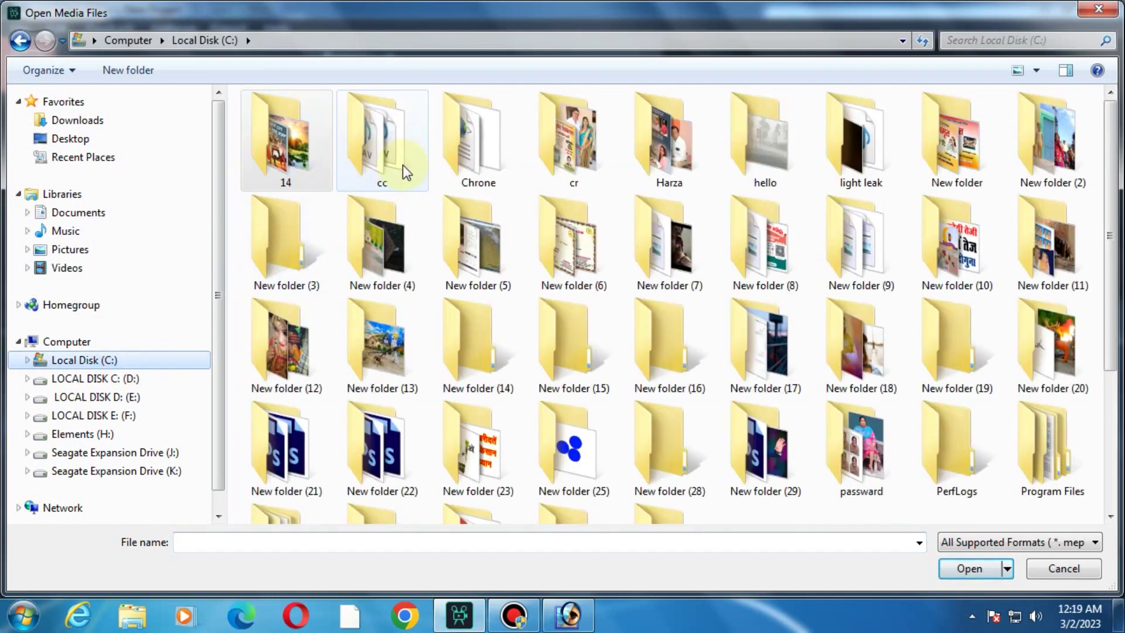
double_click(287, 154)
double_click(385, 154)
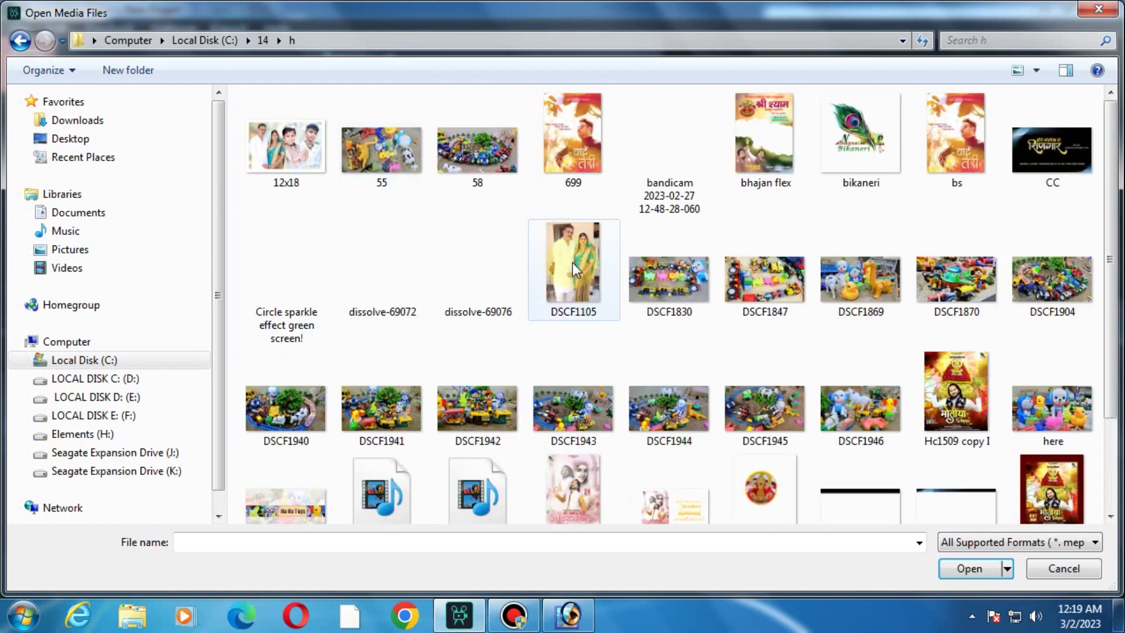
scroll(572, 269, down, 3)
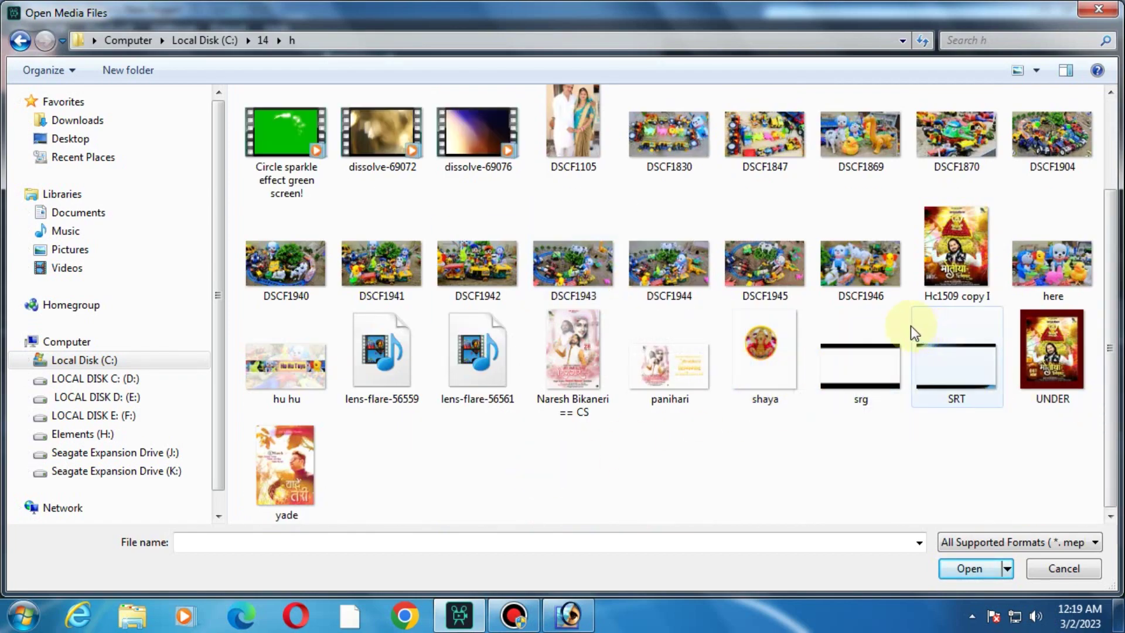
scroll(807, 311, up, 3)
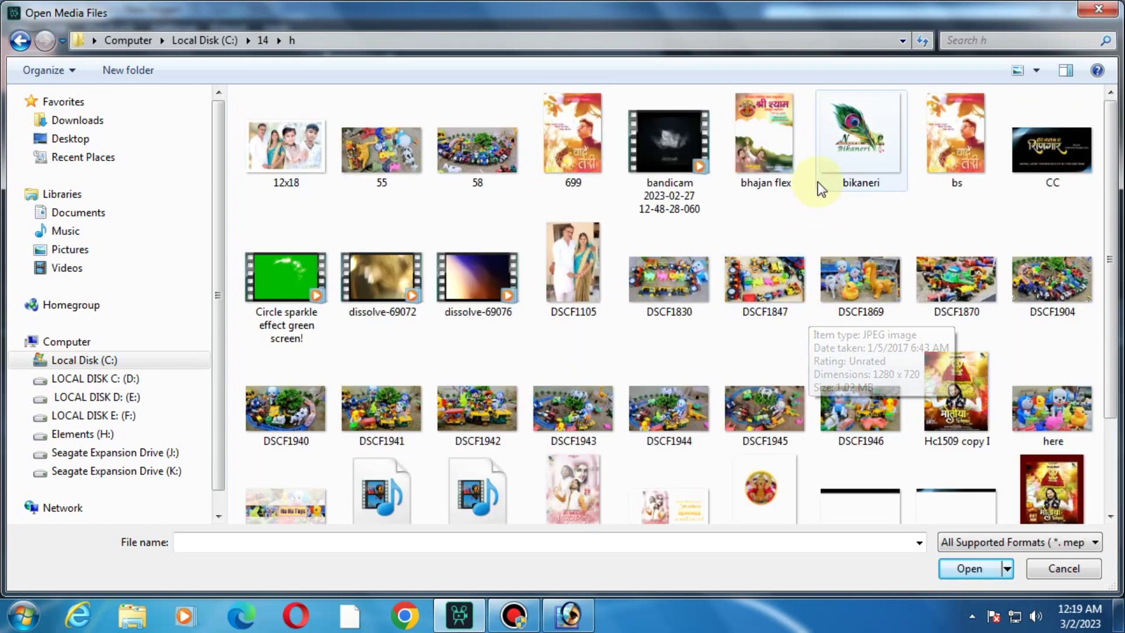
click(783, 171)
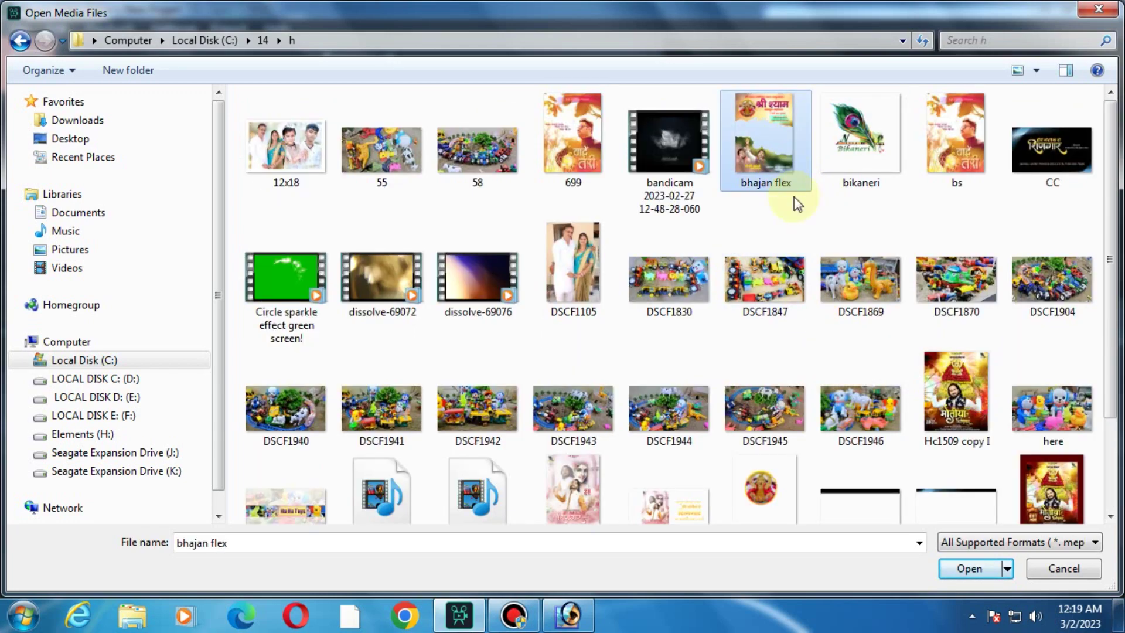
click(965, 568)
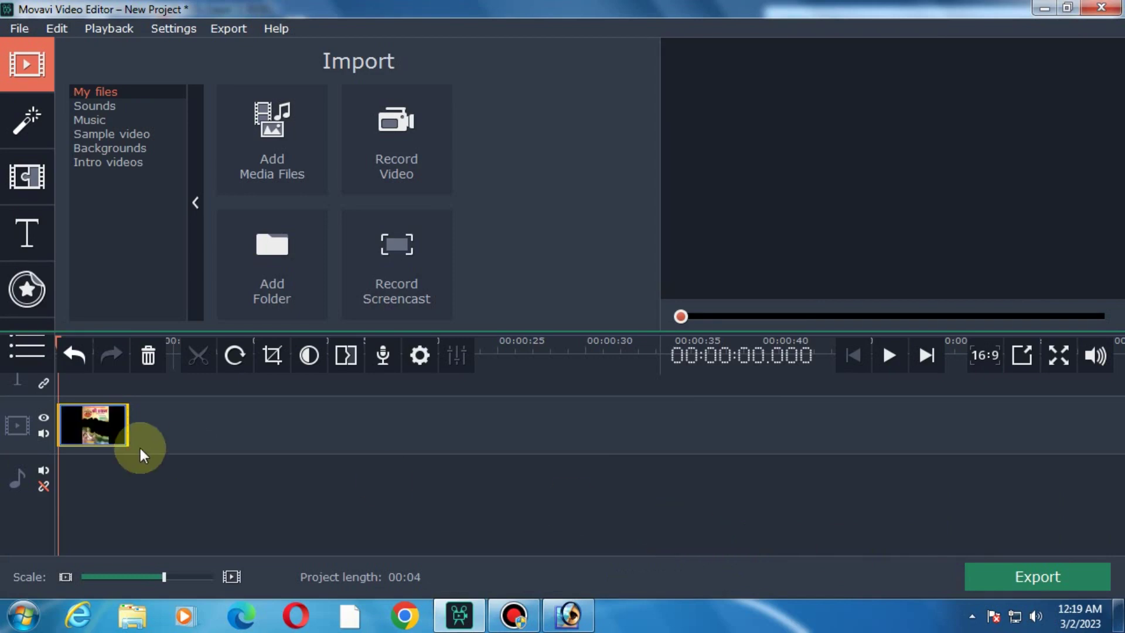
Step: Stretch the bhajan flex clip to about 16 seconds and set the frame aspect to 1:1
drag(132, 429, 351, 444)
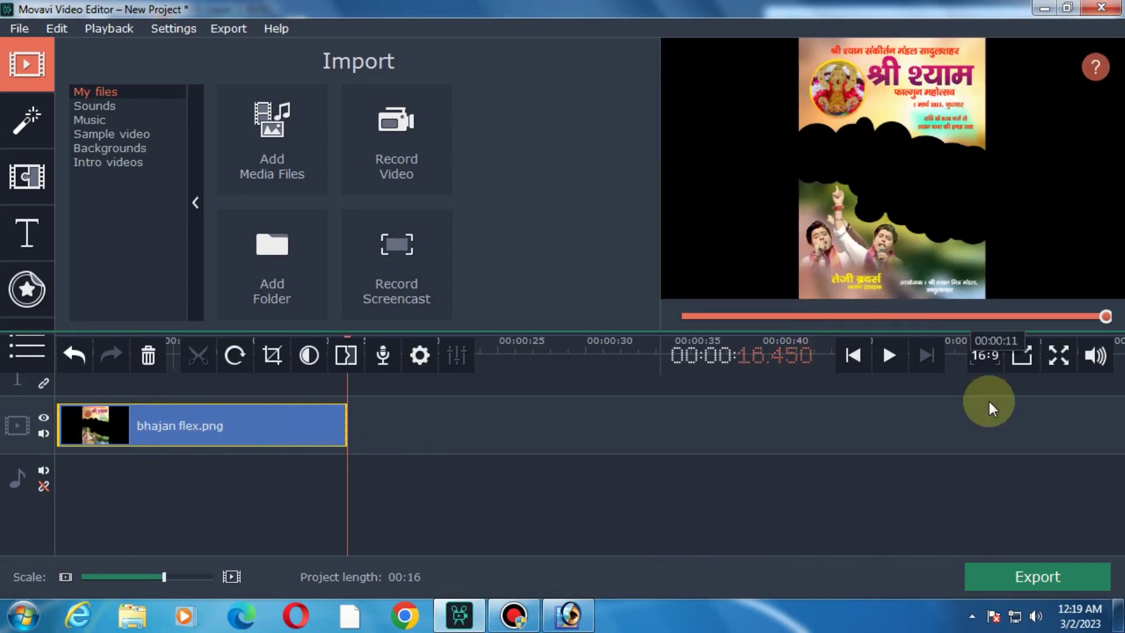
click(990, 359)
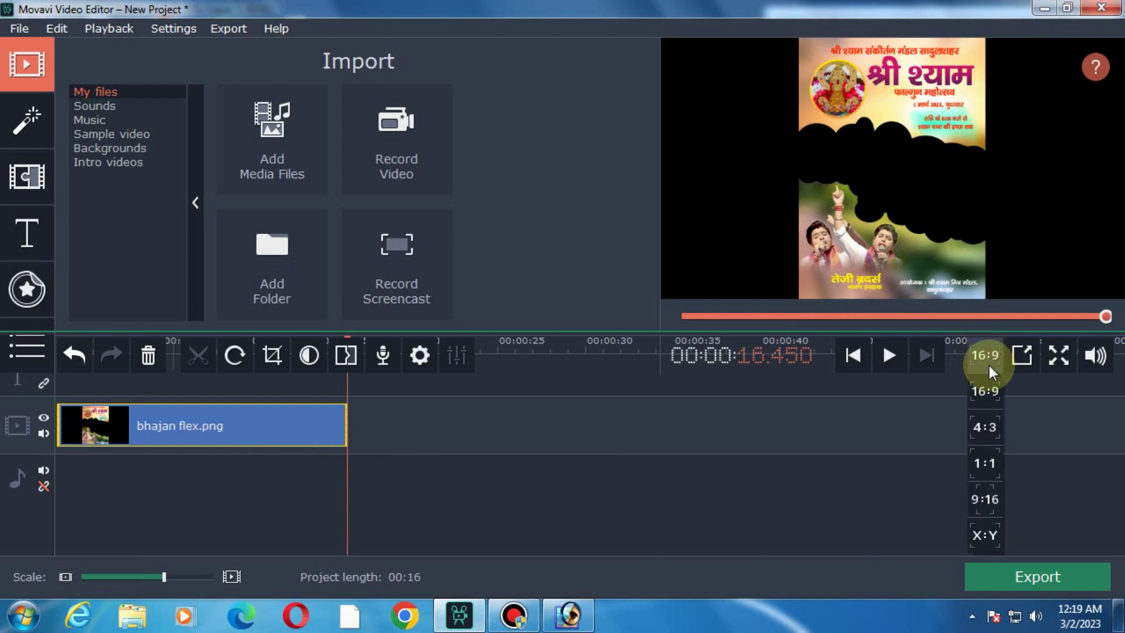
click(984, 463)
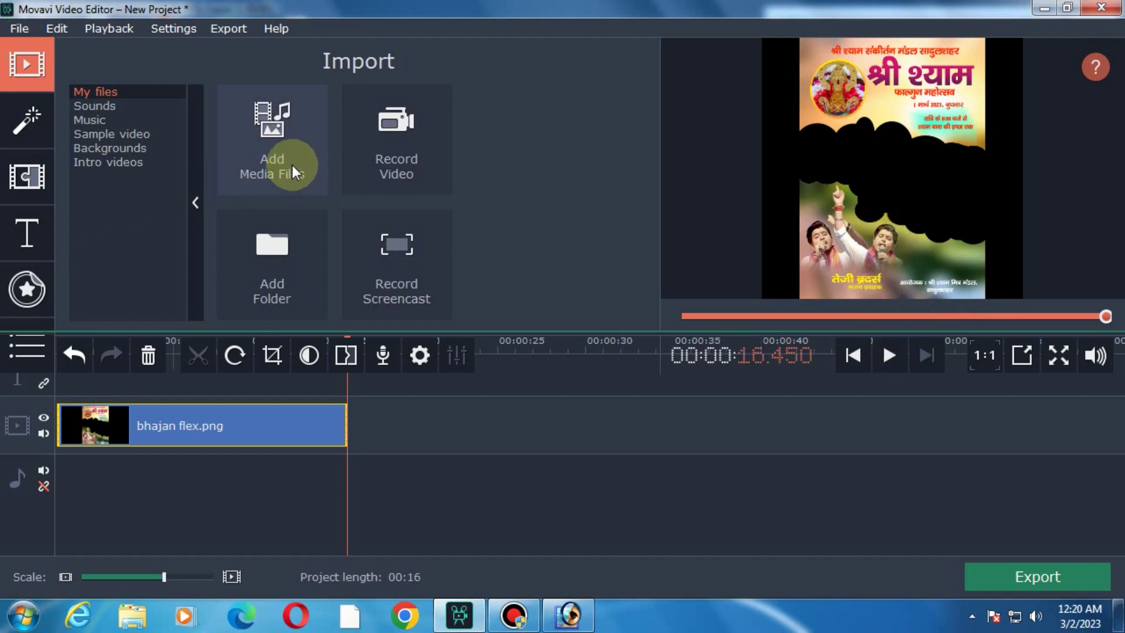
click(800, 244)
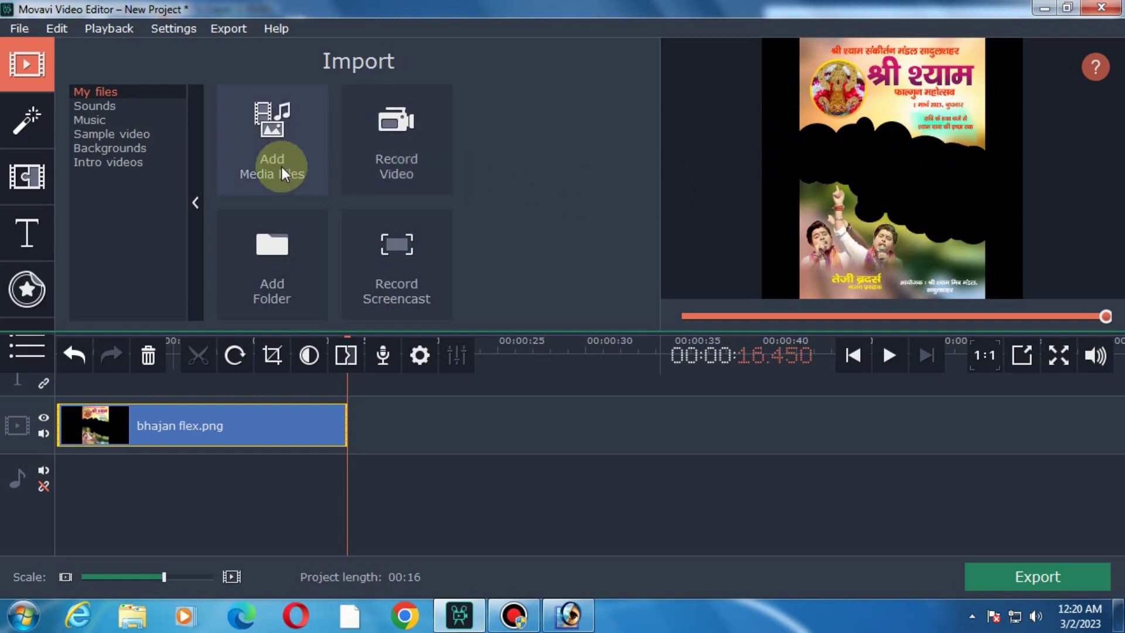
click(271, 150)
Step: Browse to the khatu shayam\966_FUJI folder on Seagate Expansion Drive (K:)
click(694, 314)
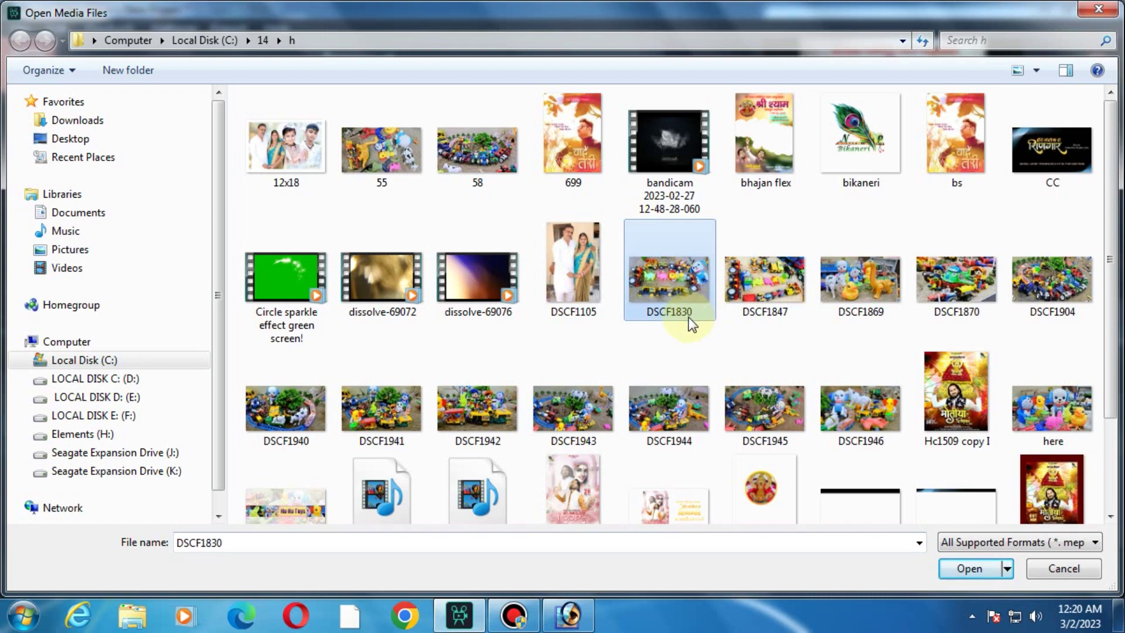
scroll(688, 317, down, 3)
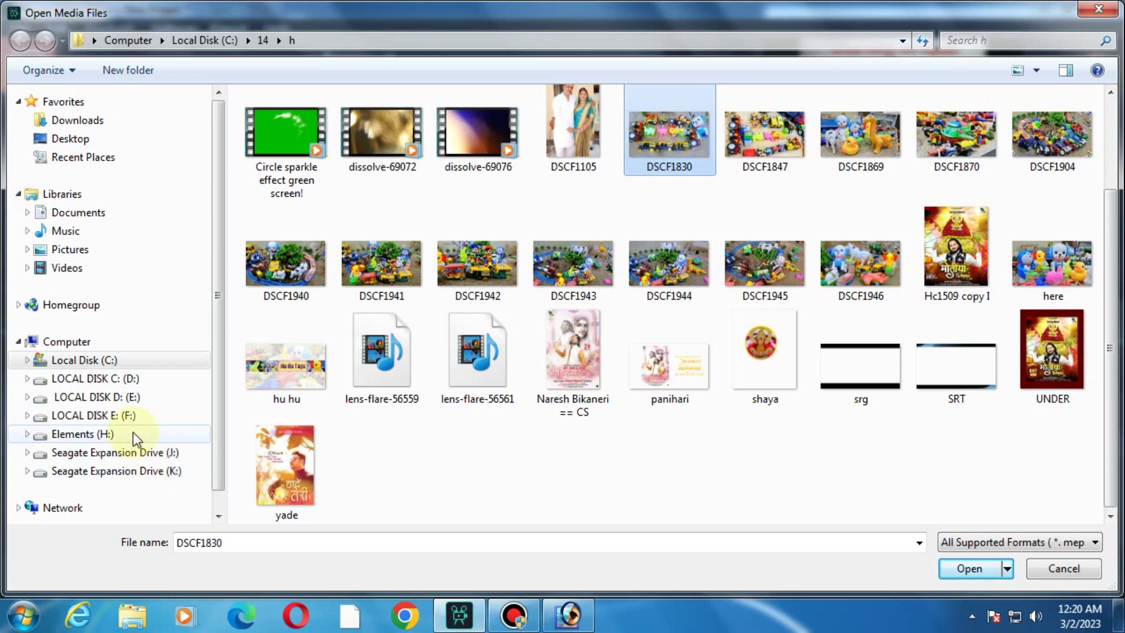
click(101, 436)
click(268, 288)
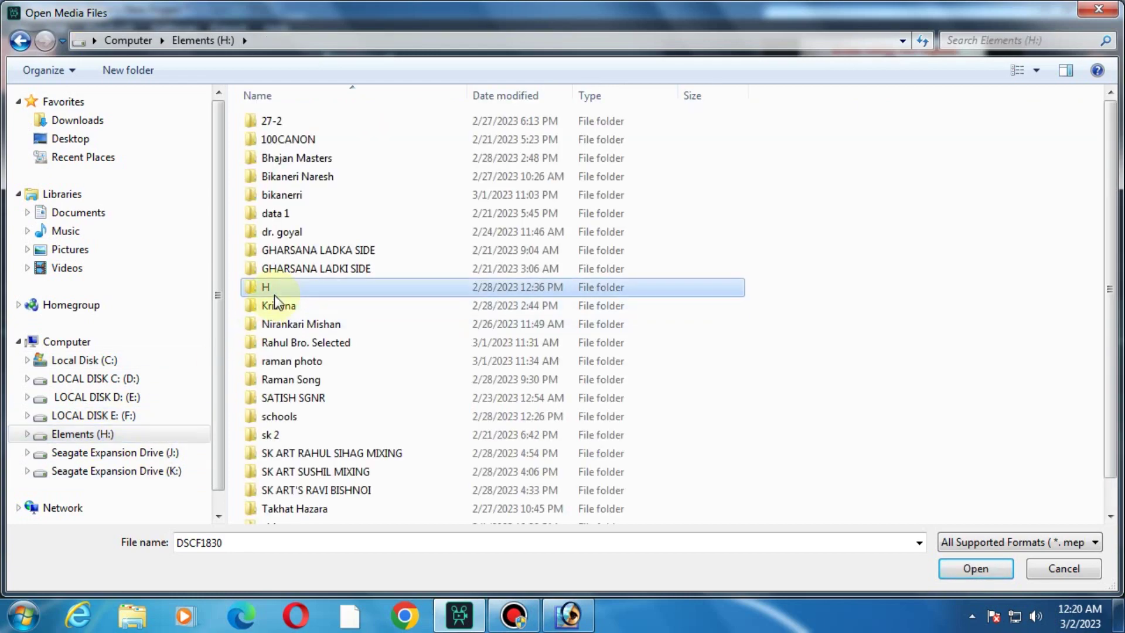
double_click(308, 177)
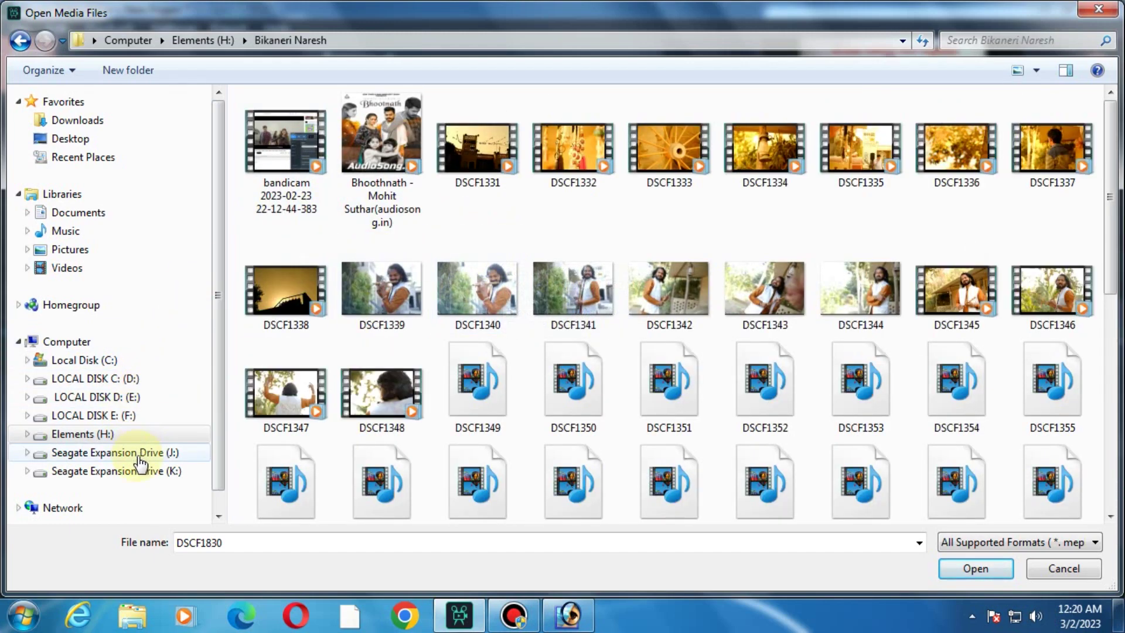
click(143, 470)
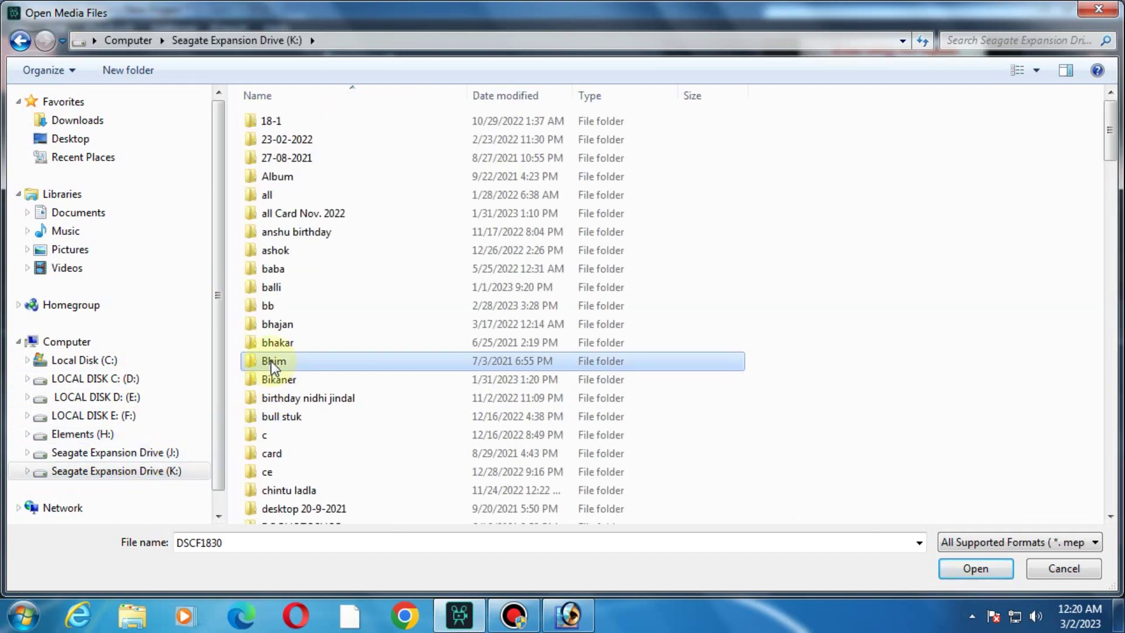
scroll(274, 366, down, 15)
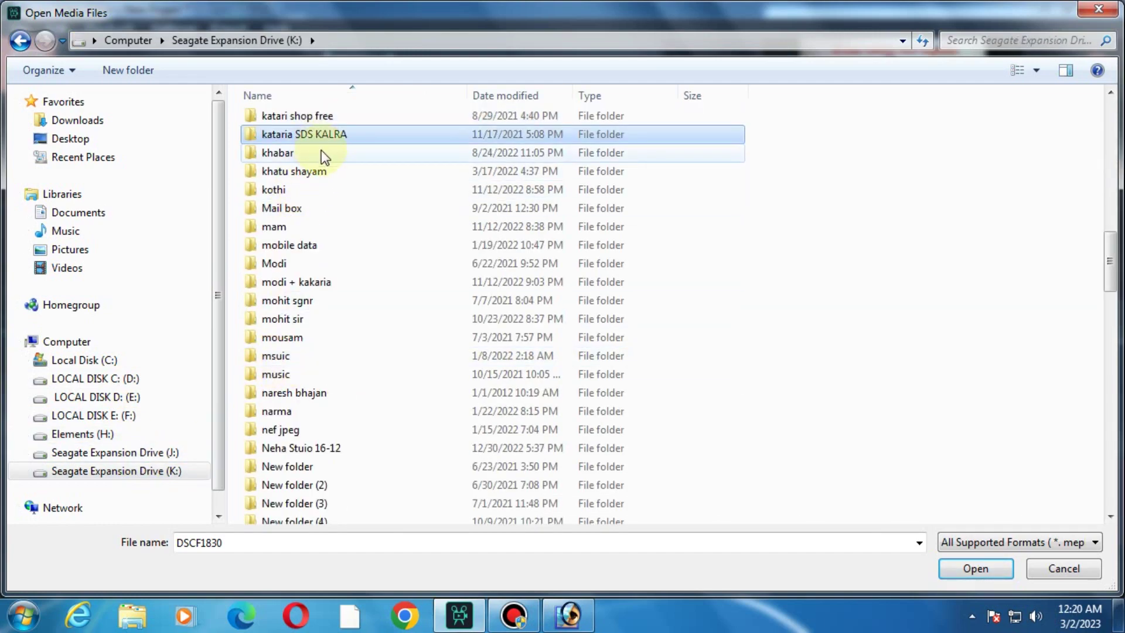
double_click(326, 173)
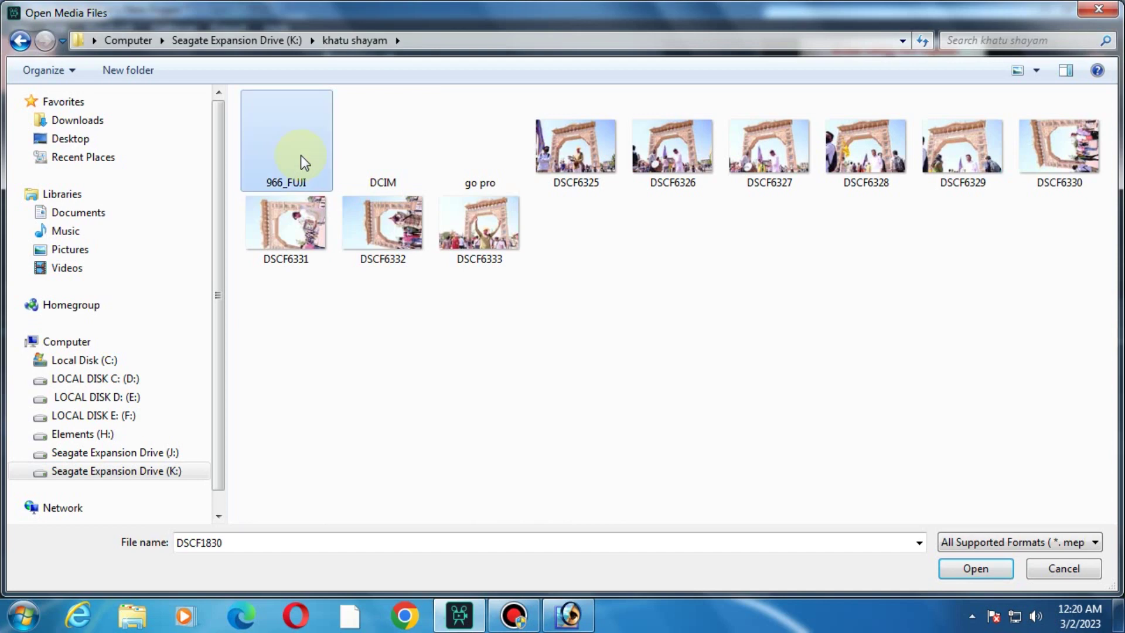
double_click(291, 161)
Step: Pick DSCF6344 instead of DSCF6300 and add it after the poster image
scroll(578, 277, down, 3)
scroll(586, 288, down, 3)
scroll(599, 295, down, 8)
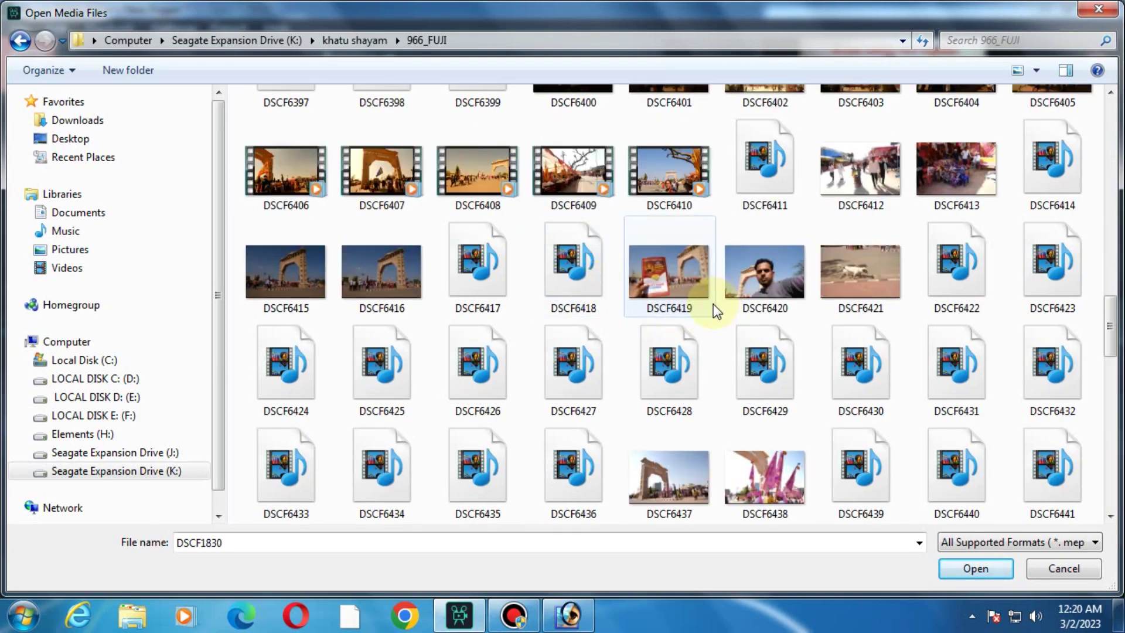
scroll(713, 304, up, 3)
scroll(712, 307, up, 3)
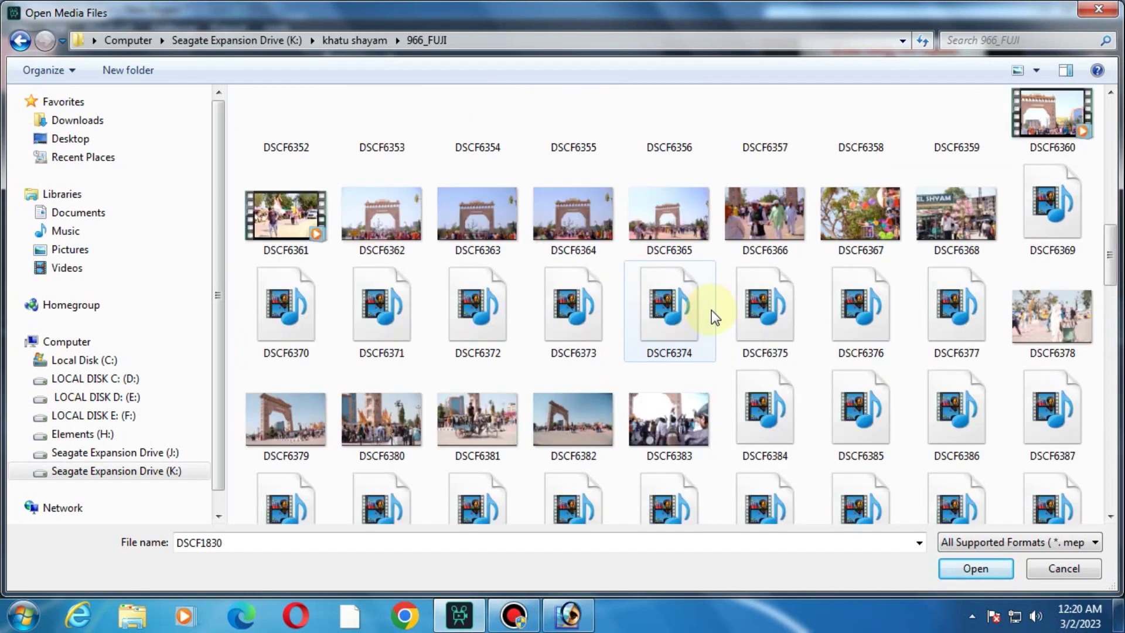
scroll(711, 311, up, 5)
scroll(711, 310, up, 3)
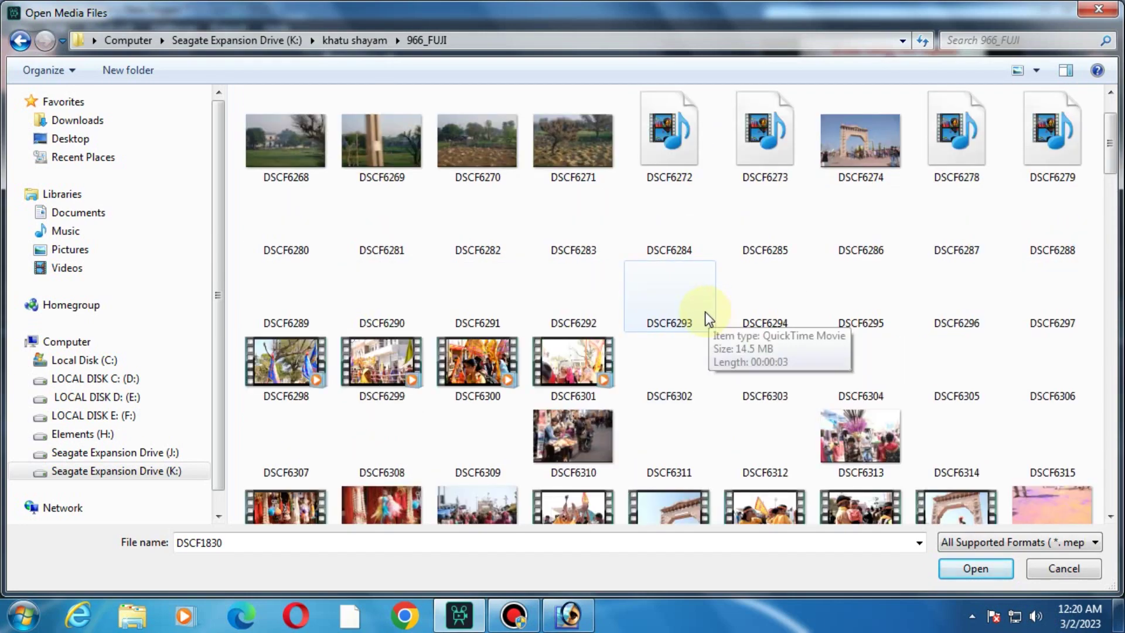
click(510, 377)
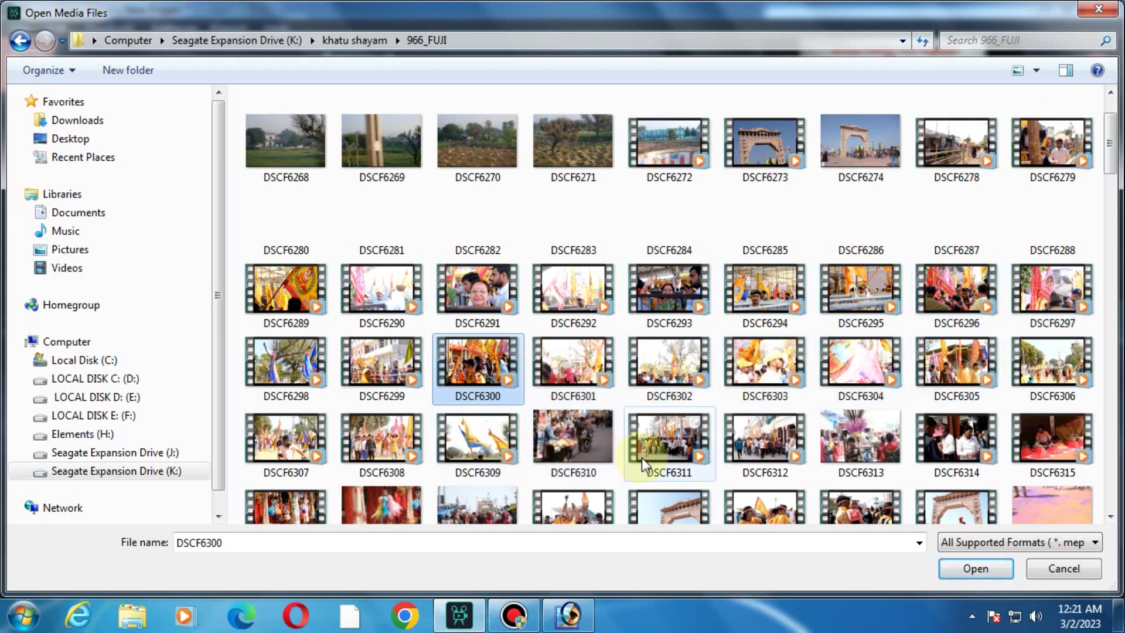
scroll(641, 459, down, 3)
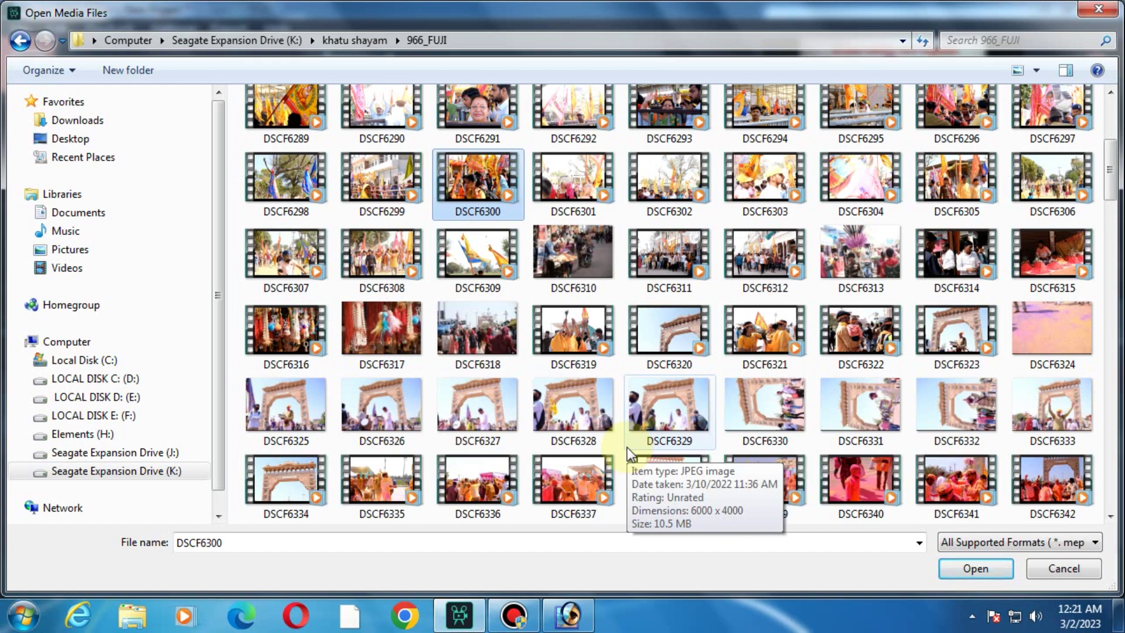
scroll(628, 448, down, 3)
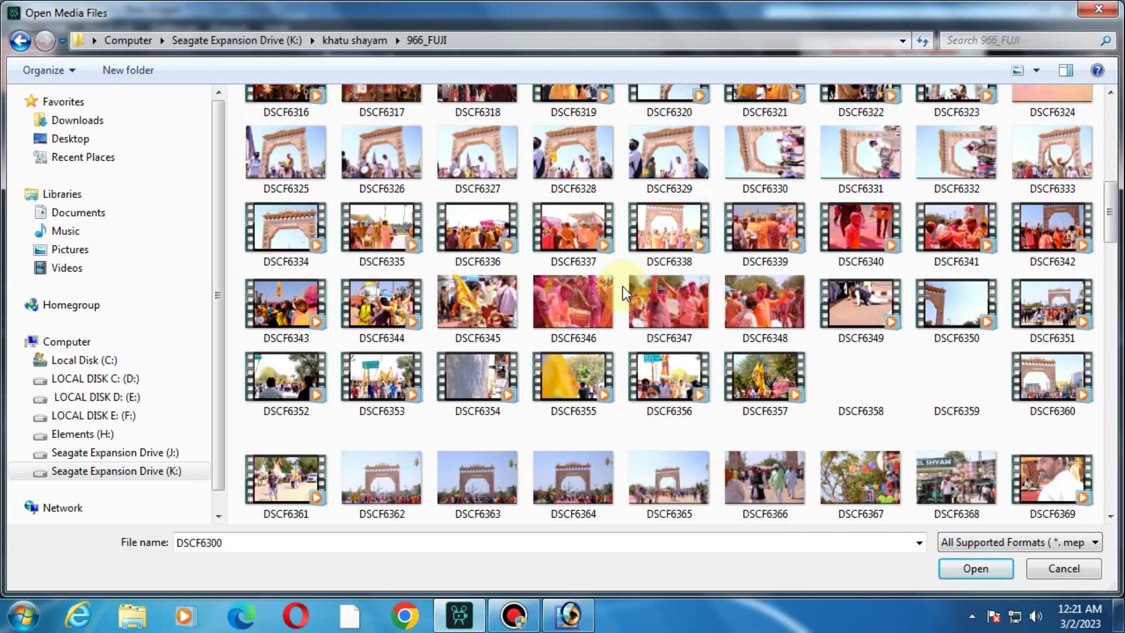
click(394, 323)
click(973, 567)
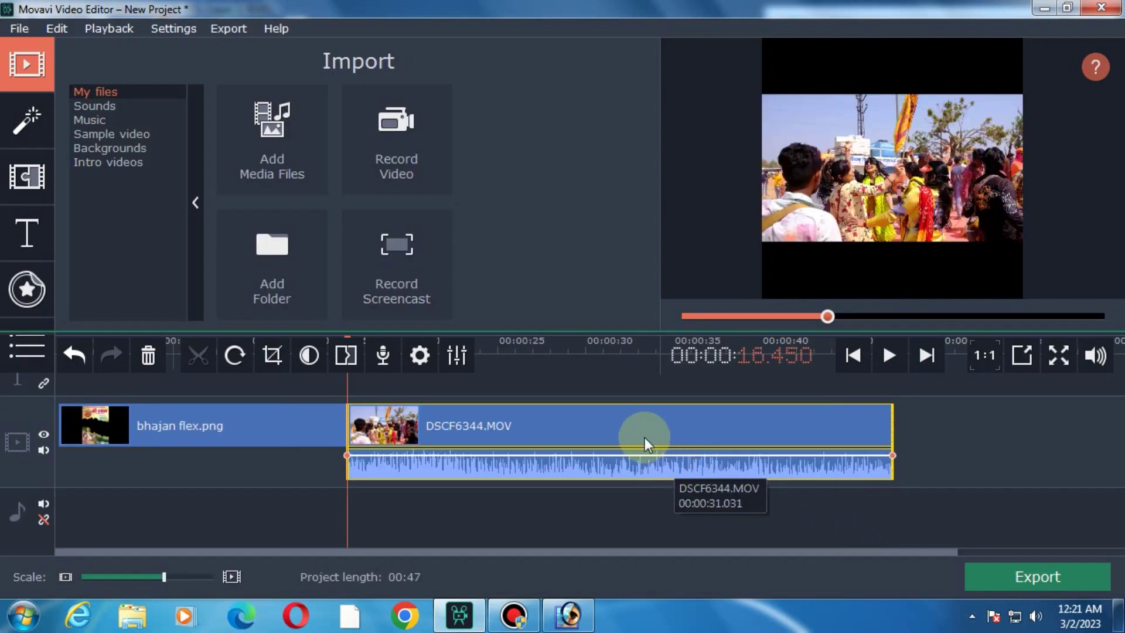
Step: Move DSCF6344 to the start and stretch the poster on an overlay track to its end
drag(498, 435, 378, 495)
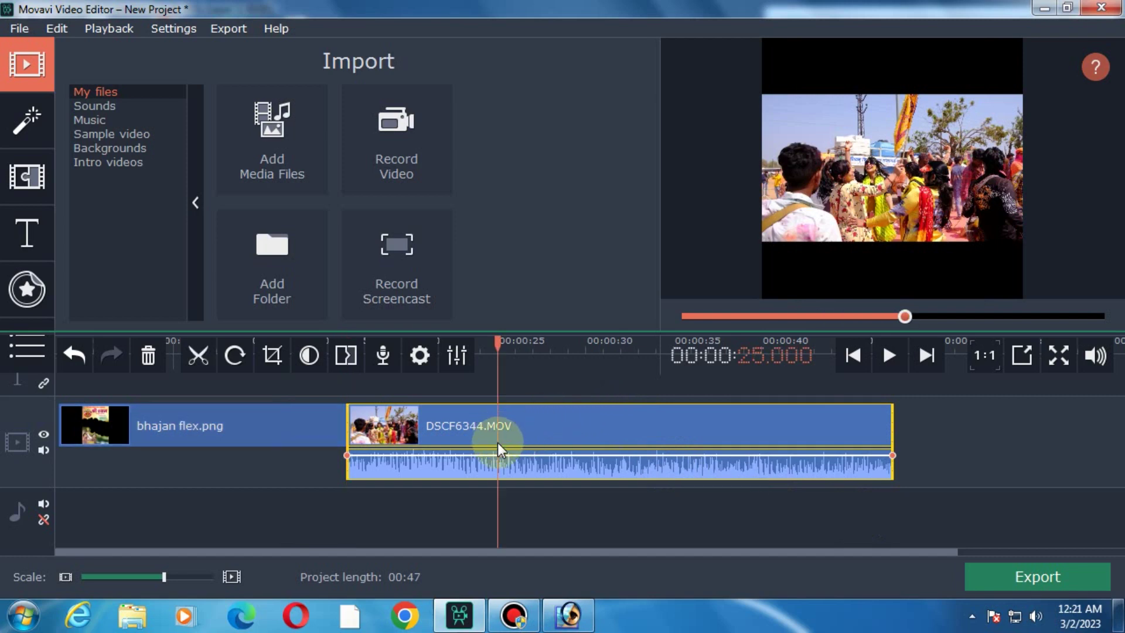
mouse_move(677, 427)
mouse_down()
mouse_move(541, 407)
mouse_move(139, 433)
mouse_up()
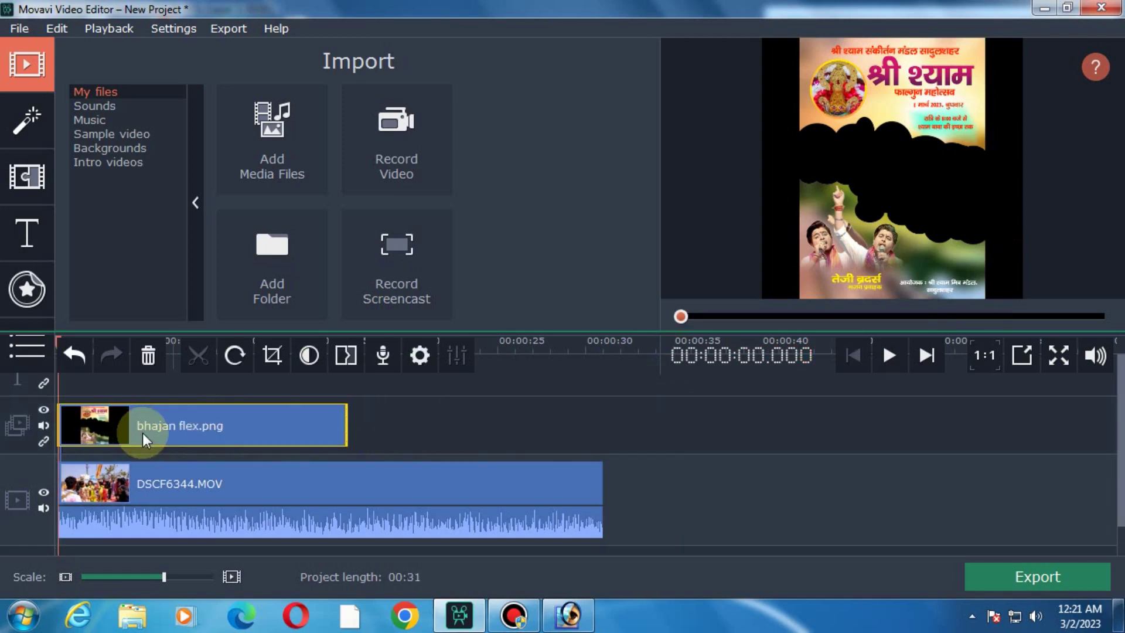
click(167, 421)
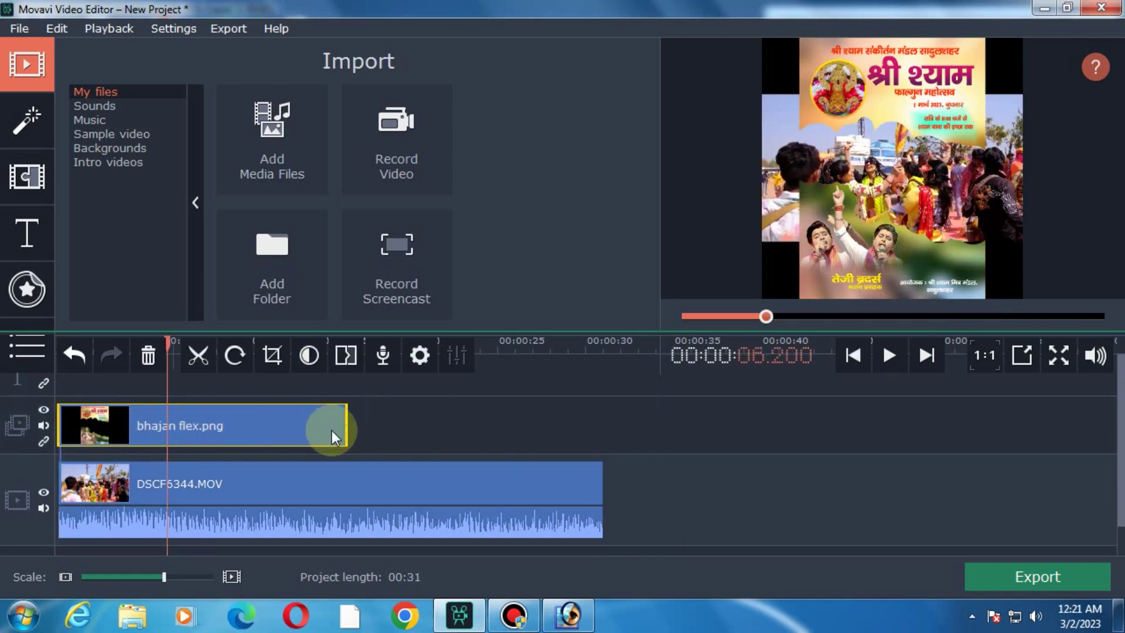
drag(344, 428, 599, 459)
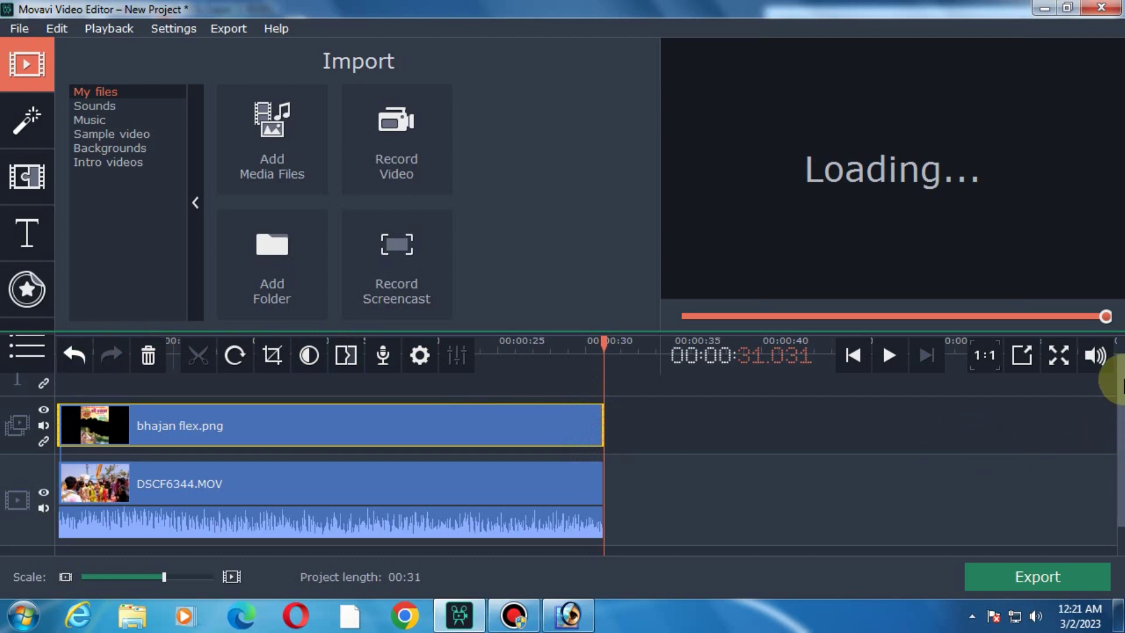
Step: Play the poster-over-video composite from the beginning to check the overlay
click(87, 377)
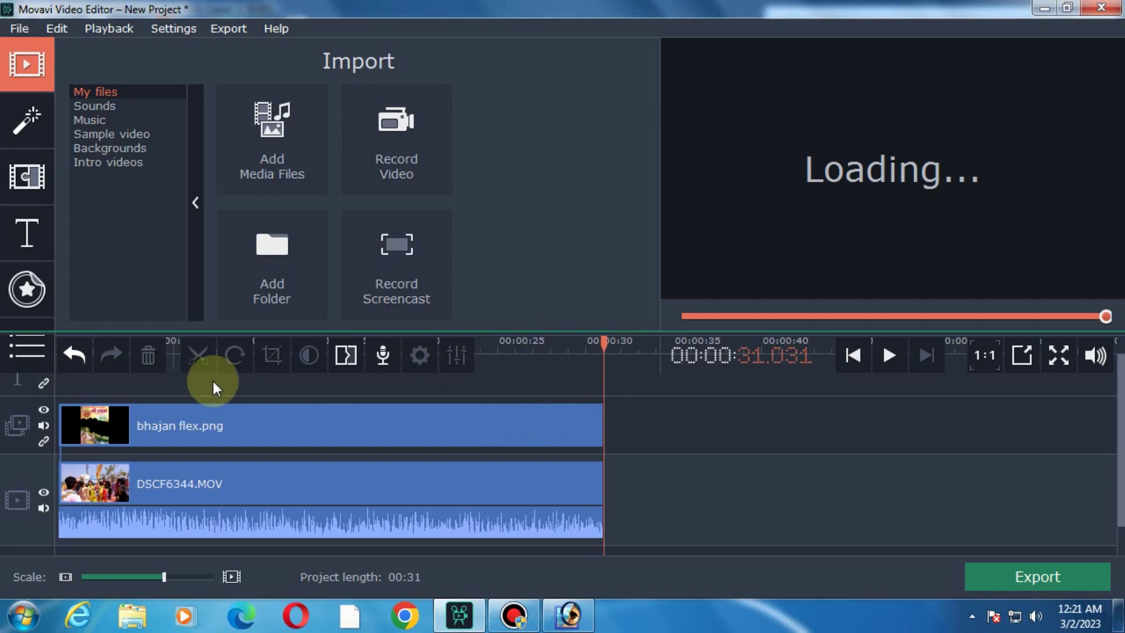
drag(596, 331, 593, 314)
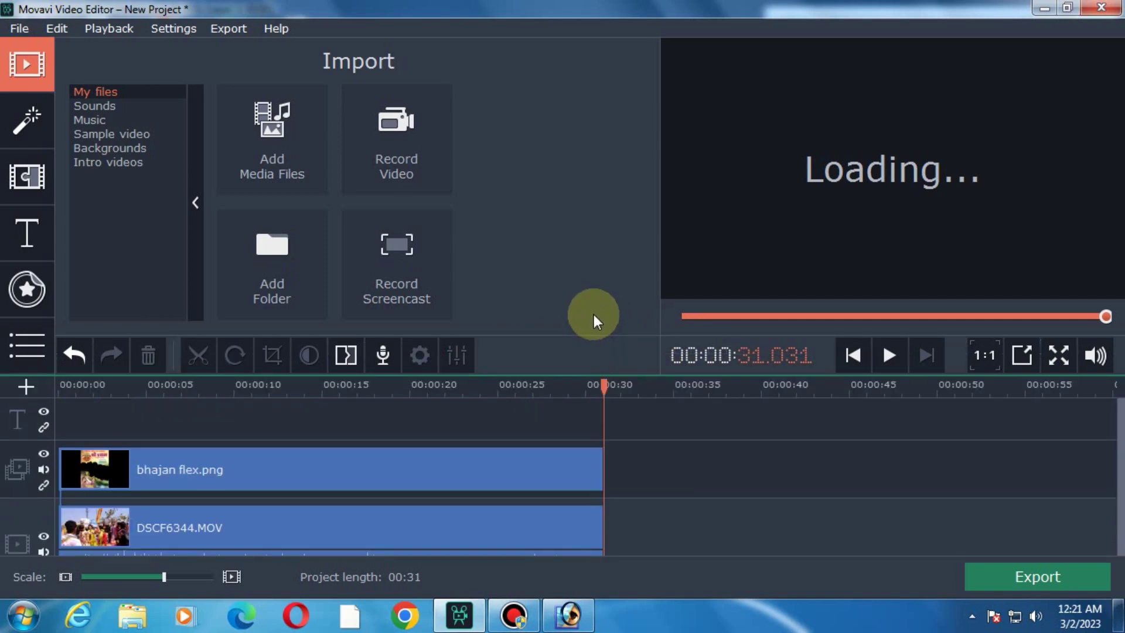
drag(543, 384, 53, 388)
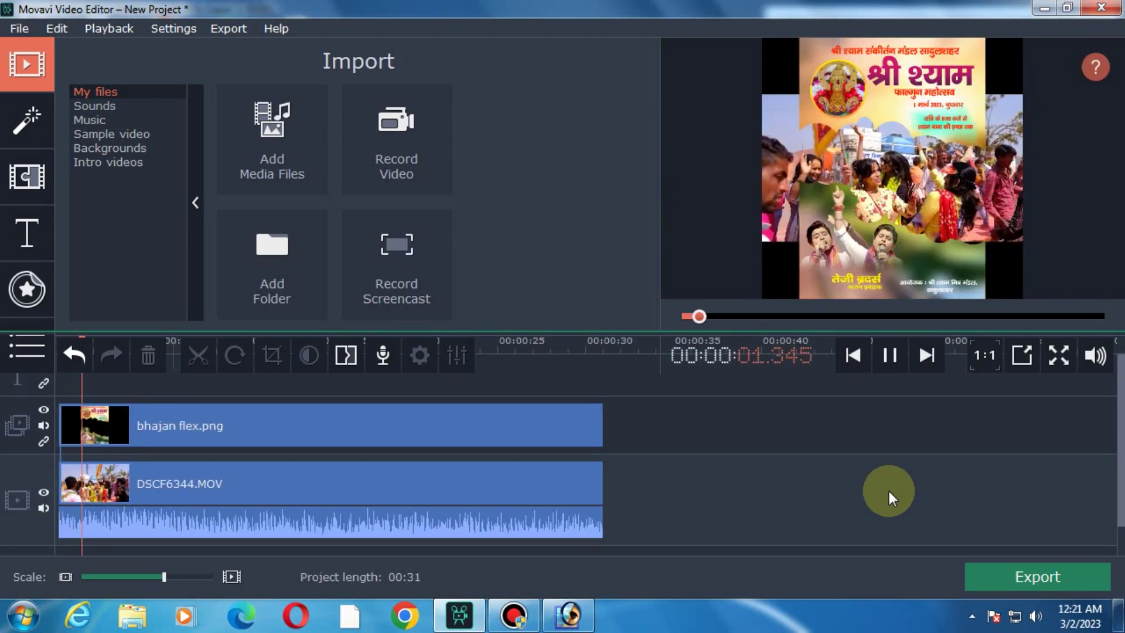
key(space)
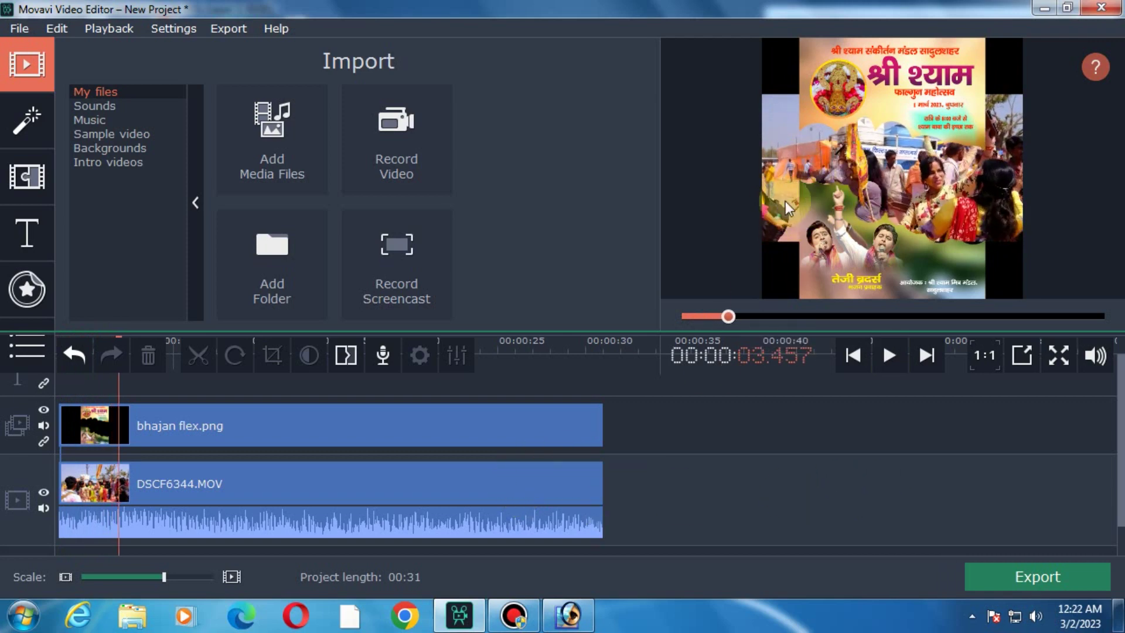
click(339, 483)
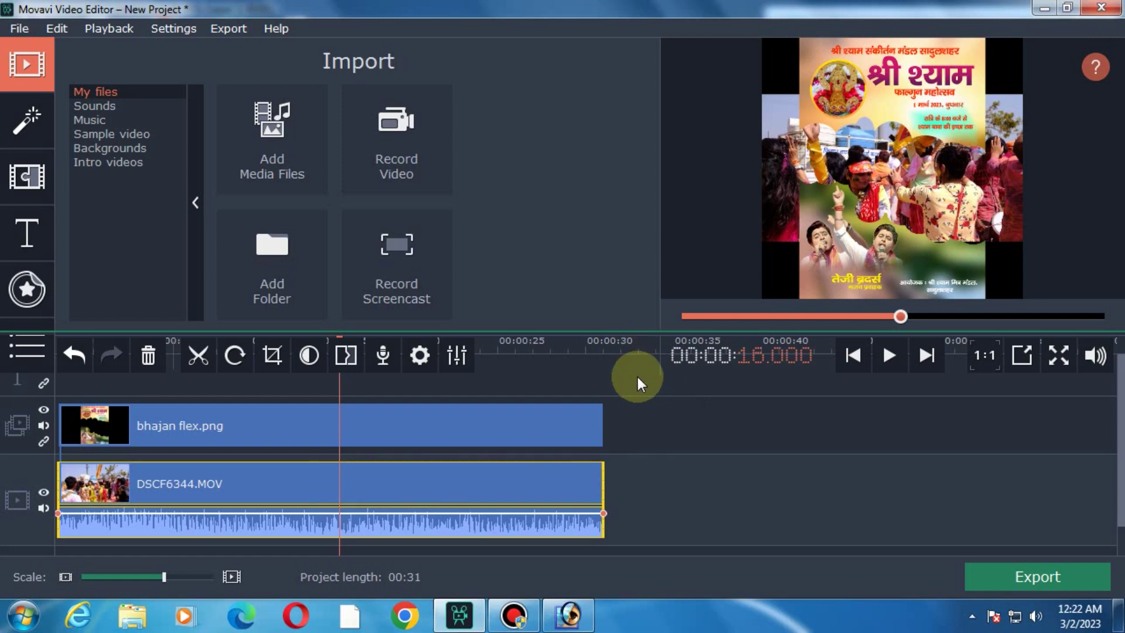
Step: Paste a copy, delete the extra poster and third video clip, and restore the first clip's length
key(ctrl+v)
click(660, 462)
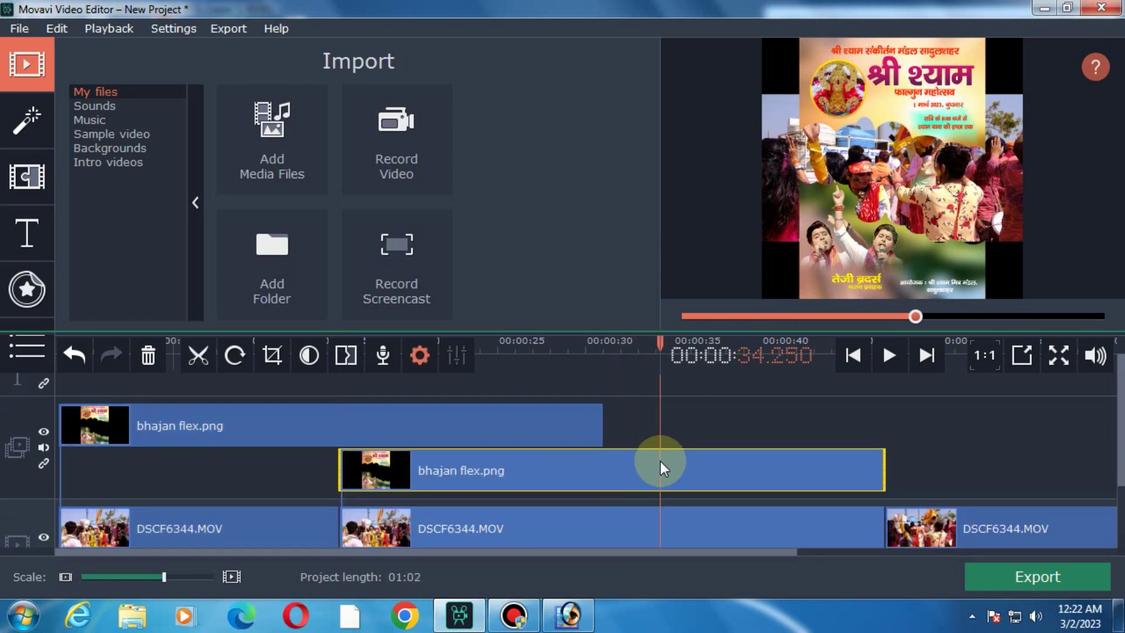
key(Delete)
click(947, 497)
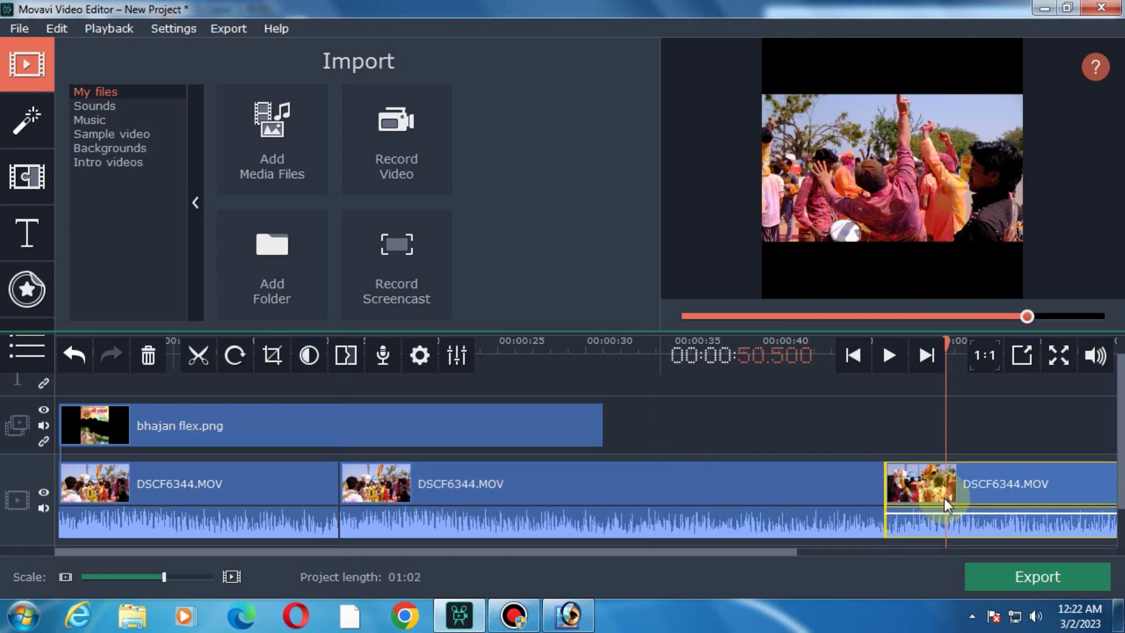
key(Delete)
click(234, 480)
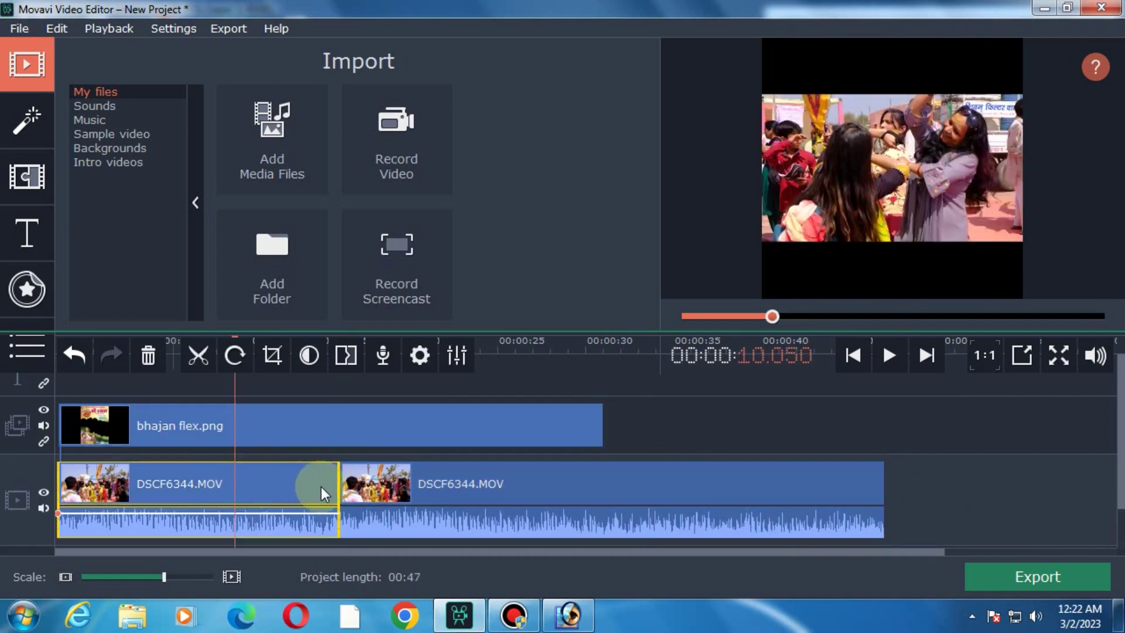
drag(338, 487, 677, 487)
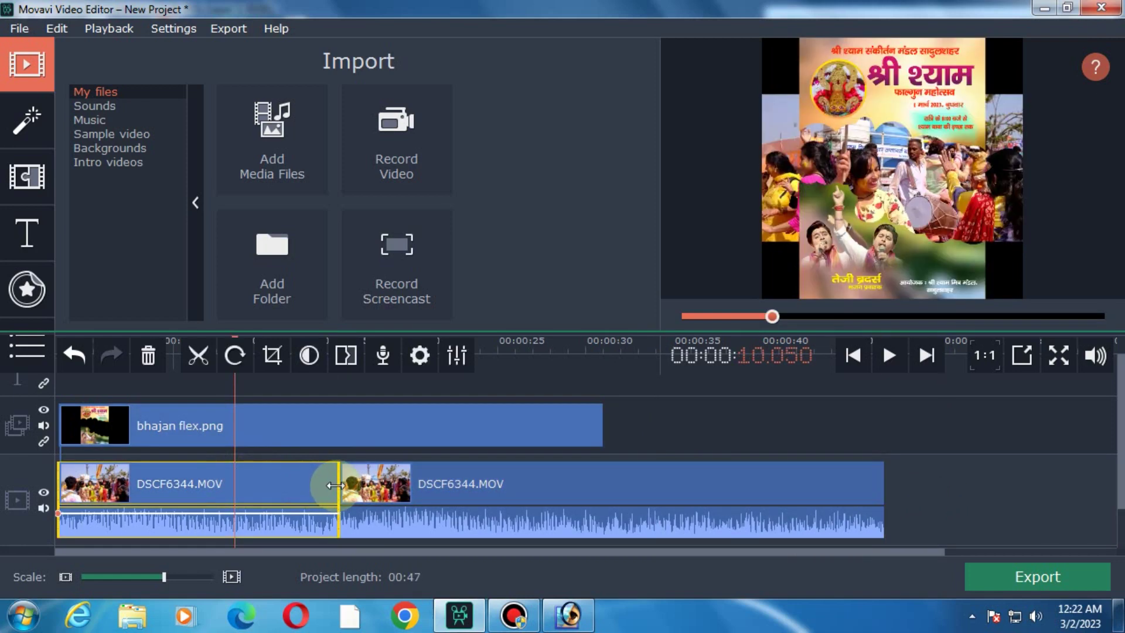
Step: Move the second DSCF6344.MOV copy onto the overlay track at 00:00
click(680, 493)
mouse_move(695, 494)
mouse_down()
mouse_move(698, 458)
mouse_move(171, 442)
mouse_up()
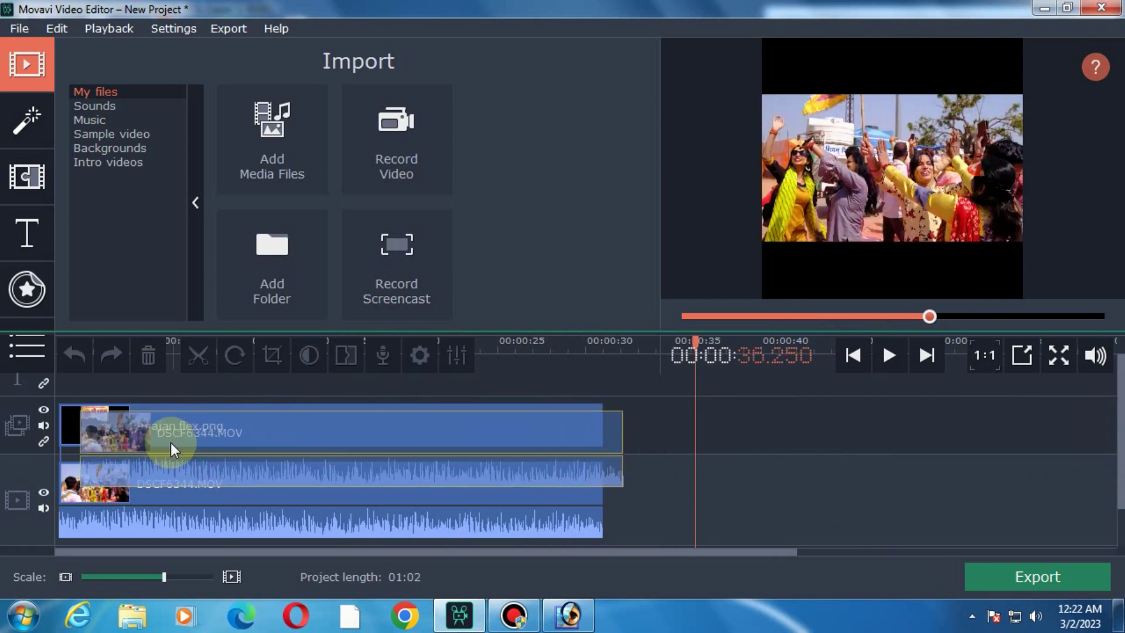
drag(171, 442, 158, 442)
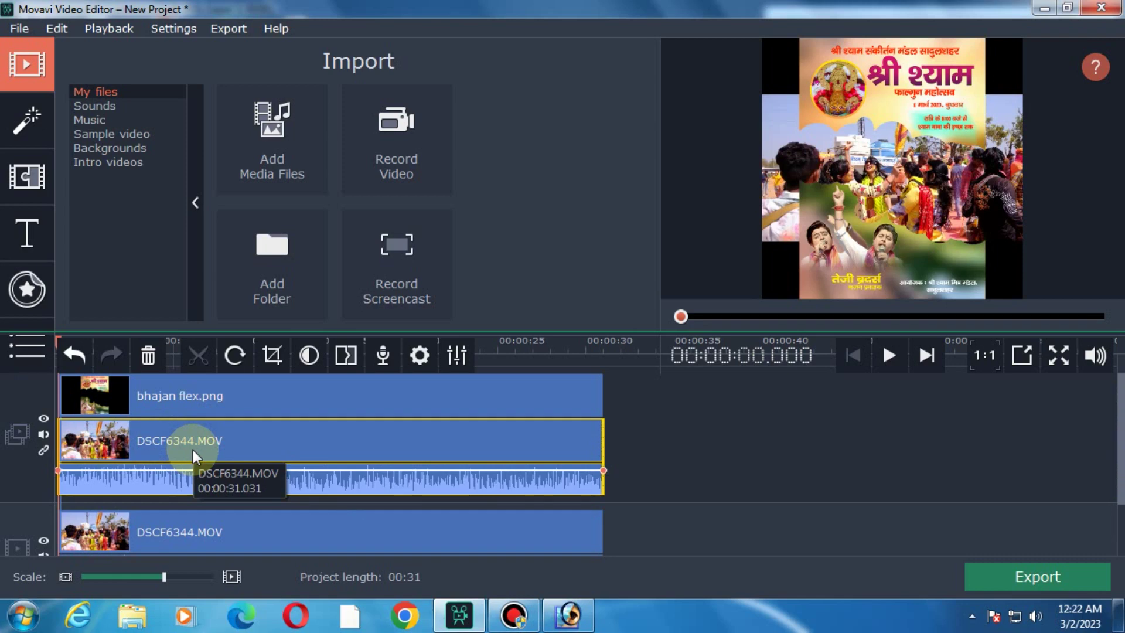
Step: Open the overlay video's framing settings and preview the layering up to 18.650 s
double_click(193, 449)
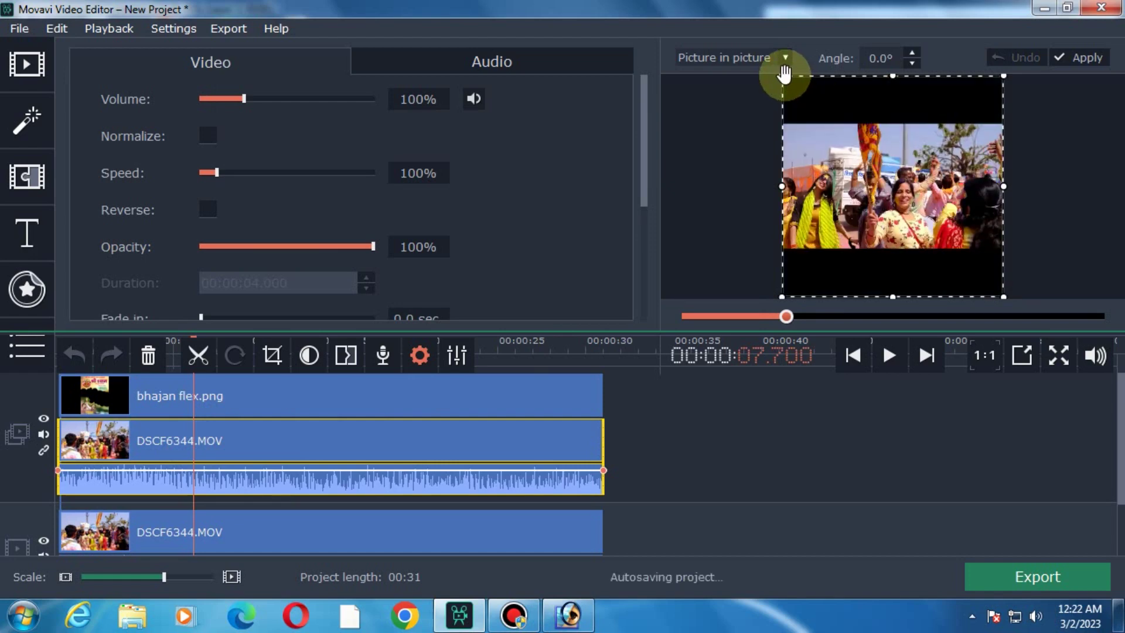
scroll(1111, 463, up, 1)
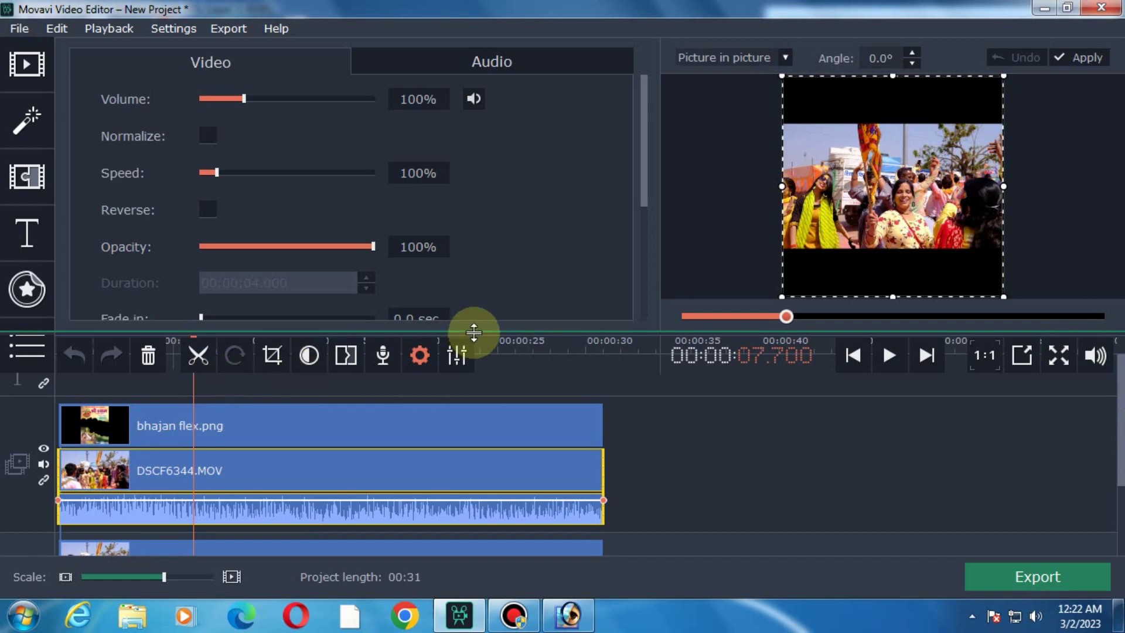
drag(474, 332, 477, 314)
click(240, 389)
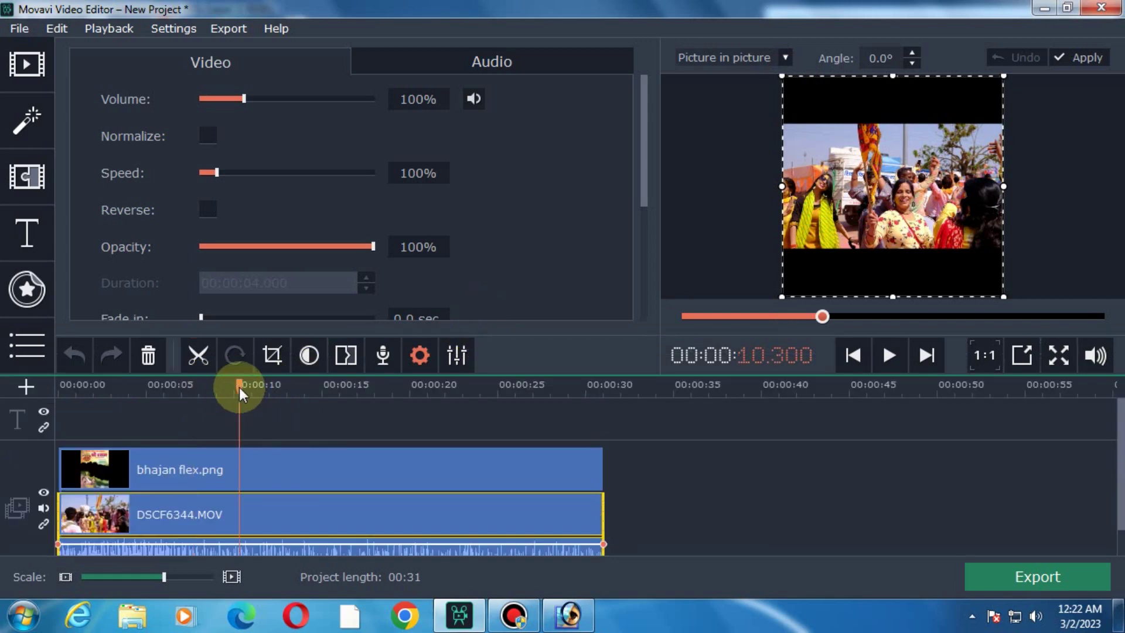
key(space)
key(space)
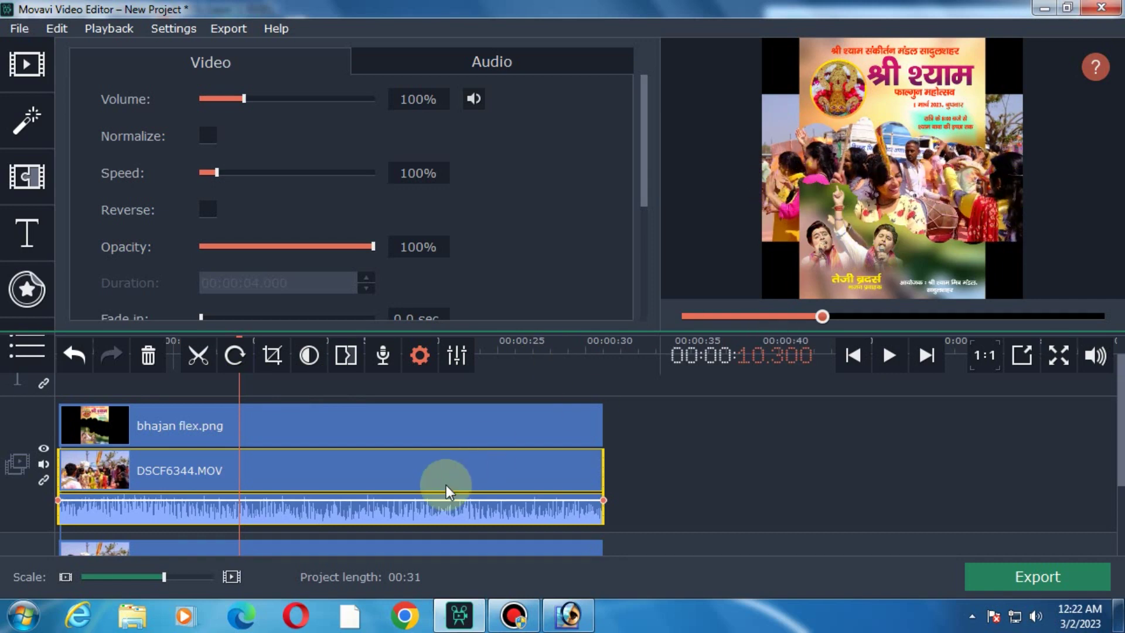
click(386, 481)
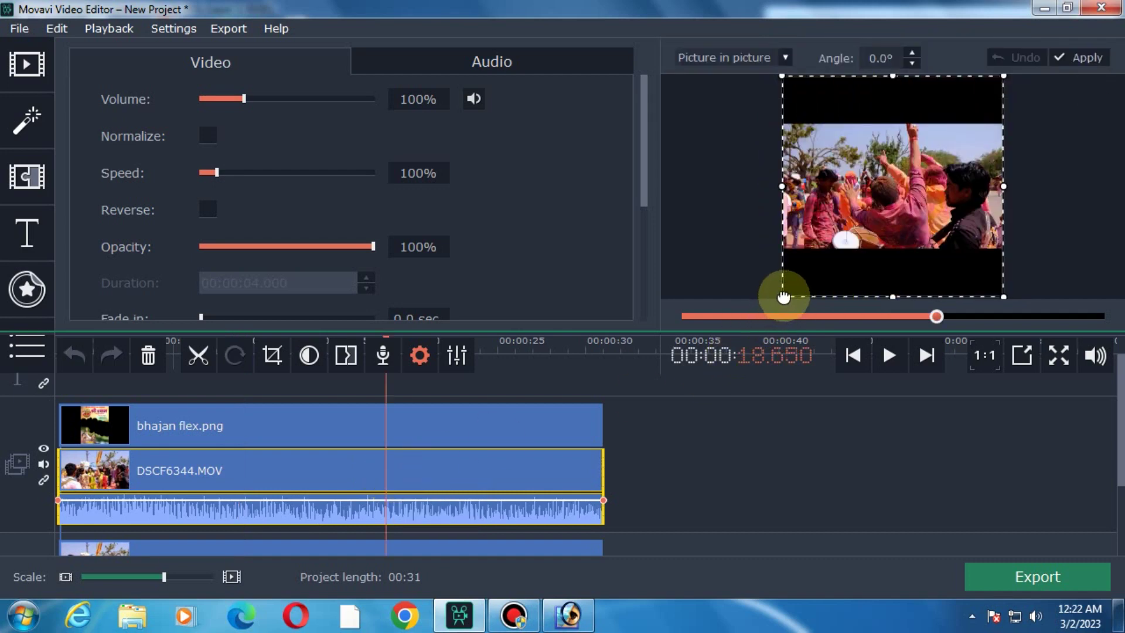
Step: Resize and reposition the picture-in-picture frame so the poster's heading and bottom text show
drag(783, 293, 817, 284)
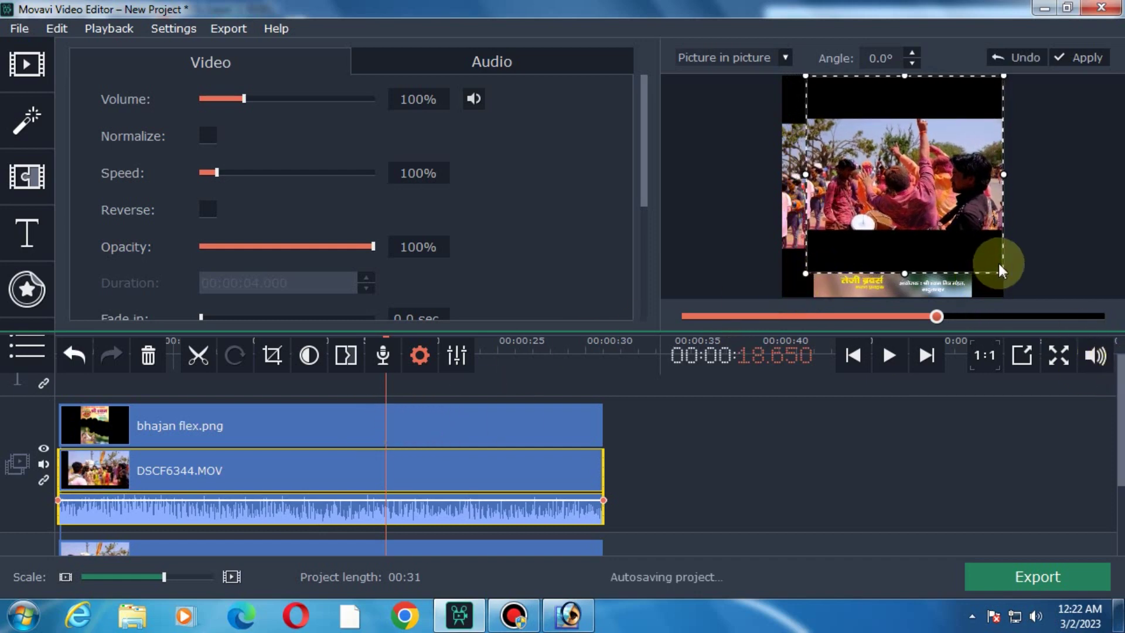
drag(1000, 269, 972, 269)
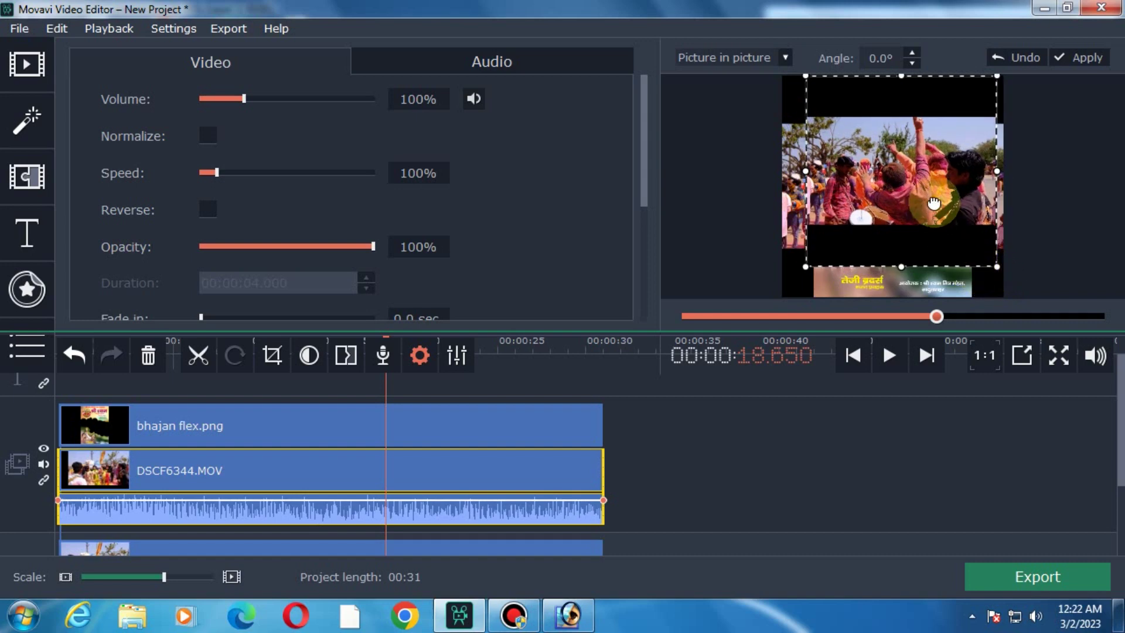
drag(917, 213, 928, 231)
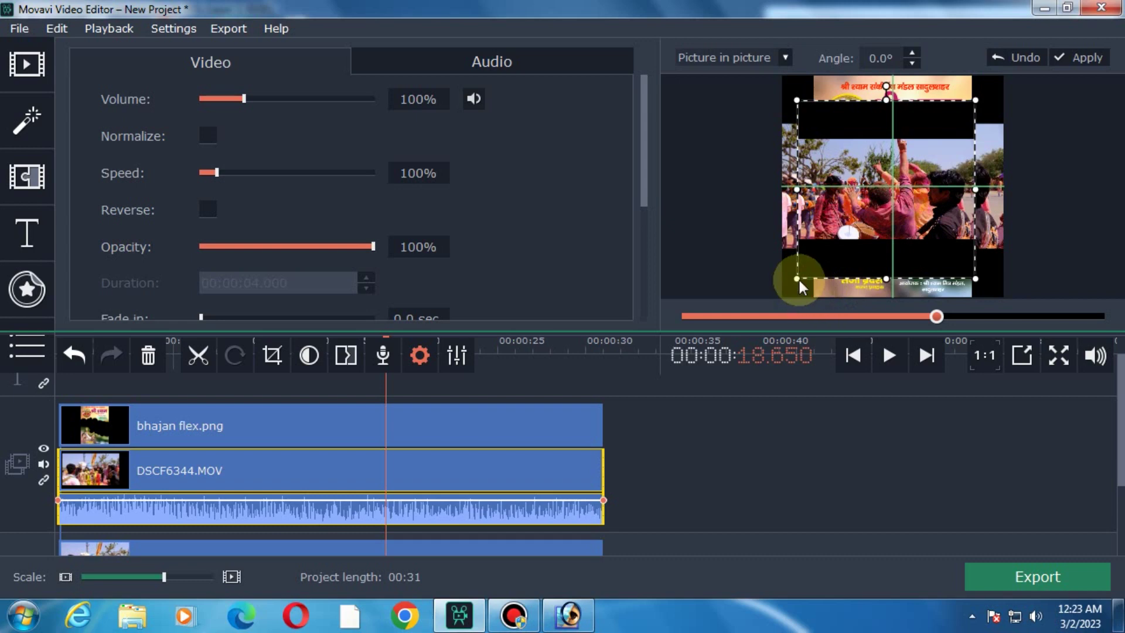
drag(797, 279, 808, 269)
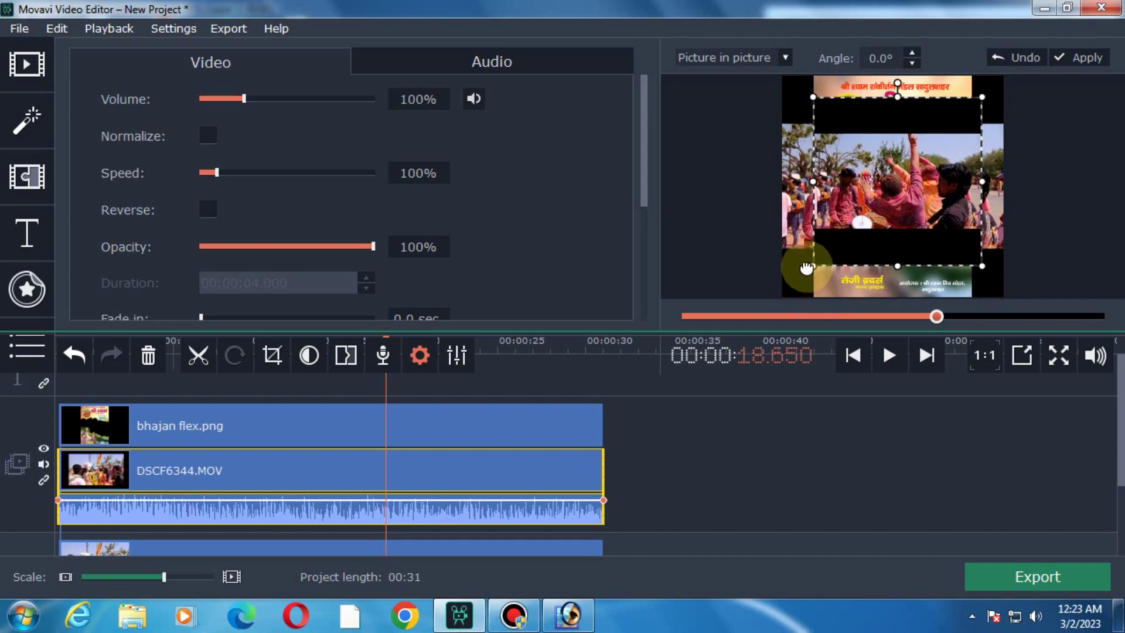
drag(984, 267, 976, 265)
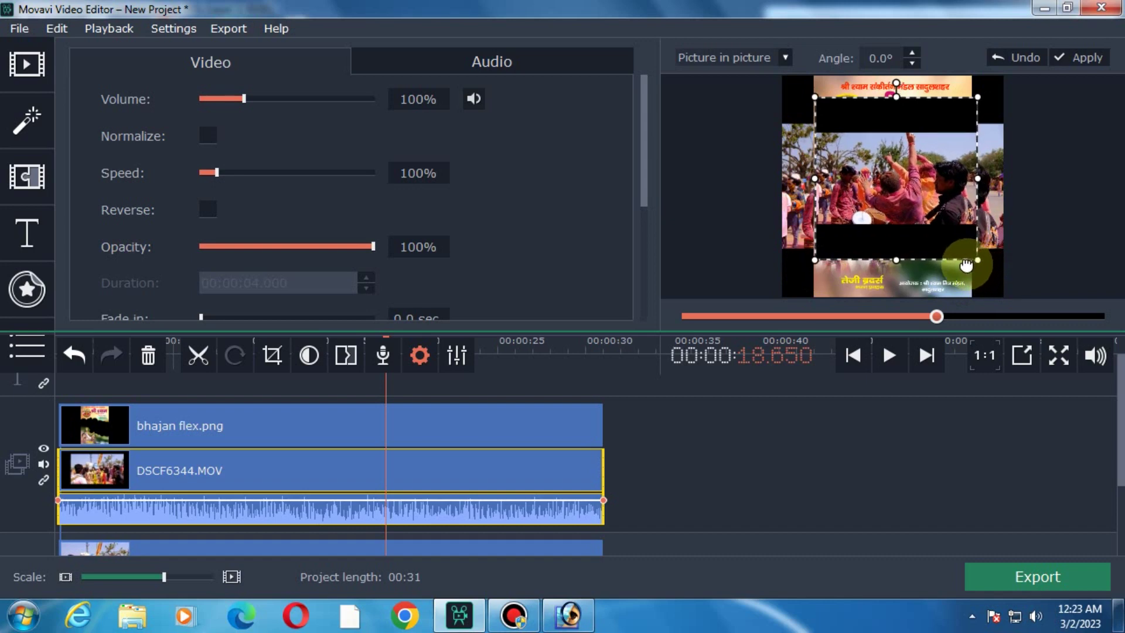
drag(967, 265, 962, 260)
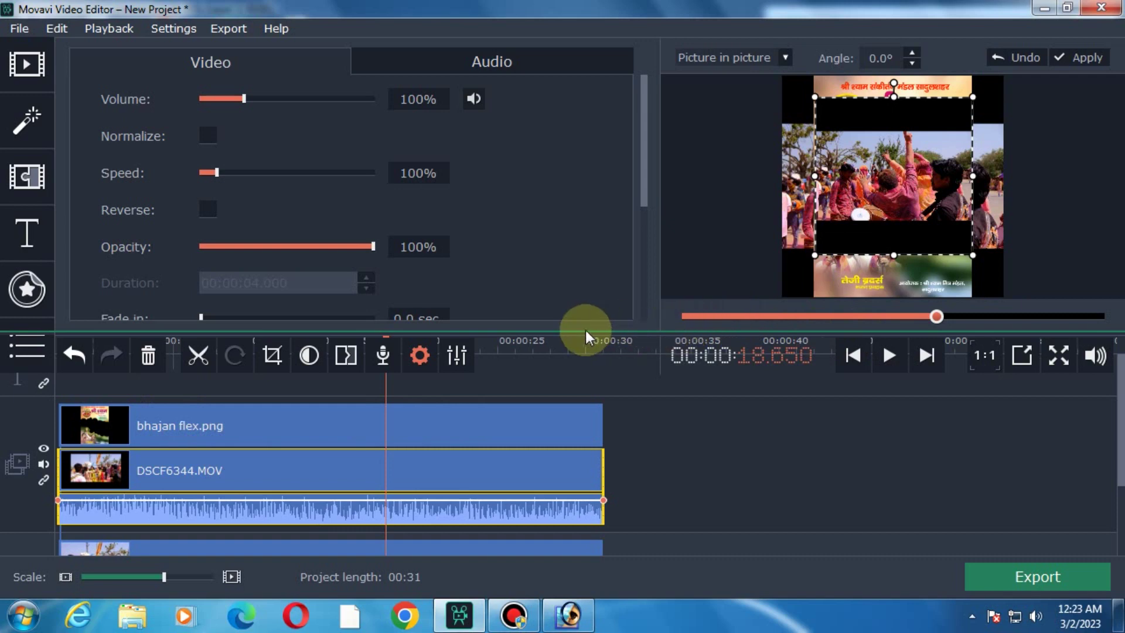
click(176, 385)
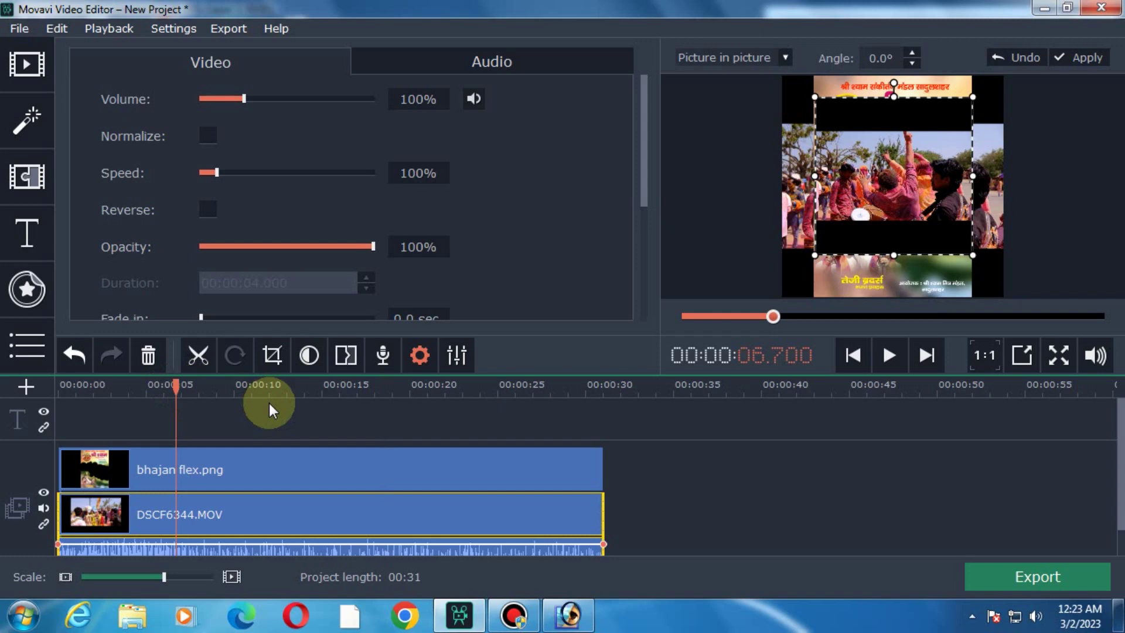
Step: Zoom the timeline in and trim the lower DSCF6344.MOV clip to a brief sliver at the start
key(space)
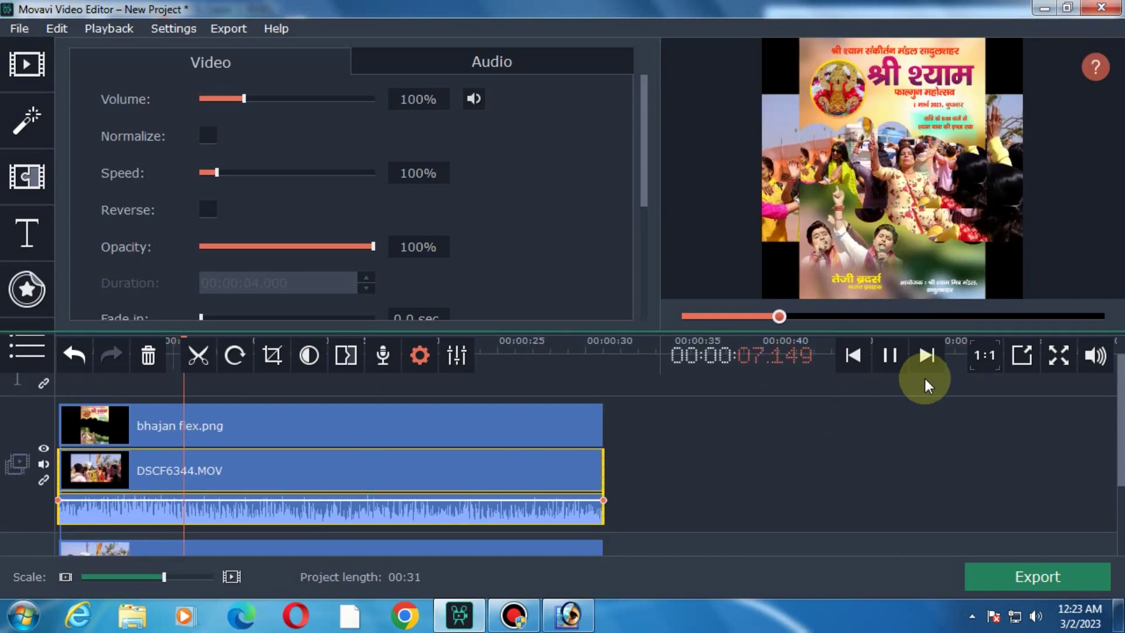
click(890, 355)
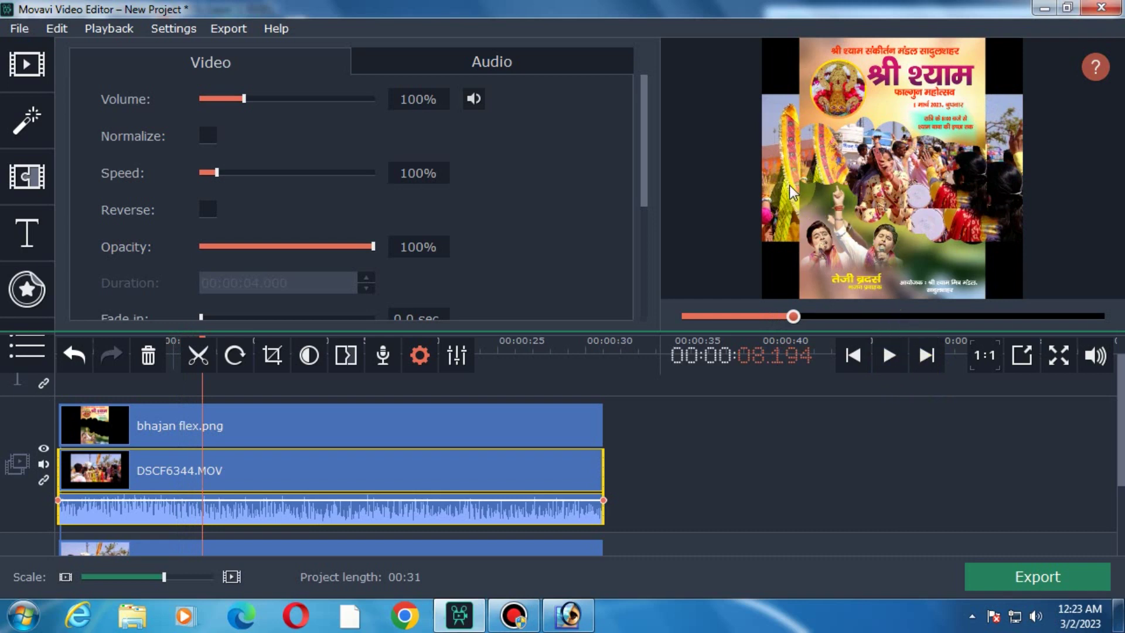
drag(1120, 460, 1116, 498)
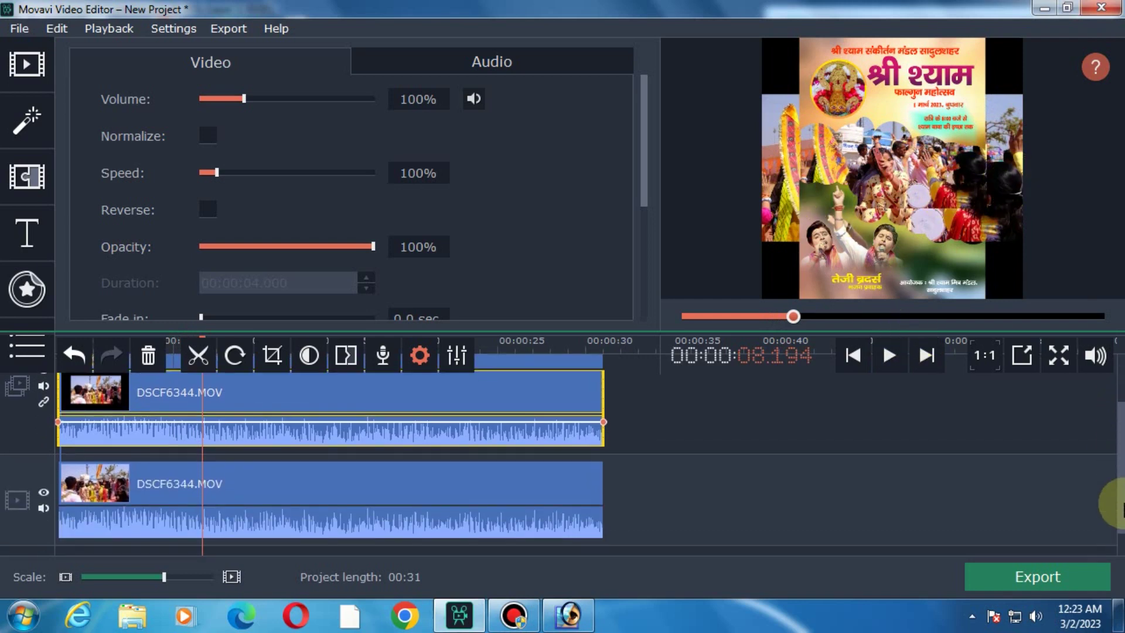
click(419, 480)
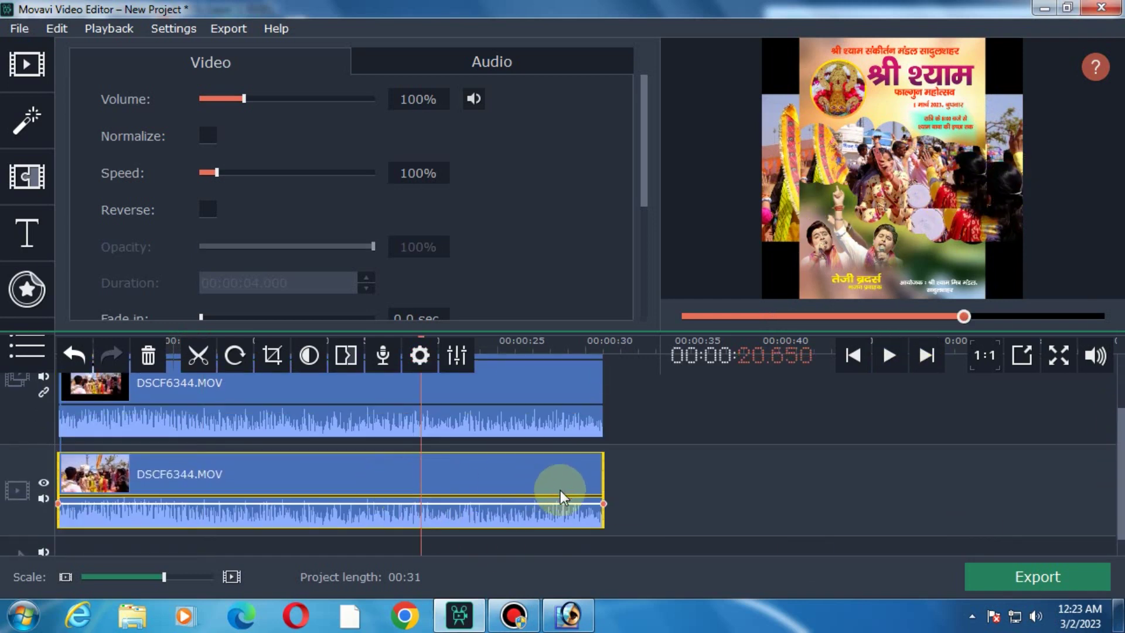
drag(603, 477, 73, 473)
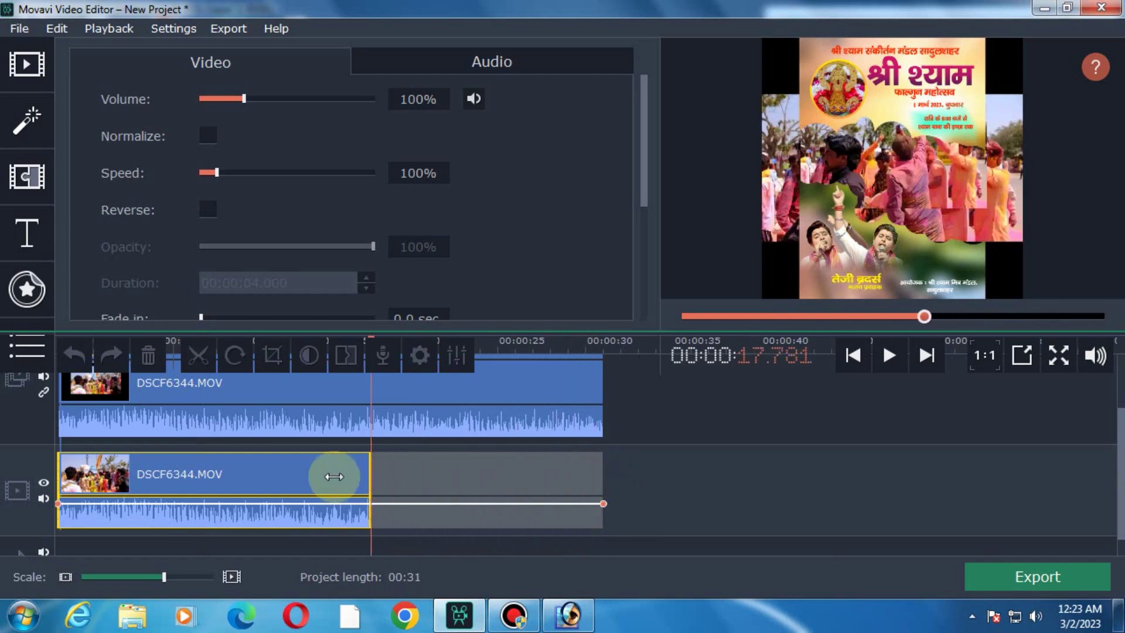
drag(164, 577, 201, 577)
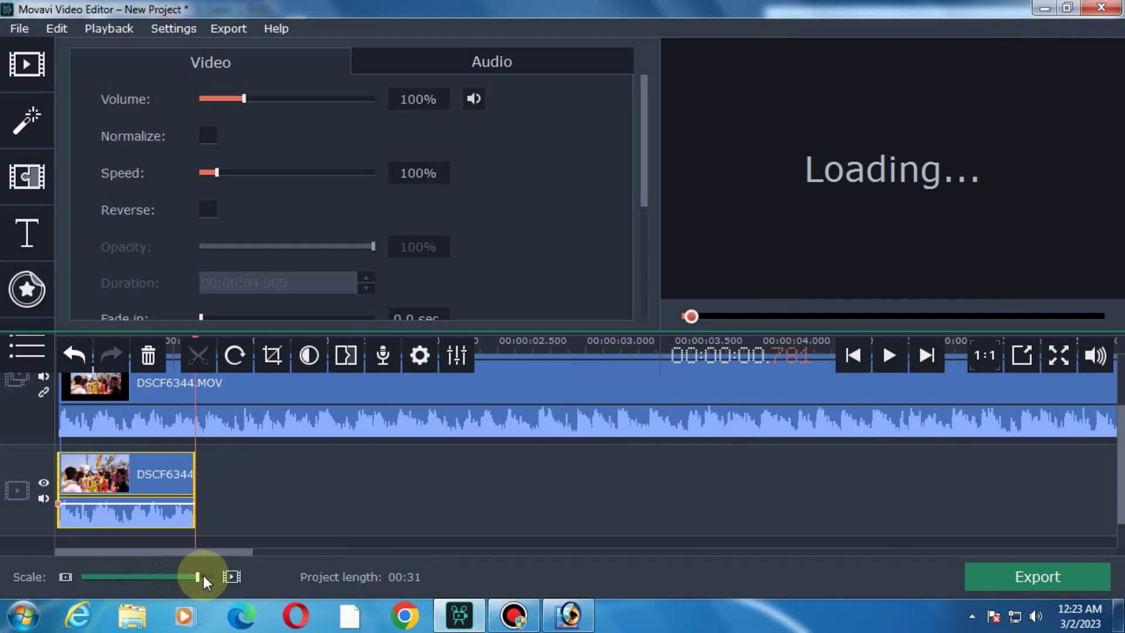
drag(329, 478, 81, 476)
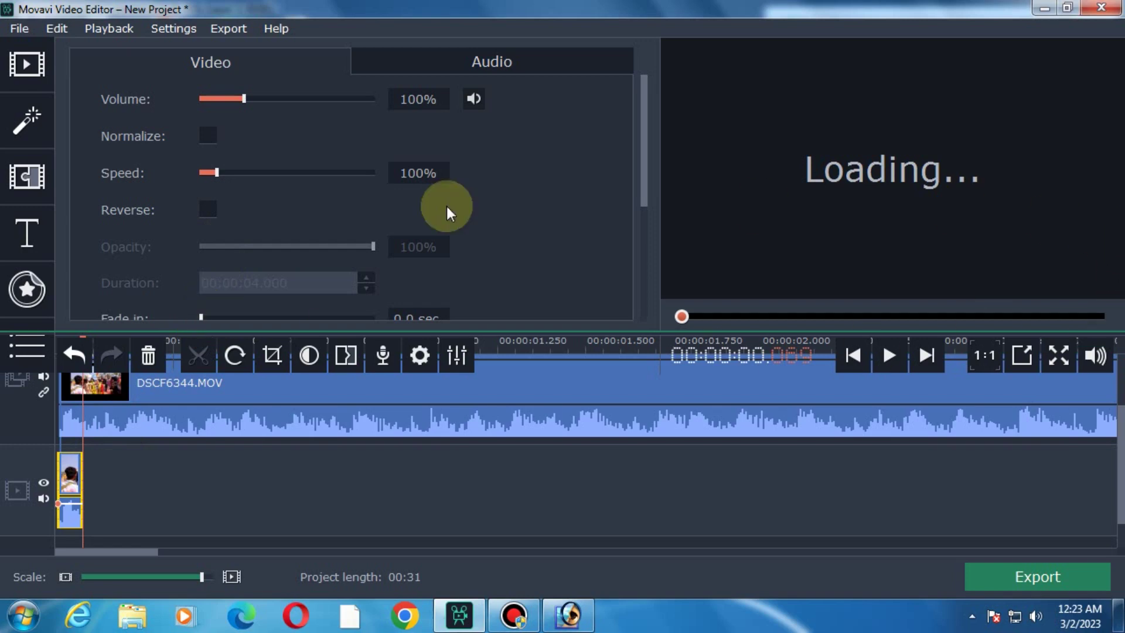
Step: Give the short lower clip a 1.0-second fade in and fade out
scroll(352, 220, down, 3)
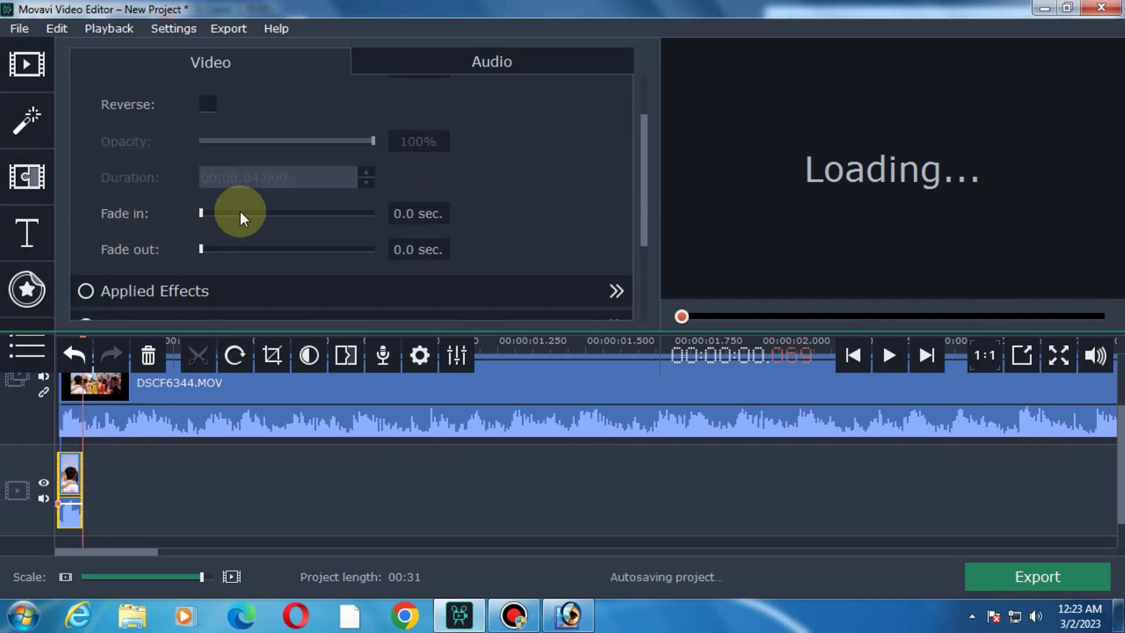
click(243, 214)
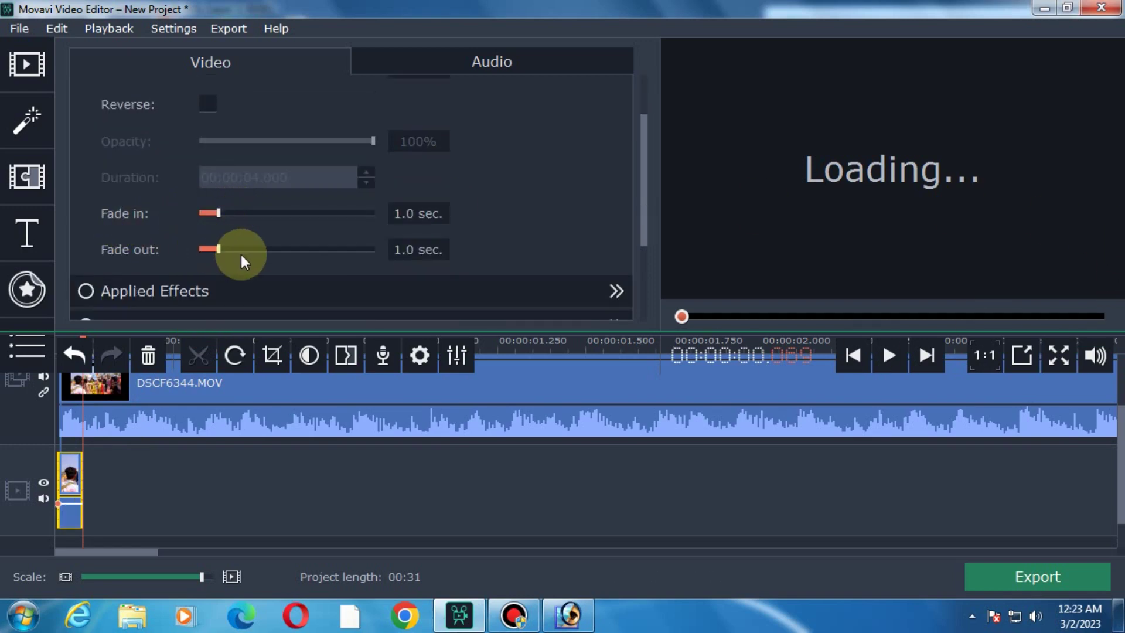
click(70, 486)
drag(72, 484, 69, 469)
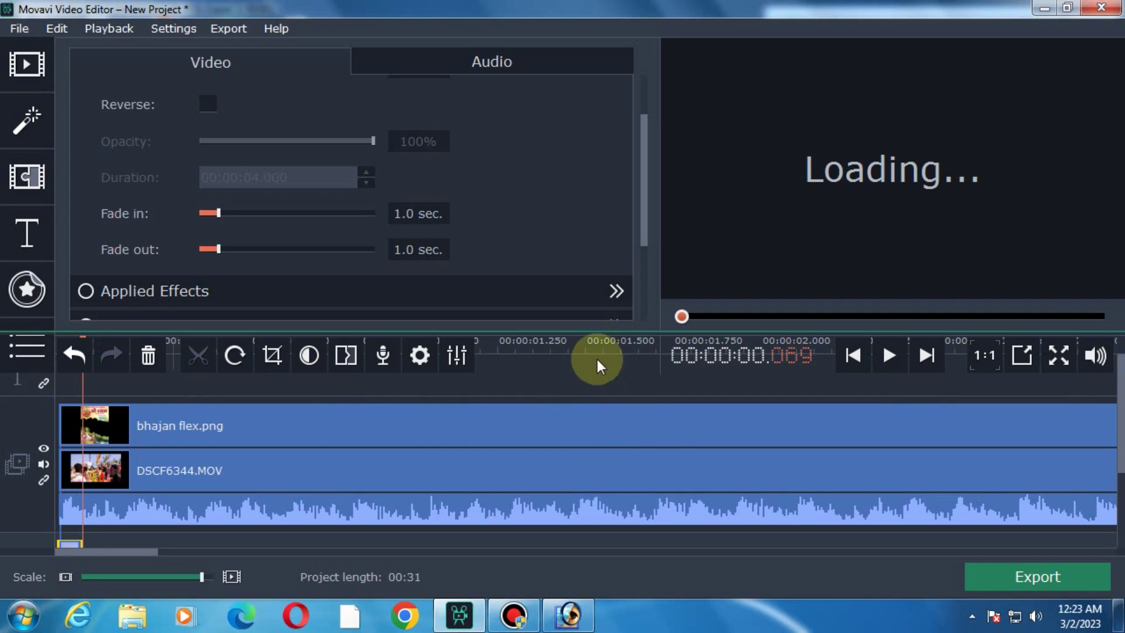
Step: Play the composite from 00:00 and stop at about 2.2 seconds
drag(78, 391, 32, 387)
key(space)
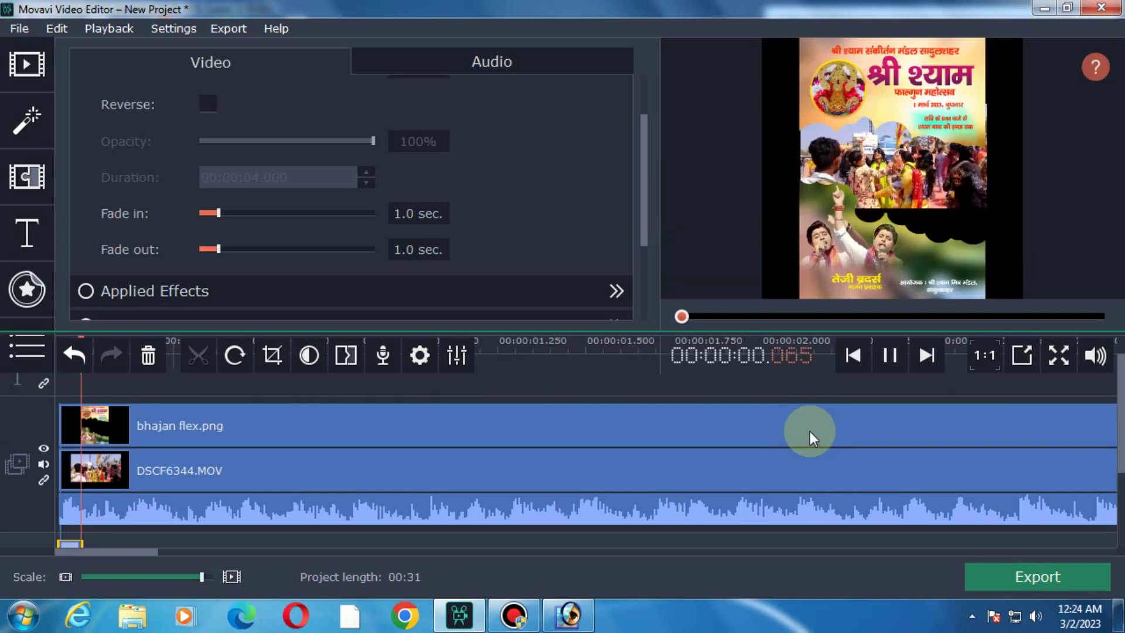
key(space)
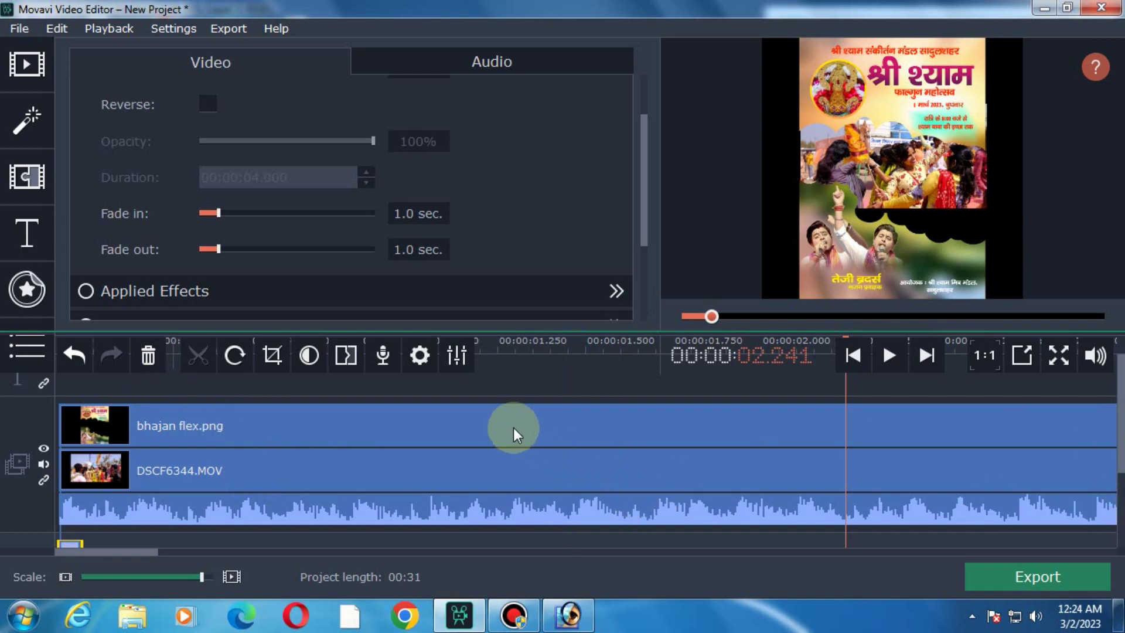
Step: Stretch the festival video's frame downward to fill the poster's cloud window and preview it
click(504, 479)
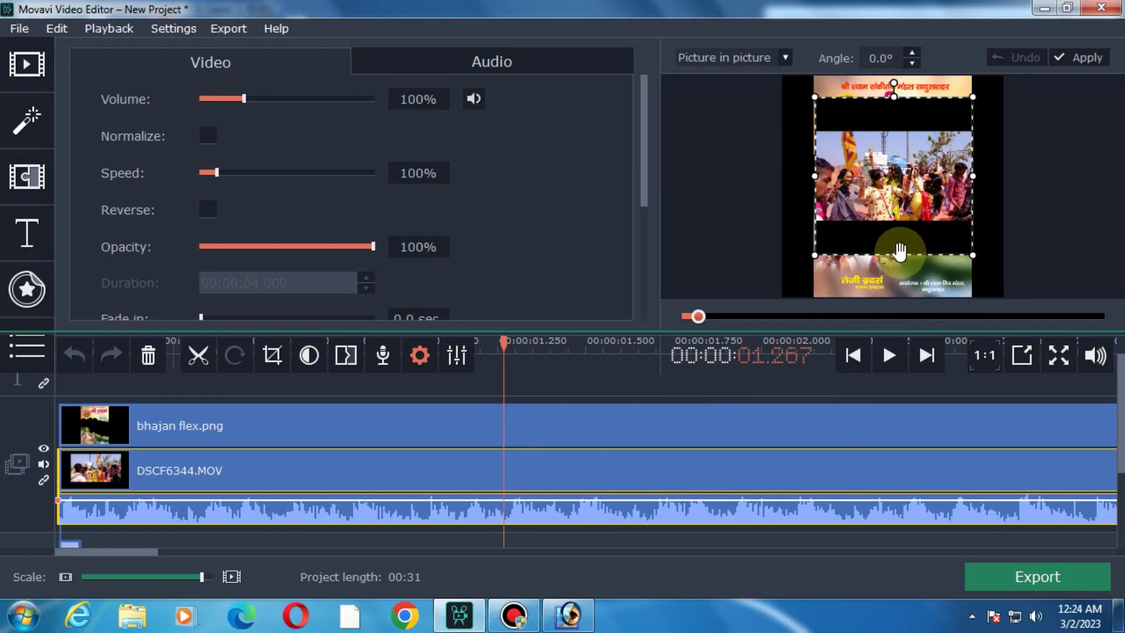
drag(897, 254, 896, 280)
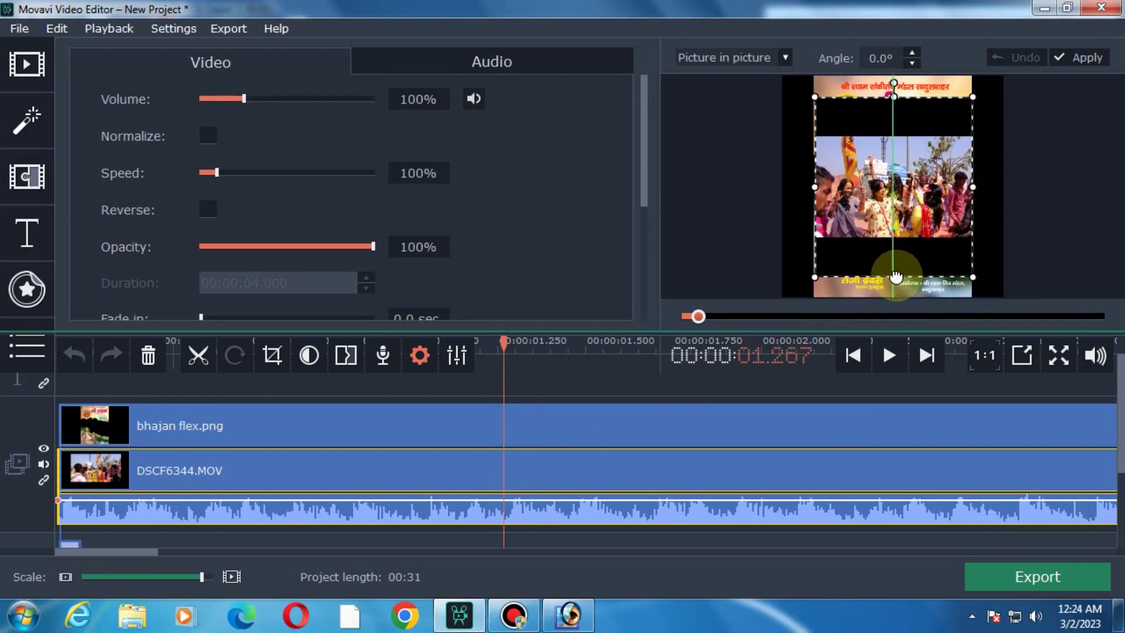
drag(896, 279, 896, 283)
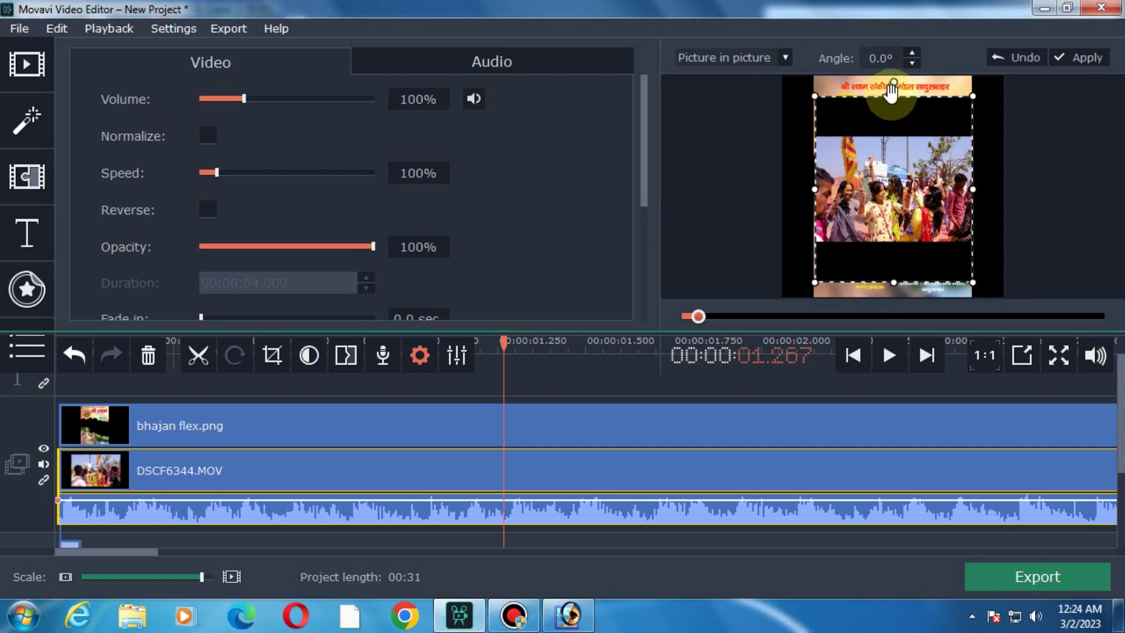
key(space)
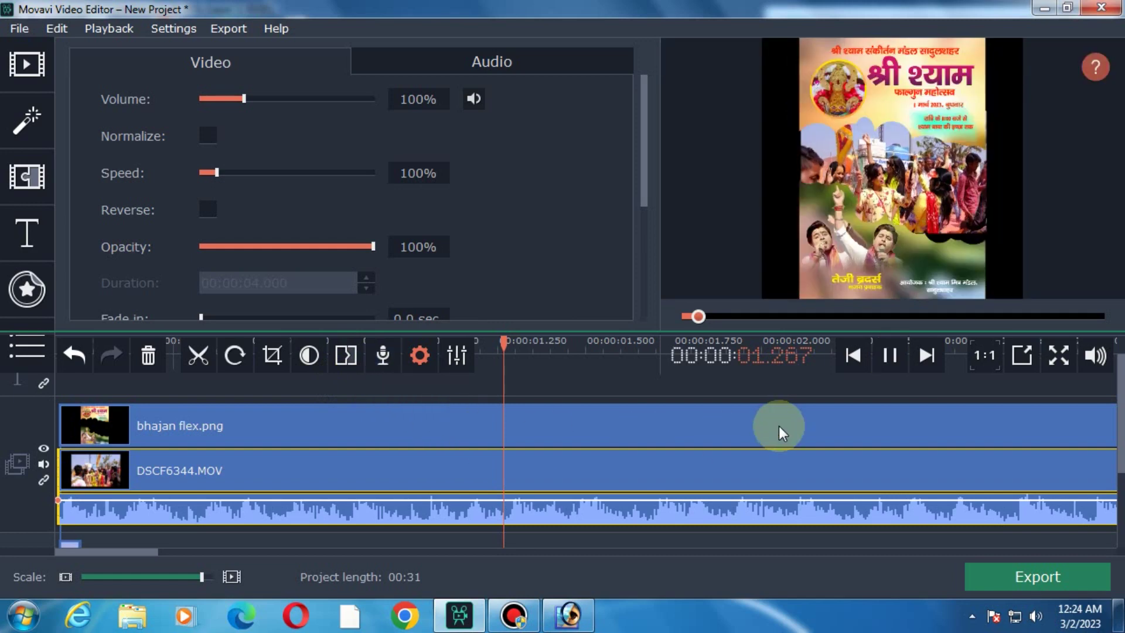
key(space)
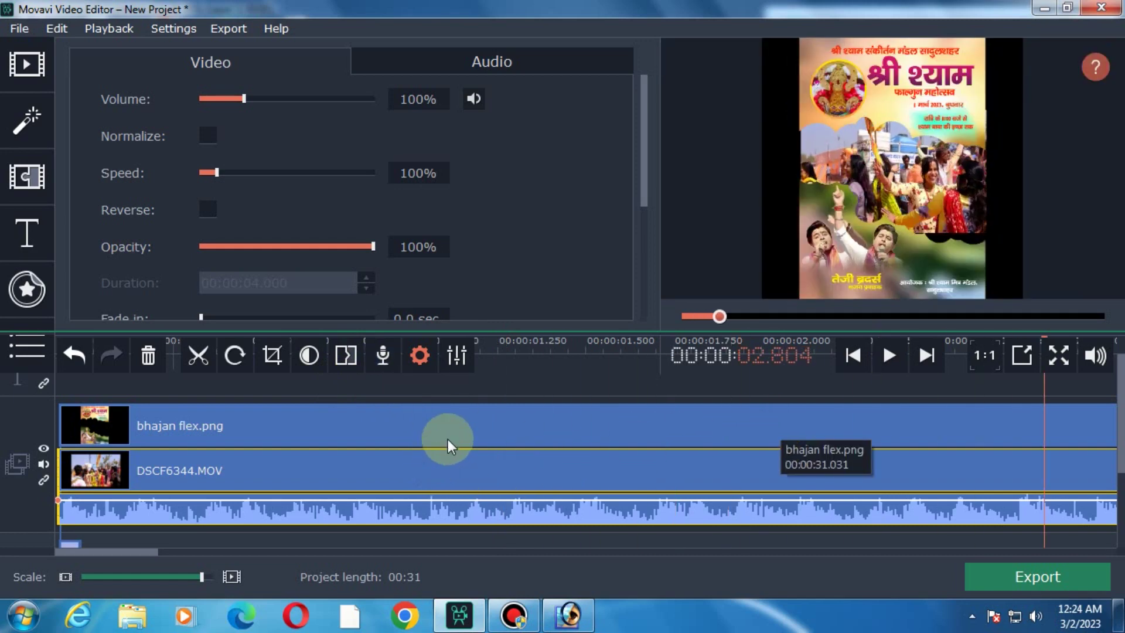
Step: Reselect the video frame and replay the composite, stopping at 00:00:02.689
click(450, 466)
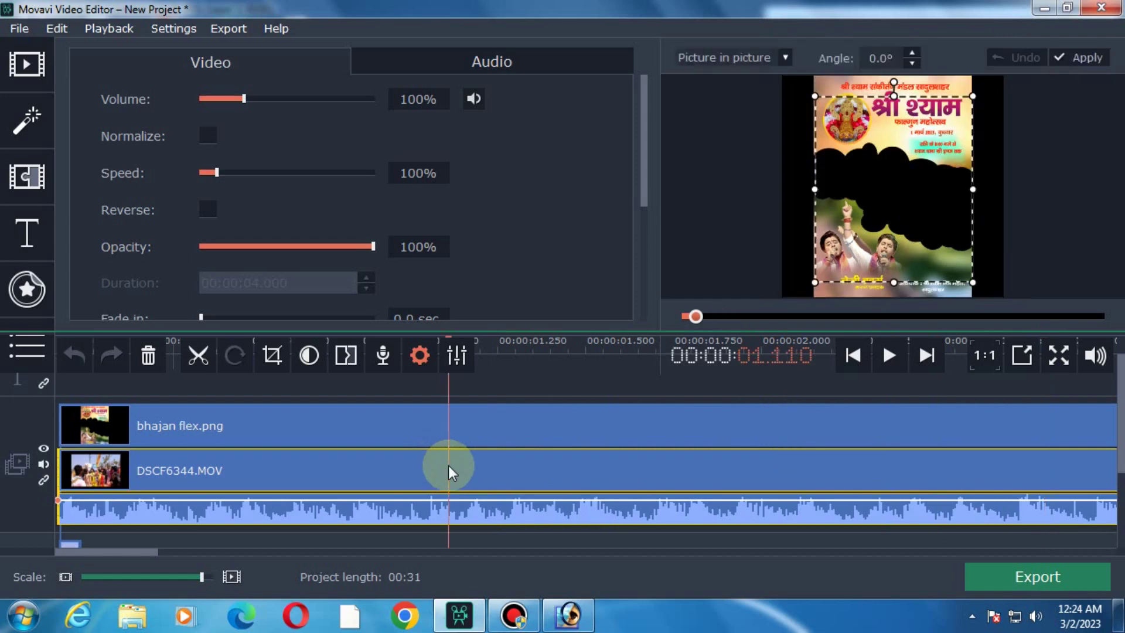
click(955, 276)
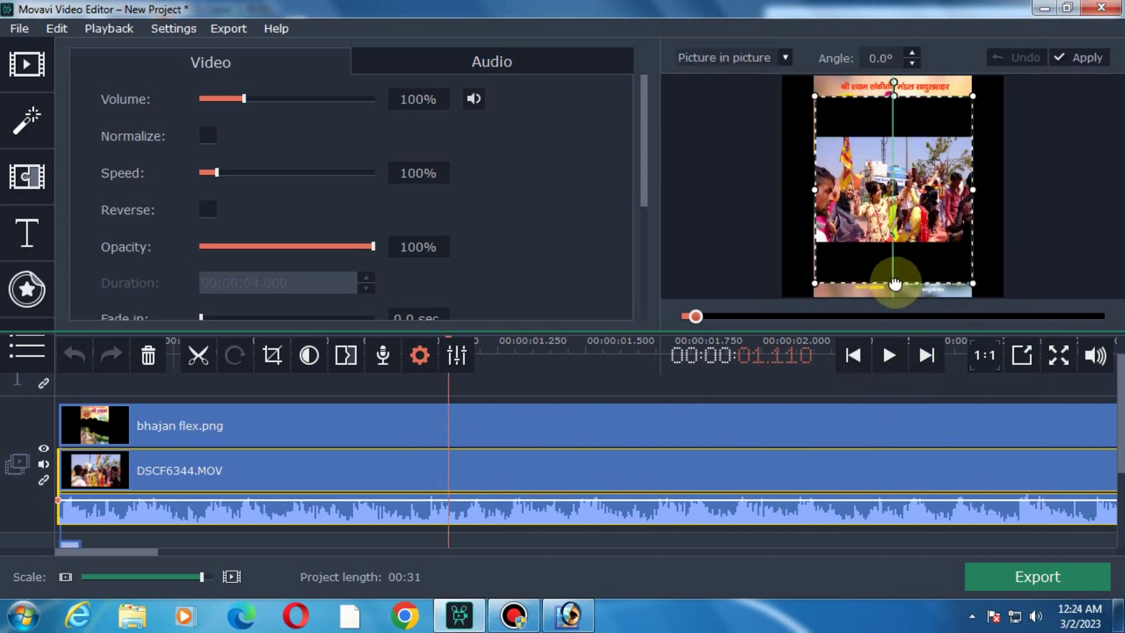
key(space)
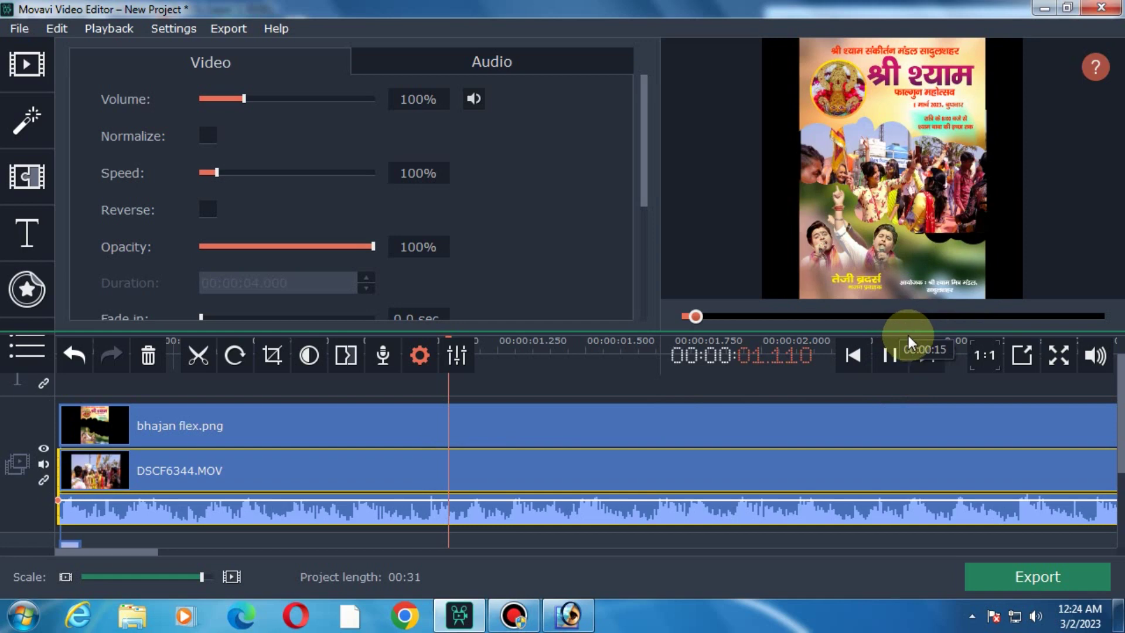
key(space)
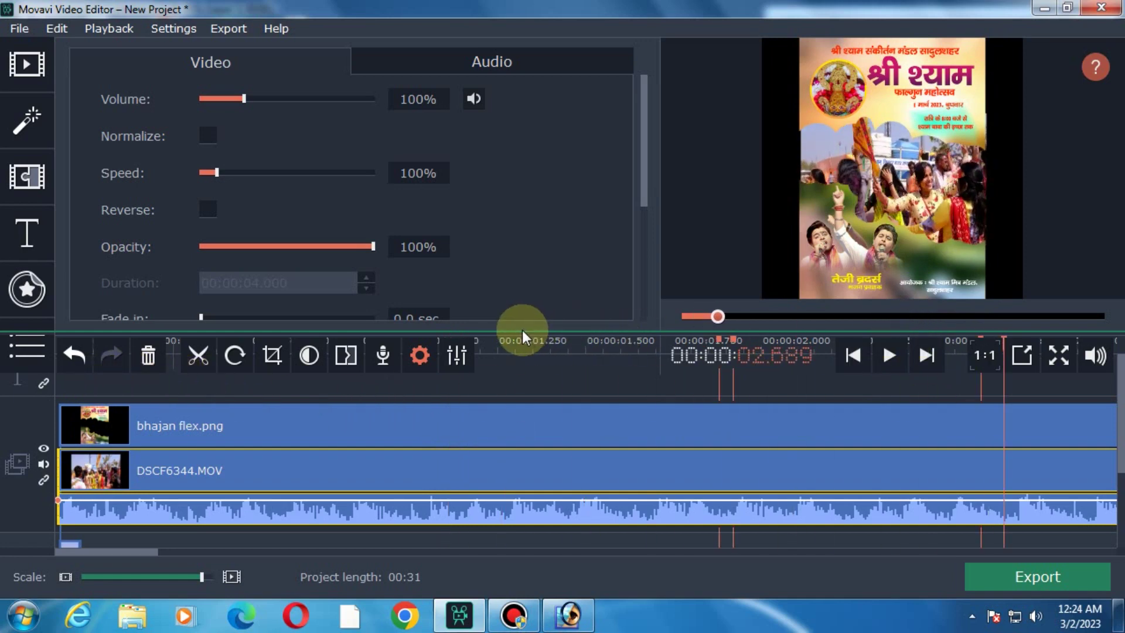
drag(525, 332, 523, 315)
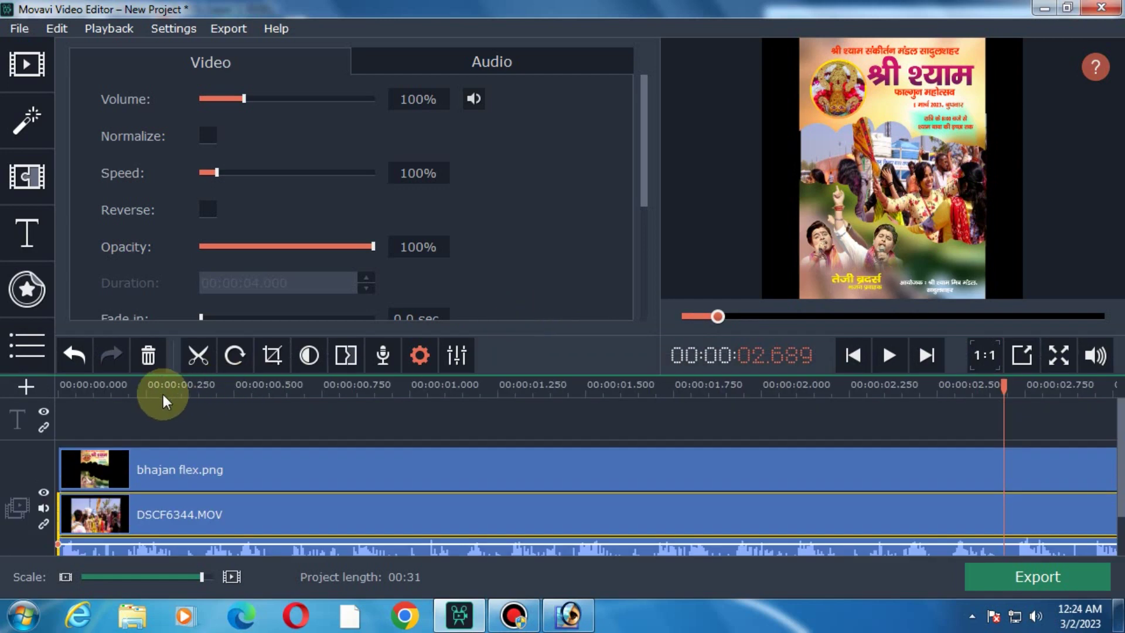
click(62, 389)
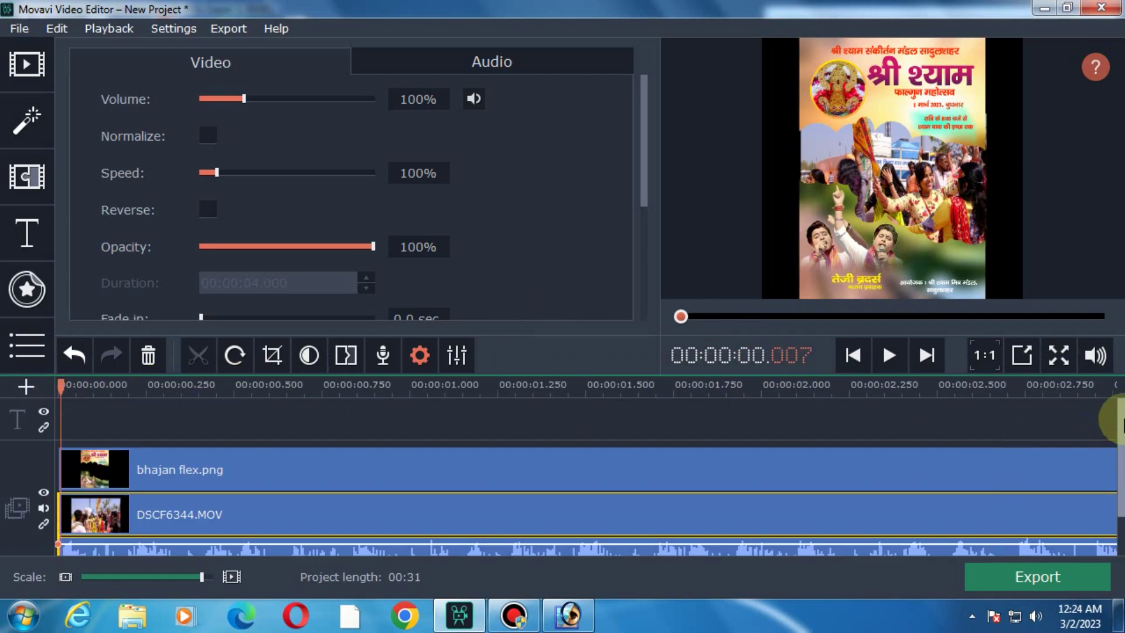
click(1059, 355)
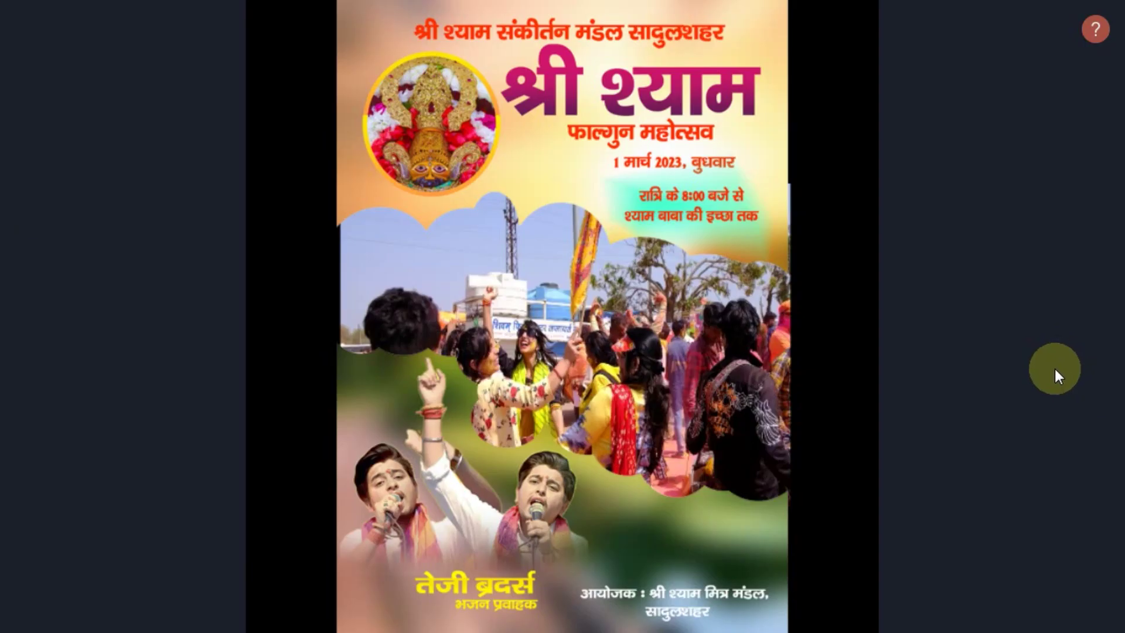
key(Escape)
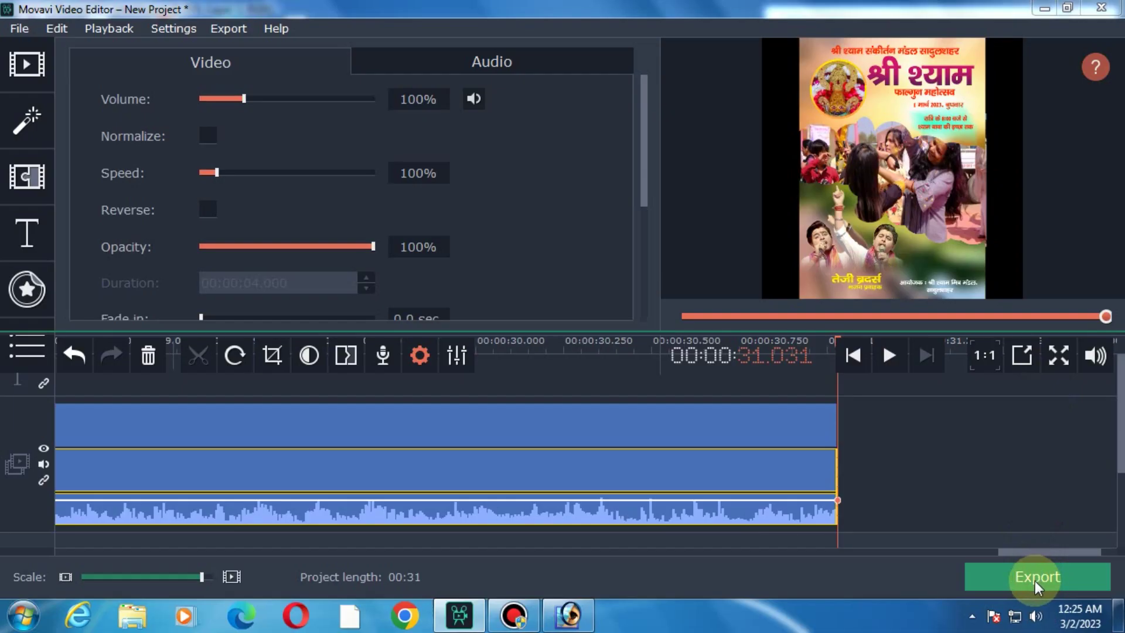
click(1034, 582)
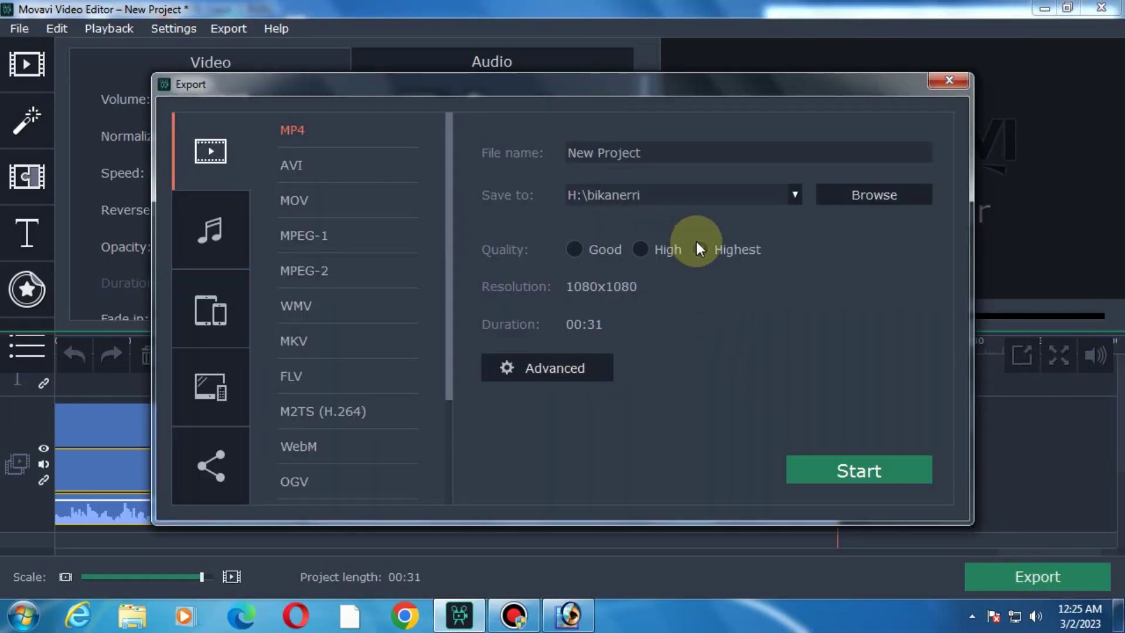
Step: Set up a Save for Devices export at Highest quality, renaming the file to posterr
click(212, 315)
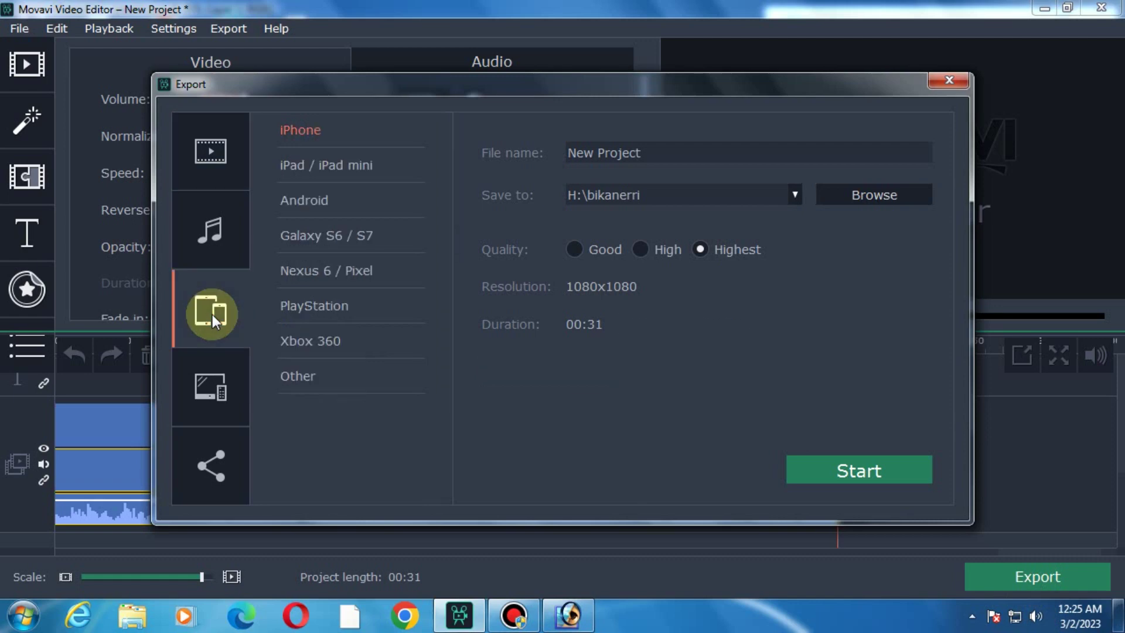
triple_click(578, 154)
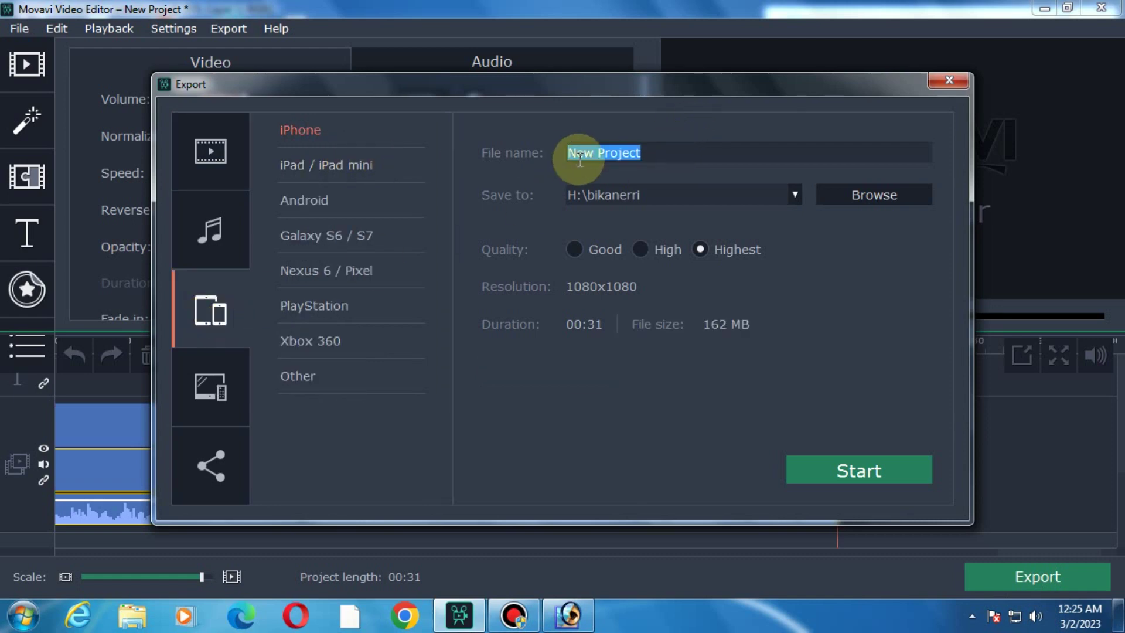
text(f)
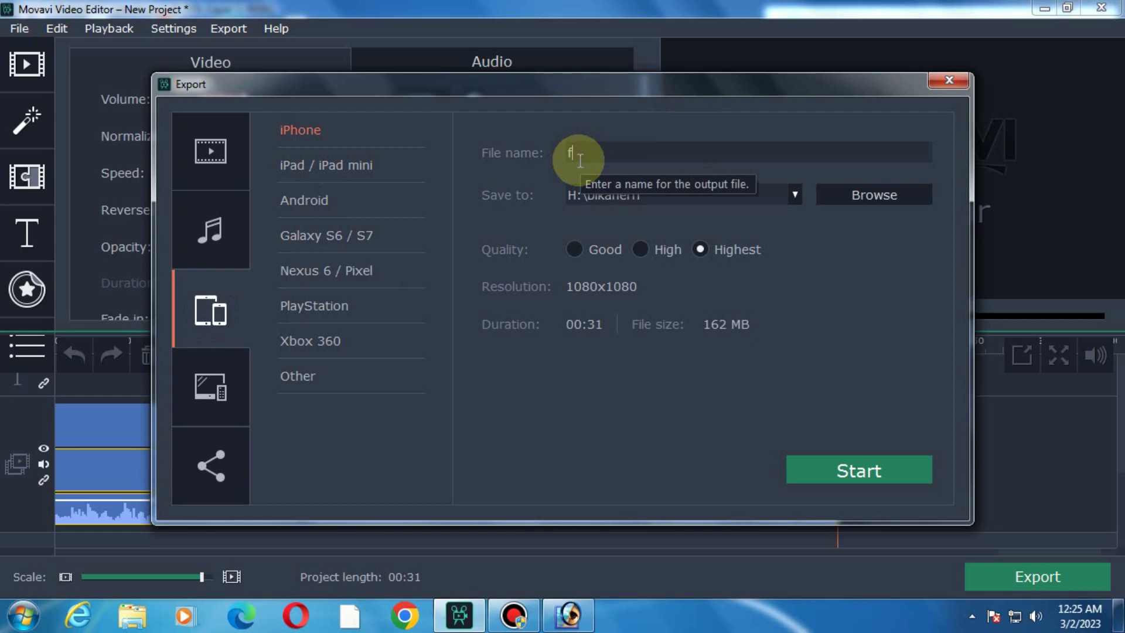
text(err)
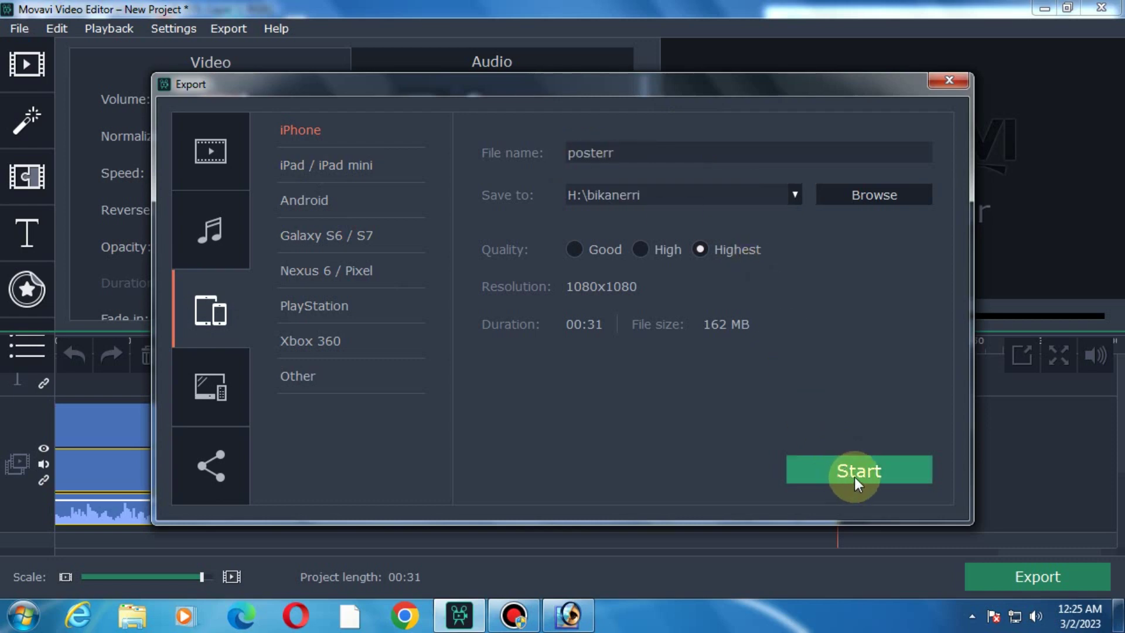
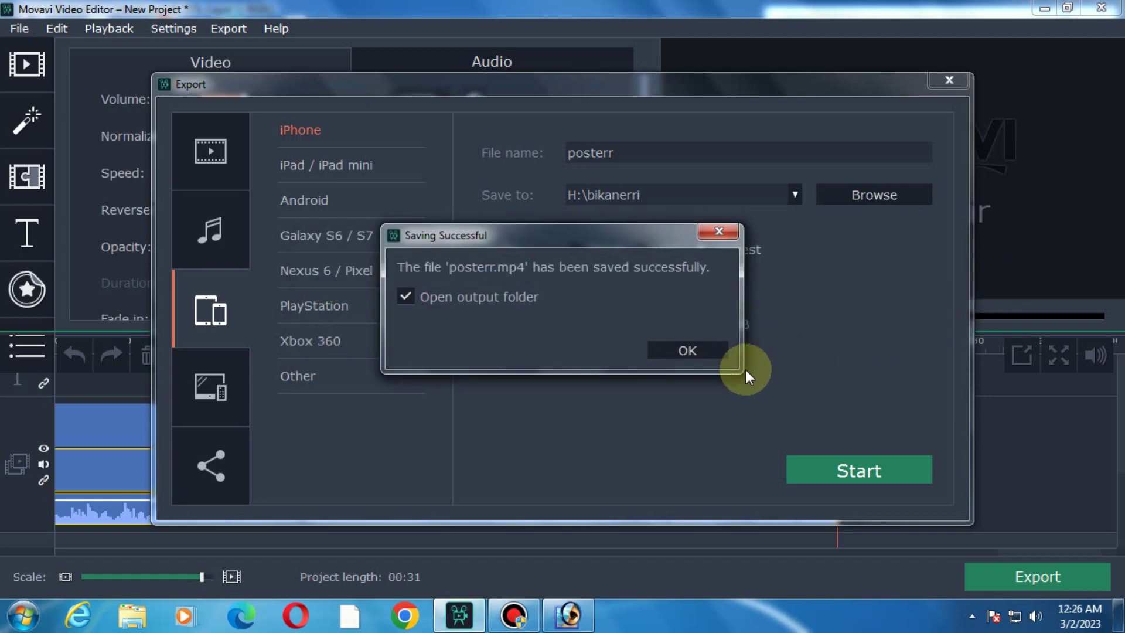
Step: Dismiss the Saving Successful notice and play posterr.mp4 from the bikanerri output folder
click(710, 354)
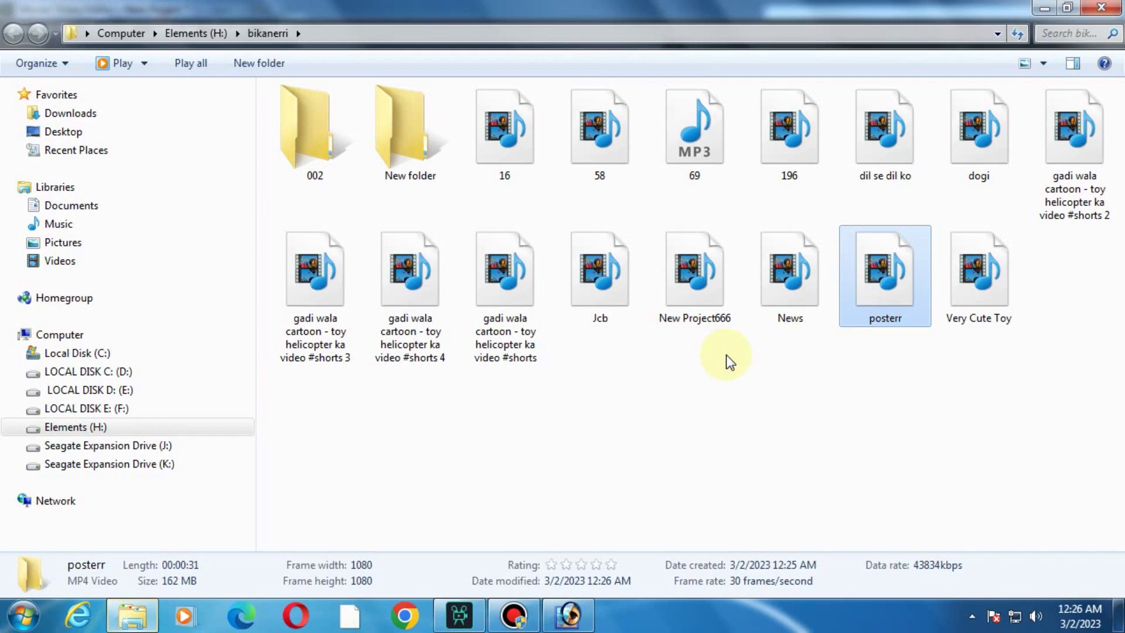
right_click(891, 283)
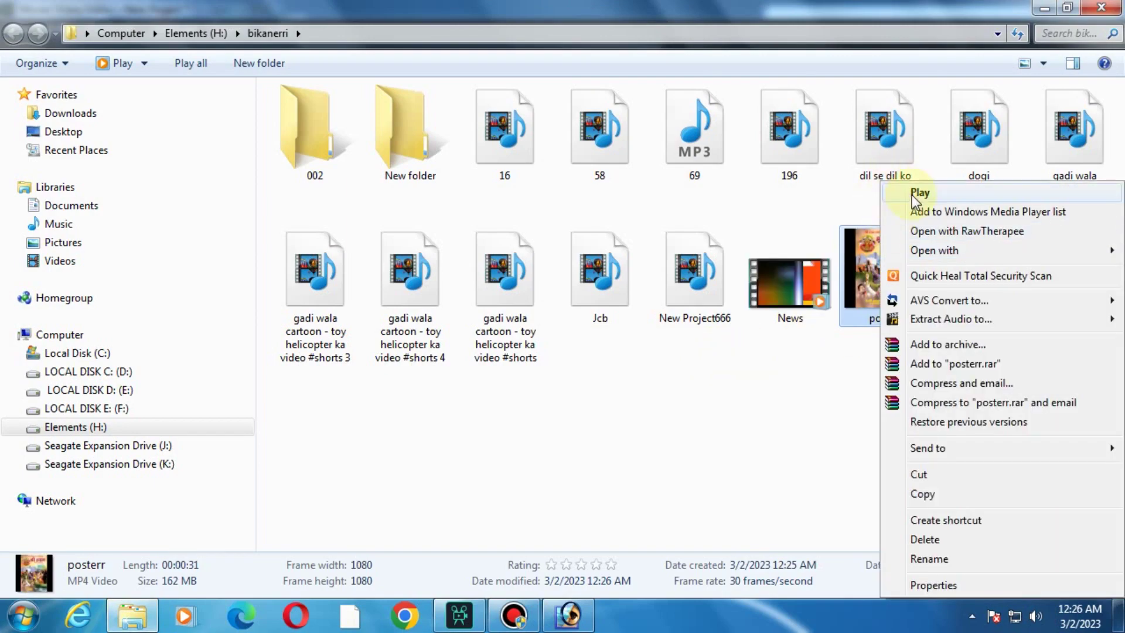
click(912, 193)
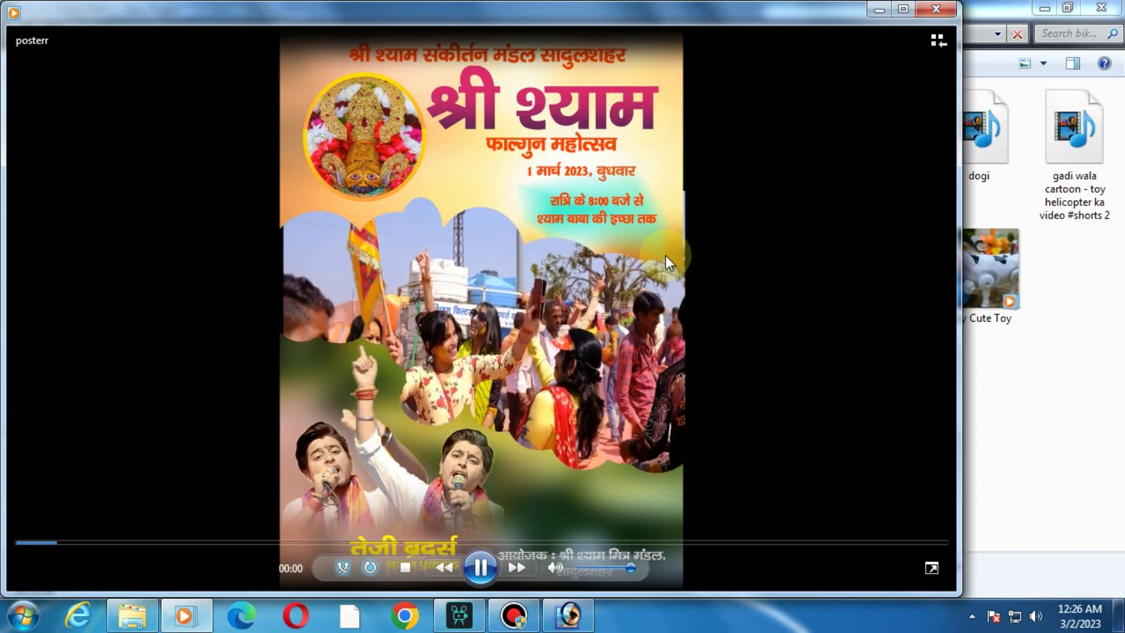
Step: Watch the posterr video full-screen in Windows Media Player, then close the player
double_click(668, 257)
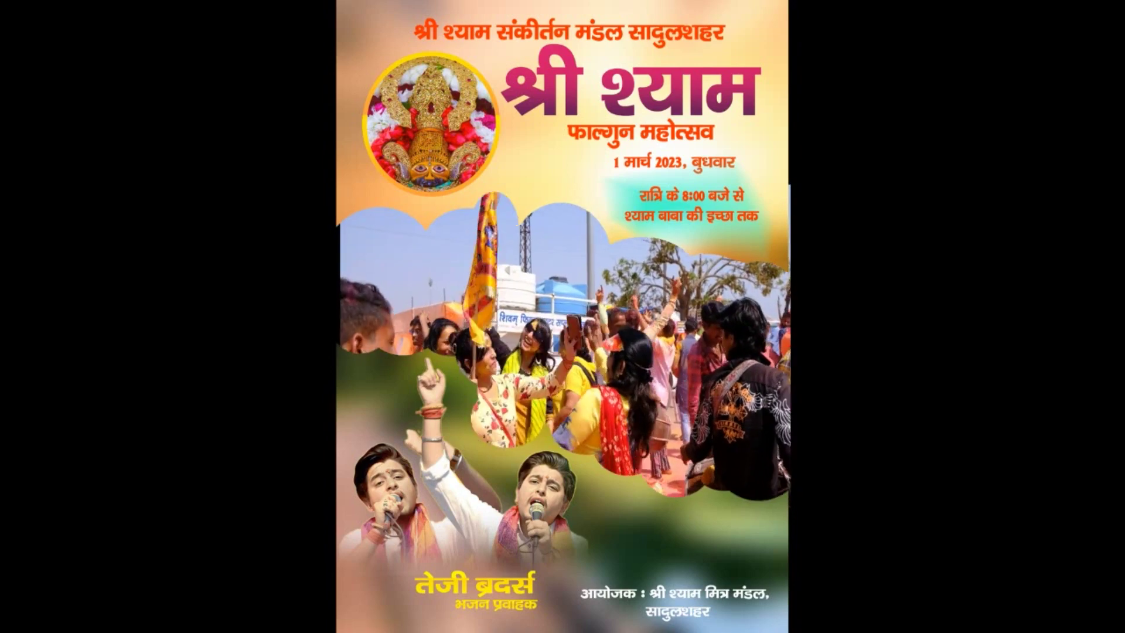
click(1099, 10)
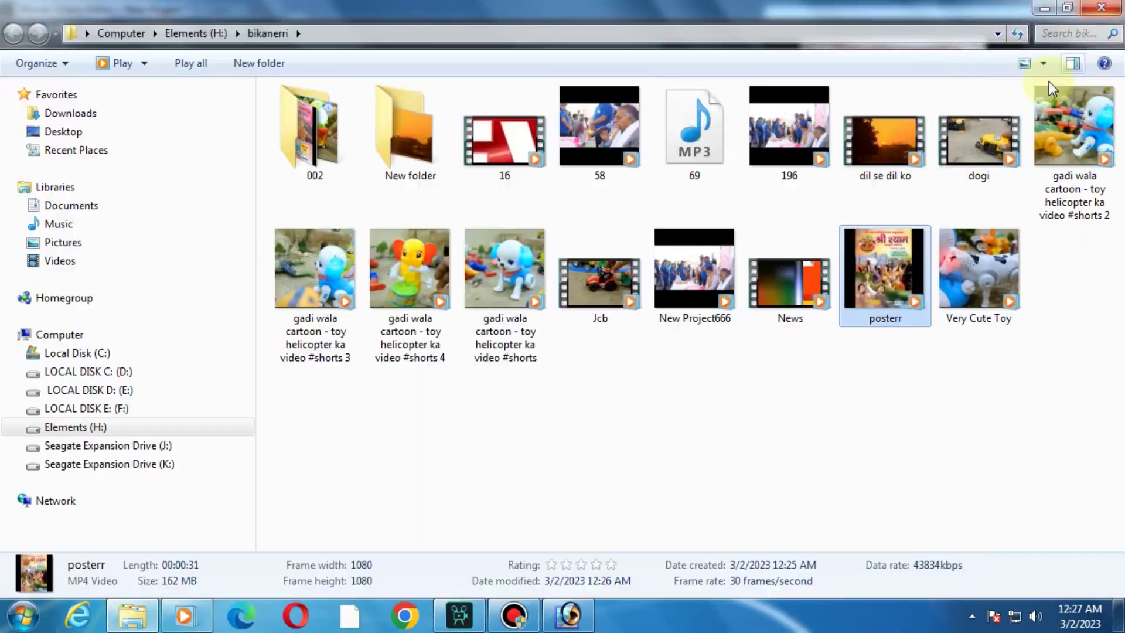